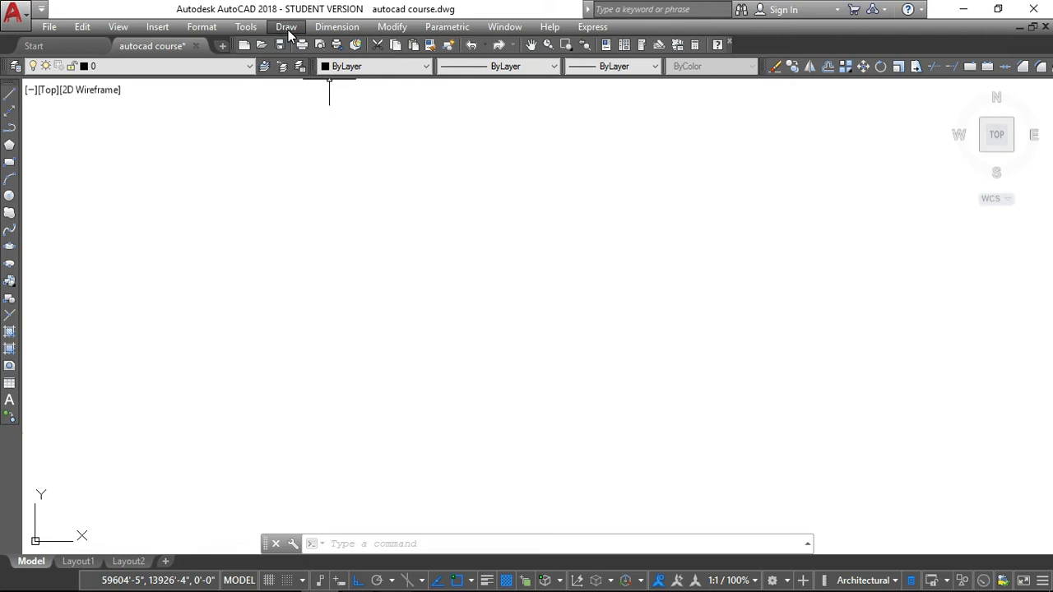
pyautogui.click(288, 30)
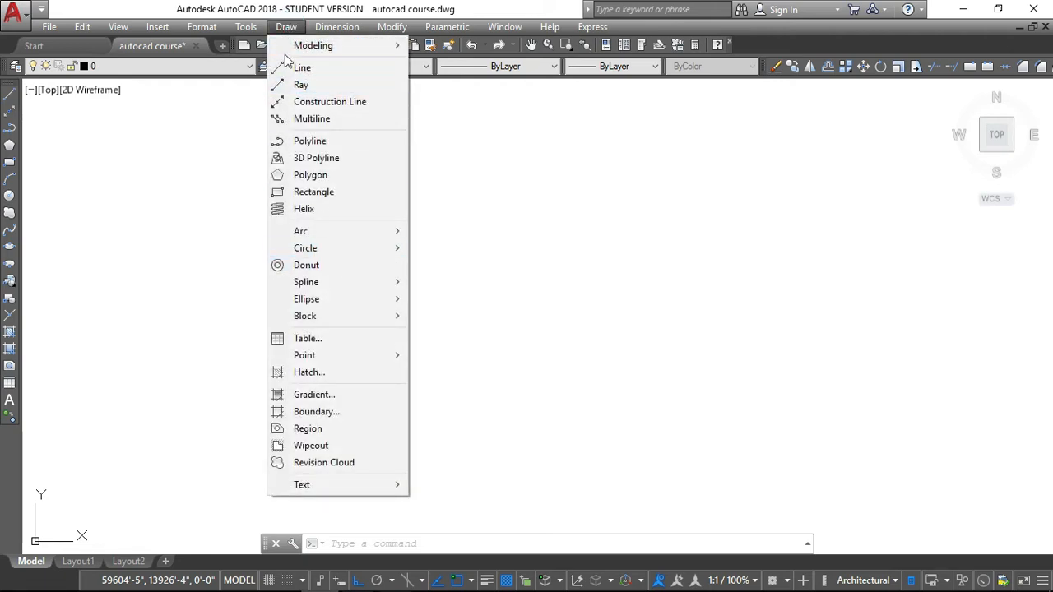
pyautogui.click(309, 268)
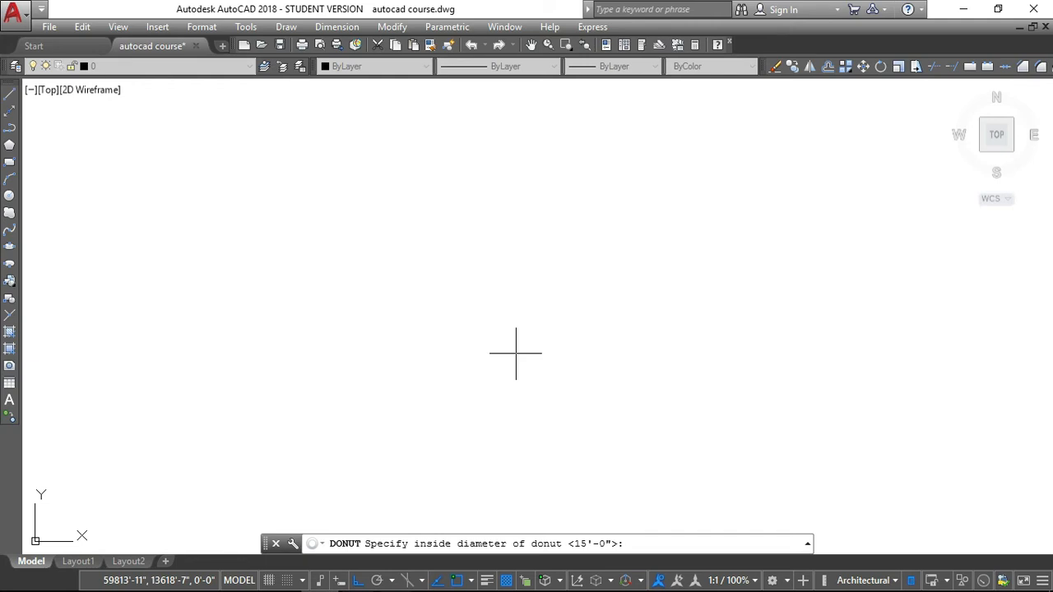
pyautogui.press('Escape')
pyautogui.press('Escape')
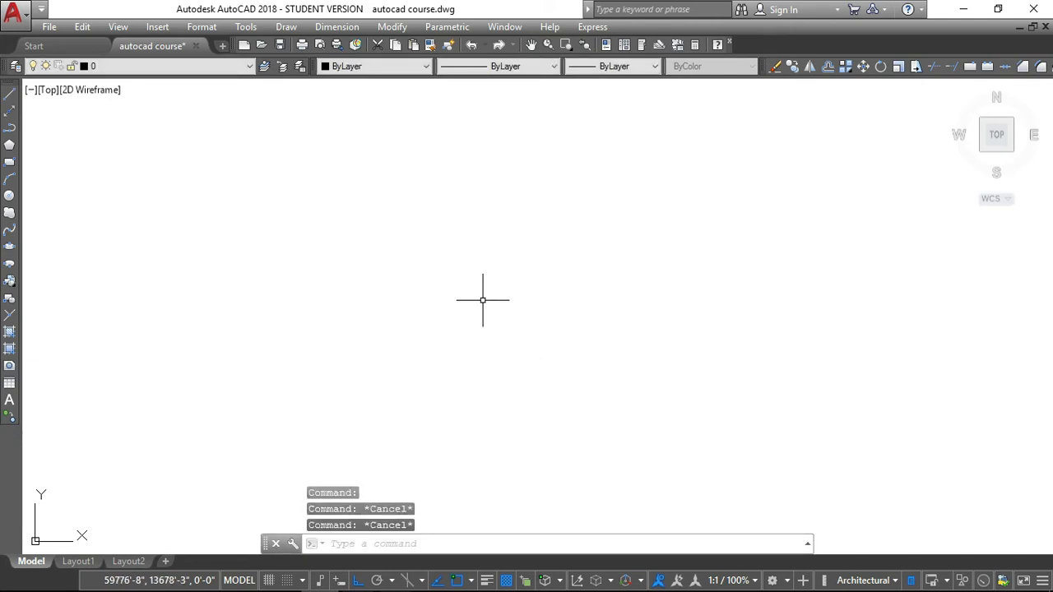
# - Start the Donut command with an inside diameter of 10' and an outside diameter of 15'
pyautogui.write('DO')
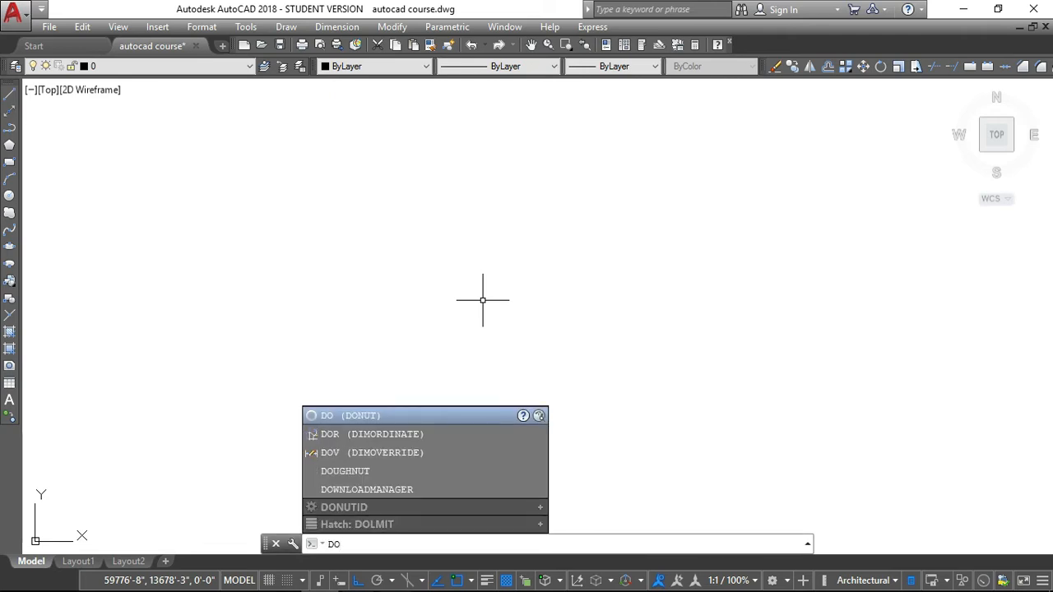
pyautogui.click(352, 415)
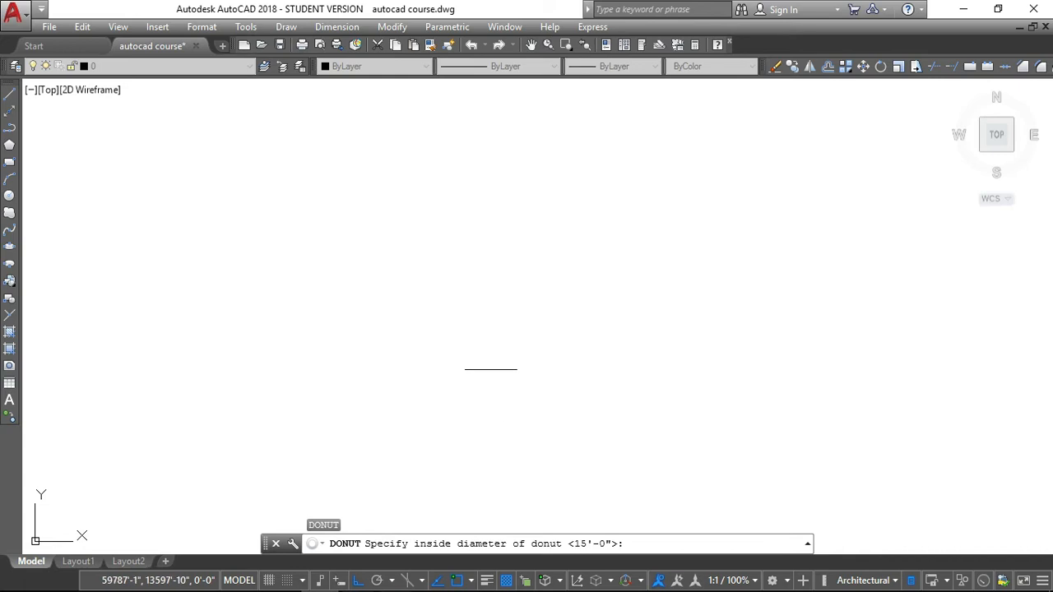
pyautogui.click(483, 282)
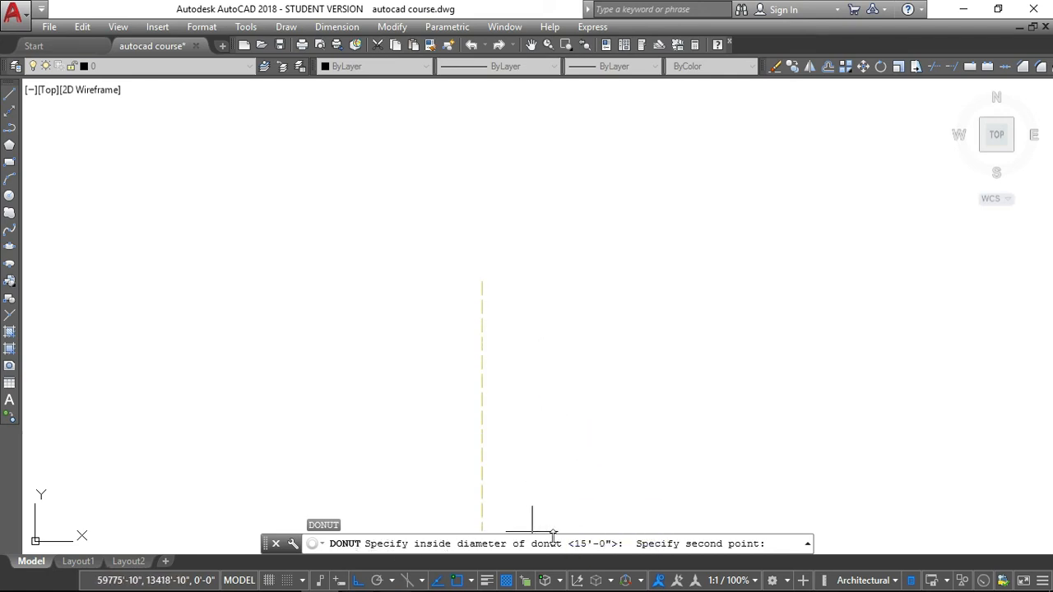
pyautogui.click(771, 544)
pyautogui.write("10'")
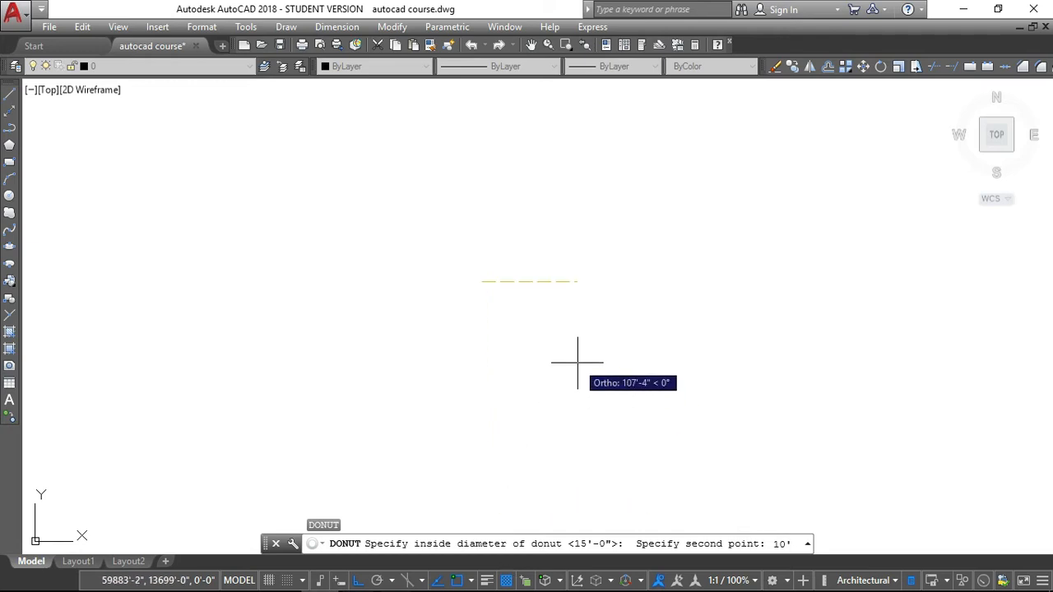
pyautogui.press('Return')
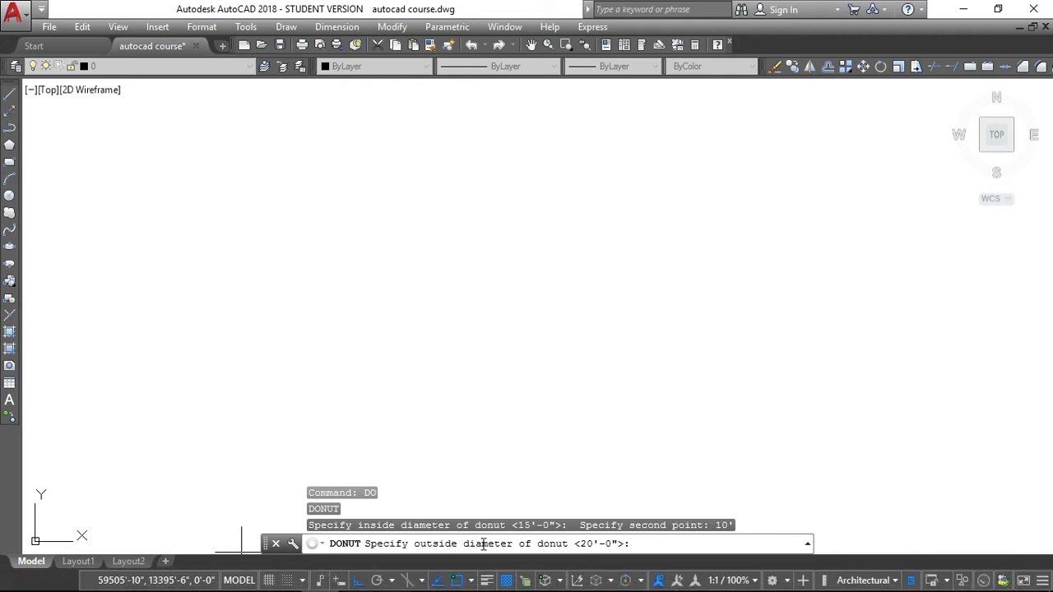
pyautogui.click(639, 544)
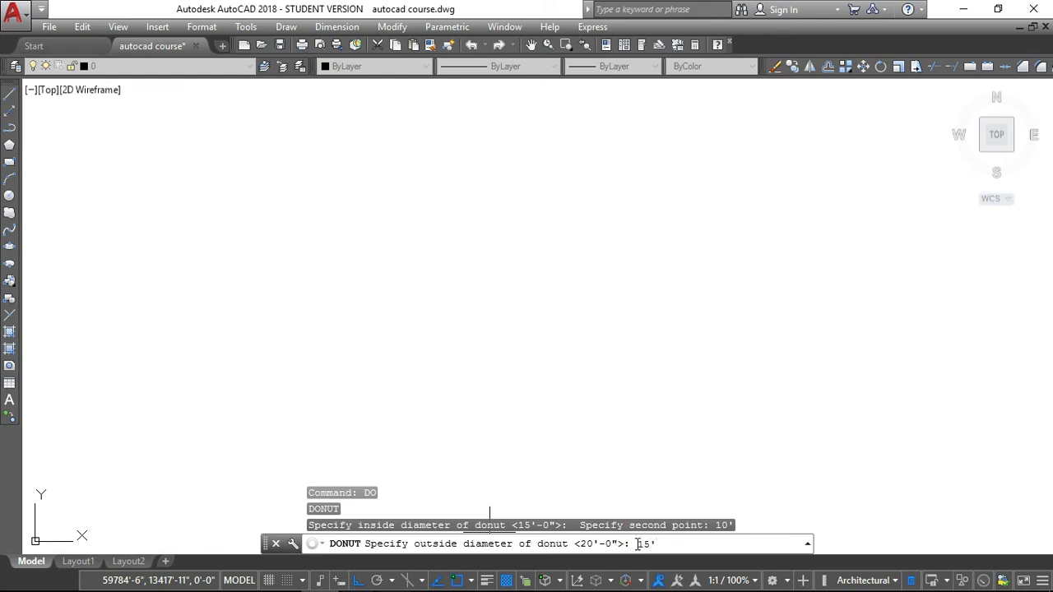
pyautogui.press('Return')
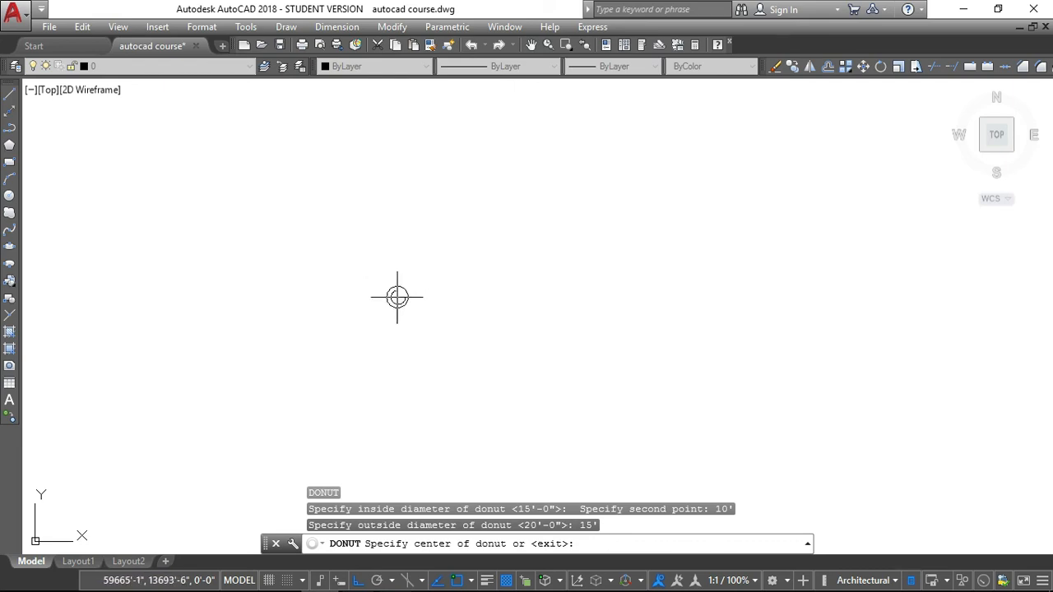
# - Place six donuts in two rows of three in the empty drawing area and end the Donut command
pyautogui.click(480, 305)
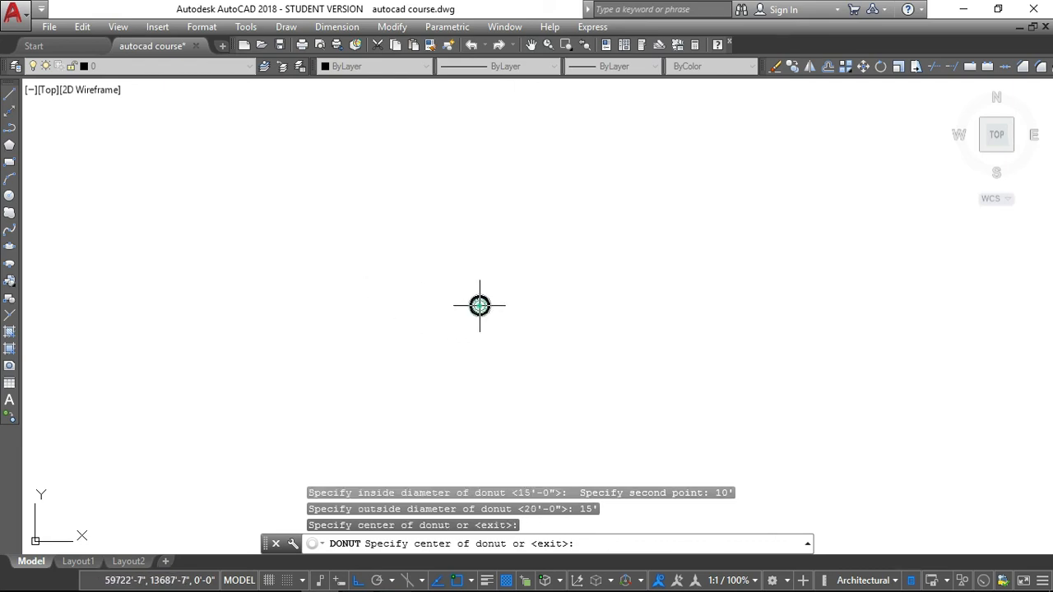
pyautogui.click(400, 306)
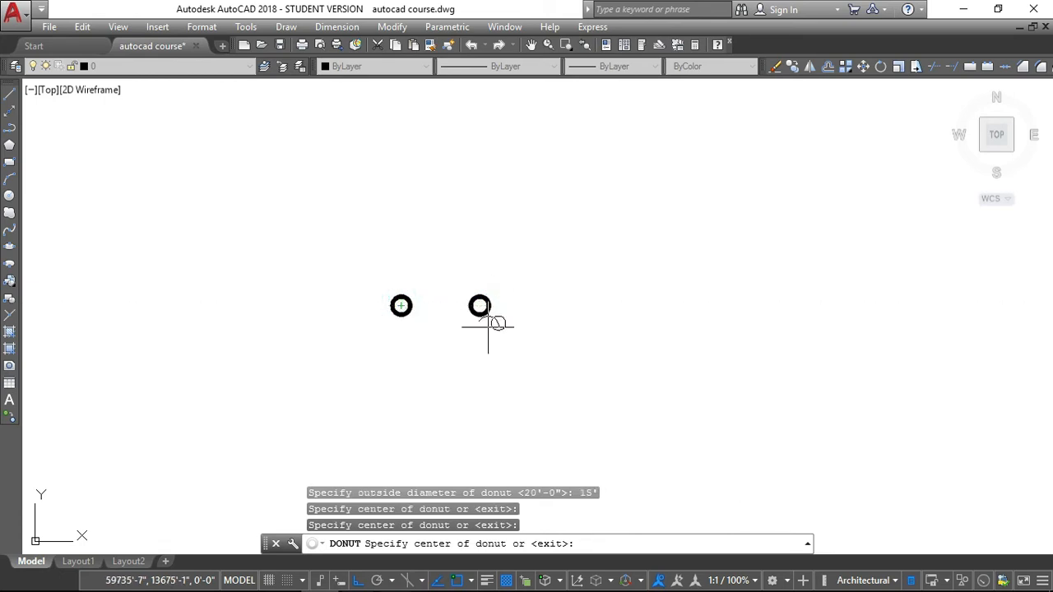
pyautogui.click(476, 351)
pyautogui.click(400, 351)
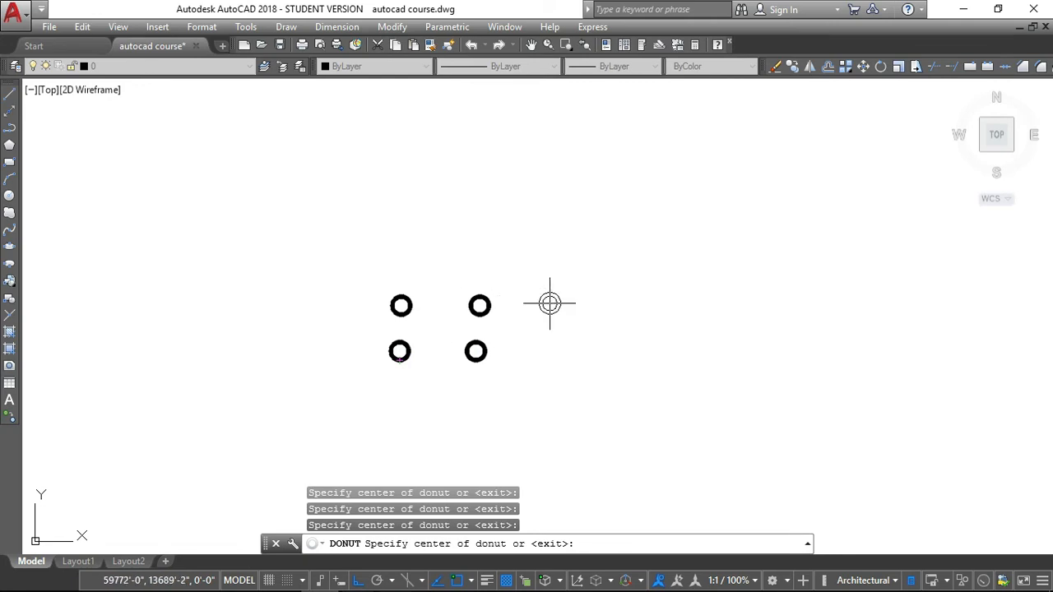
pyautogui.click(442, 306)
pyautogui.click(437, 353)
pyautogui.scroll(6, 432, 329)
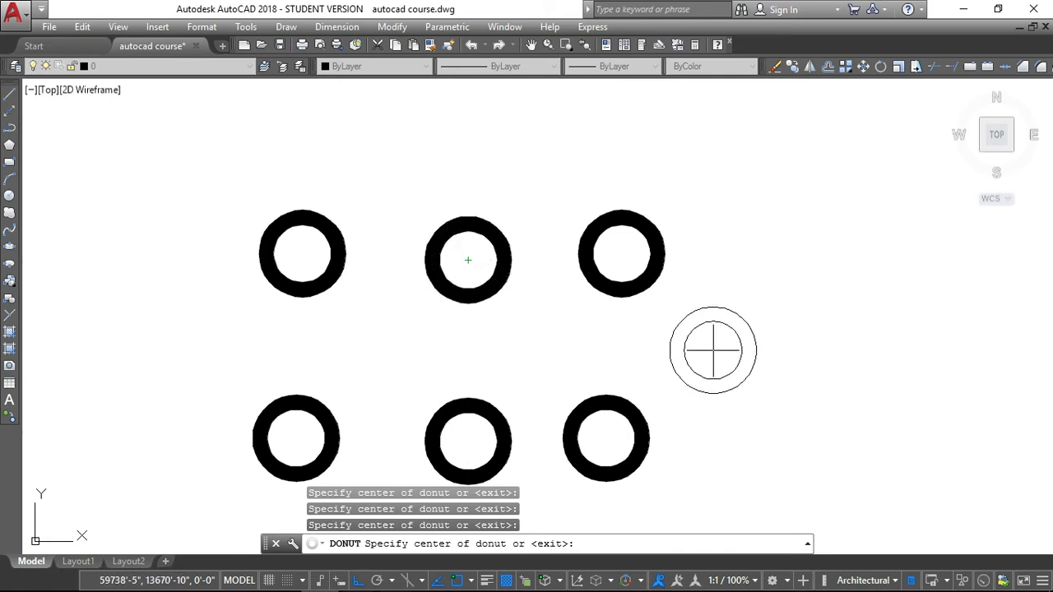
pyautogui.press('Escape')
pyautogui.press('Escape')
pyautogui.press('Escape')
pyautogui.press('Escape')
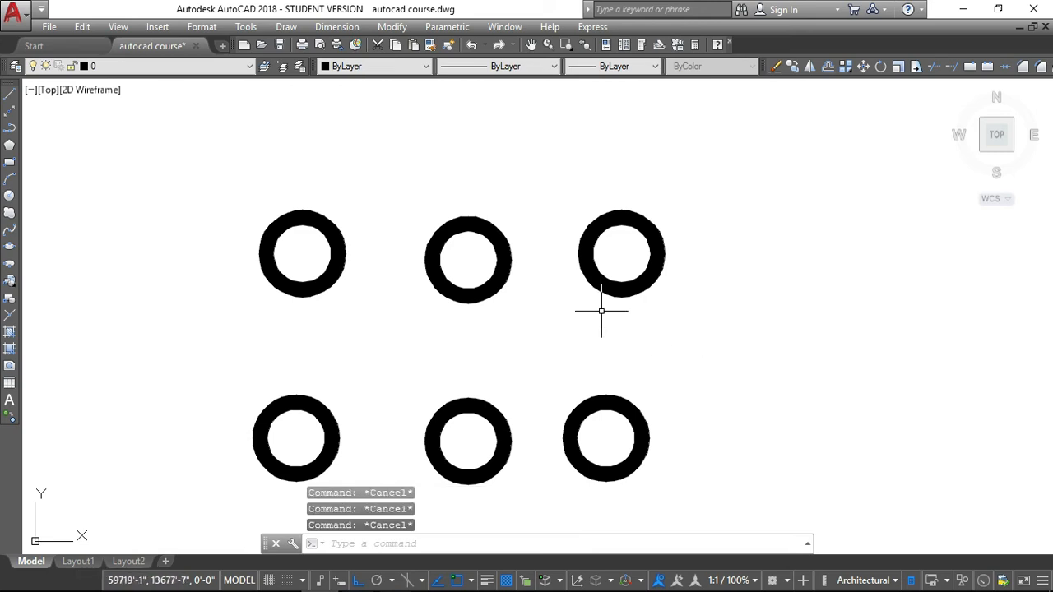
# - Examine the filled ring of one donut up close, and look over the whole group of donuts
pyautogui.scroll(4, 449, 235)
pyautogui.scroll(4, 439, 212)
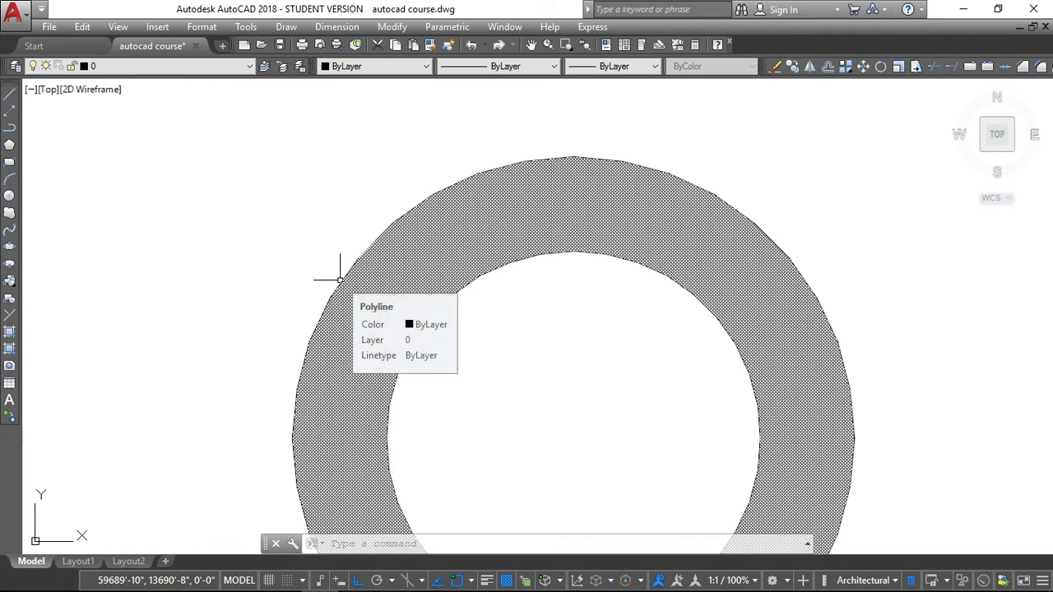
pyautogui.scroll(-6, 404, 324)
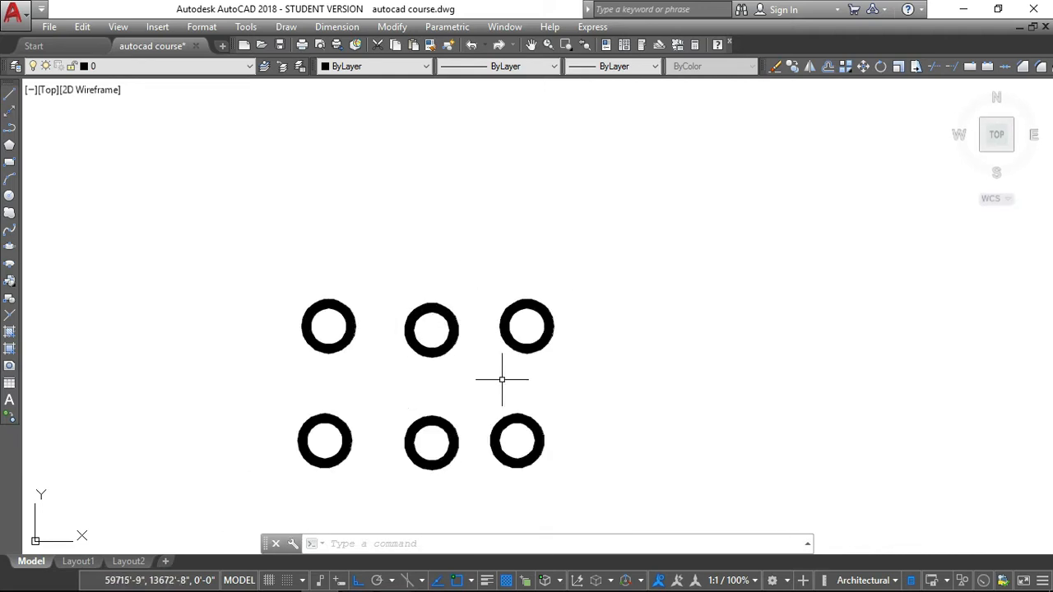
pyautogui.scroll(2, 581, 233)
pyautogui.scroll(-4, 581, 223)
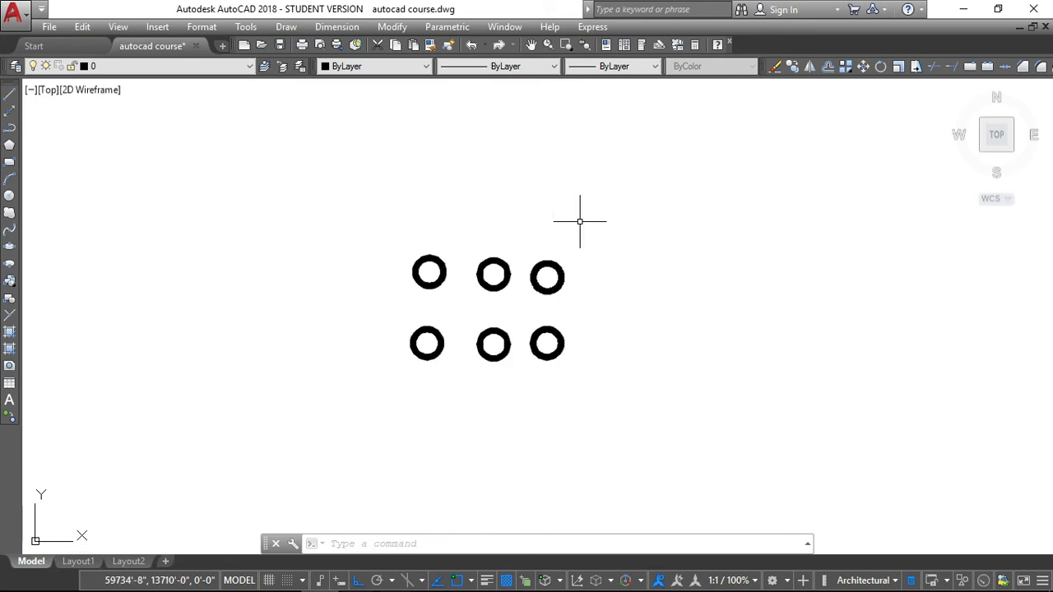
pyautogui.scroll(3, 563, 277)
pyautogui.scroll(2, 597, 285)
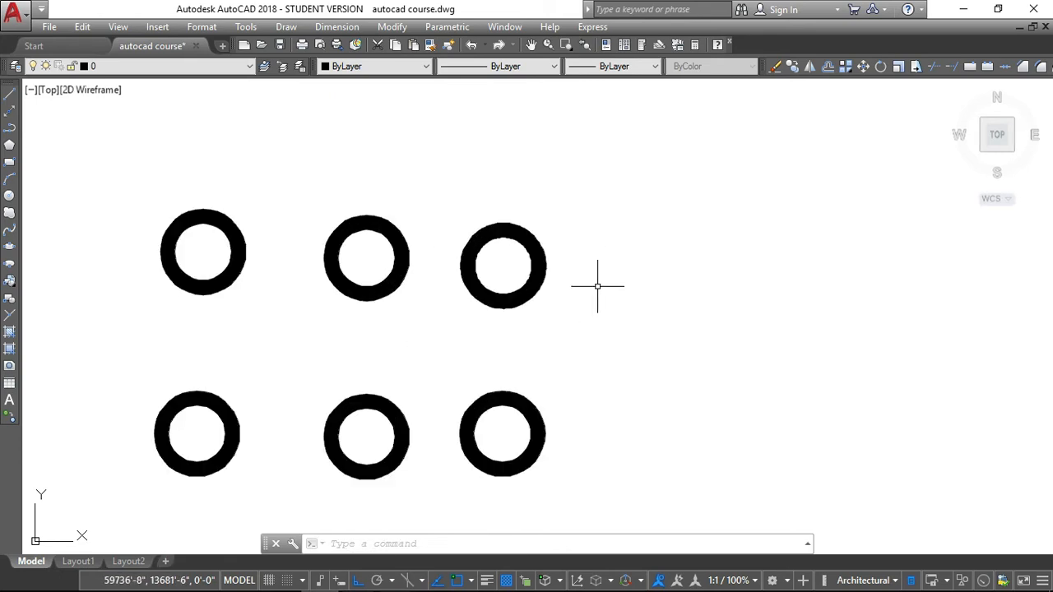
pyautogui.click(288, 28)
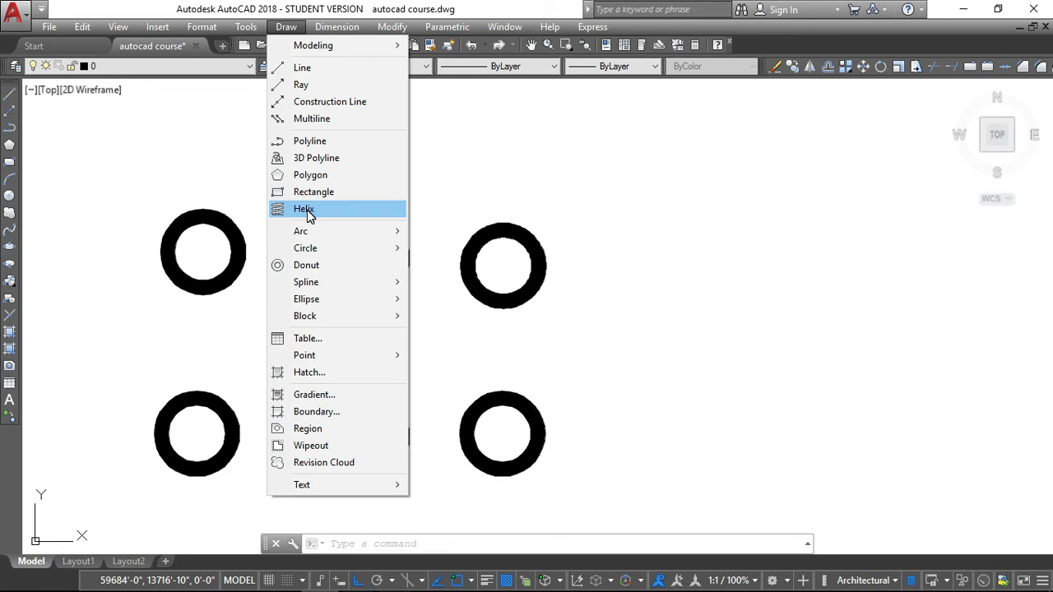
pyautogui.click(506, 200)
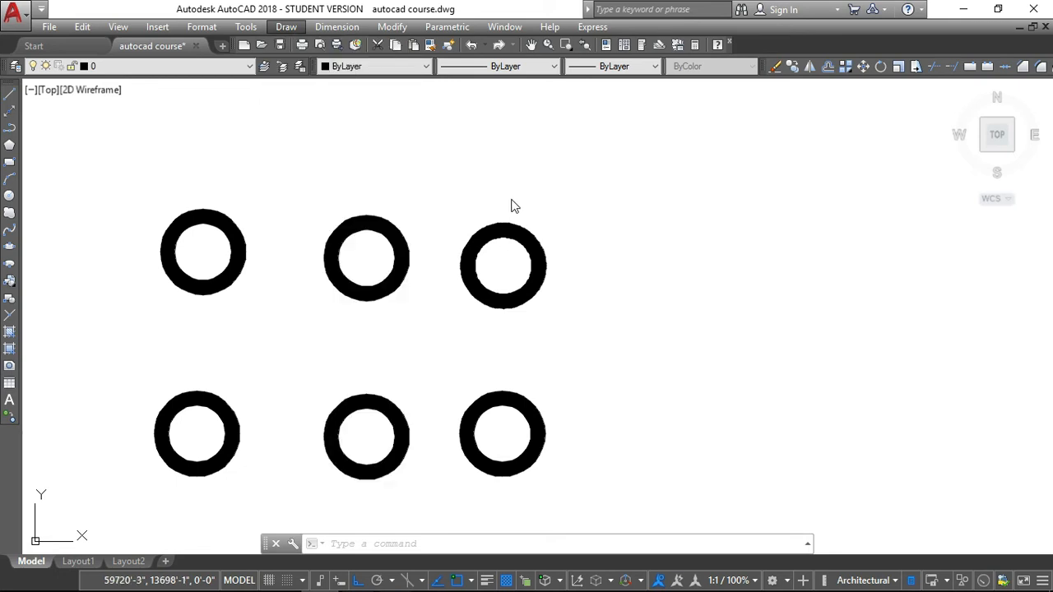
pyautogui.click(621, 280)
pyautogui.click(620, 280)
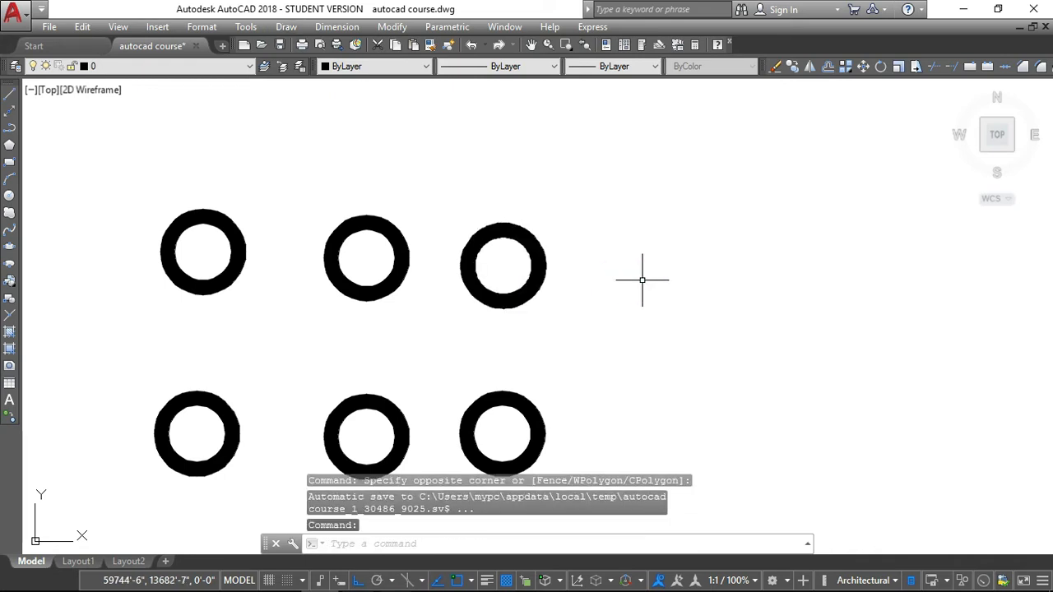
# - Start a helix centred in the empty area east of the donuts, with a base radius of about 24'
pyautogui.write('HE')
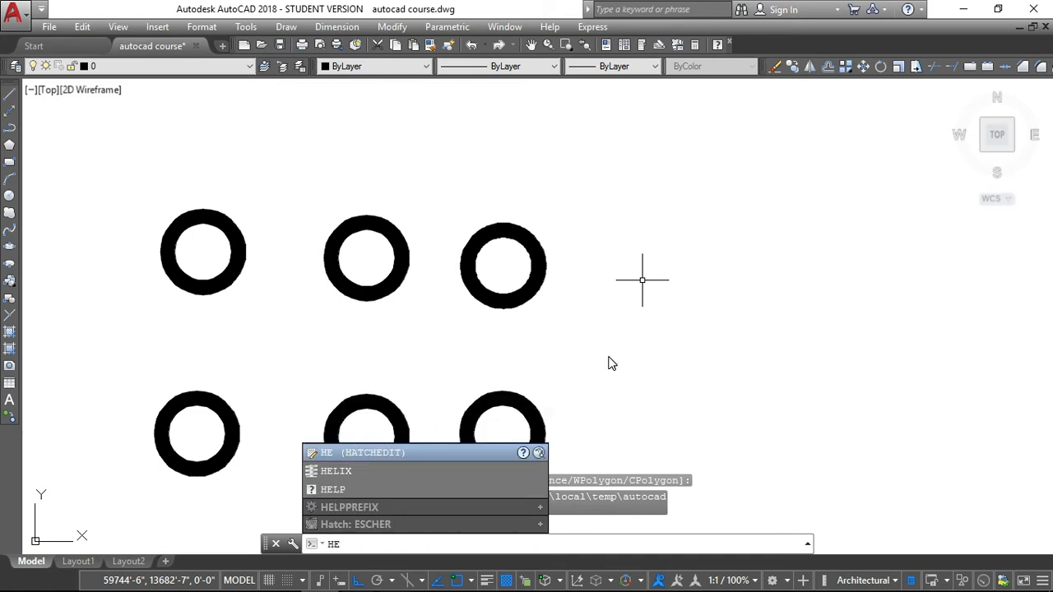
pyautogui.write('L')
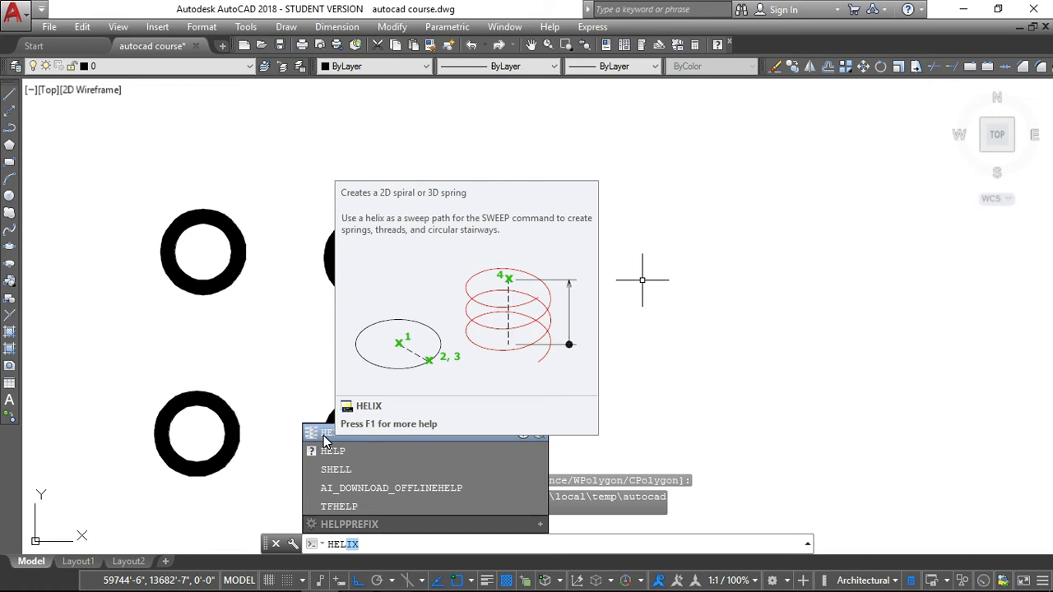
pyautogui.click(325, 439)
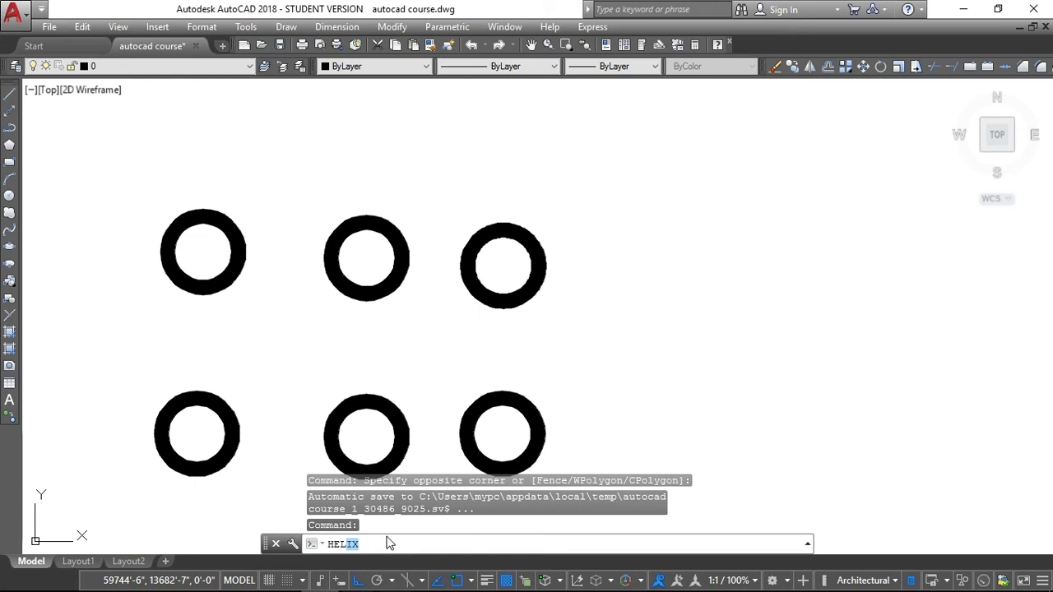
pyautogui.press('Return')
pyautogui.scroll(-6, 576, 345)
pyautogui.scroll(4, 615, 367)
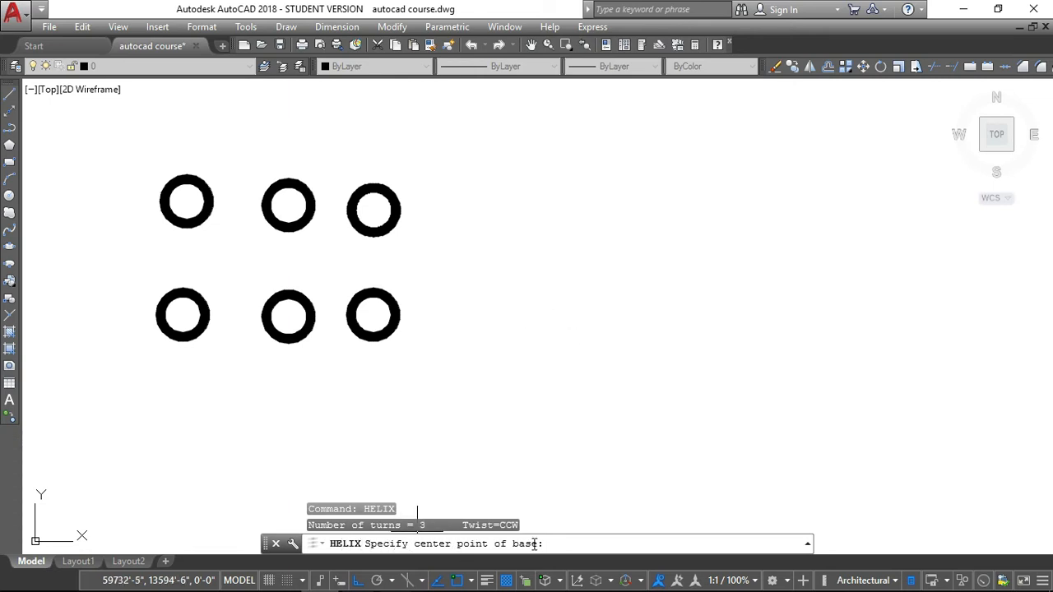
pyautogui.click(556, 250)
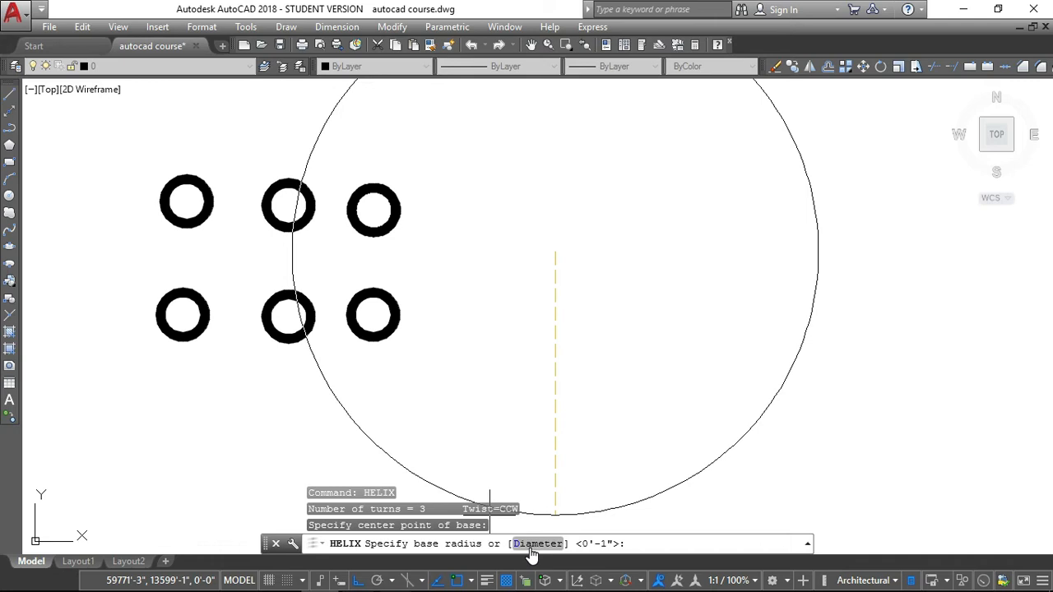
pyautogui.scroll(-4, 629, 263)
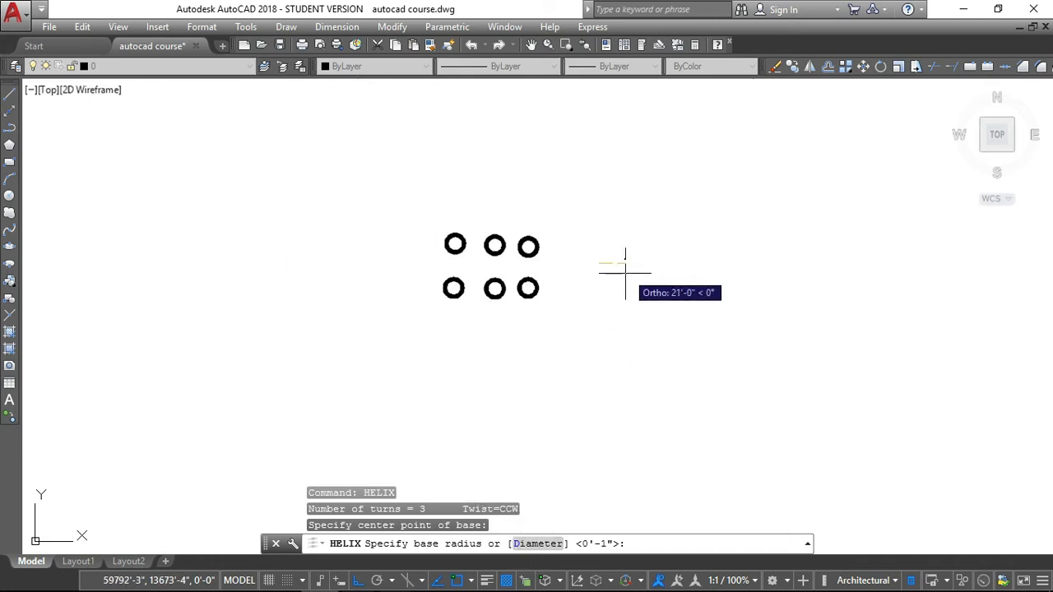
pyautogui.scroll(8, 602, 263)
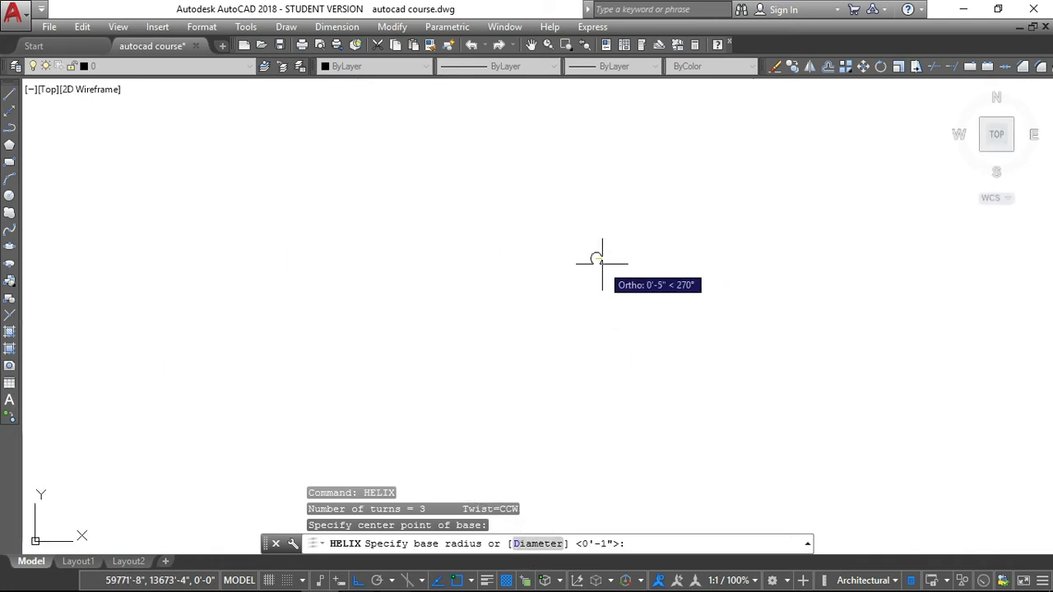
pyautogui.scroll(-5, 602, 264)
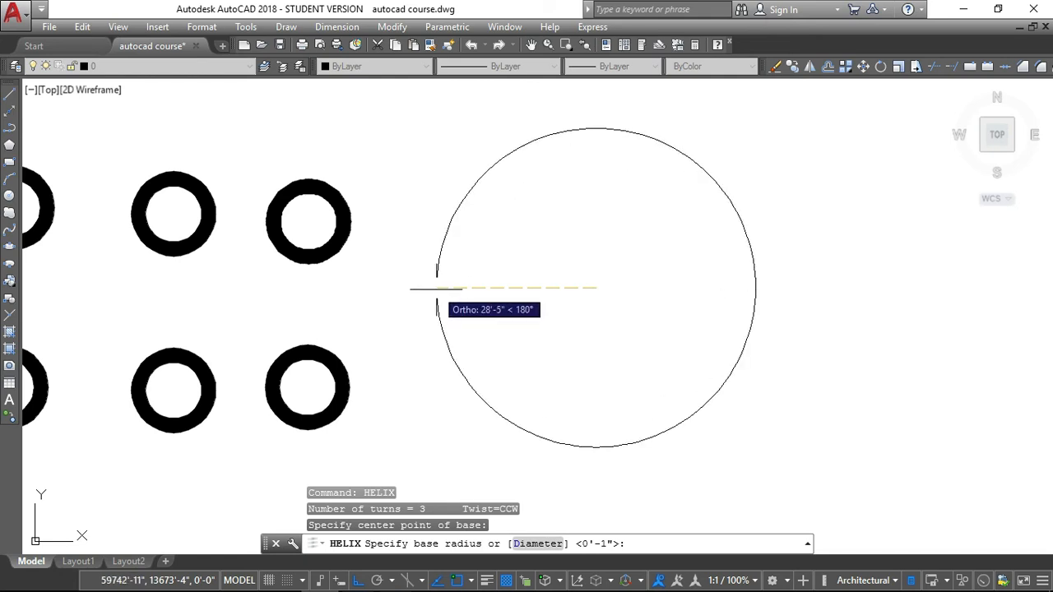
pyautogui.click(460, 289)
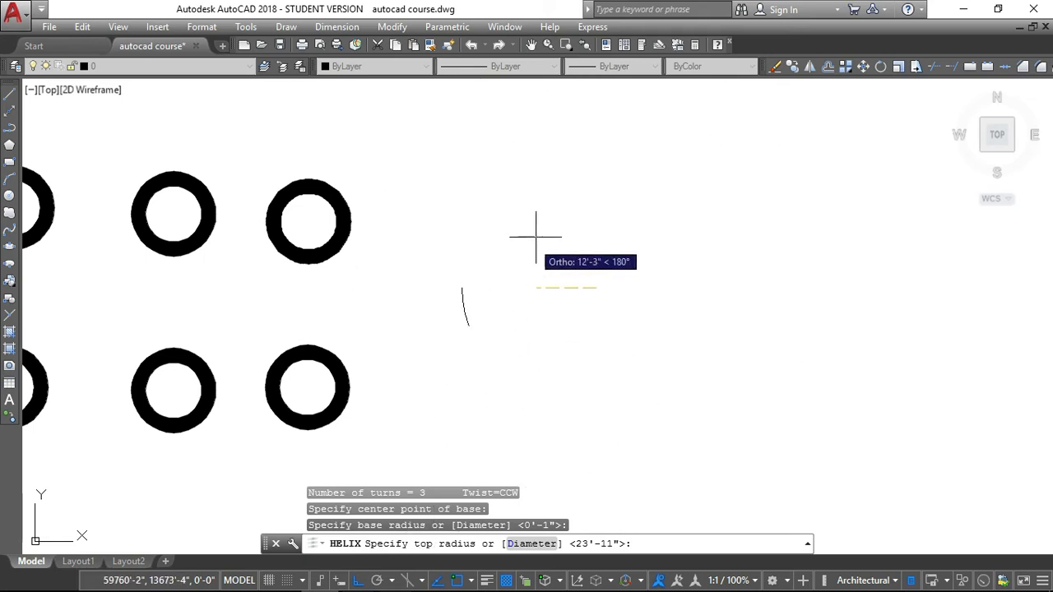
# - Finish the helix as a spiral with a top radius of about 3' and a small height picked near its centre
pyautogui.scroll(-2, 530, 257)
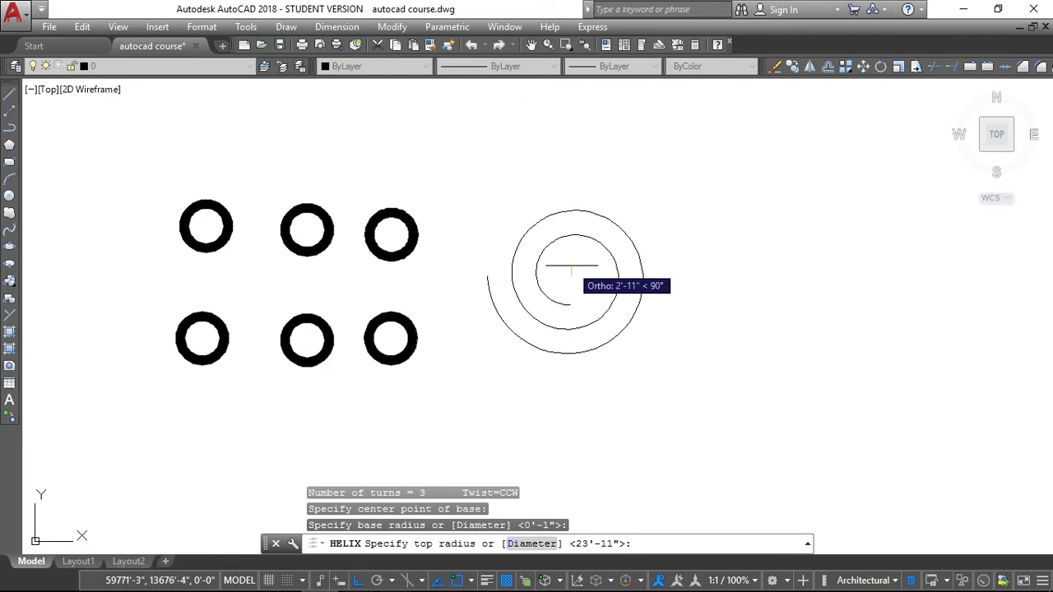
pyautogui.click(574, 268)
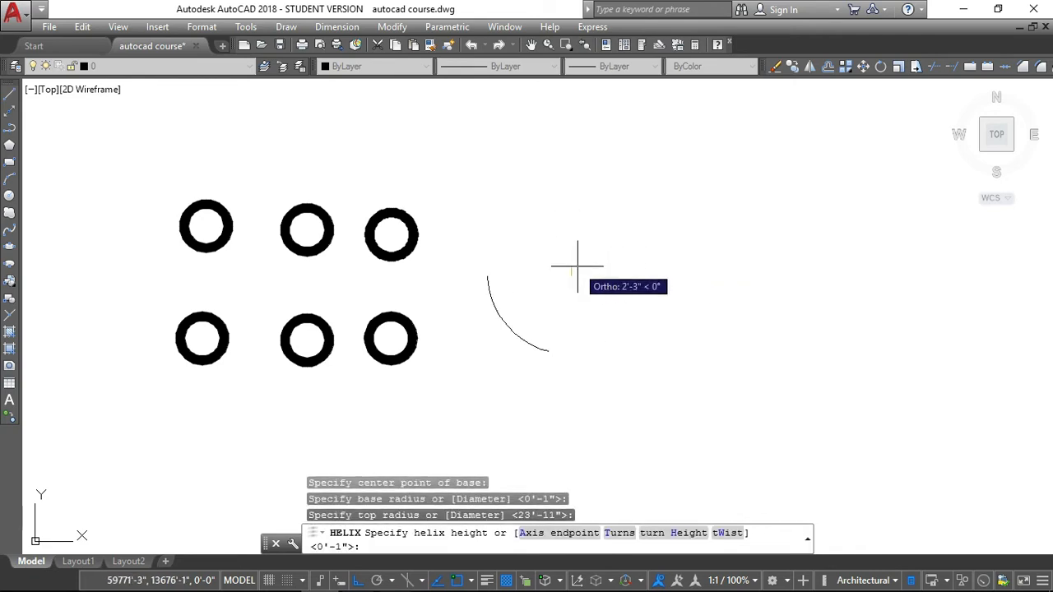
pyautogui.click(583, 266)
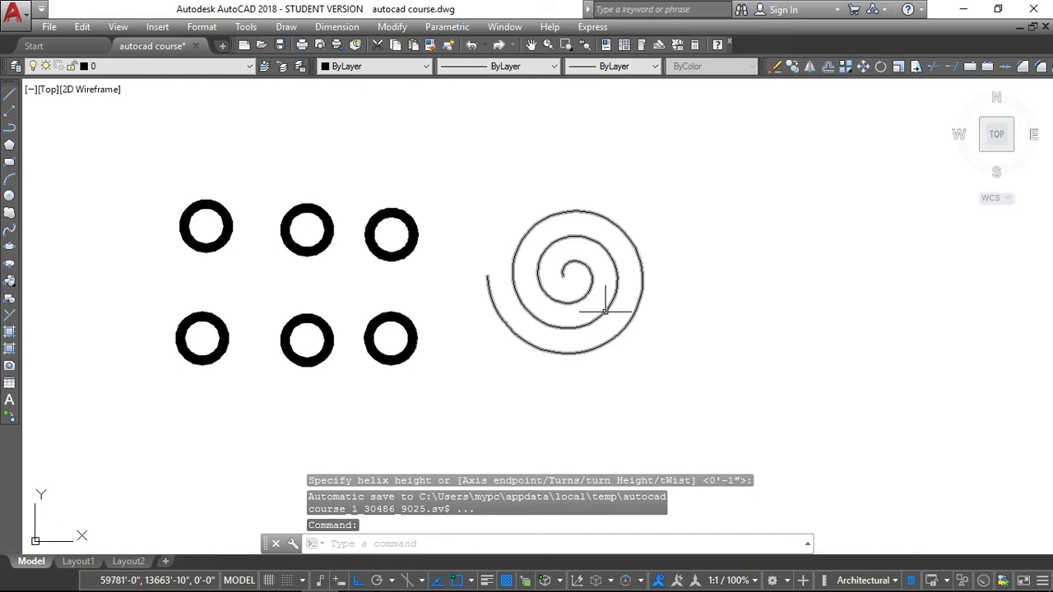
pyautogui.scroll(-3, 583, 268)
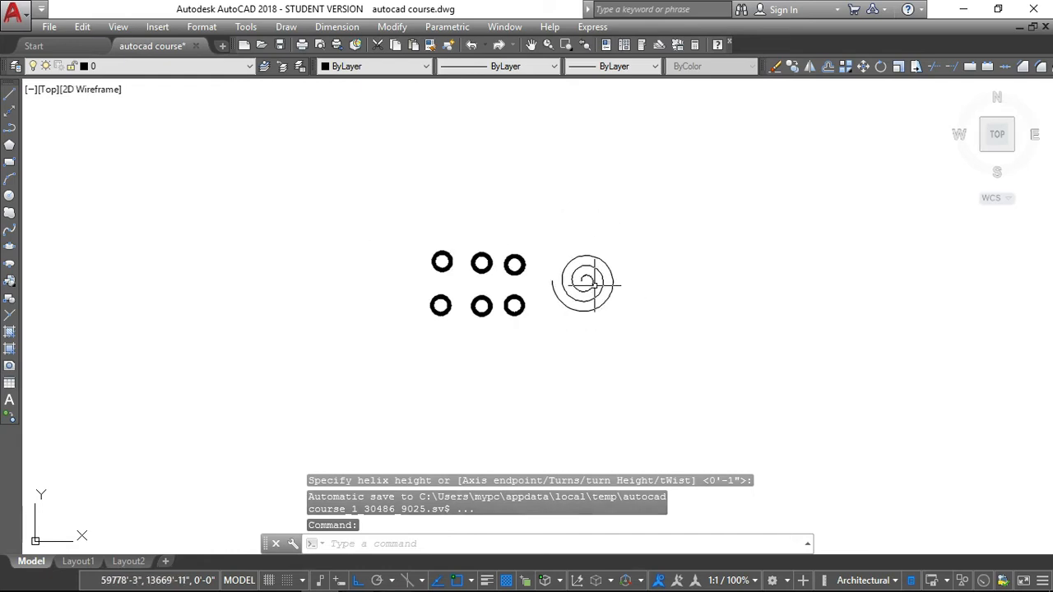
# - Start a second helix centred in the empty area east of the spiral, with a base radius of about 19' and a larger top radius
pyautogui.scroll(3, 608, 268)
pyautogui.scroll(-2, 613, 270)
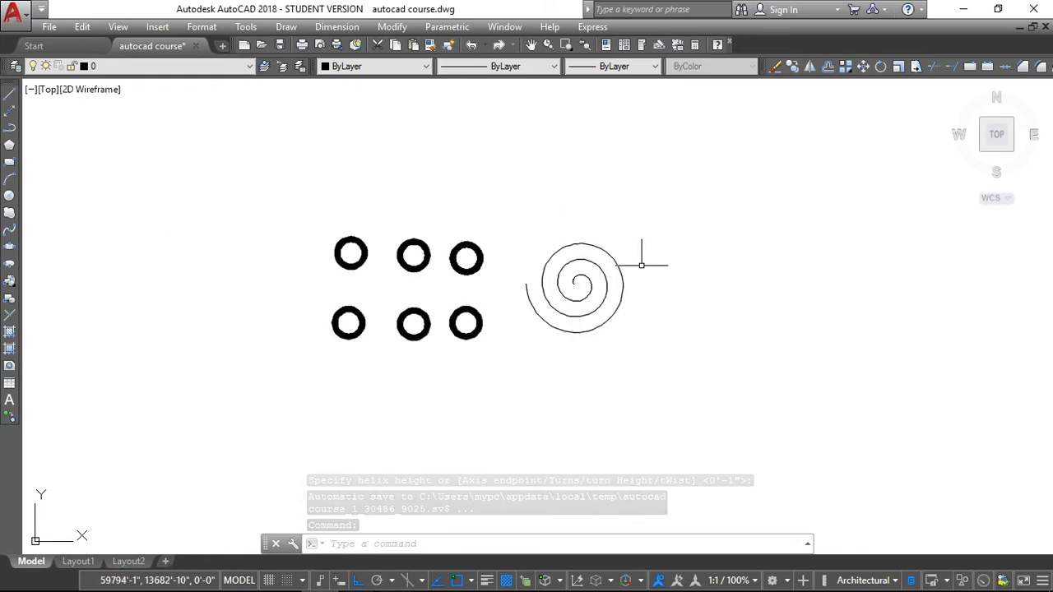
pyautogui.press('Escape')
pyautogui.press('Escape')
pyautogui.press('Escape')
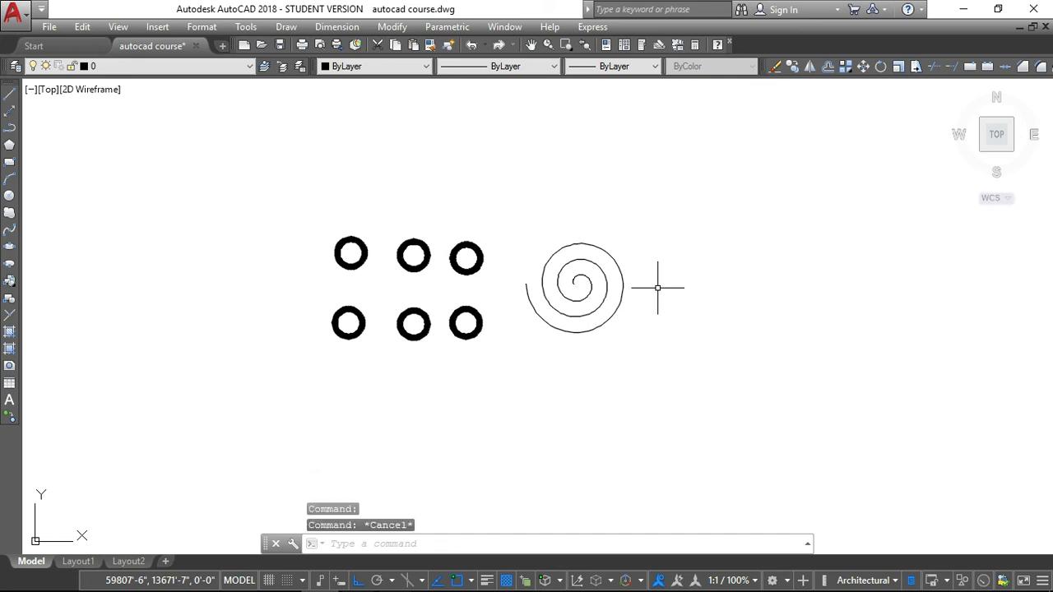
pyautogui.write('HE')
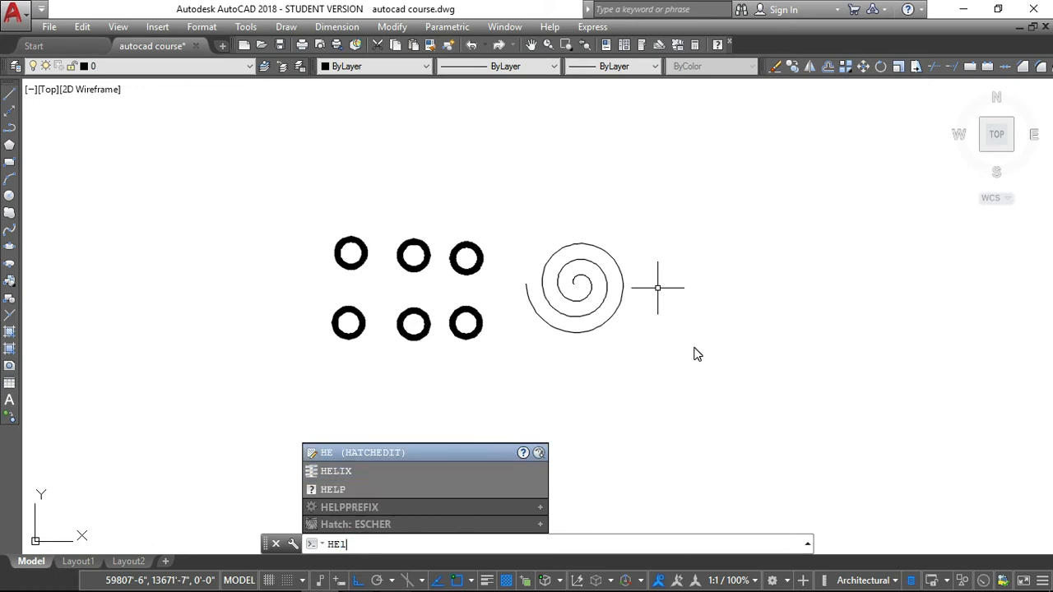
pyautogui.write('l')
pyautogui.click(348, 435)
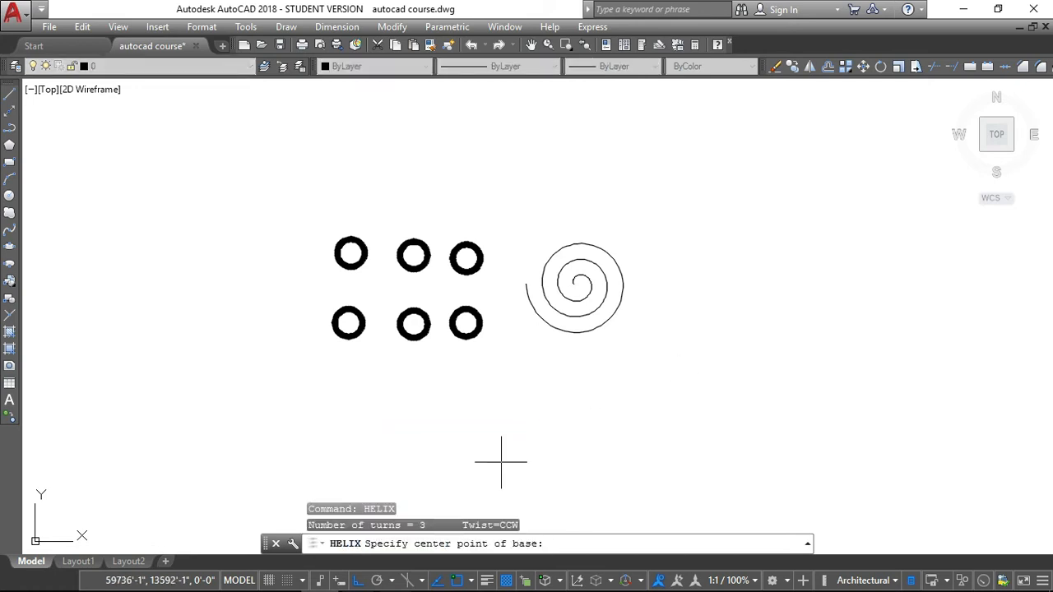
pyautogui.click(727, 273)
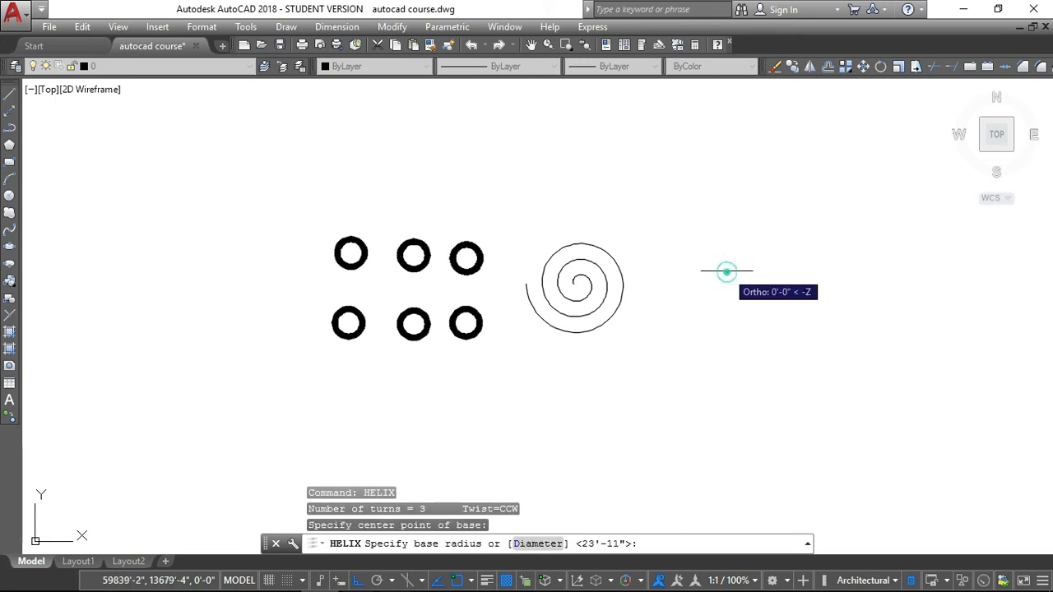
pyautogui.click(746, 313)
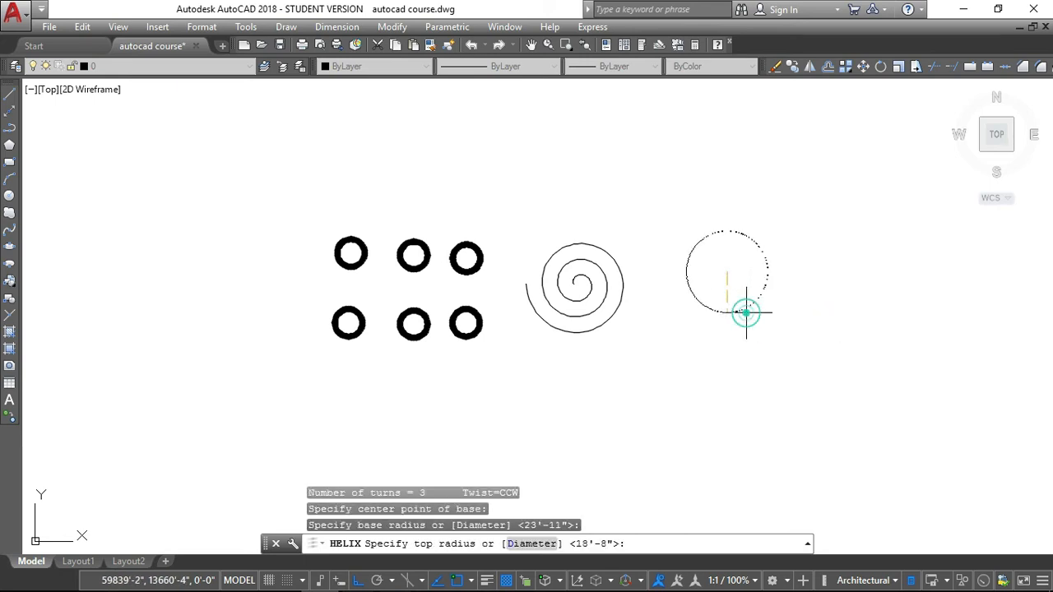
pyautogui.click(766, 369)
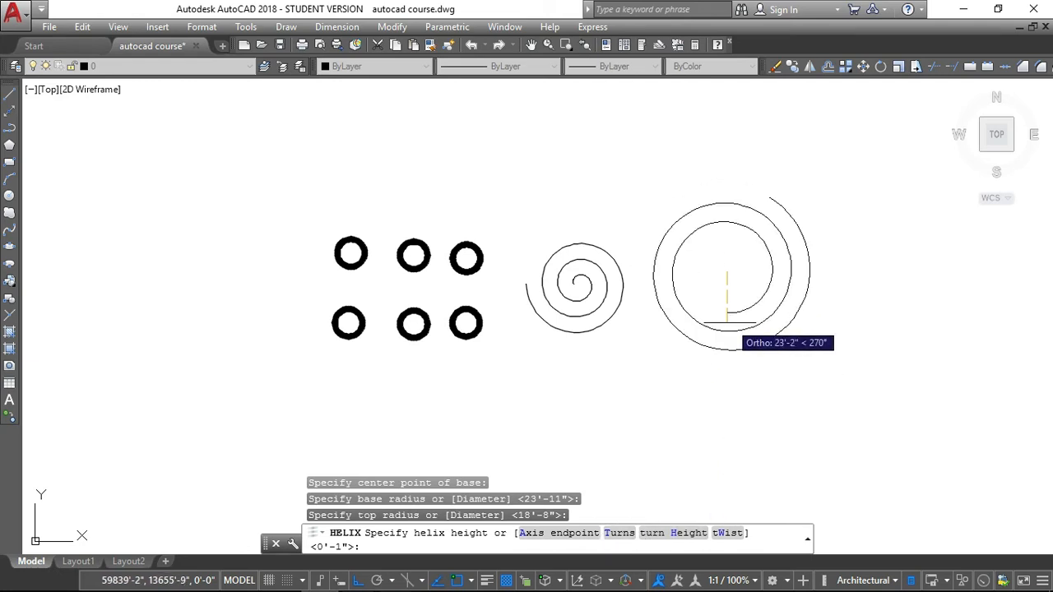
# - Finish the helix with the Axis endpoint option, turning Ortho off and placing the endpoint diagonally to the northeast
pyautogui.click(533, 535)
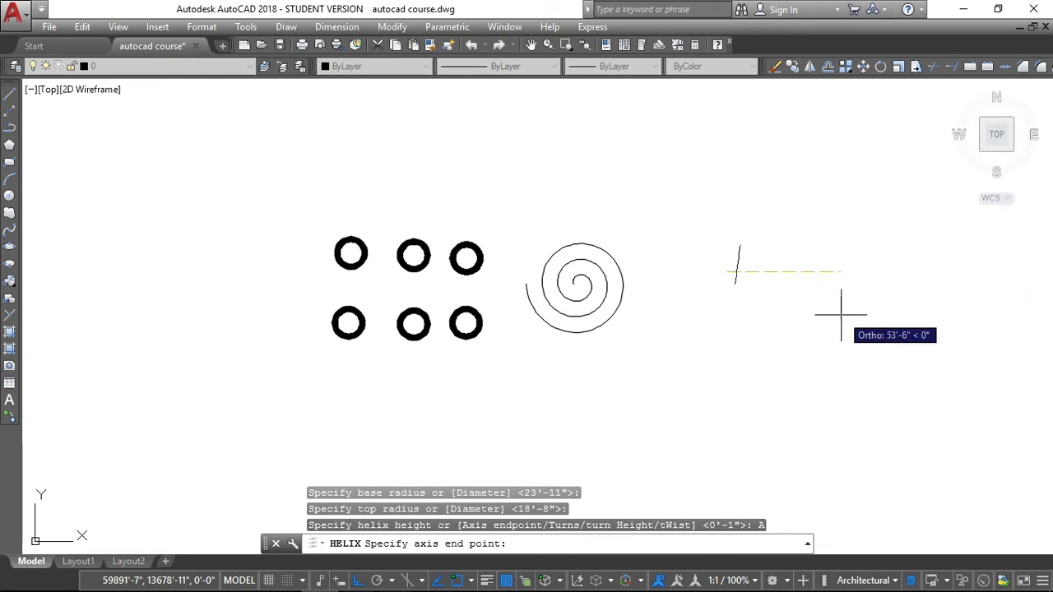
pyautogui.scroll(-3, 823, 319)
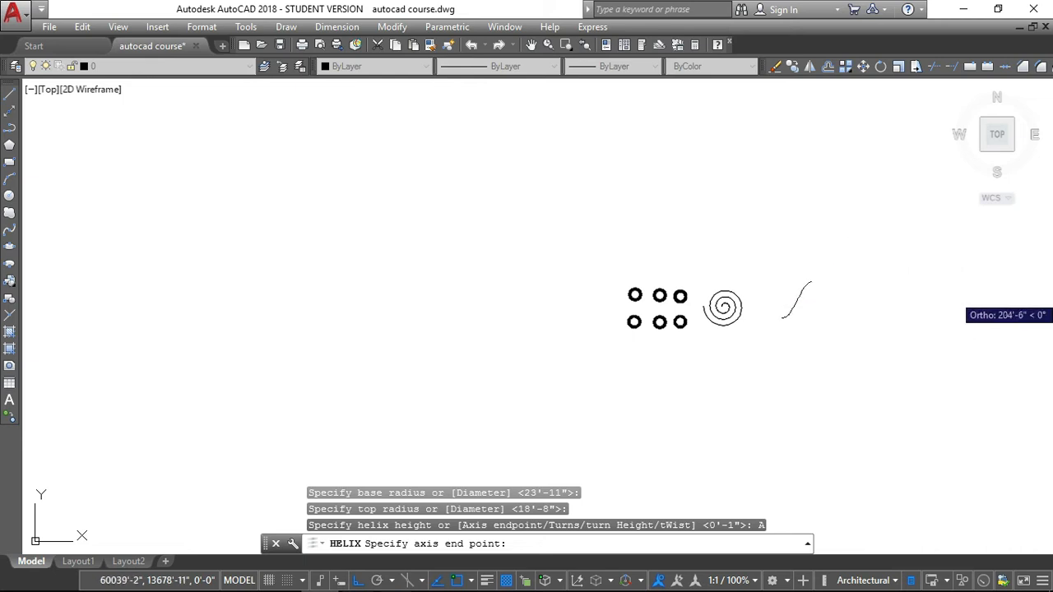
pyautogui.scroll(-5, 905, 296)
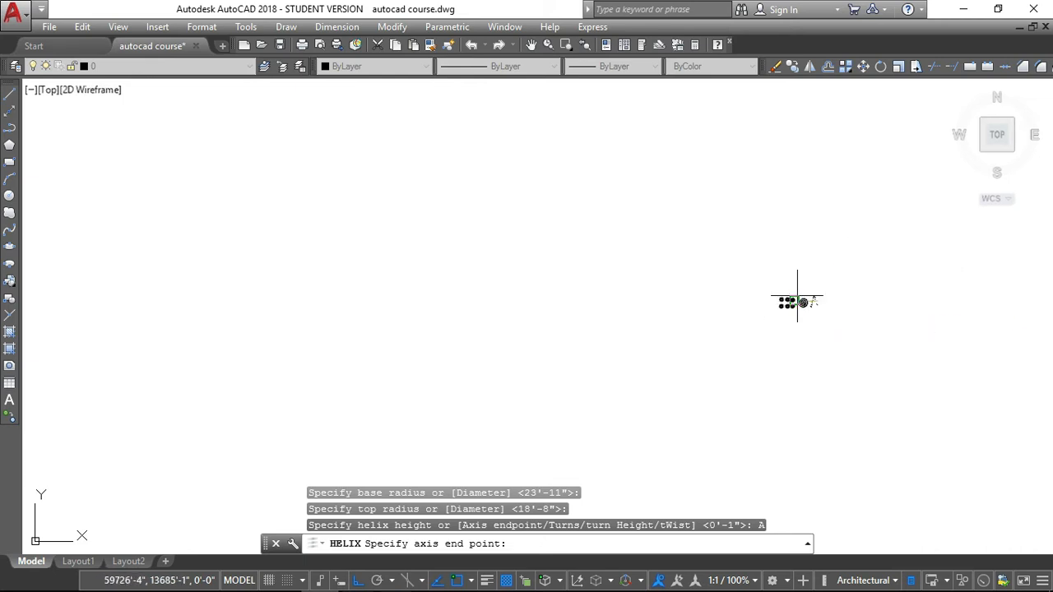
pyautogui.scroll(10, 878, 301)
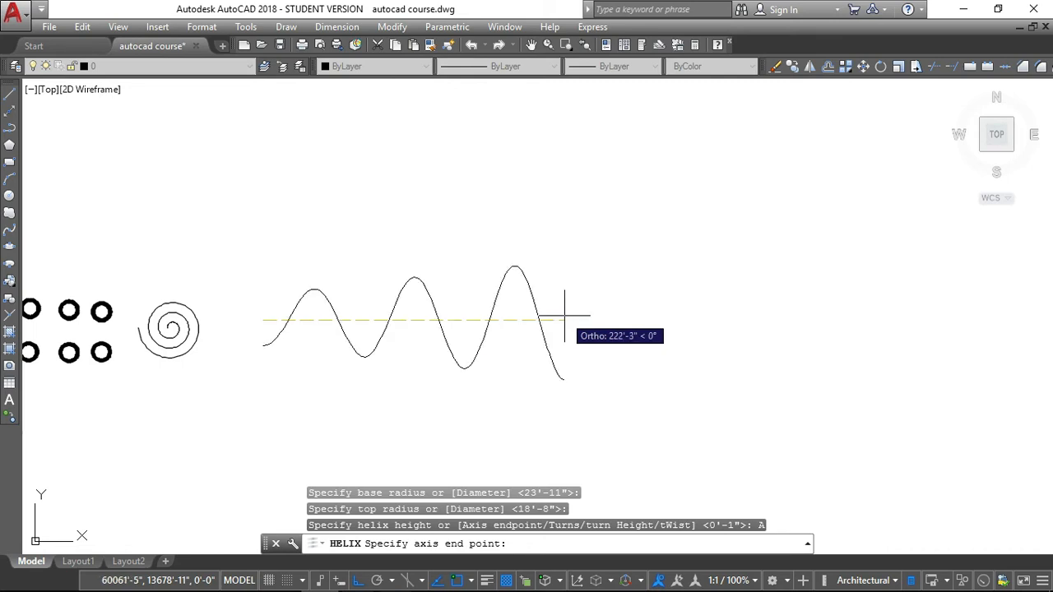
pyautogui.press('F8')
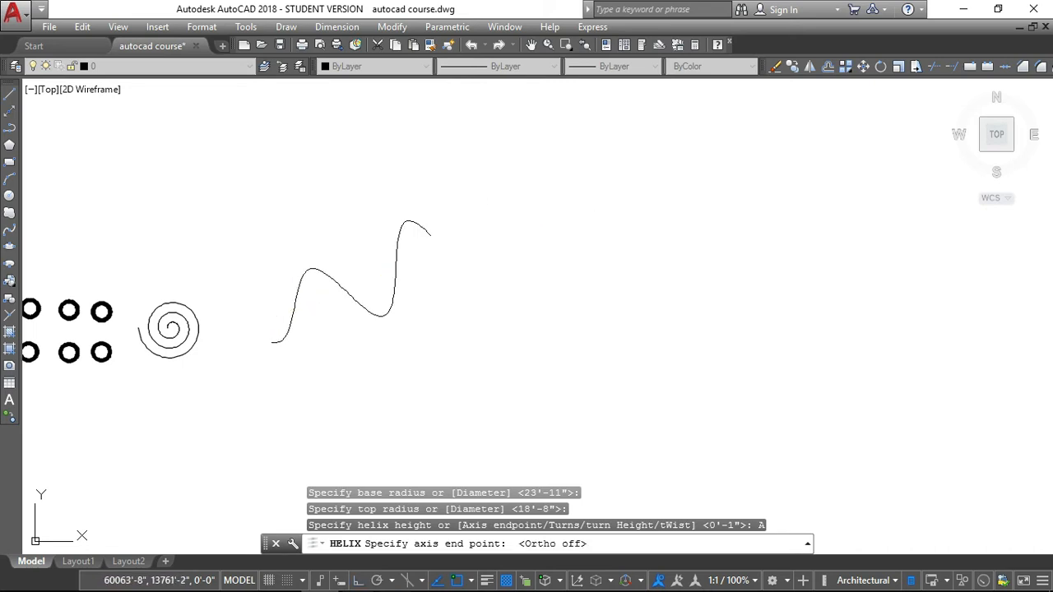
pyautogui.click(550, 215)
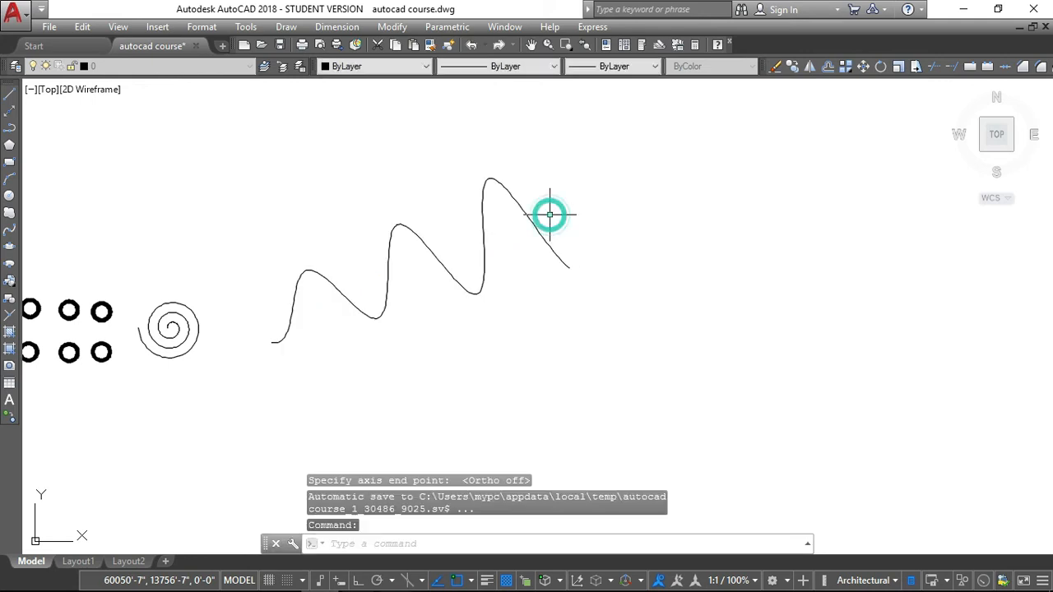
# - Examine the new wavy helix alongside the donuts and the spiral
pyautogui.scroll(-4, 573, 340)
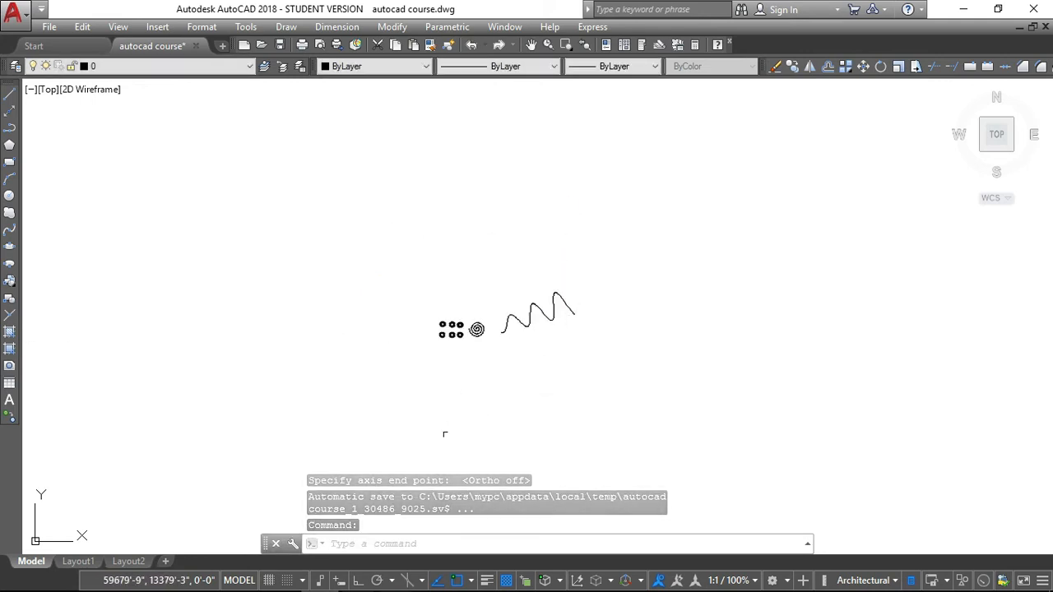
pyautogui.scroll(4, 521, 311)
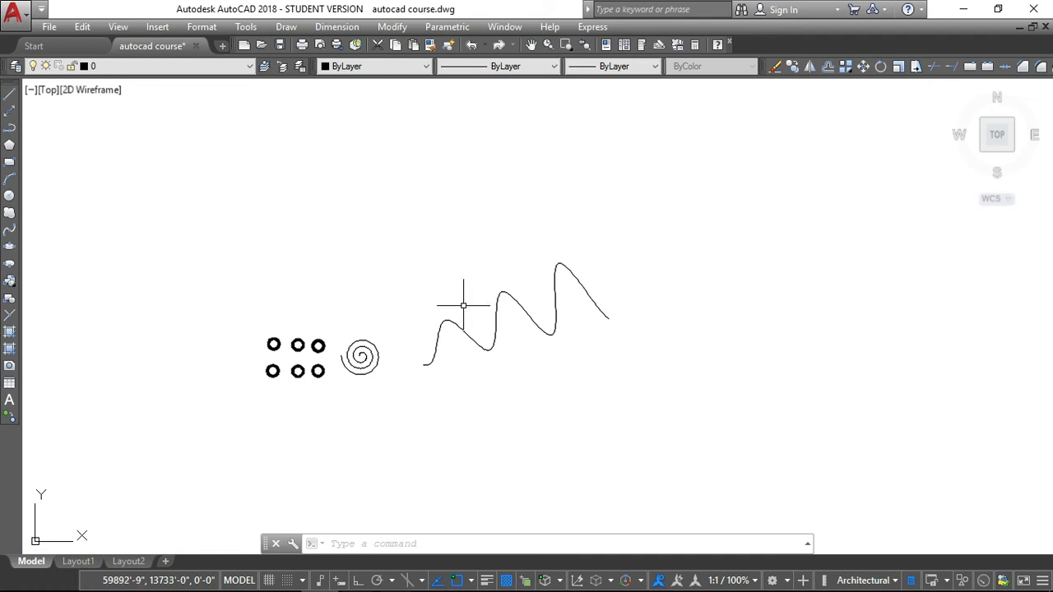
pyautogui.scroll(-5, 535, 420)
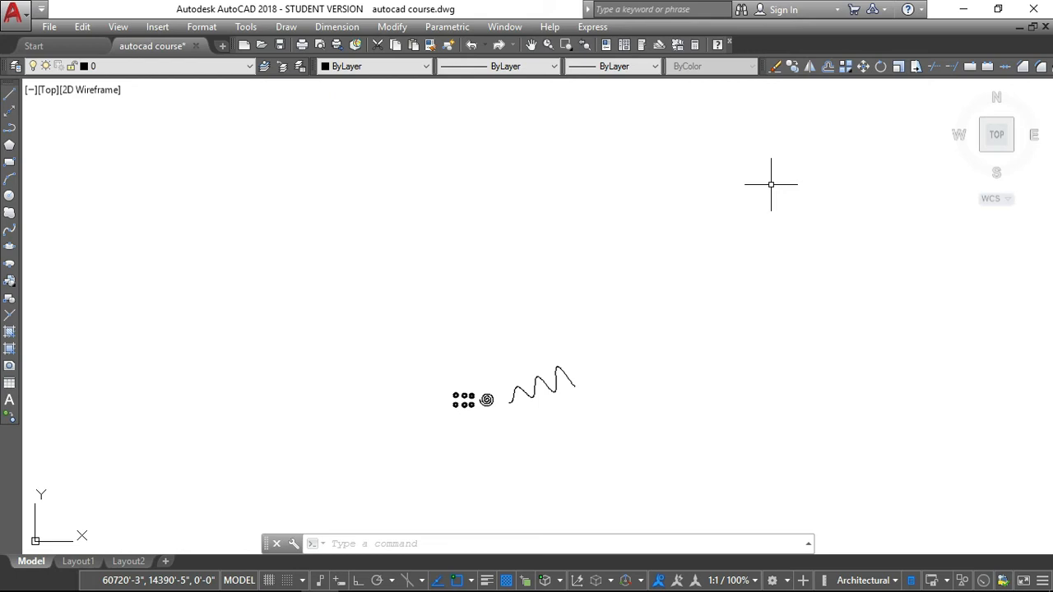
pyautogui.scroll(-5, 234, 232)
pyautogui.scroll(4, 311, 271)
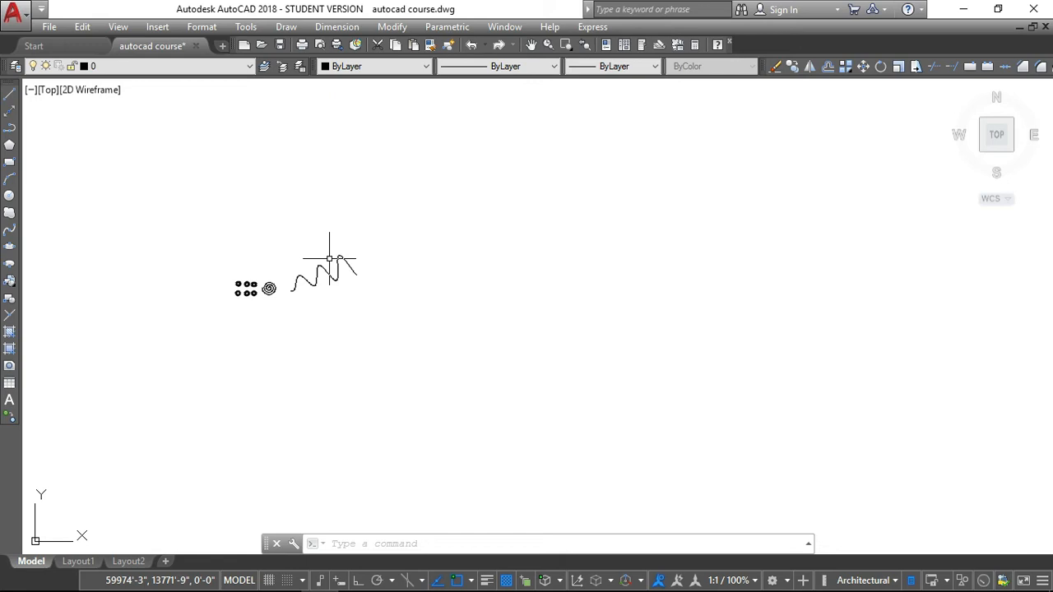
pyautogui.write('e')
pyautogui.press('Return')
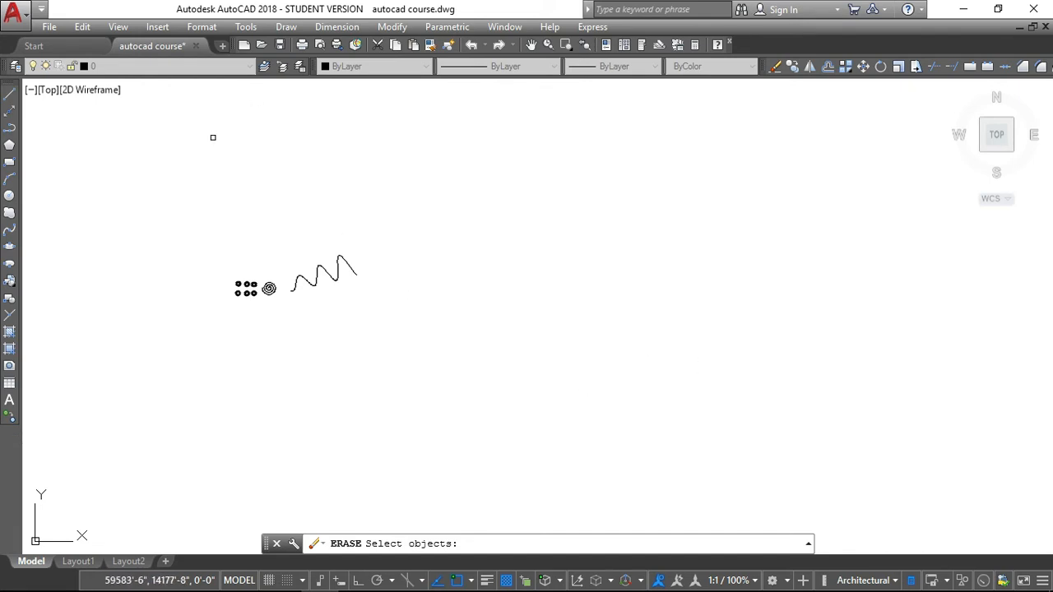
pyautogui.click(287, 26)
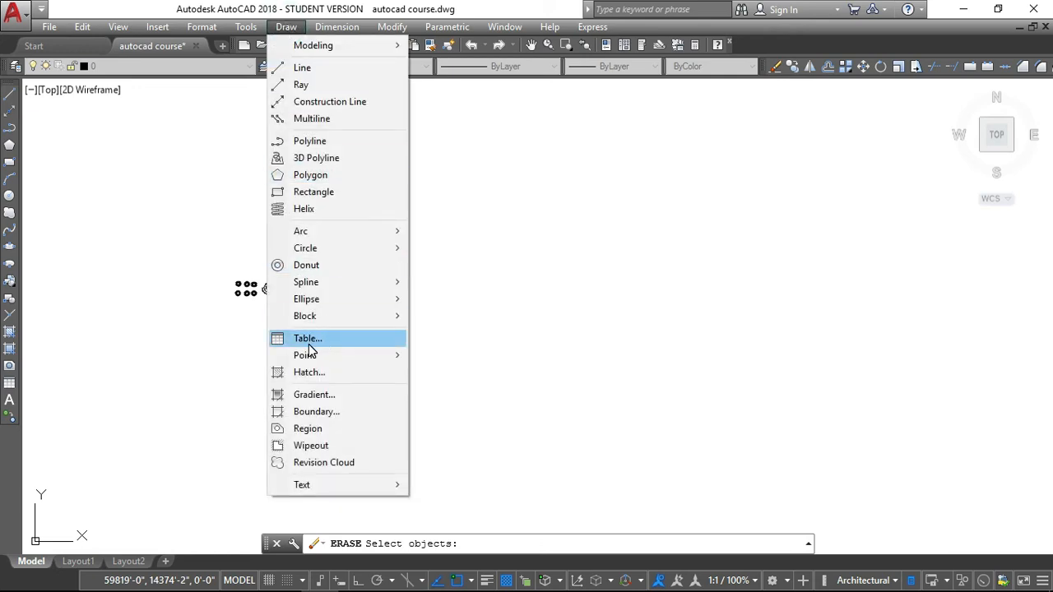
pyautogui.press('Escape')
pyautogui.click(286, 27)
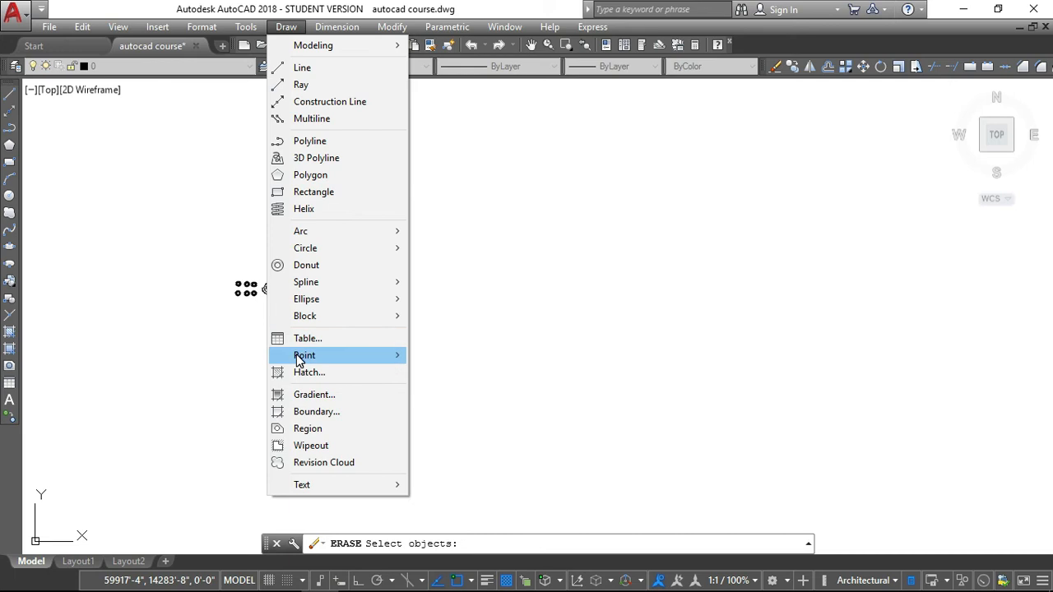
pyautogui.moveTo(216, 27)
pyautogui.click(244, 6)
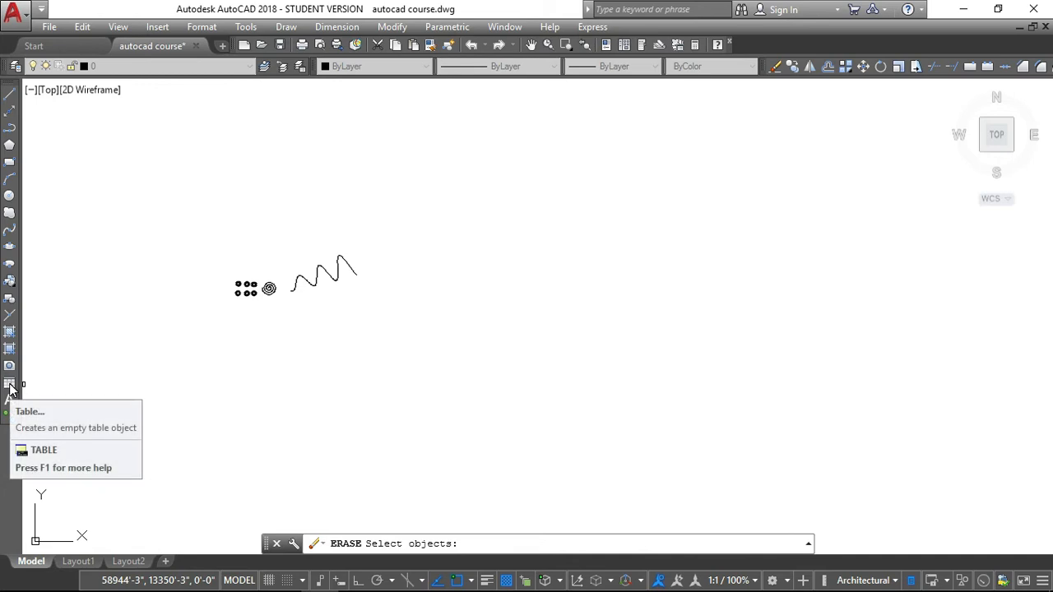
pyautogui.click(12, 389)
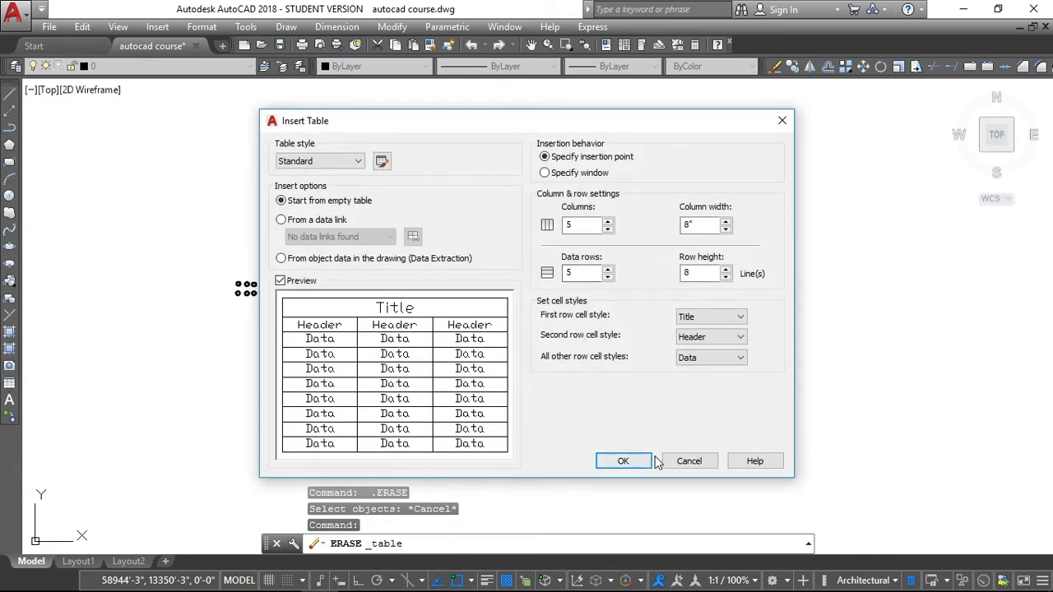
pyautogui.moveTo(436, 130); pyautogui.dragTo(433, 115)
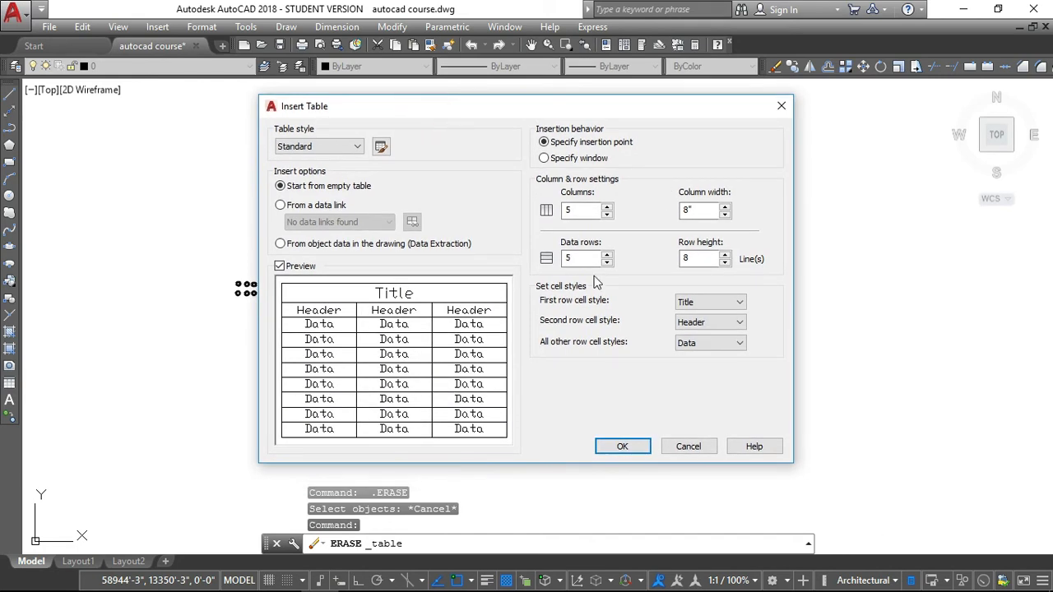
pyautogui.click(676, 449)
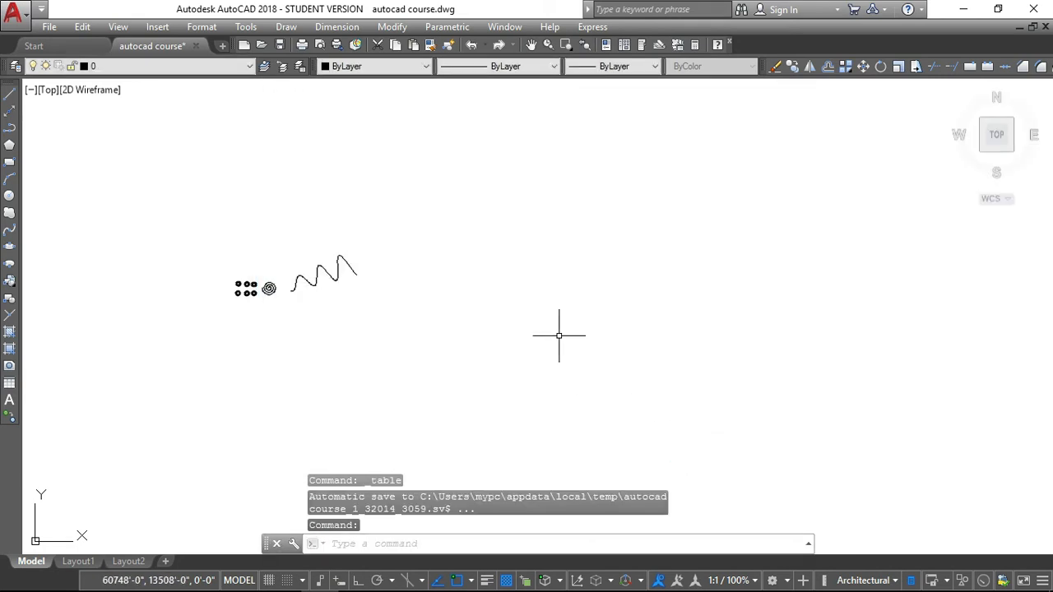
pyautogui.hotkey('alt', 'o')
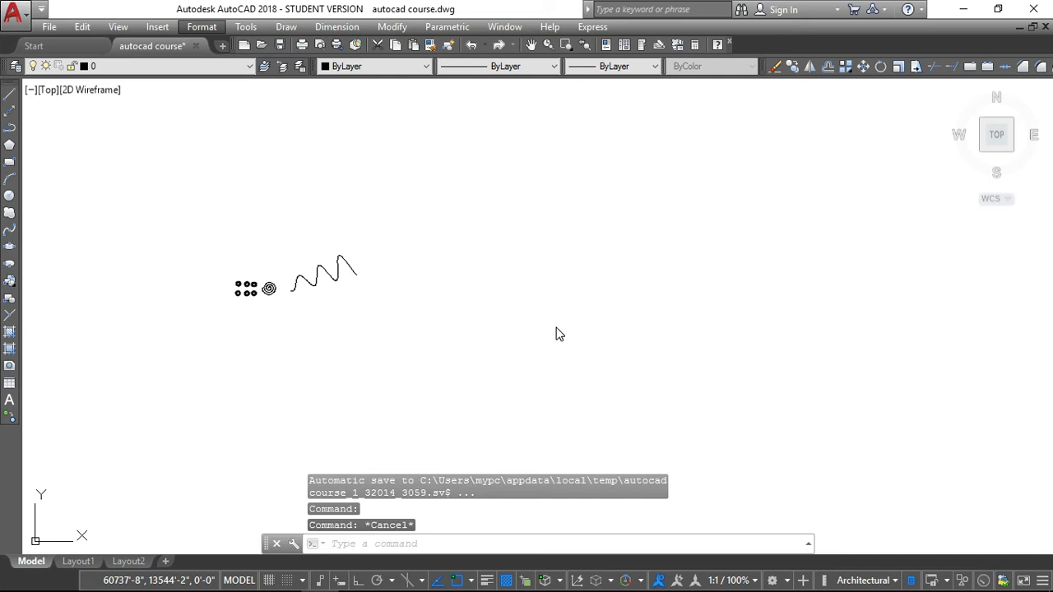
pyautogui.click(539, 318)
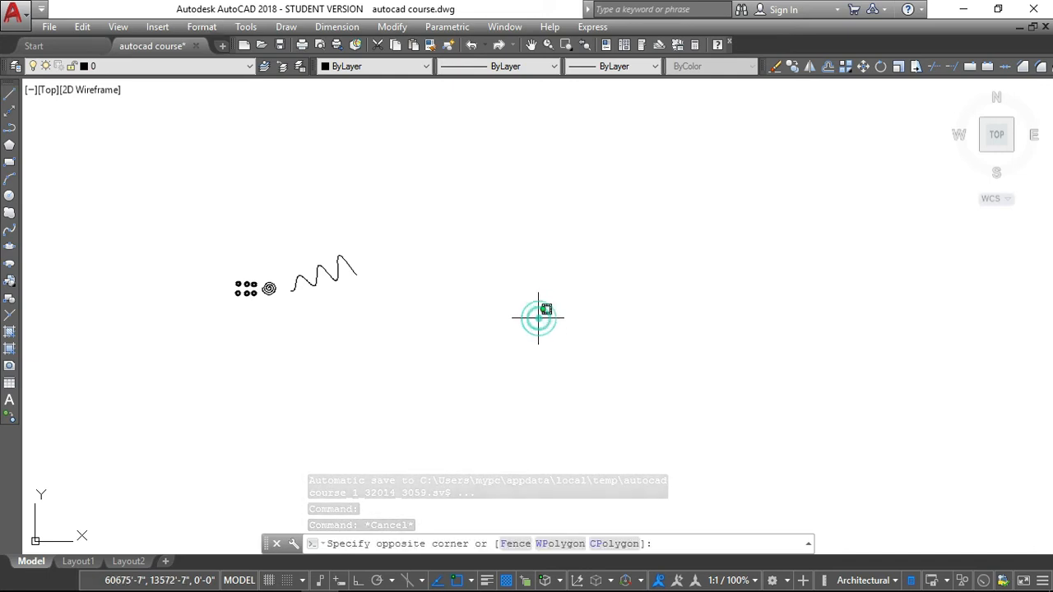
pyautogui.press('Escape')
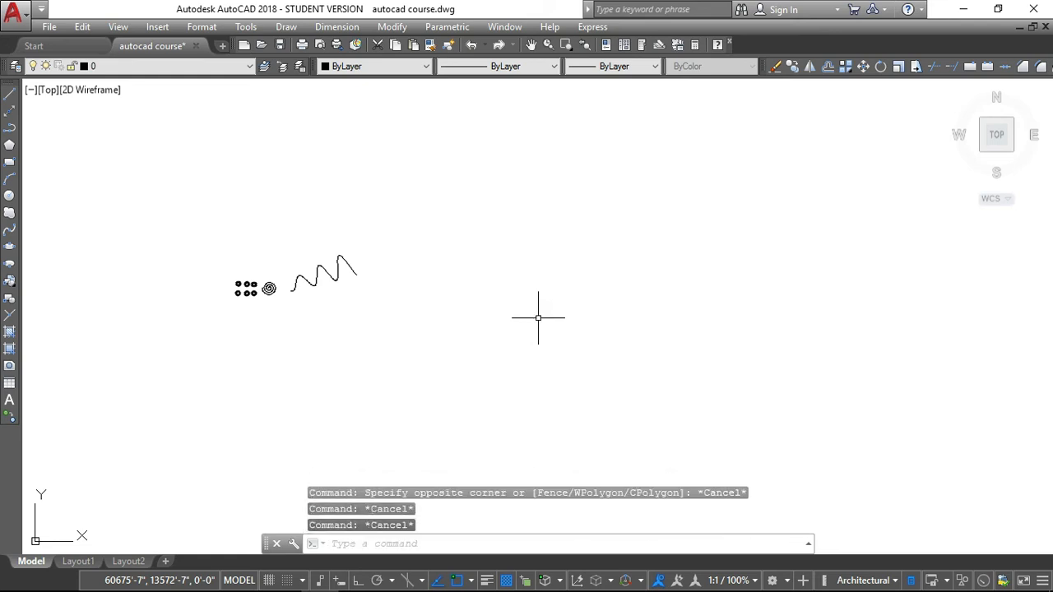
# - Start the Table command and bring up the Insert Table settings
pyautogui.write('TA')
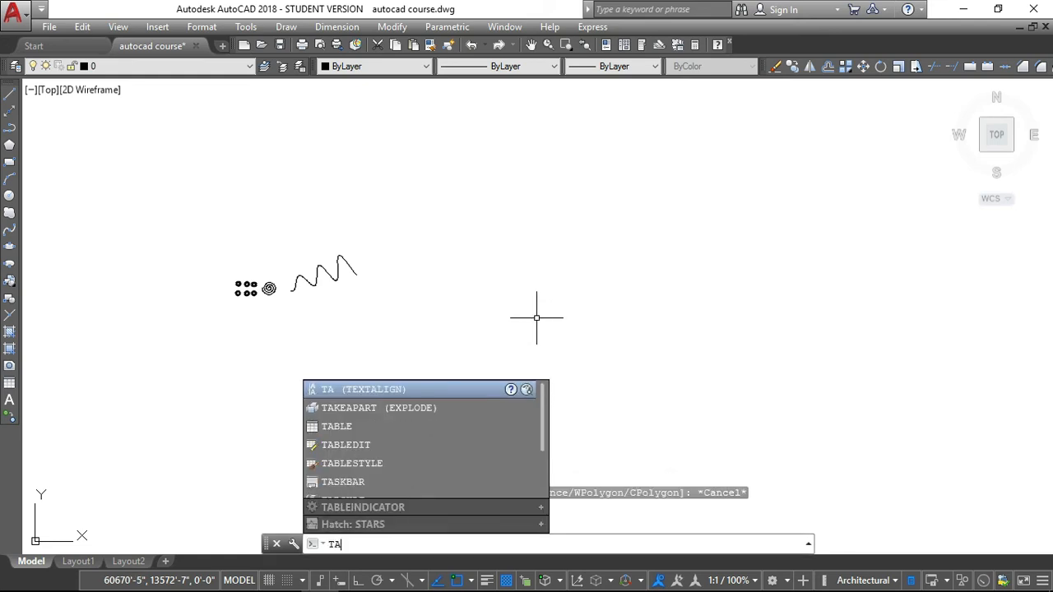
pyautogui.write('BLE')
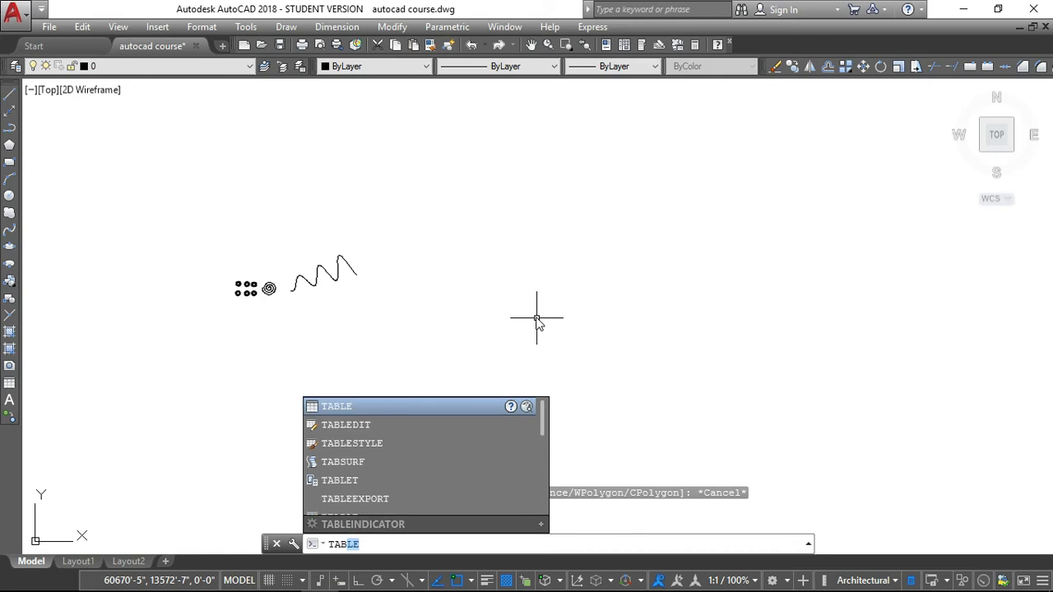
pyautogui.click(343, 406)
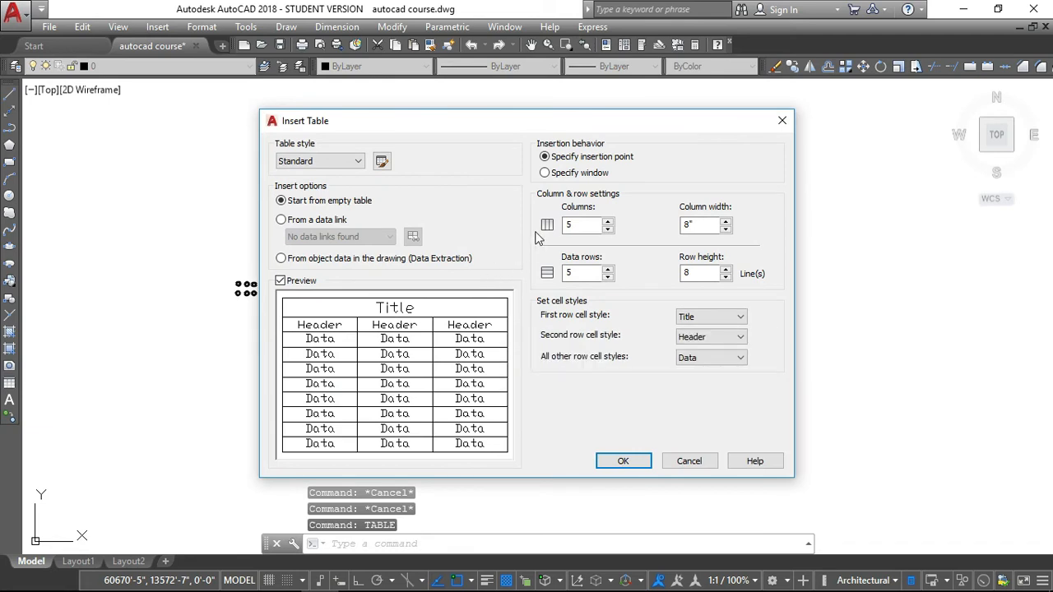
pyautogui.moveTo(484, 129); pyautogui.dragTo(428, 115)
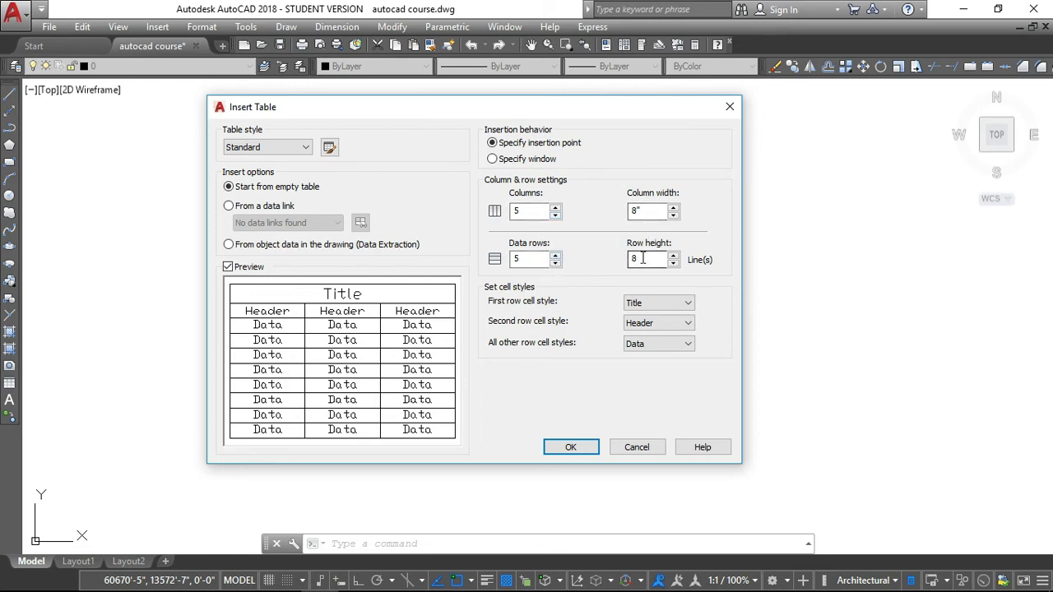
# - Set the table's insert option to From a data link, and check the Excel data link choices without selecting one
pyautogui.click(231, 214)
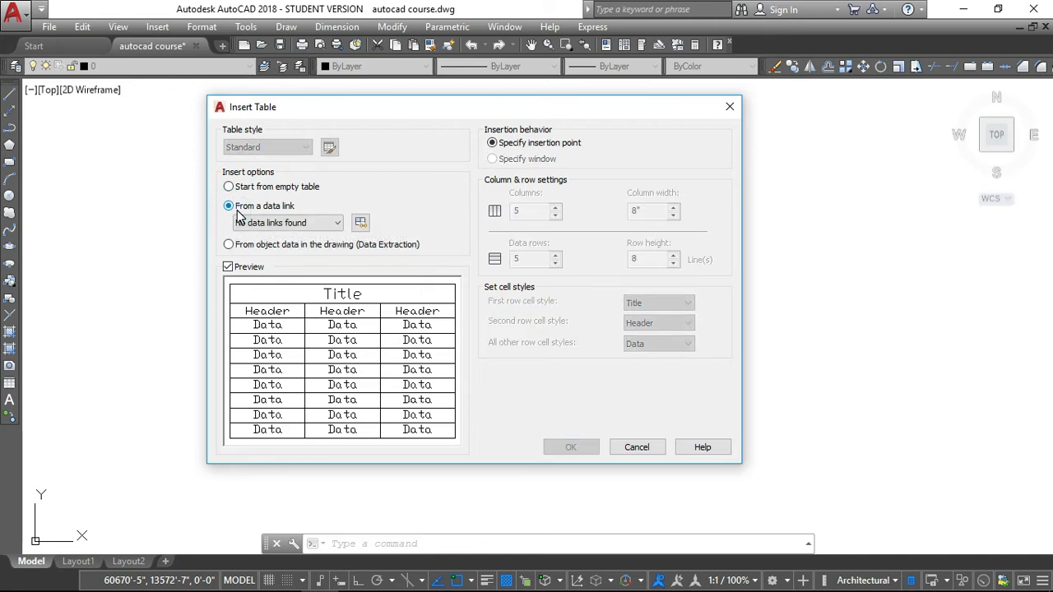
pyautogui.click(296, 225)
pyautogui.click(359, 226)
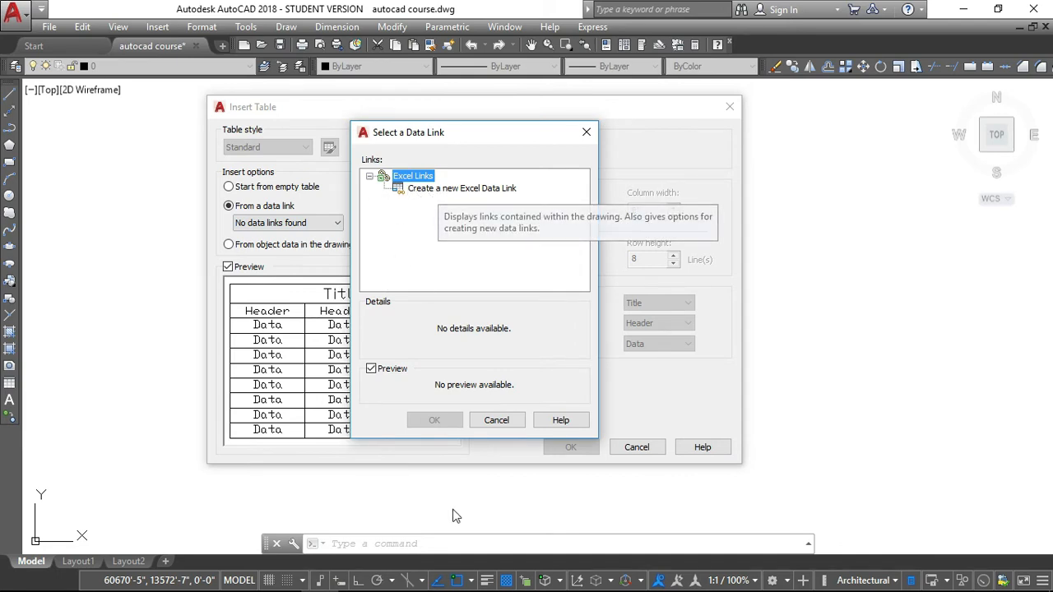
pyautogui.click(484, 423)
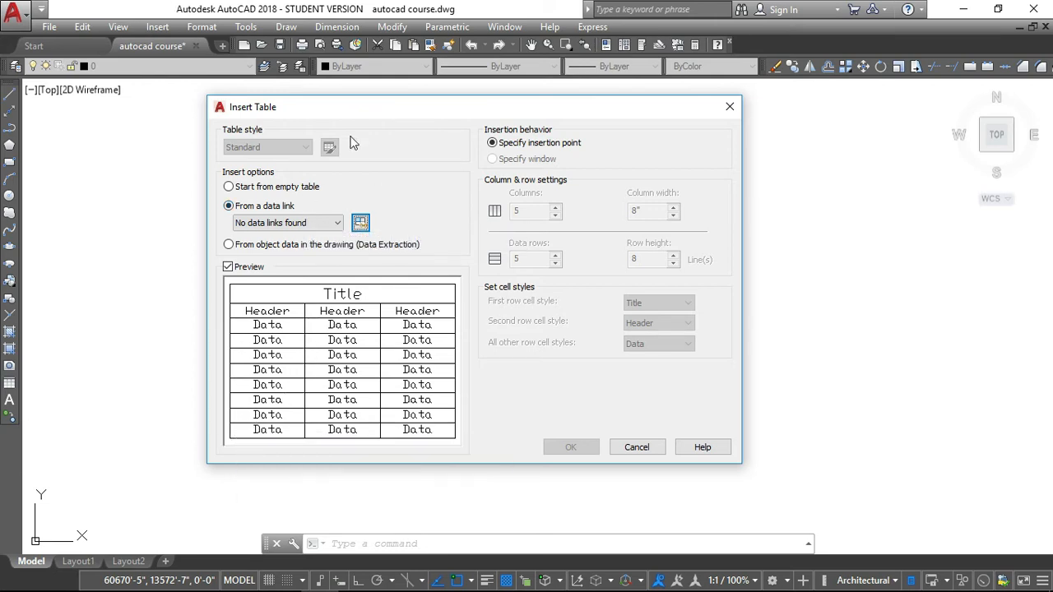
pyautogui.moveTo(354, 114); pyautogui.dragTo(338, 106)
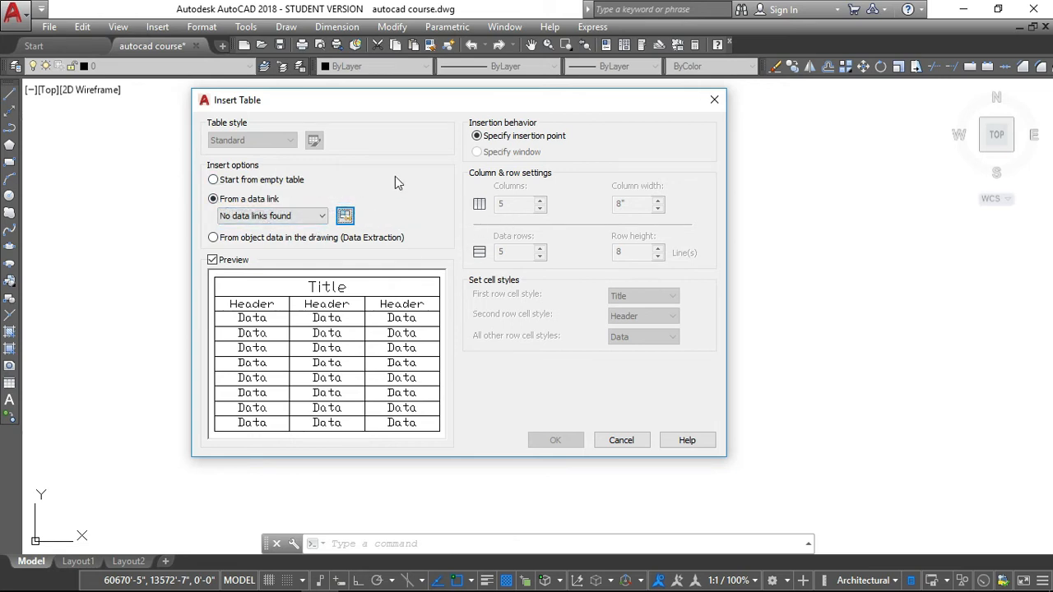
# - Set the table to start from an empty table, keeping 5 columns and 5 data rows, 8" column width and 8-line row height
pyautogui.moveTo(395, 102); pyautogui.dragTo(388, 101)
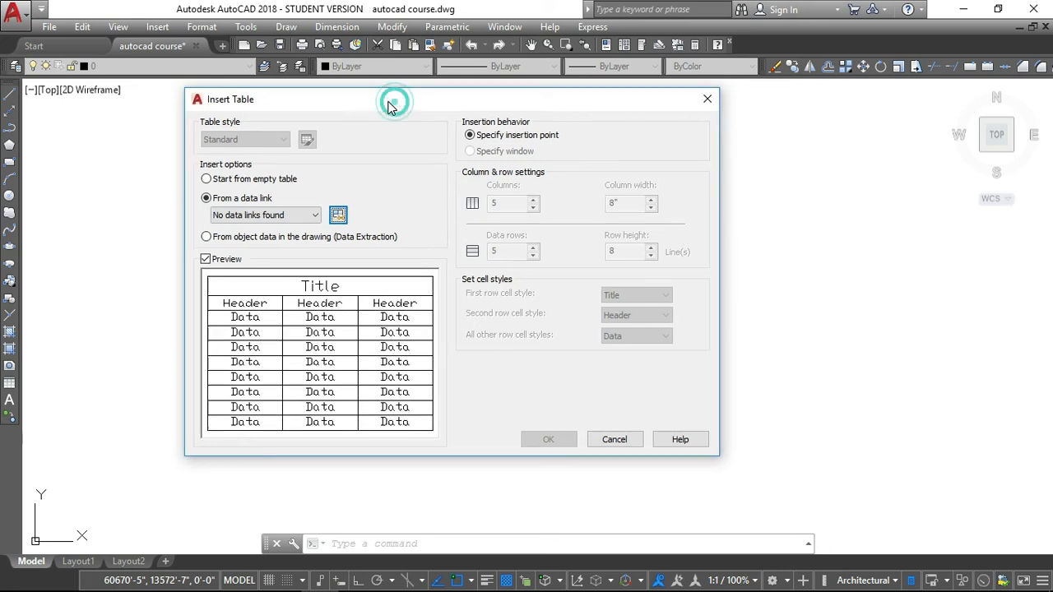
pyautogui.click(206, 179)
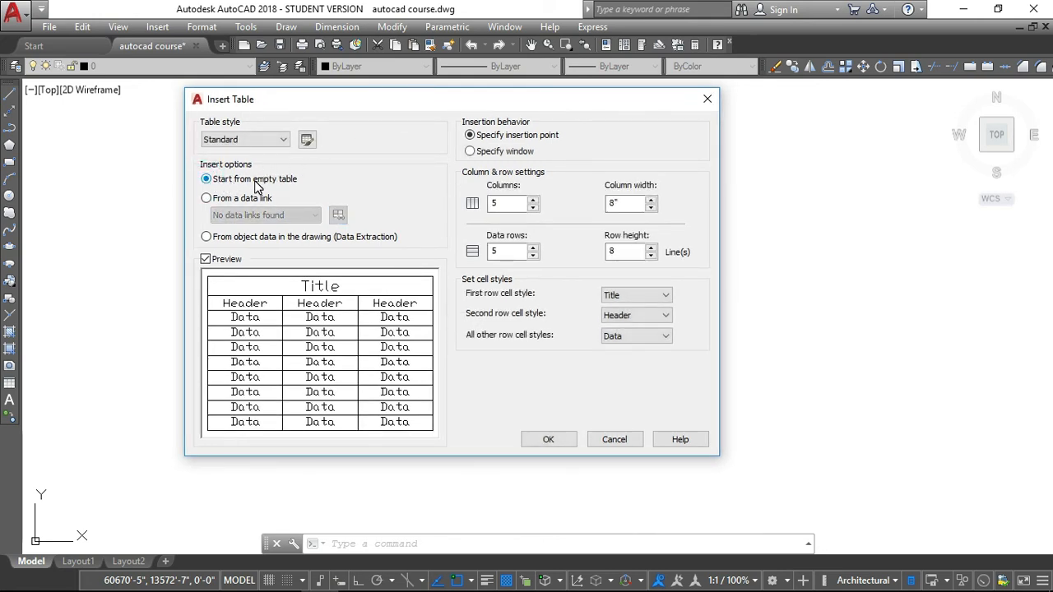
pyautogui.click(533, 206)
pyautogui.click(533, 207)
pyautogui.click(532, 201)
pyautogui.click(533, 201)
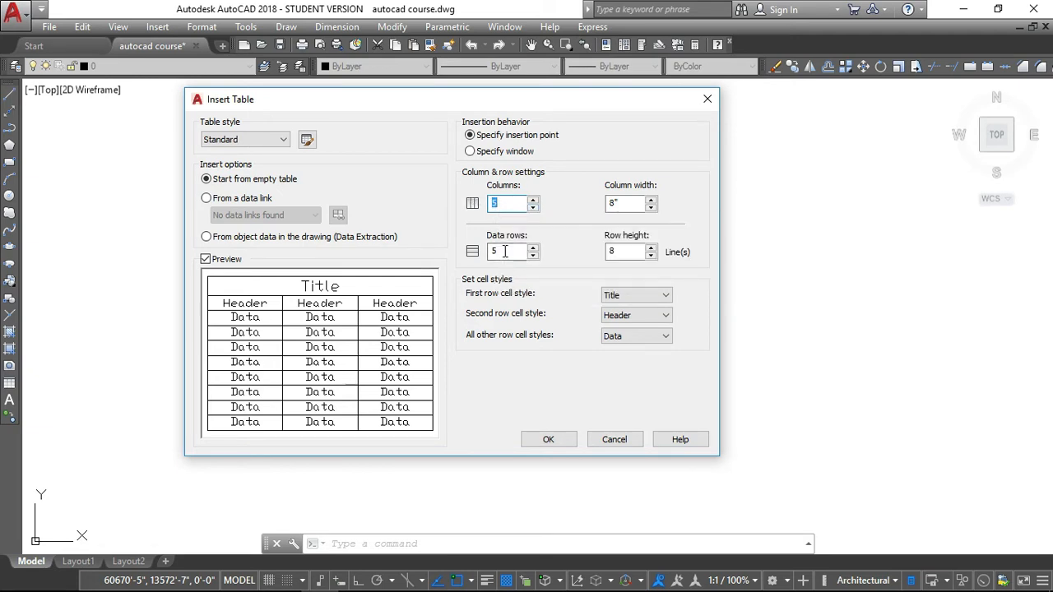
pyautogui.click(626, 204)
pyautogui.click(612, 252)
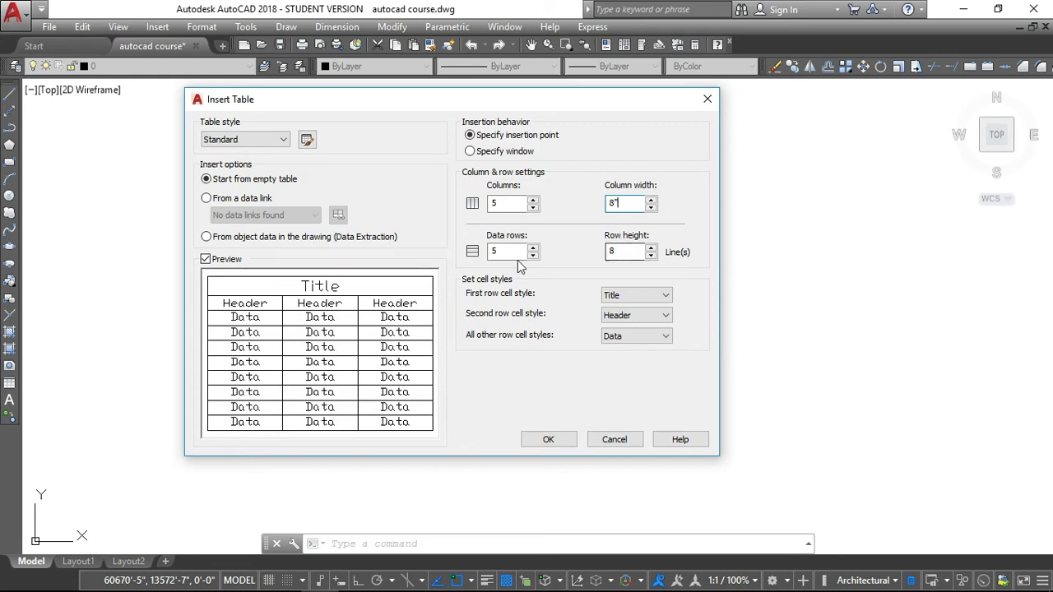
# - Insert the empty table just to the right of the wavy helix, closing the cell text editor without entering any text
pyautogui.click(551, 441)
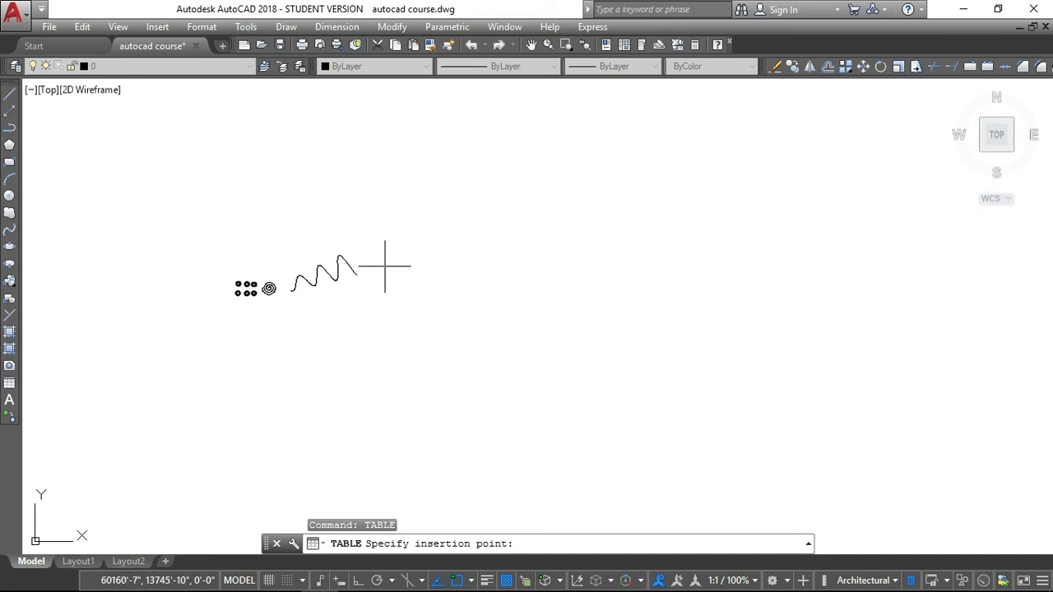
pyautogui.click(385, 265)
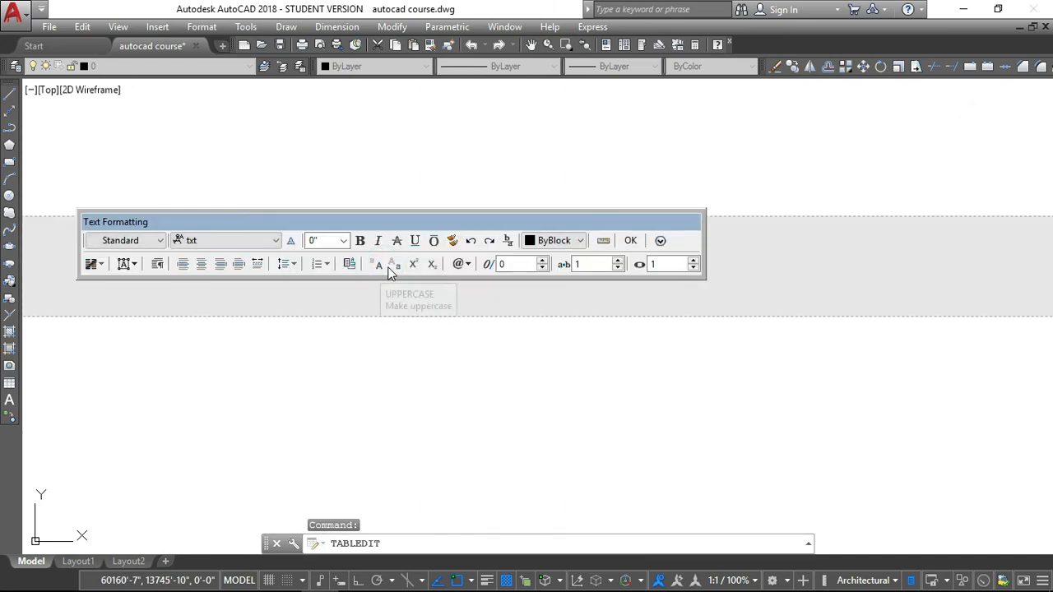
pyautogui.click(630, 240)
pyautogui.scroll(3, 383, 261)
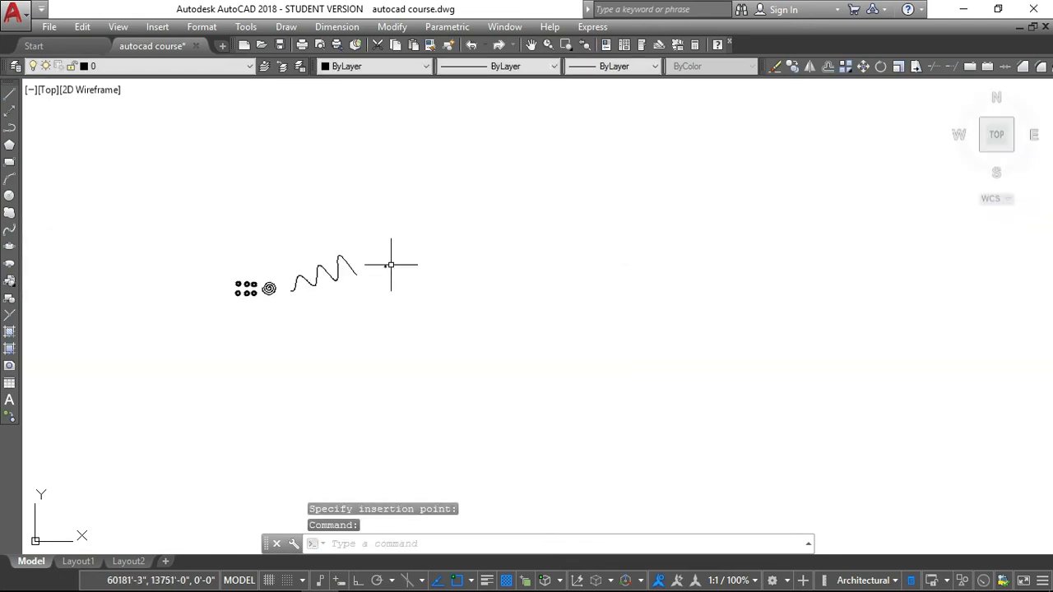
pyautogui.scroll(-5, 371, 265)
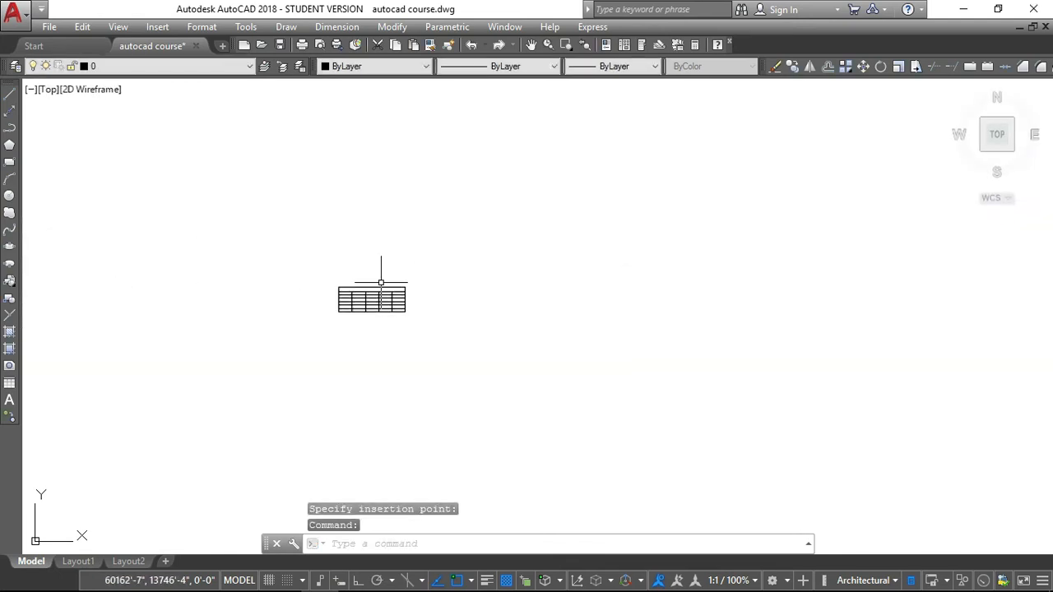
pyautogui.scroll(6, 378, 284)
pyautogui.scroll(-2, 383, 289)
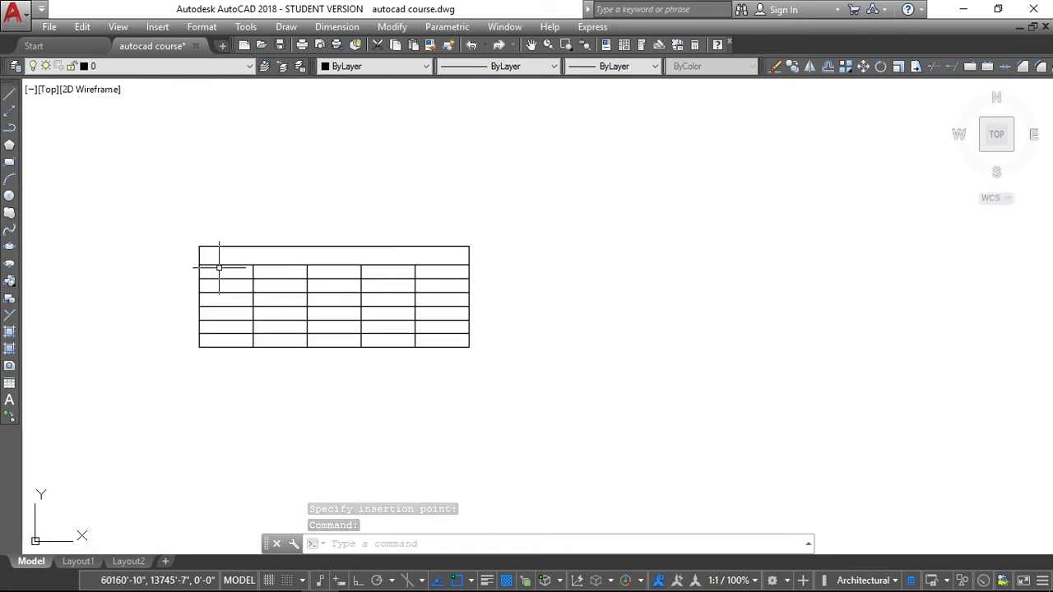
pyautogui.scroll(4, 224, 266)
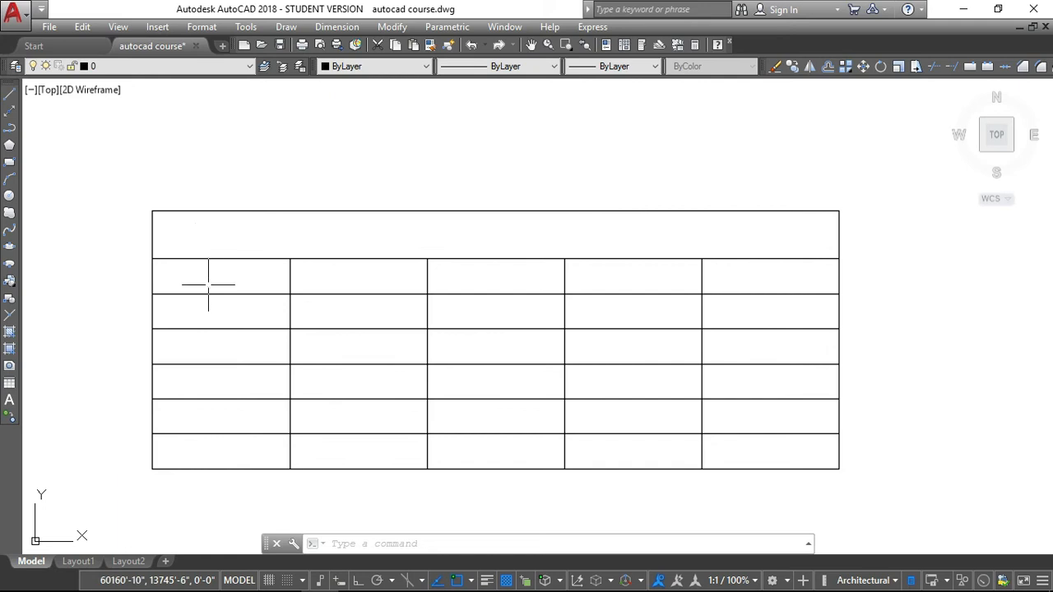
# - Restart the Table command and try Header and Data as the first row cell style, restoring Title after each
pyautogui.press('Return')
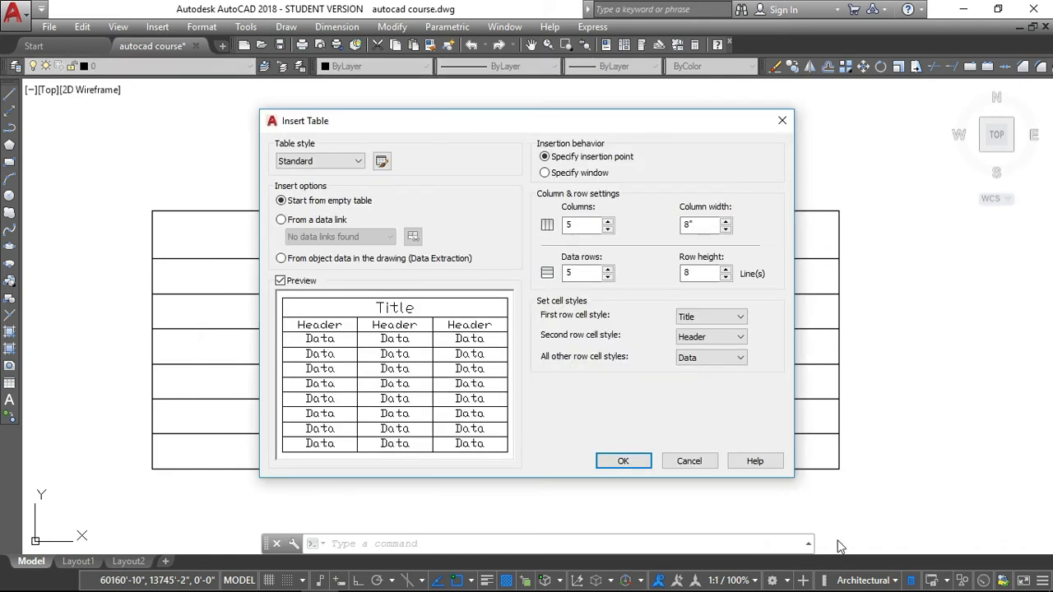
pyautogui.moveTo(349, 123); pyautogui.dragTo(469, 99)
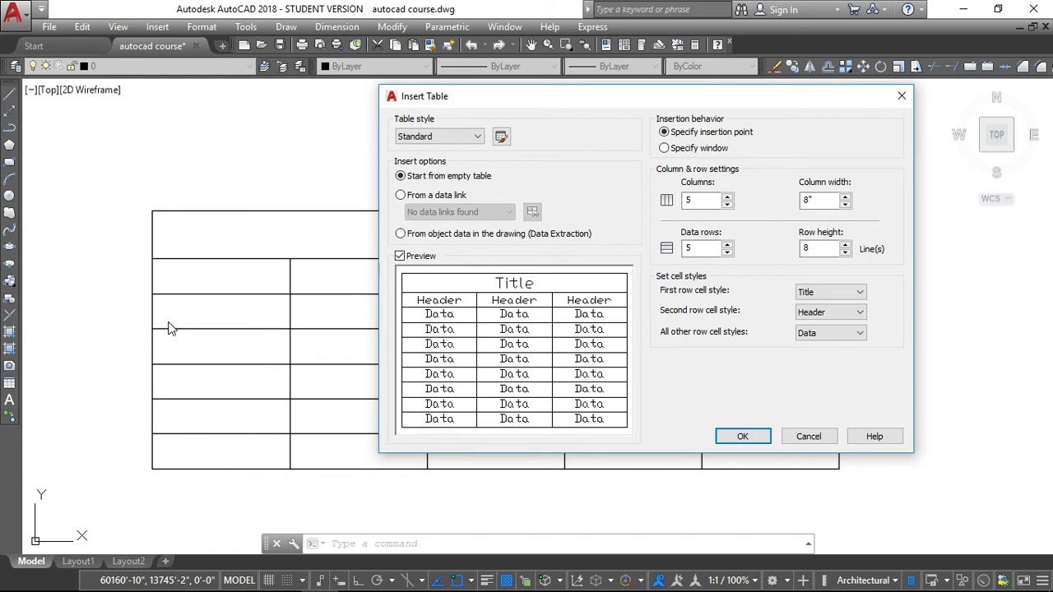
pyautogui.click(293, 234)
pyautogui.click(808, 294)
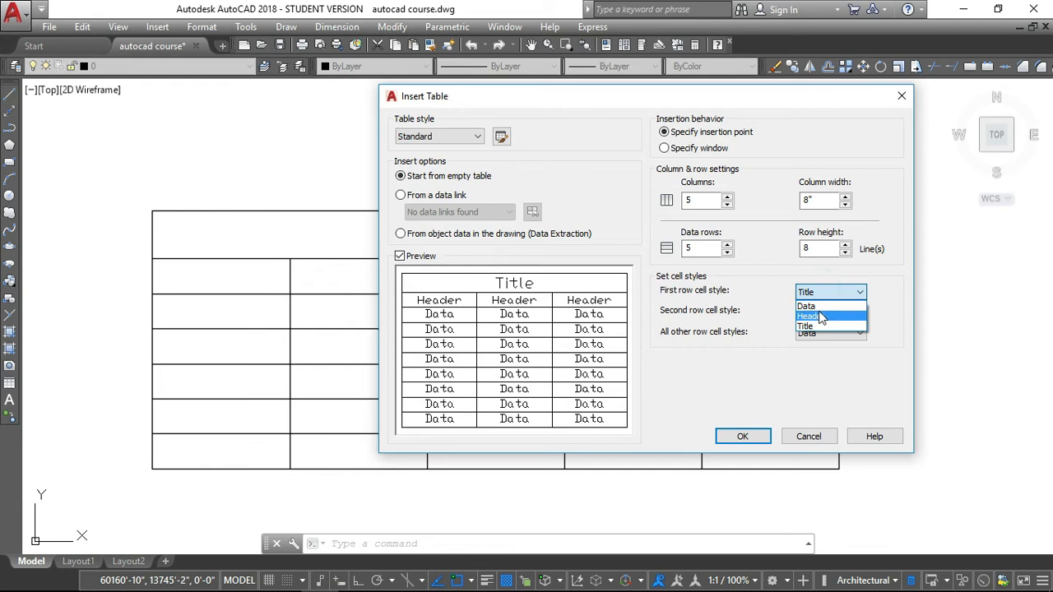
pyautogui.click(810, 312)
pyautogui.click(844, 294)
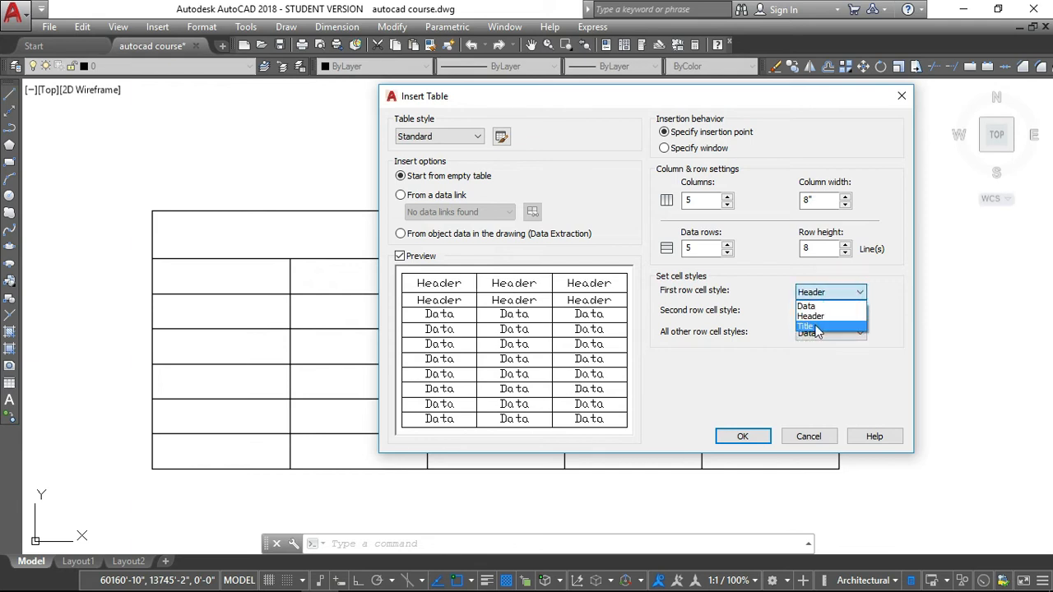
pyautogui.click(815, 327)
pyautogui.click(843, 293)
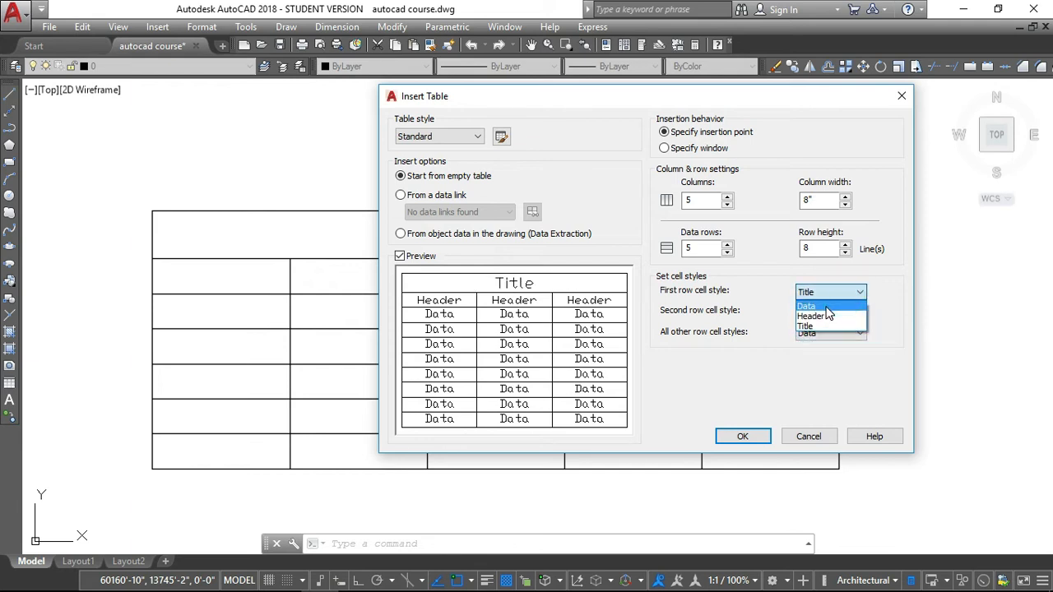
pyautogui.click(824, 306)
pyautogui.click(839, 294)
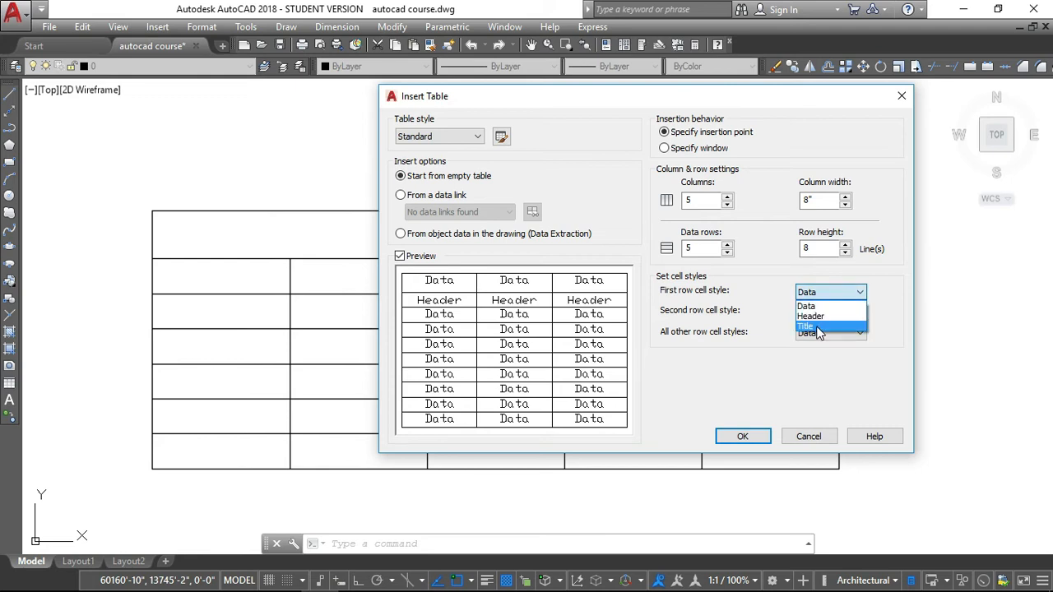
pyautogui.click(817, 327)
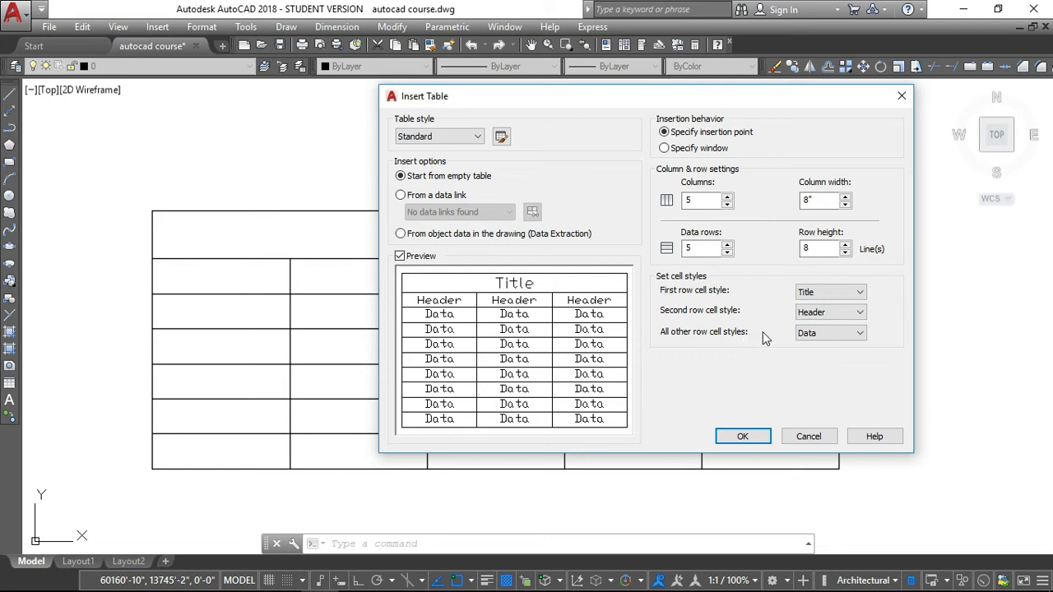
# - Keep Data as the style for all other rows, start placing a second table and cancel the command
pyautogui.click(835, 333)
pyautogui.click(807, 347)
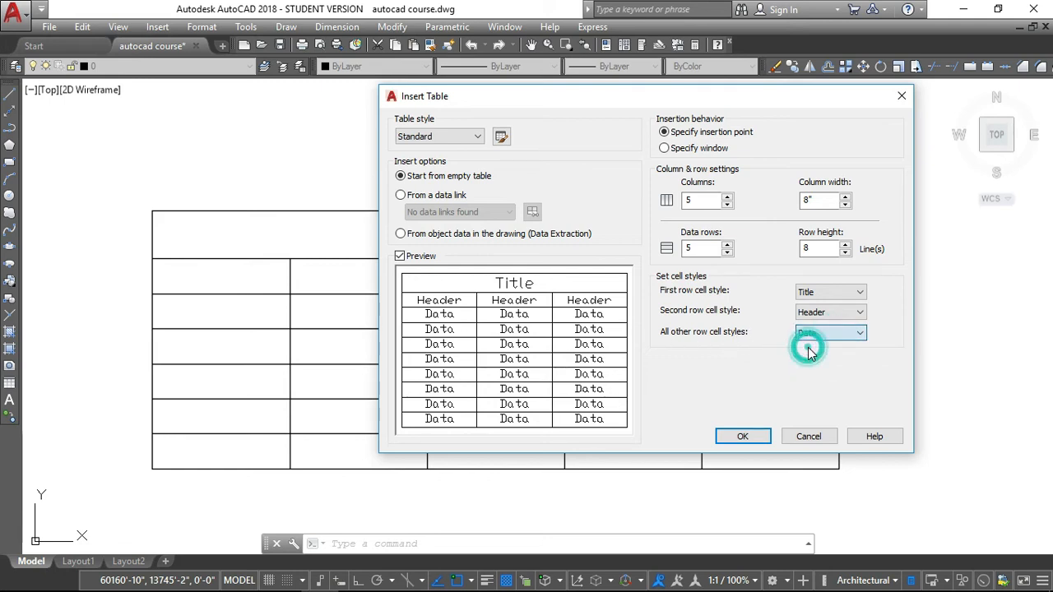
pyautogui.click(743, 437)
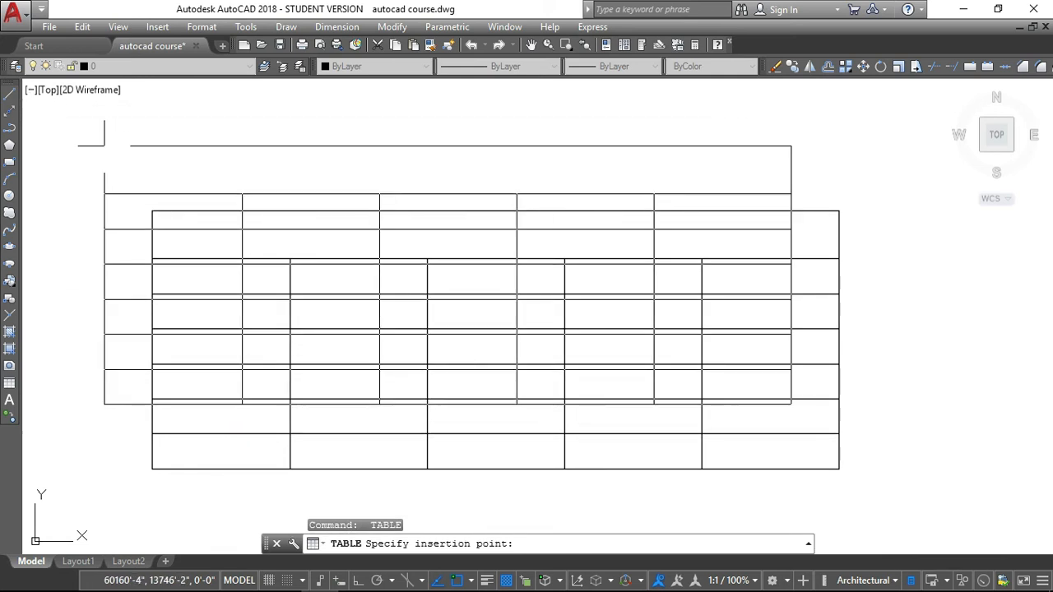
pyautogui.press('Escape')
# - Select the merged title cell in row 1 of the table to show its cell editing tools
pyautogui.scroll(-5, 238, 228)
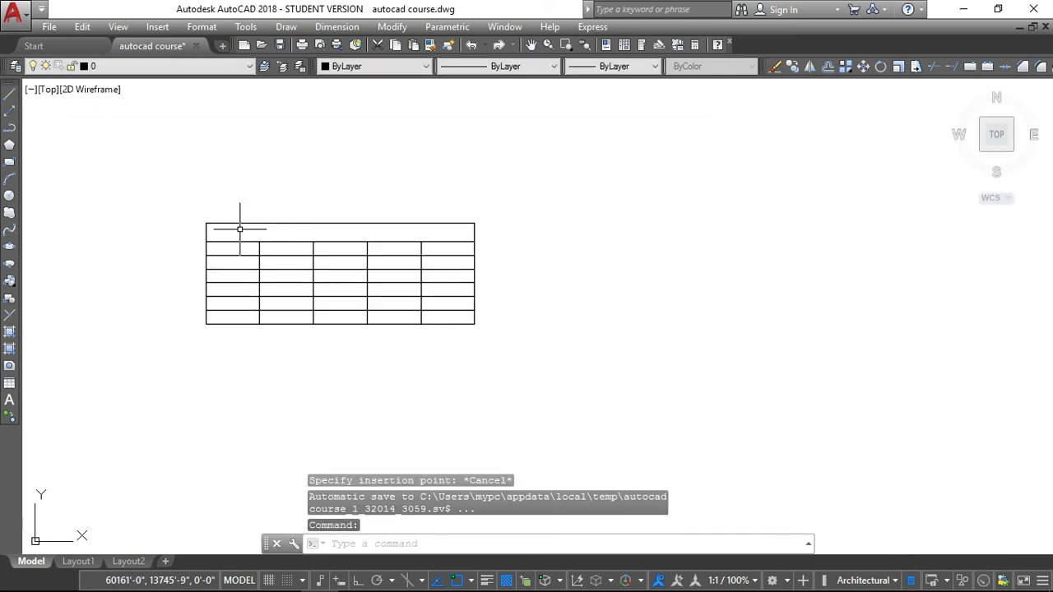
pyautogui.scroll(5, 242, 235)
pyautogui.scroll(-2, 210, 236)
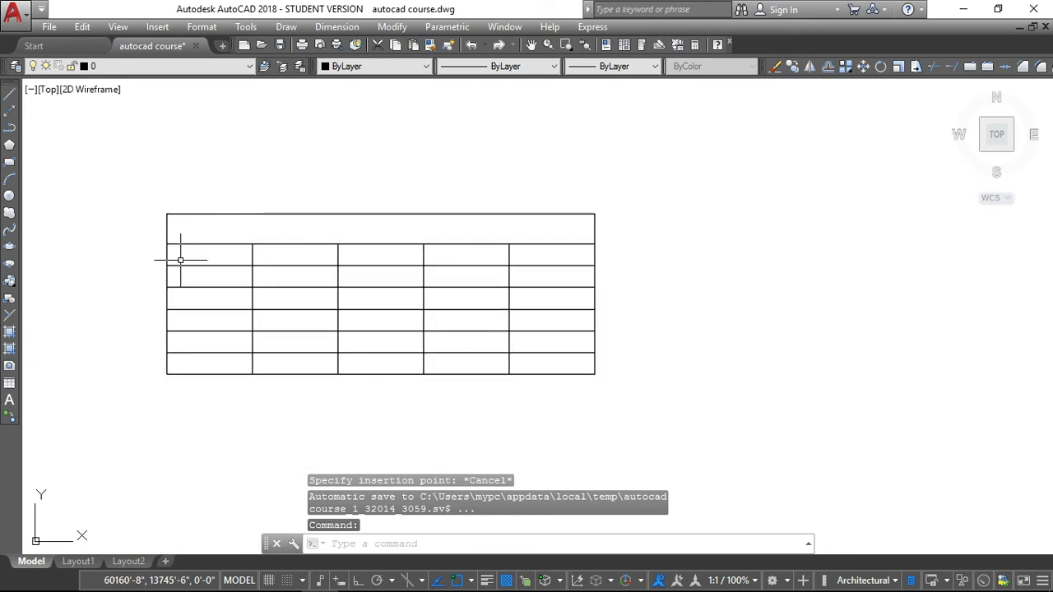
pyautogui.scroll(2, 164, 255)
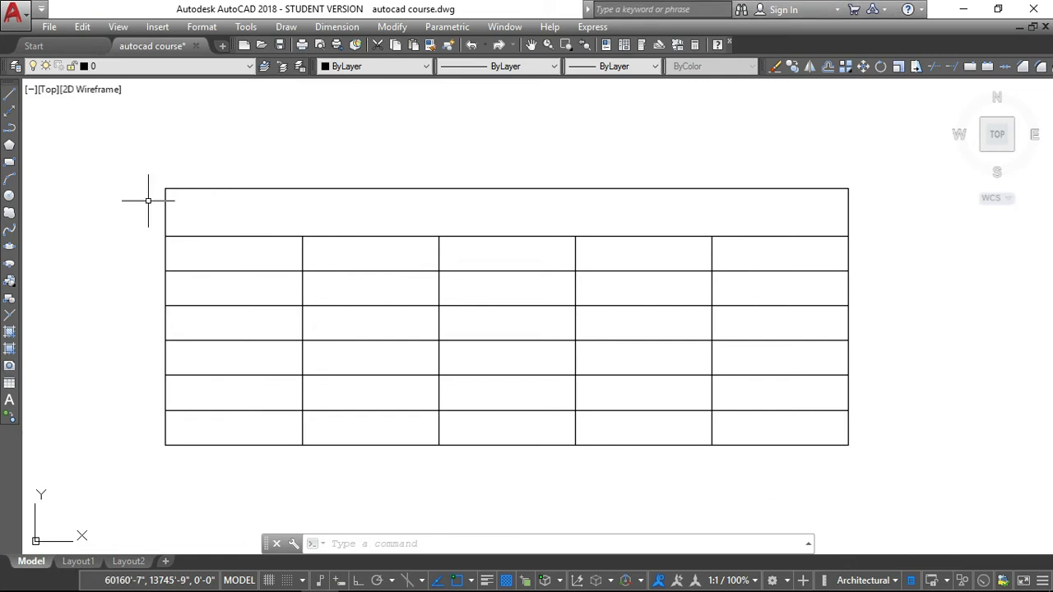
pyautogui.click(364, 205)
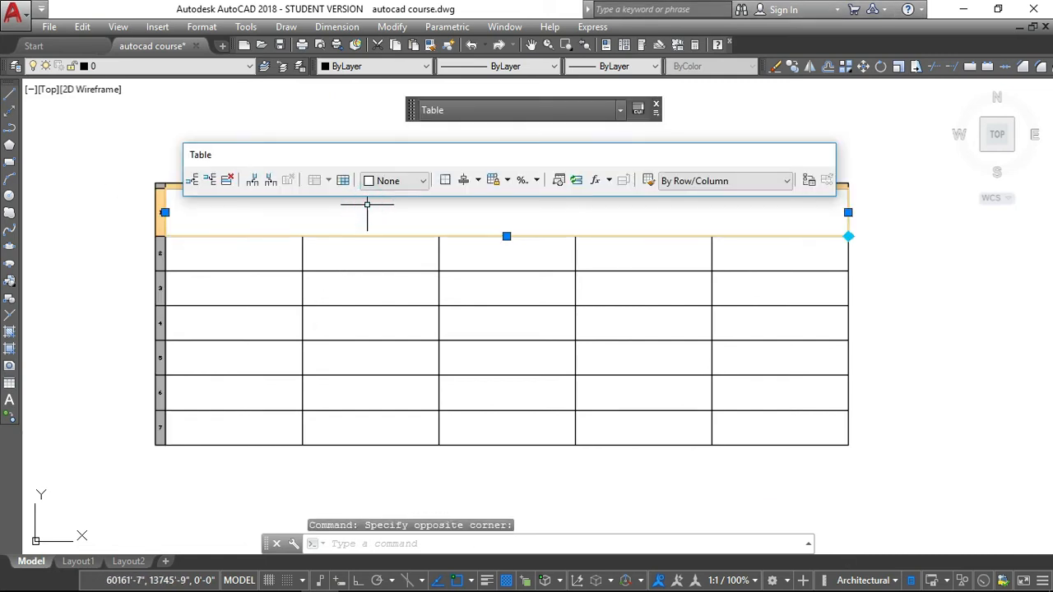
pyautogui.click(159, 190)
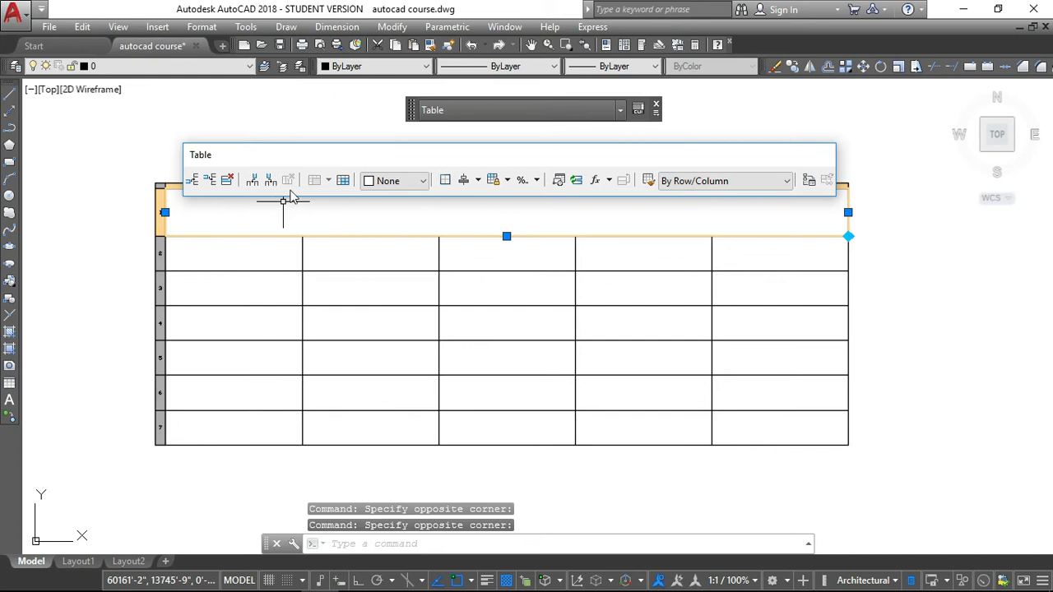
# - Select the first-column cells of rows 2 to 5 one after another, and return to the row 2 cell
pyautogui.click(228, 244)
pyautogui.click(227, 287)
pyautogui.click(235, 329)
pyautogui.click(245, 354)
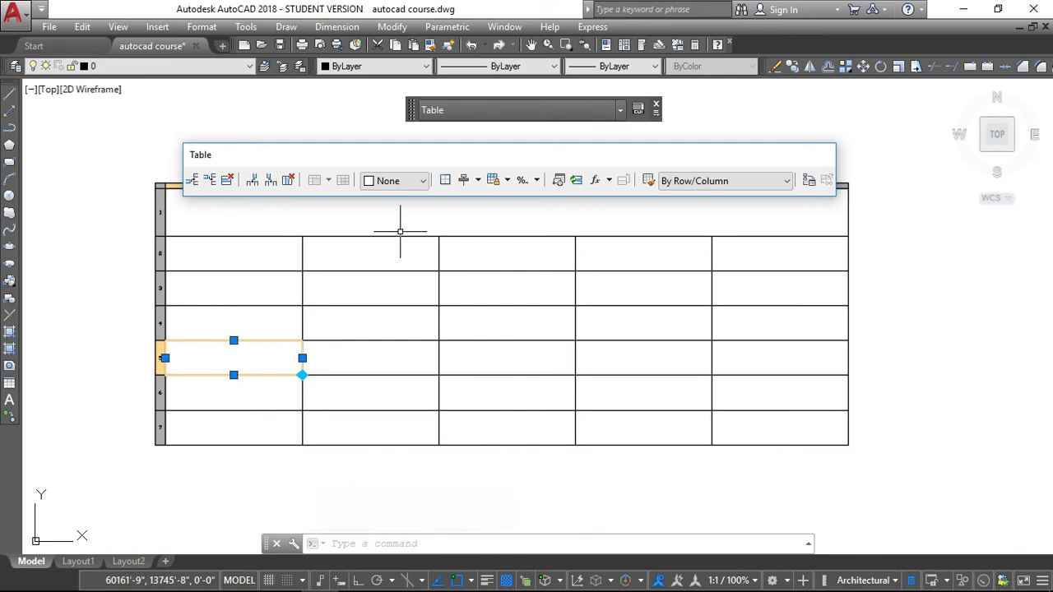
pyautogui.click(194, 250)
pyautogui.click(173, 219)
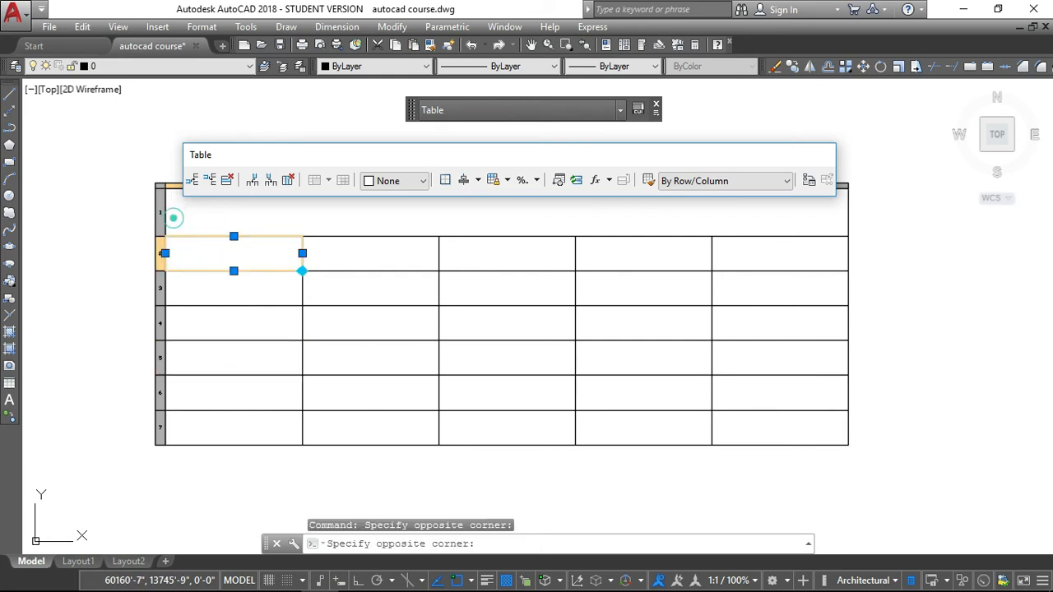
pyautogui.click(199, 257)
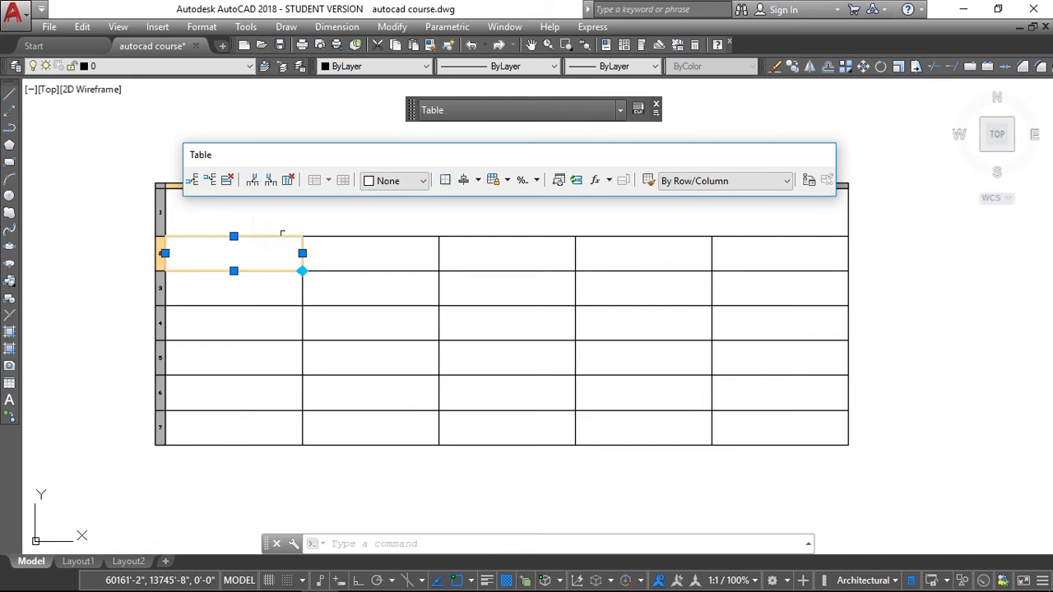
# - Try a Red background fill on the third cell of row 2, and reset its fill to None
pyautogui.click(466, 258)
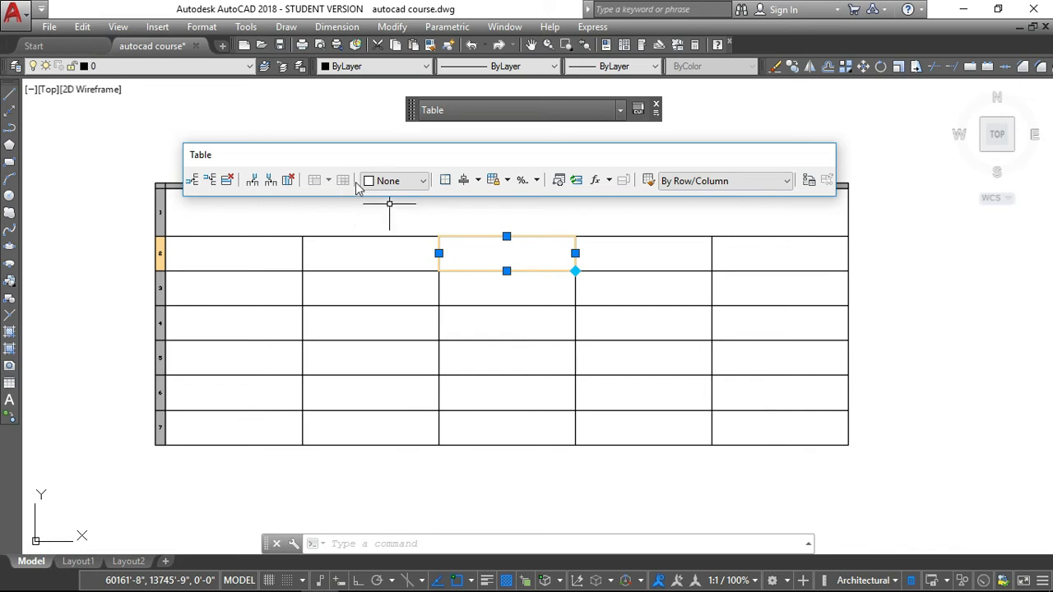
pyautogui.click(425, 183)
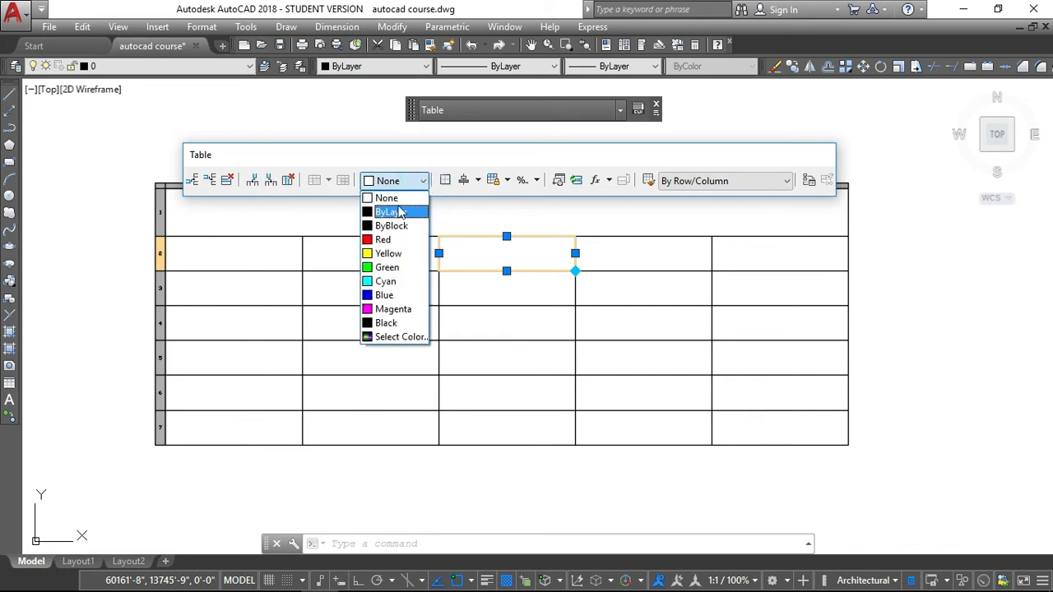
pyautogui.click(424, 180)
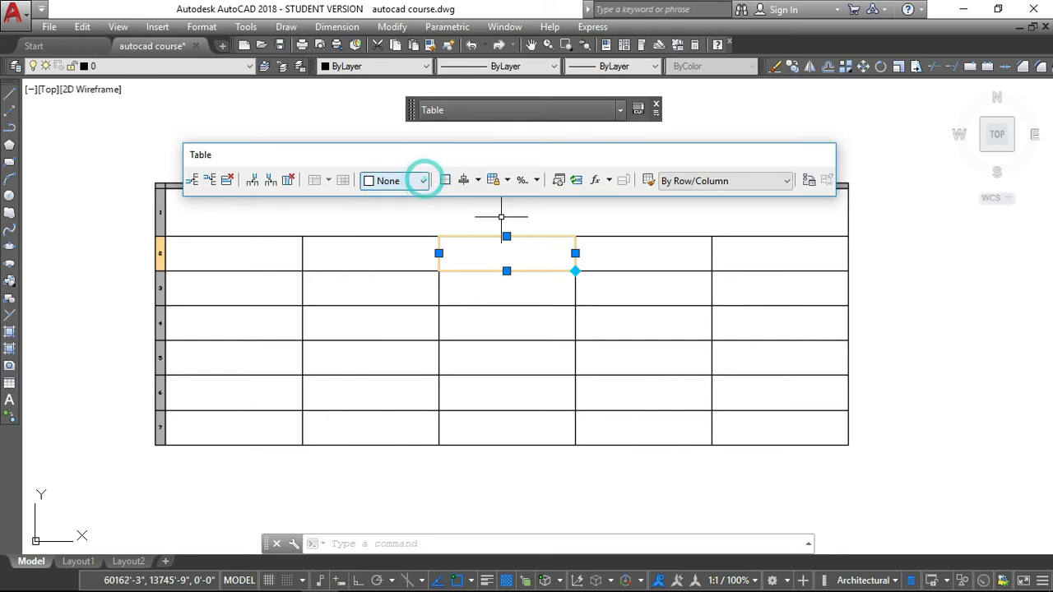
pyautogui.click(423, 181)
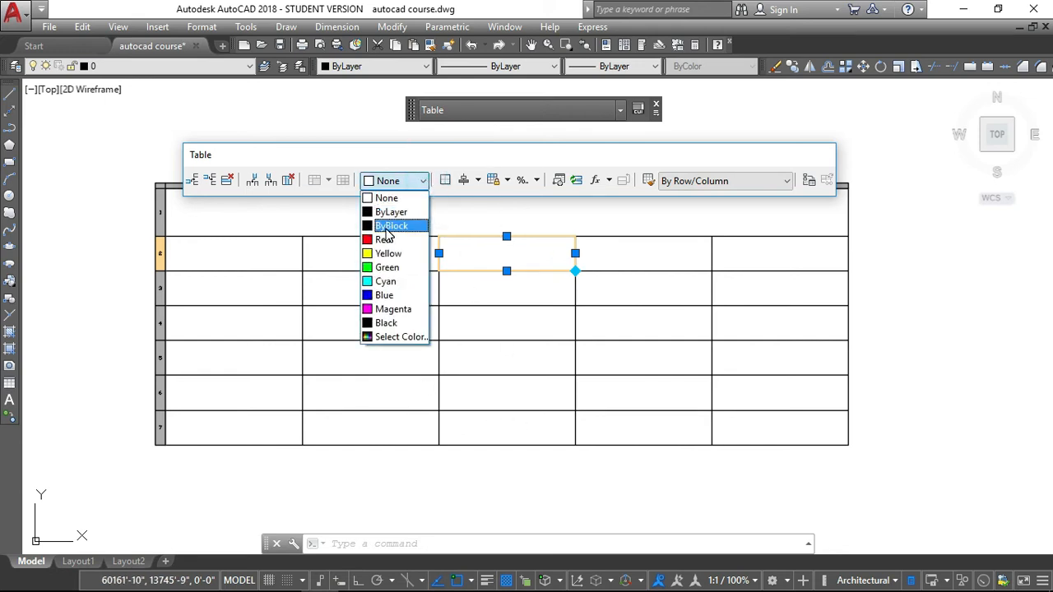
pyautogui.click(384, 240)
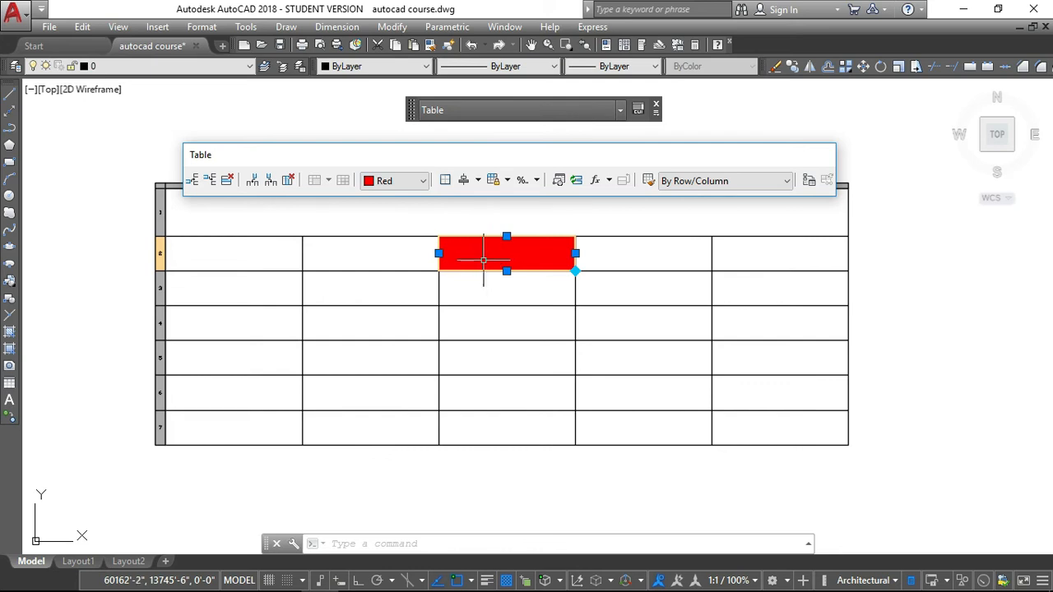
pyautogui.click(424, 180)
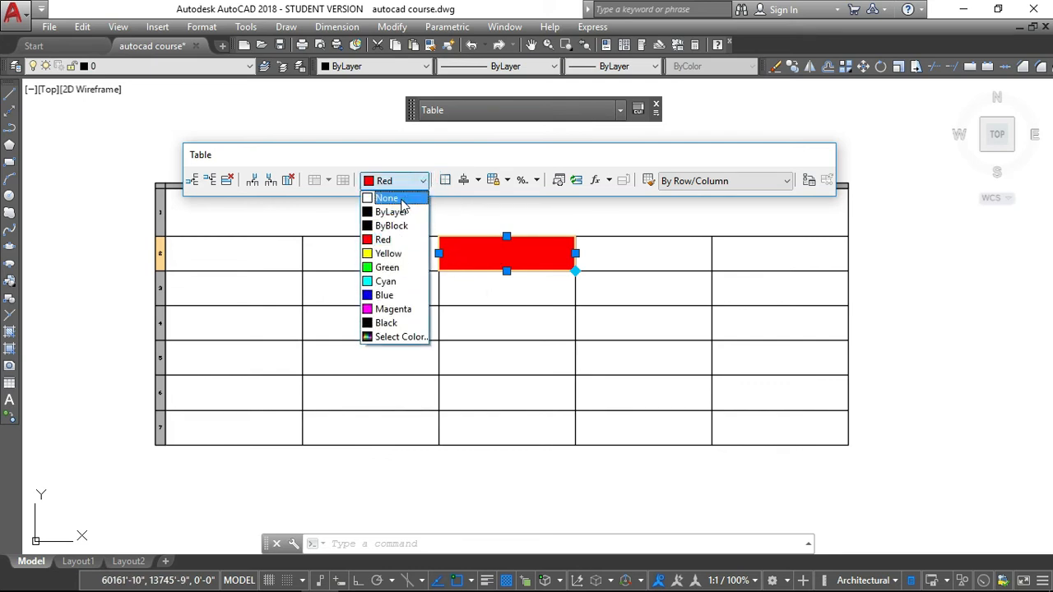
pyautogui.click(400, 200)
# - Review the border lineweight and color options for the third cell of row 2, and cancel without changing them
pyautogui.click(389, 258)
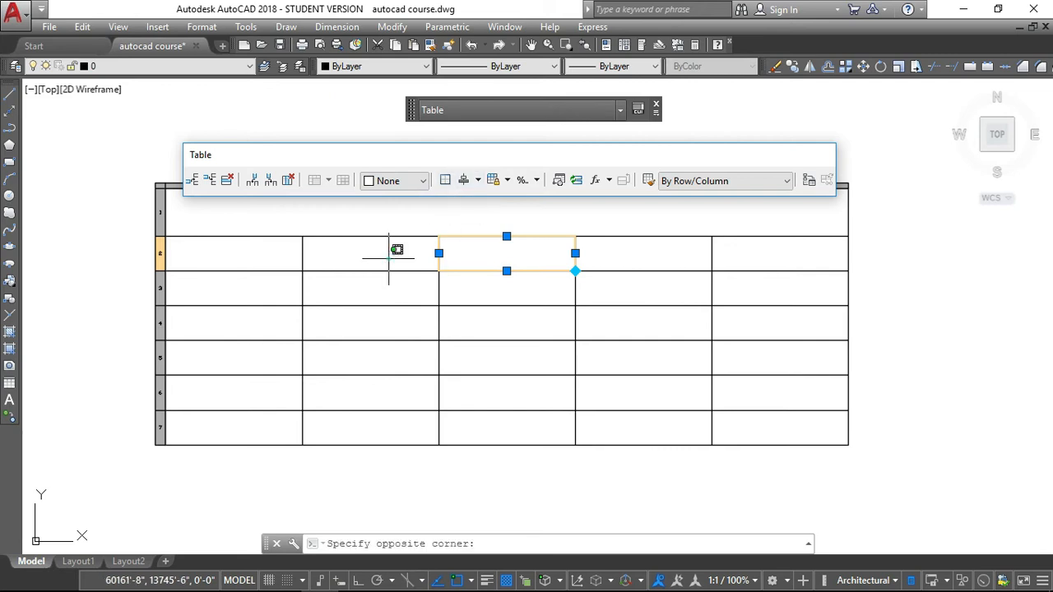
pyautogui.click(389, 258)
pyautogui.click(652, 252)
pyautogui.click(519, 261)
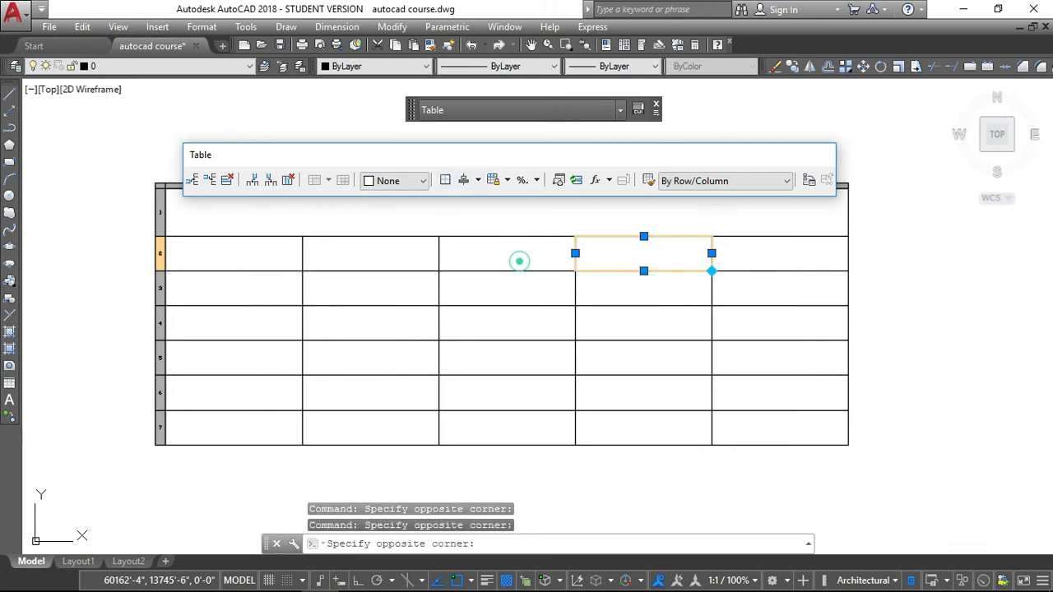
pyautogui.click(447, 183)
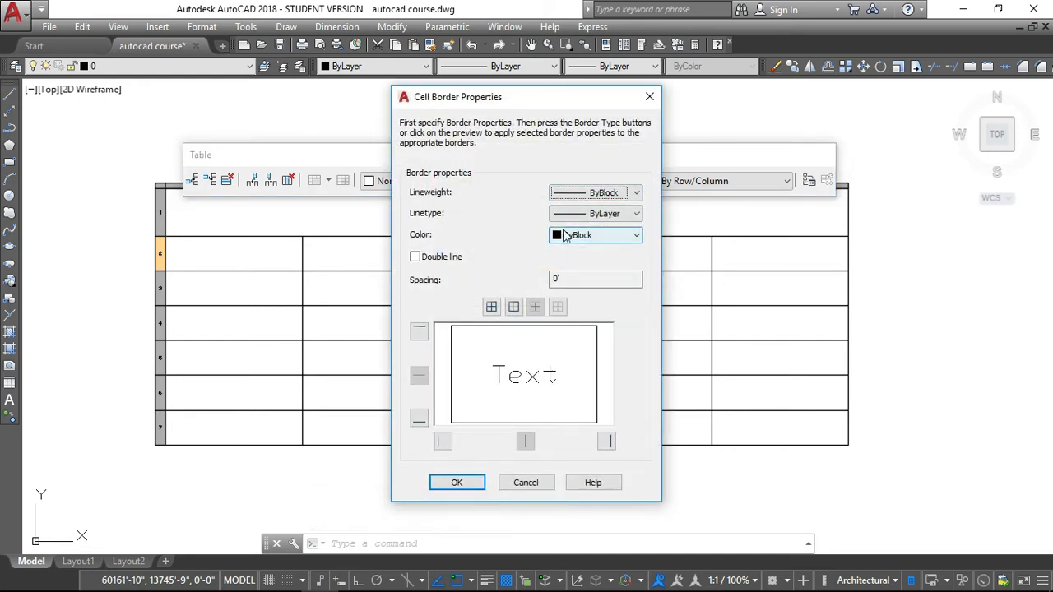
pyautogui.click(639, 193)
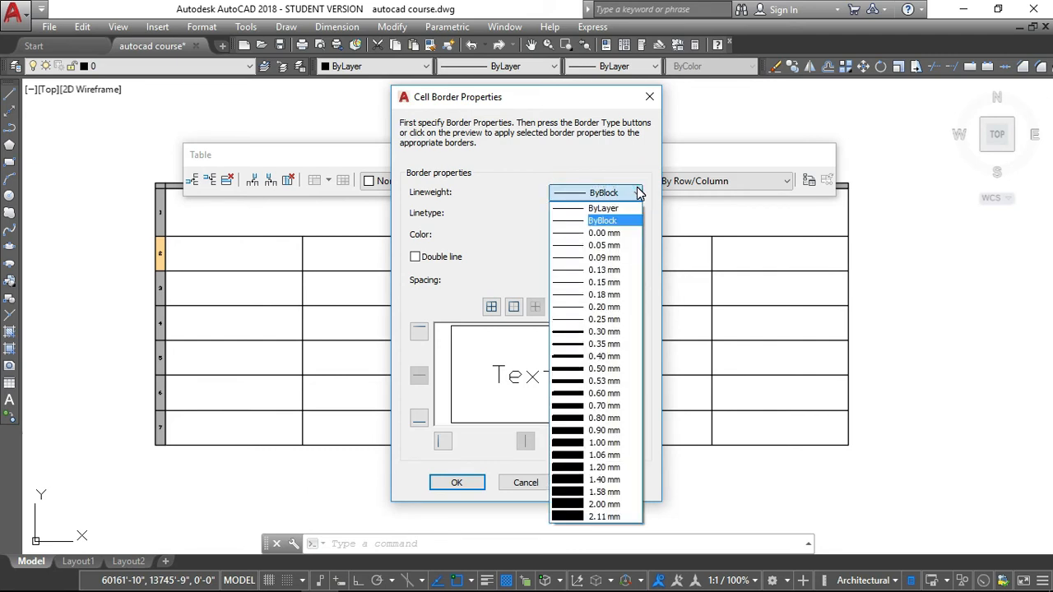
pyautogui.click(567, 194)
pyautogui.click(581, 236)
pyautogui.click(591, 231)
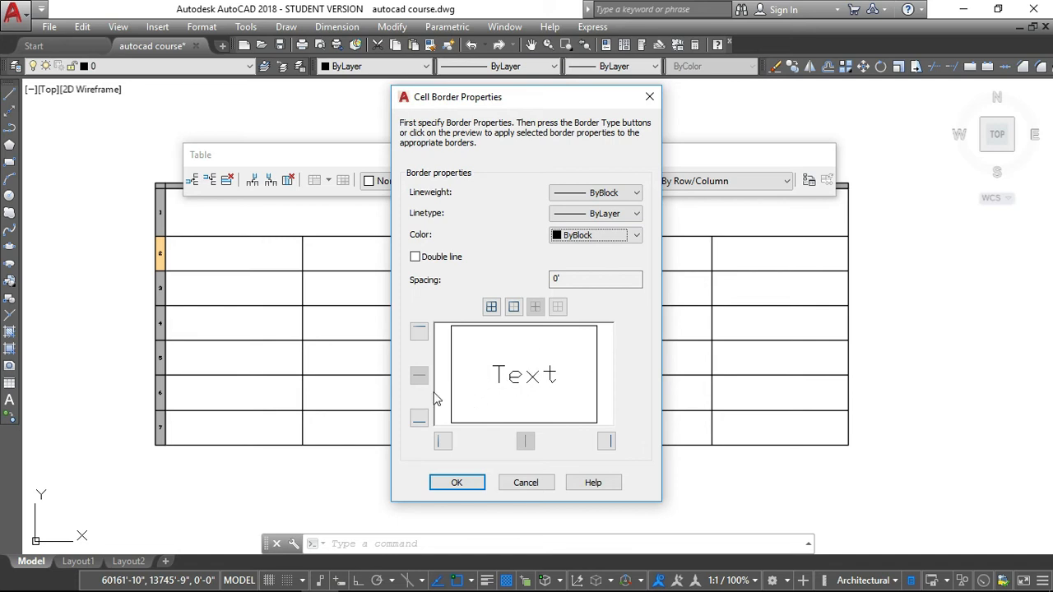
pyautogui.click(527, 483)
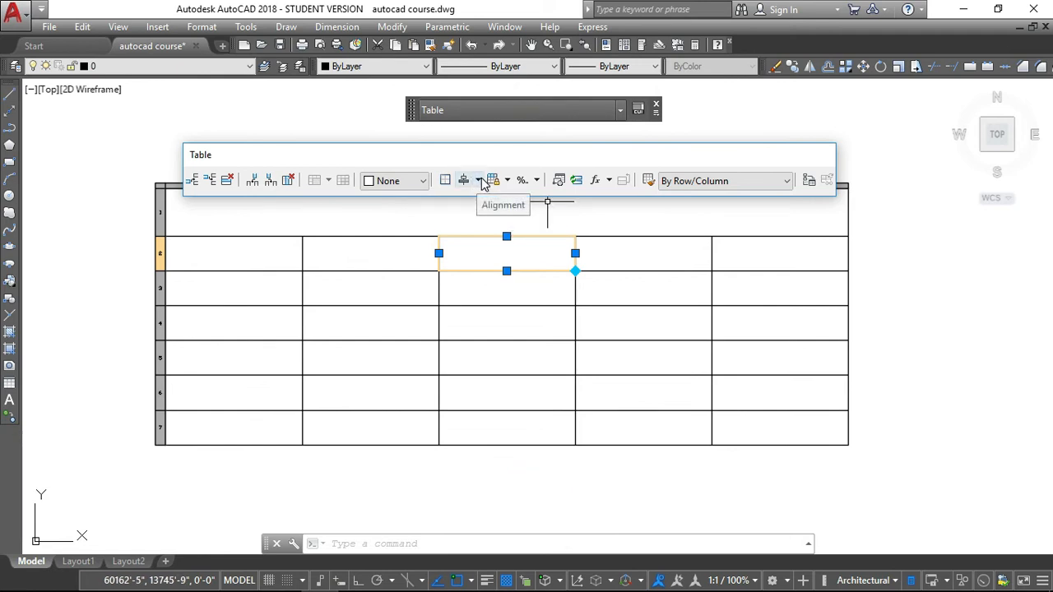
# - Enter "schedule of doors & window" as the text of the merged title cell in row 1
pyautogui.click(242, 254)
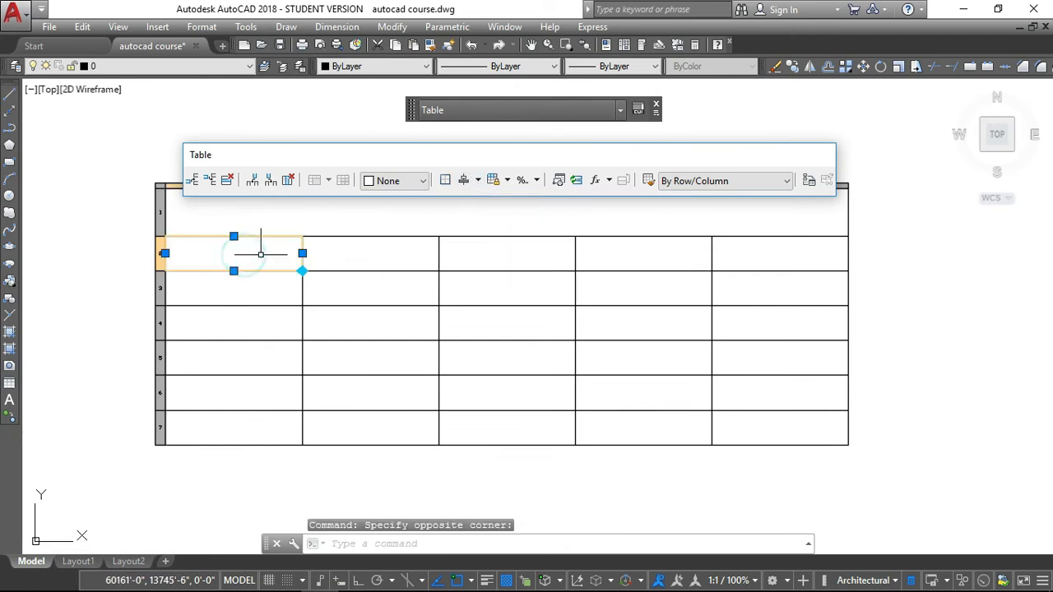
pyautogui.click(414, 225)
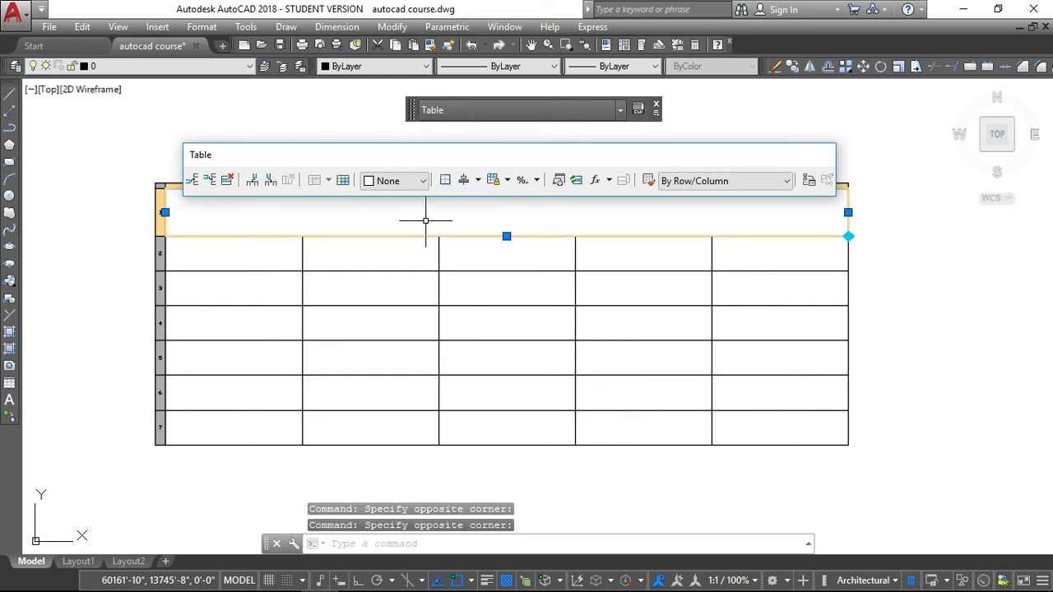
pyautogui.click(425, 220)
pyautogui.doubleClick(425, 220)
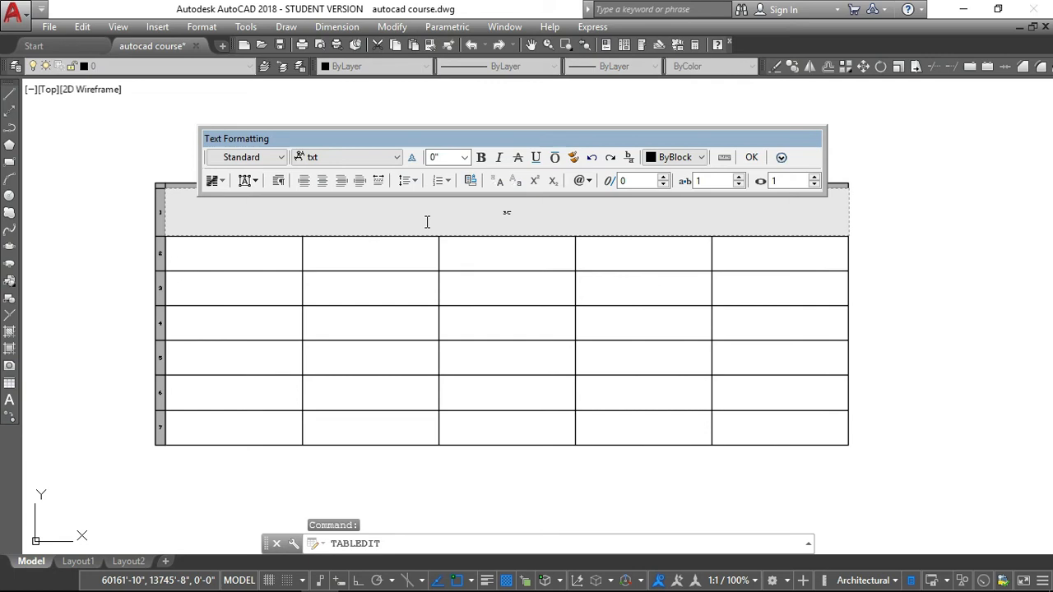
pyautogui.write('schedule of doors &')
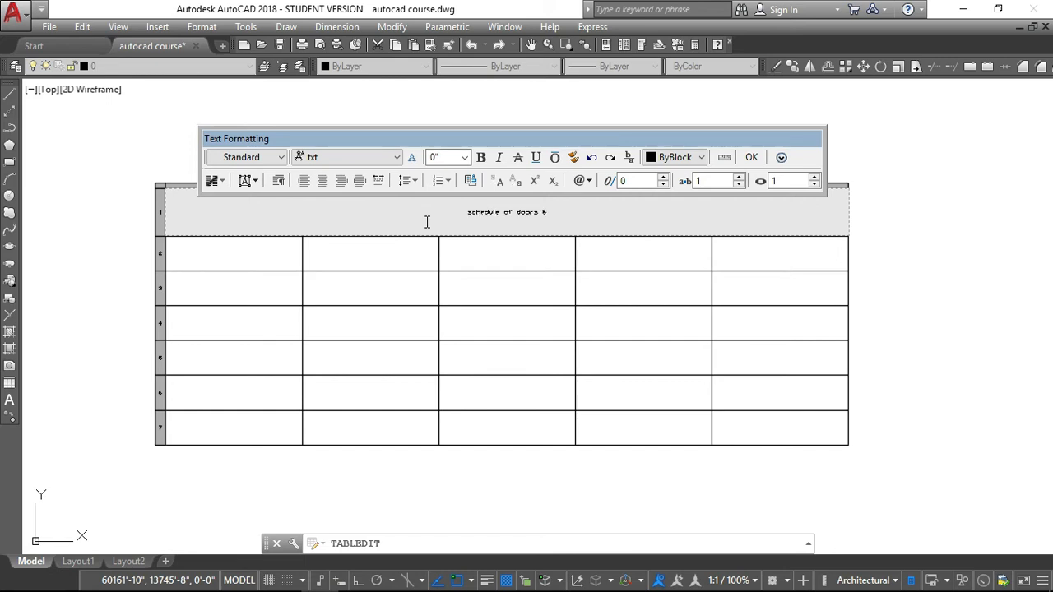
pyautogui.write('window')
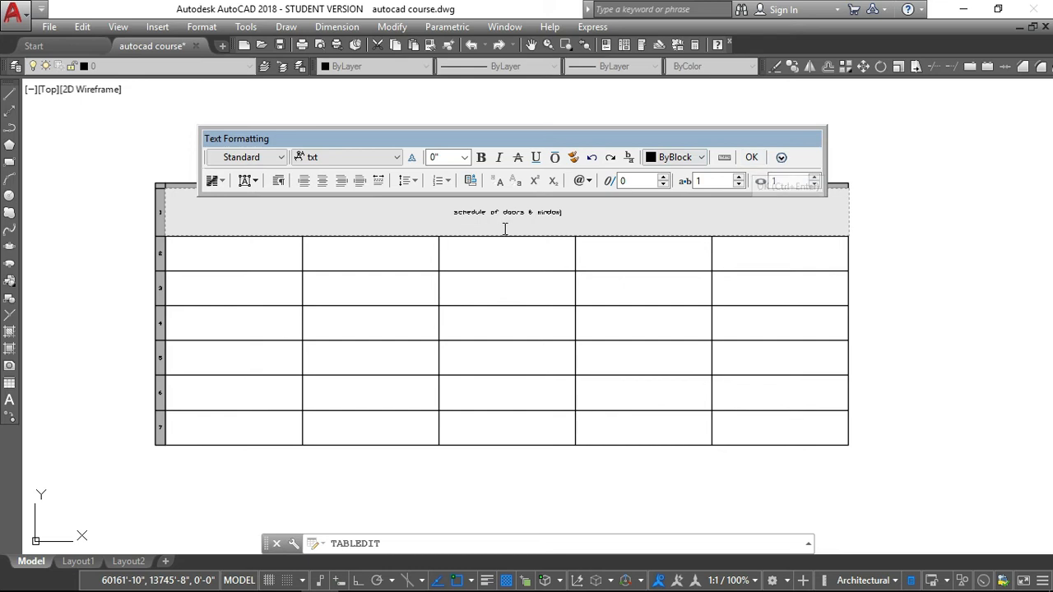
pyautogui.click(750, 158)
# - Try to set the text height of the title "schedule of doors & window" to 1"
pyautogui.scroll(3, 485, 218)
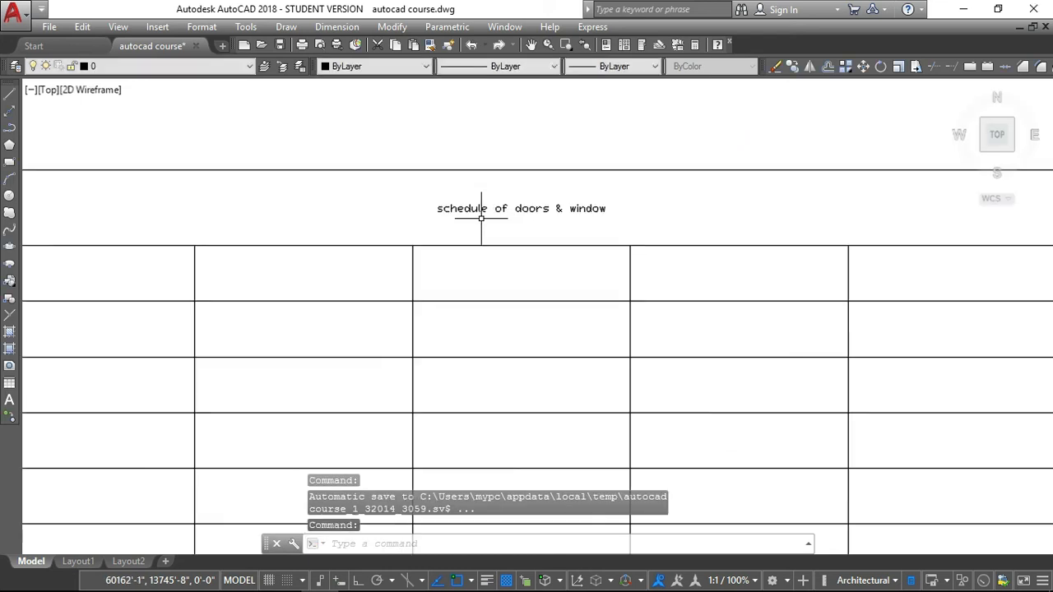
pyautogui.scroll(2, 481, 216)
pyautogui.scroll(-2, 412, 204)
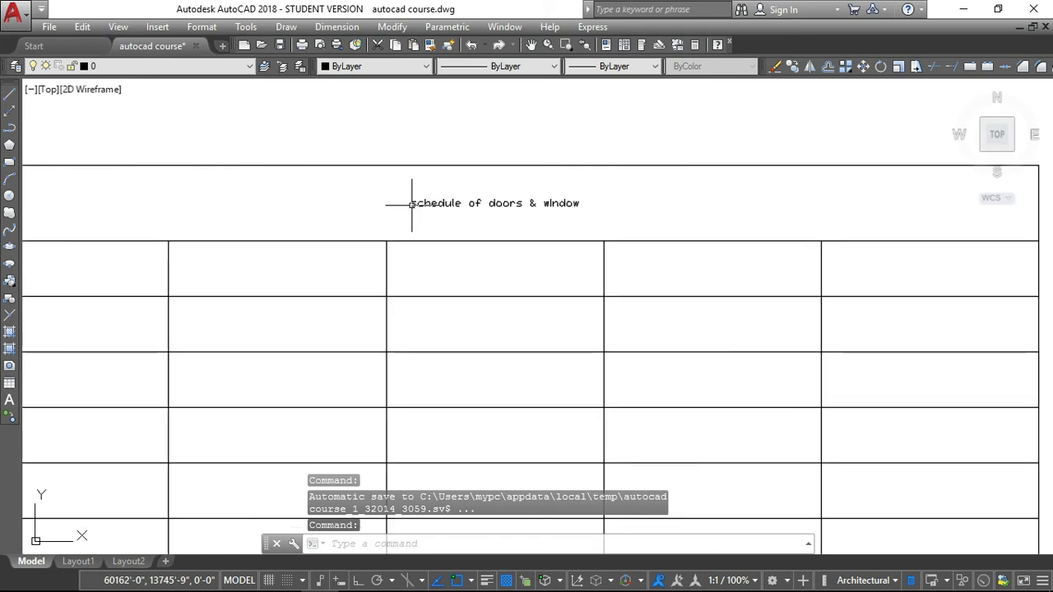
pyautogui.click(446, 203)
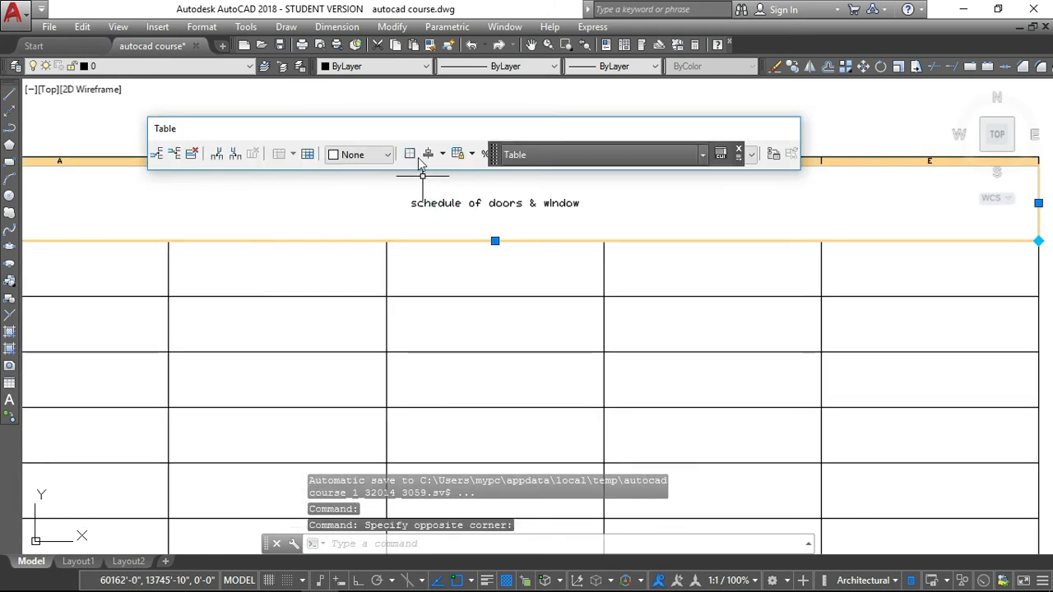
pyautogui.doubleClick(549, 202)
pyautogui.click(428, 131)
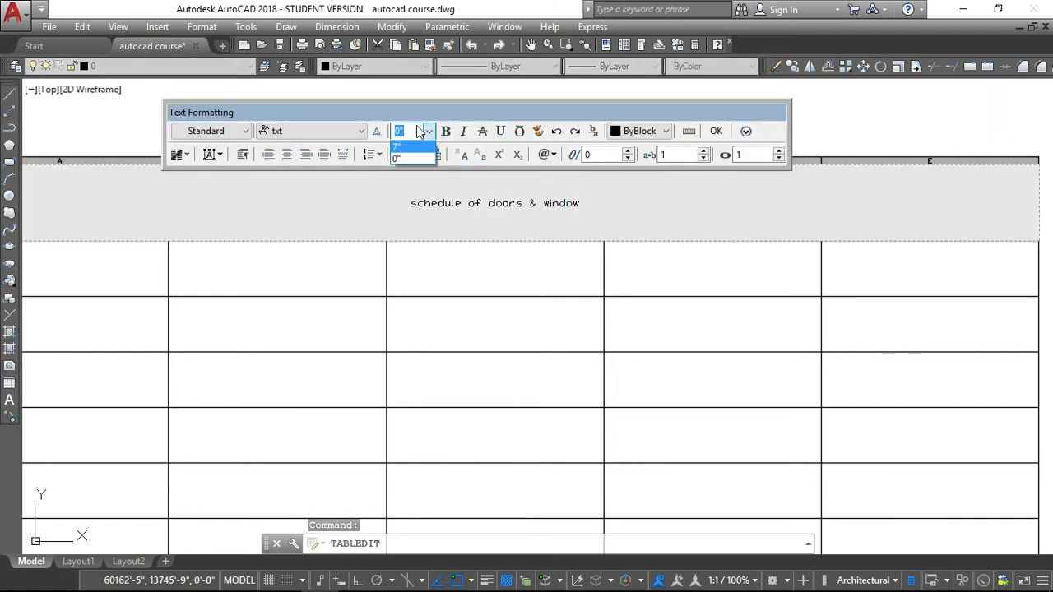
pyautogui.click(408, 151)
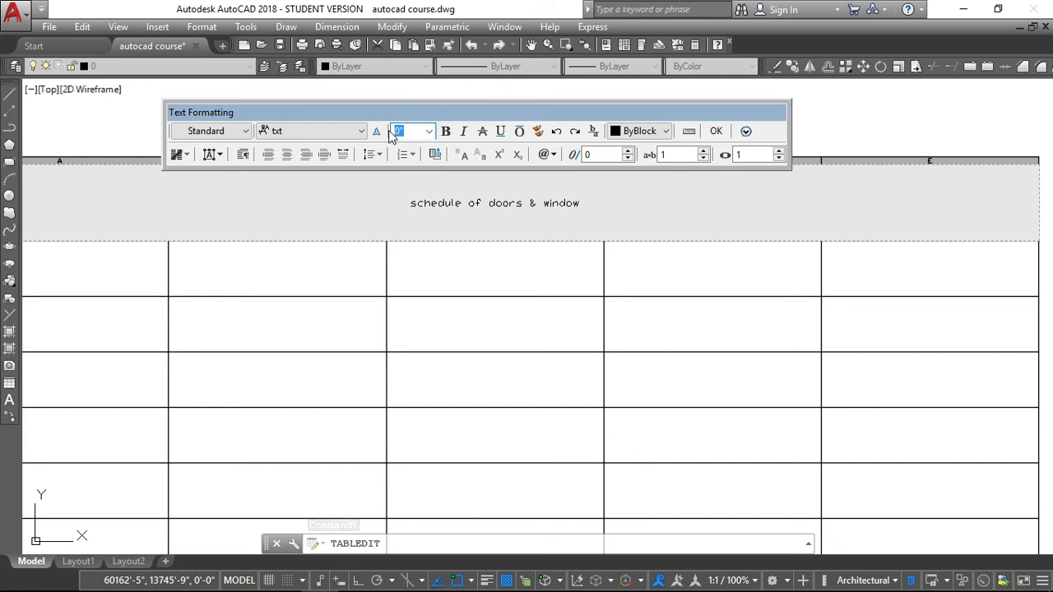
pyautogui.write('1"')
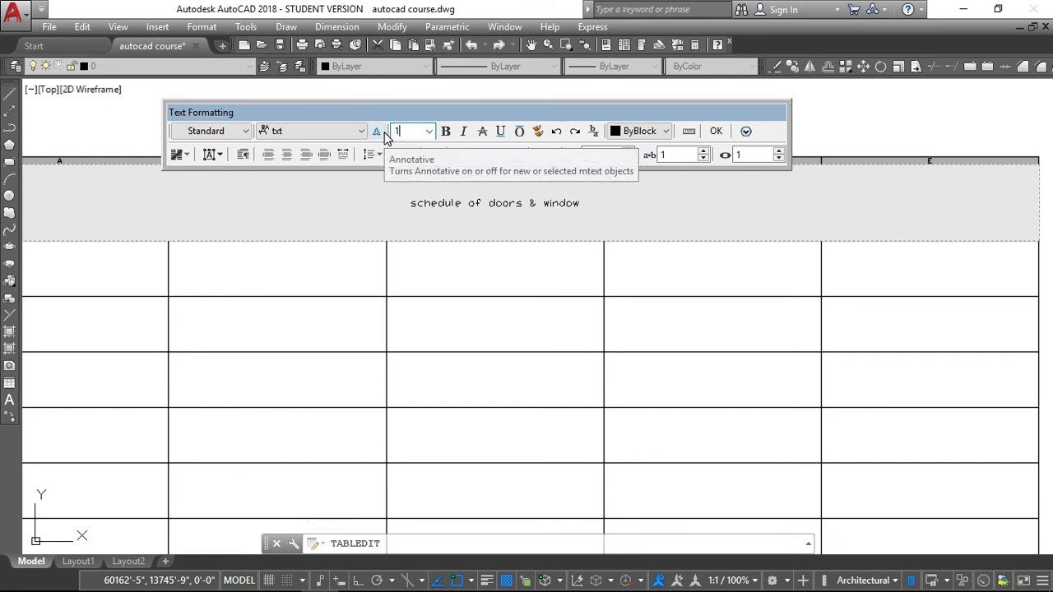
pyautogui.click(715, 130)
pyautogui.scroll(-4, 563, 210)
pyautogui.scroll(2, 568, 210)
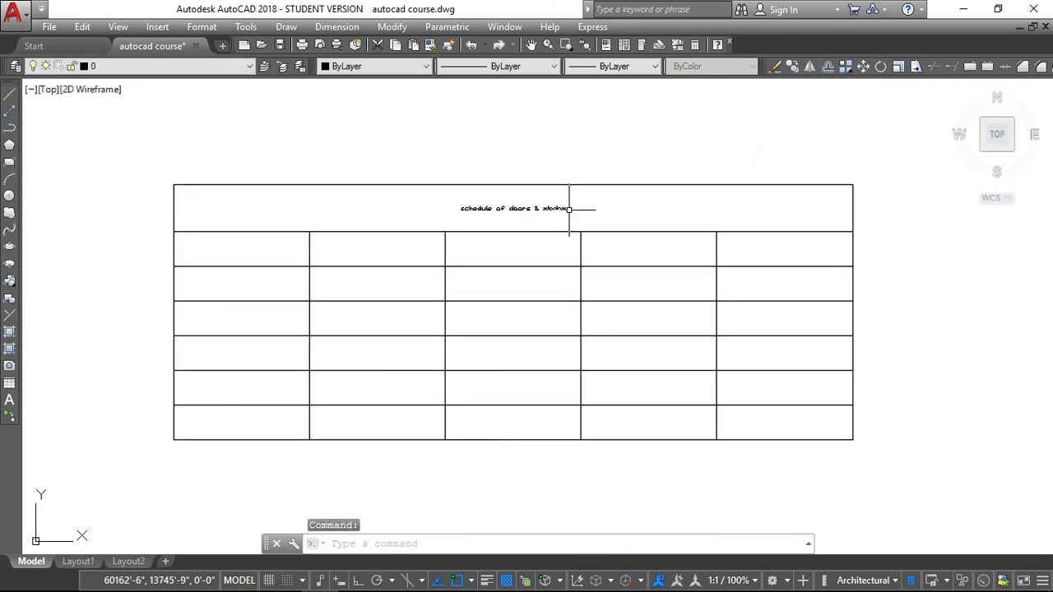
# - Reopen the title text for editing and look through the available fonts and text styles without changing them
pyautogui.click(501, 207)
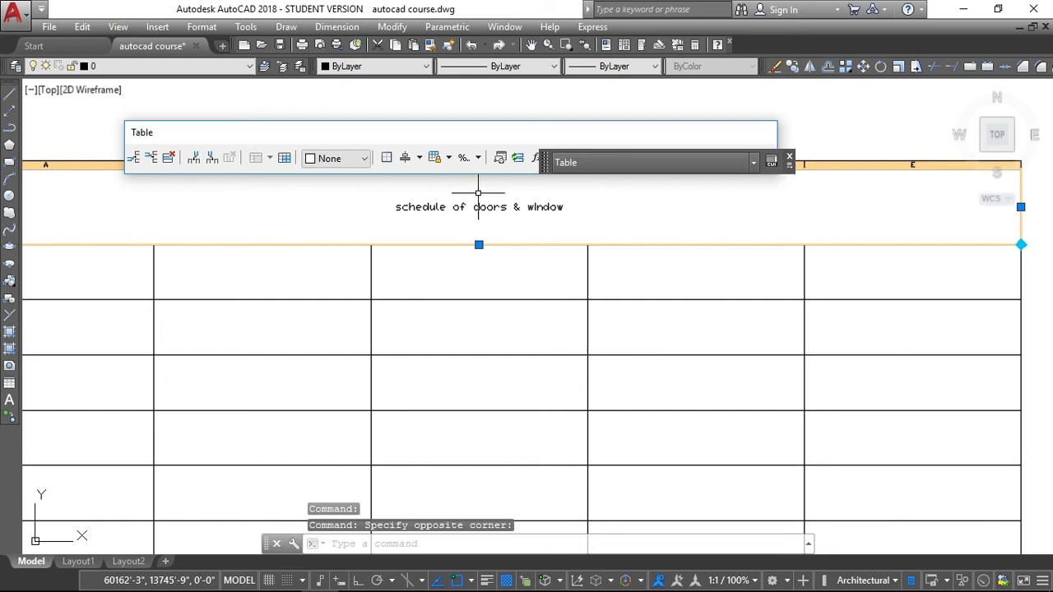
pyautogui.doubleClick(494, 208)
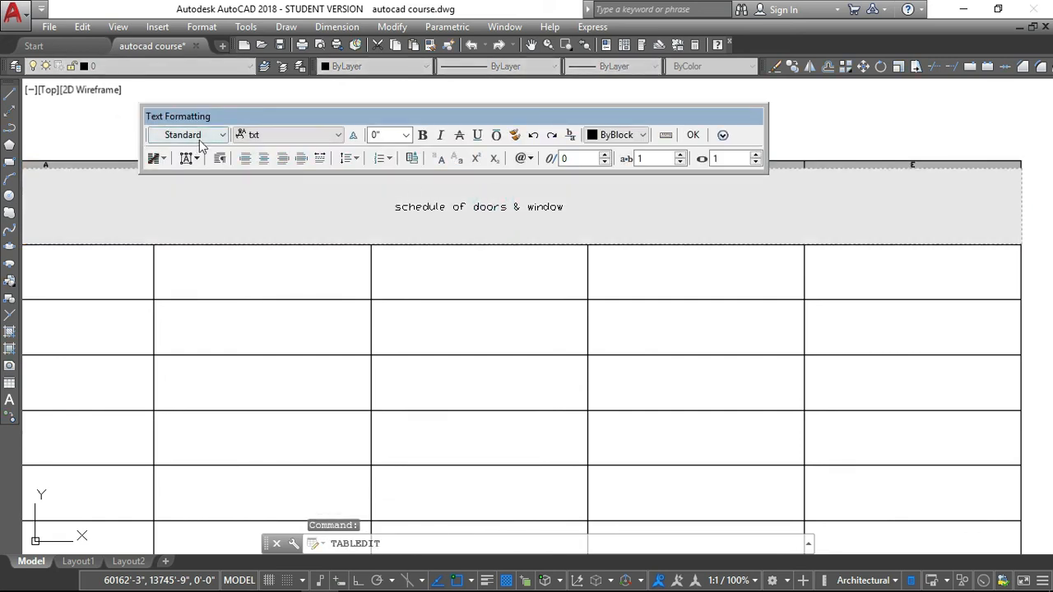
pyautogui.click(320, 135)
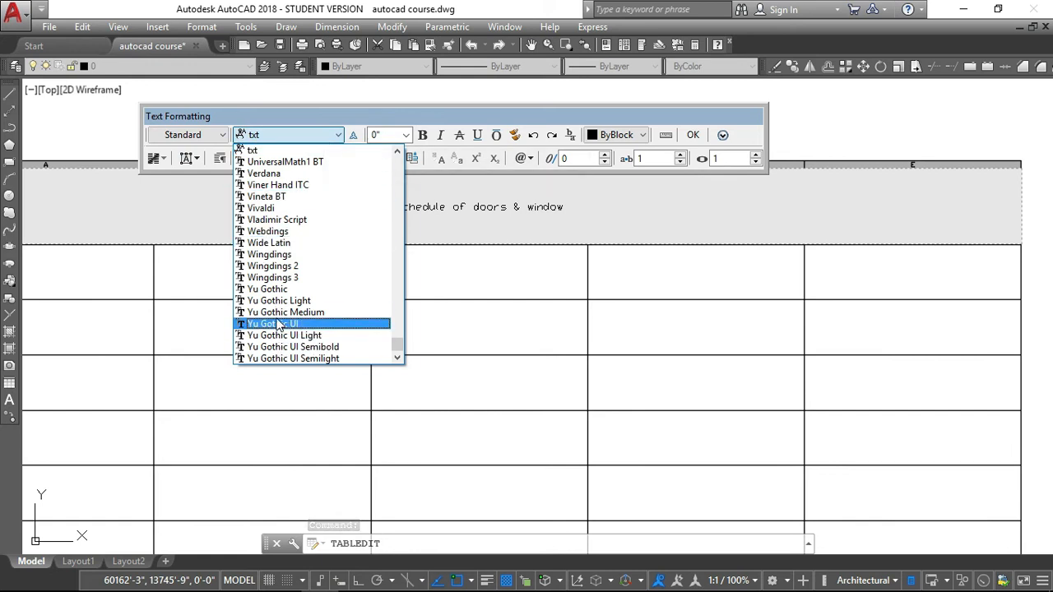
pyautogui.click(340, 134)
pyautogui.click(202, 135)
pyautogui.click(202, 136)
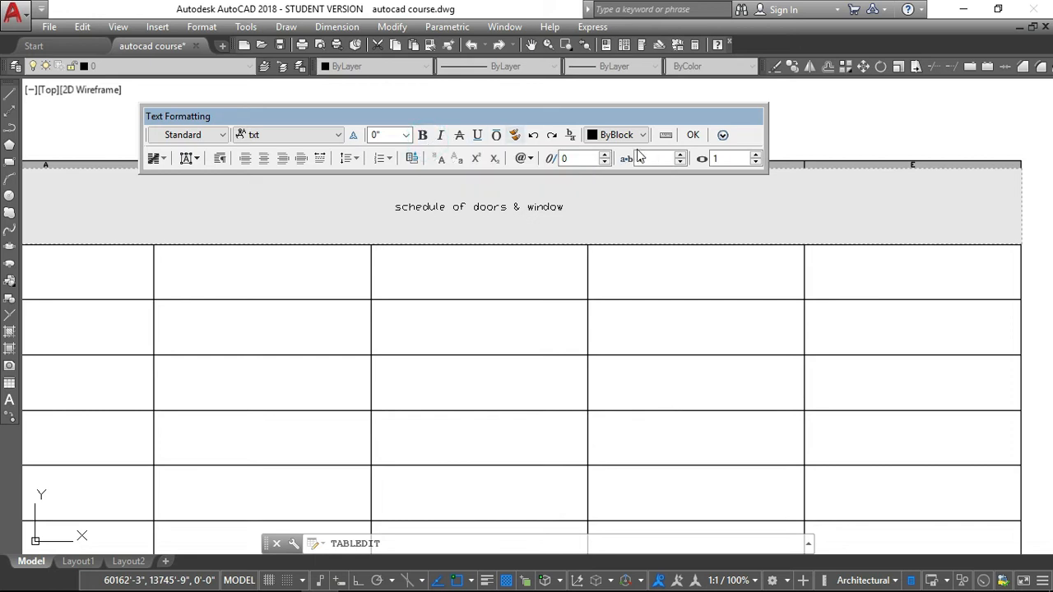
# - Try bold formatting on the whole title text and finish editing the cell
pyautogui.moveTo(564, 208); pyautogui.dragTo(386, 209)
pyautogui.click(422, 135)
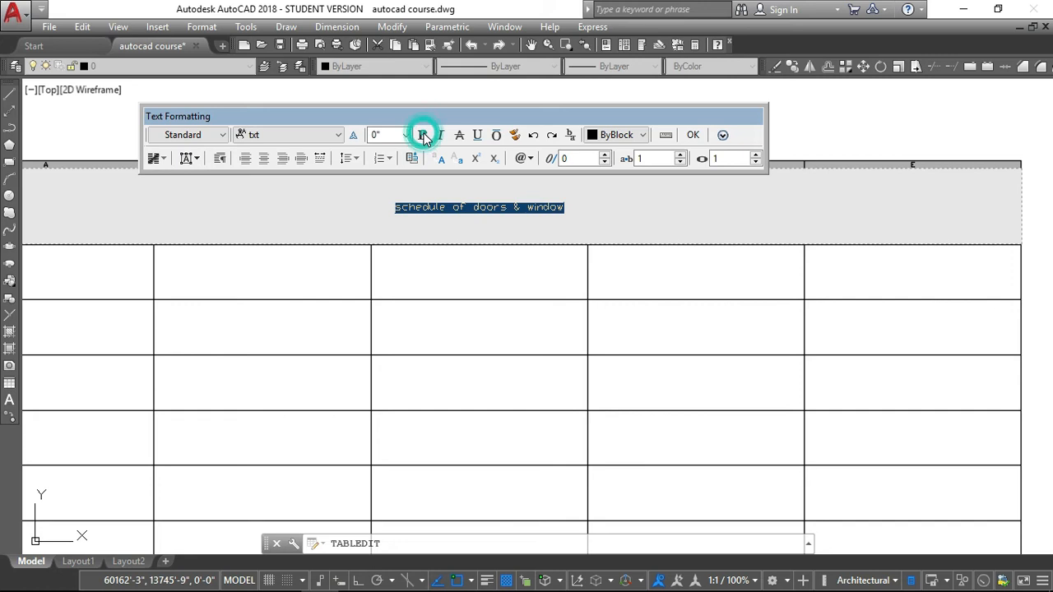
pyautogui.click(422, 135)
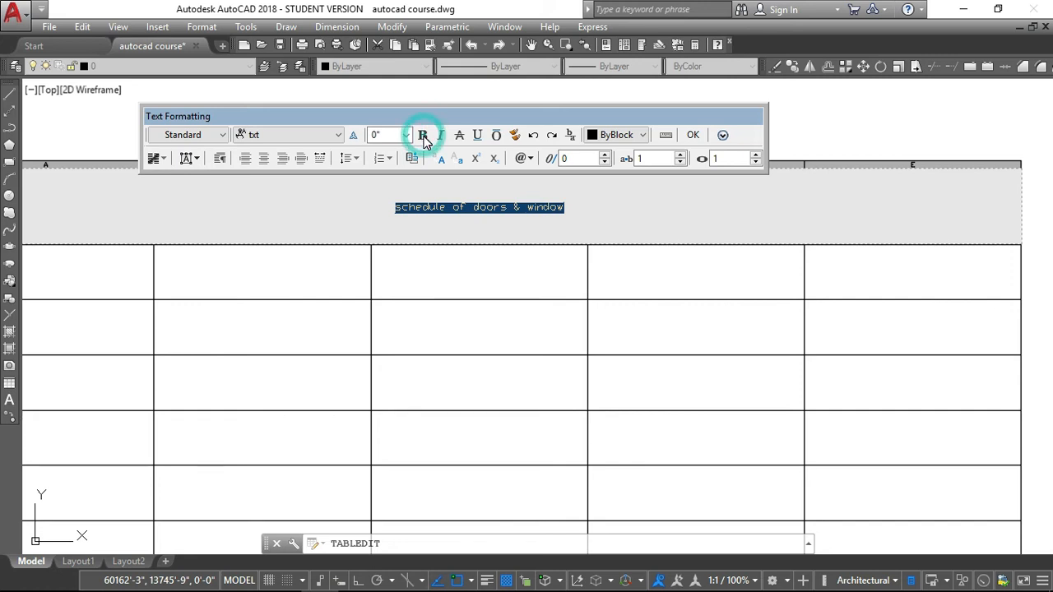
pyautogui.click(693, 136)
pyautogui.scroll(-2, 494, 218)
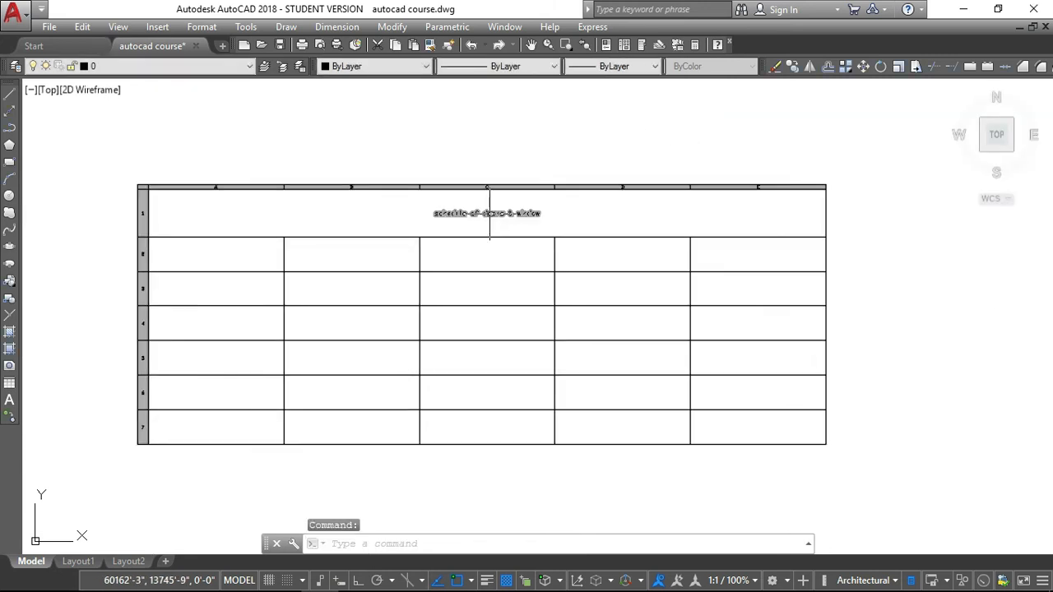
pyautogui.scroll(4, 486, 213)
pyautogui.scroll(-2, 395, 212)
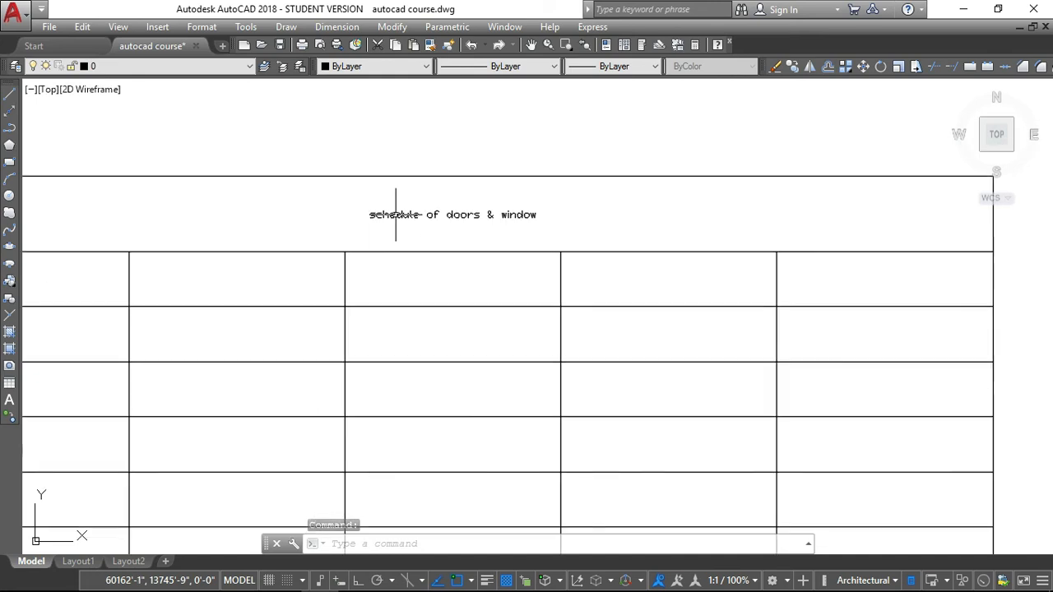
# - Open the title cell's text formatting tools again and close them without editing
pyautogui.doubleClick(426, 214)
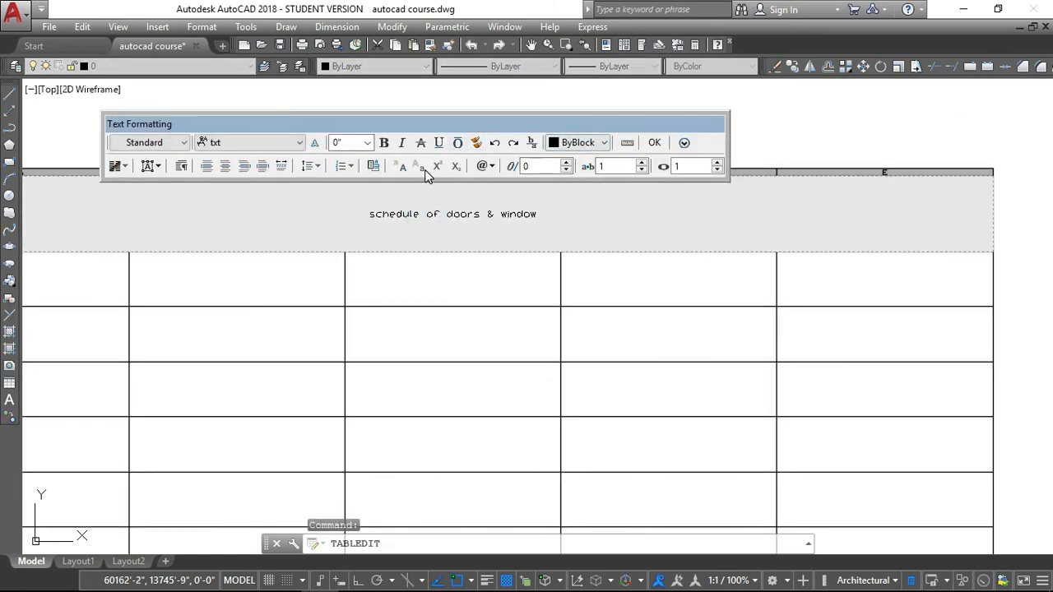
pyautogui.click(655, 146)
pyautogui.scroll(-3, 433, 223)
pyautogui.click(396, 192)
pyautogui.click(396, 192)
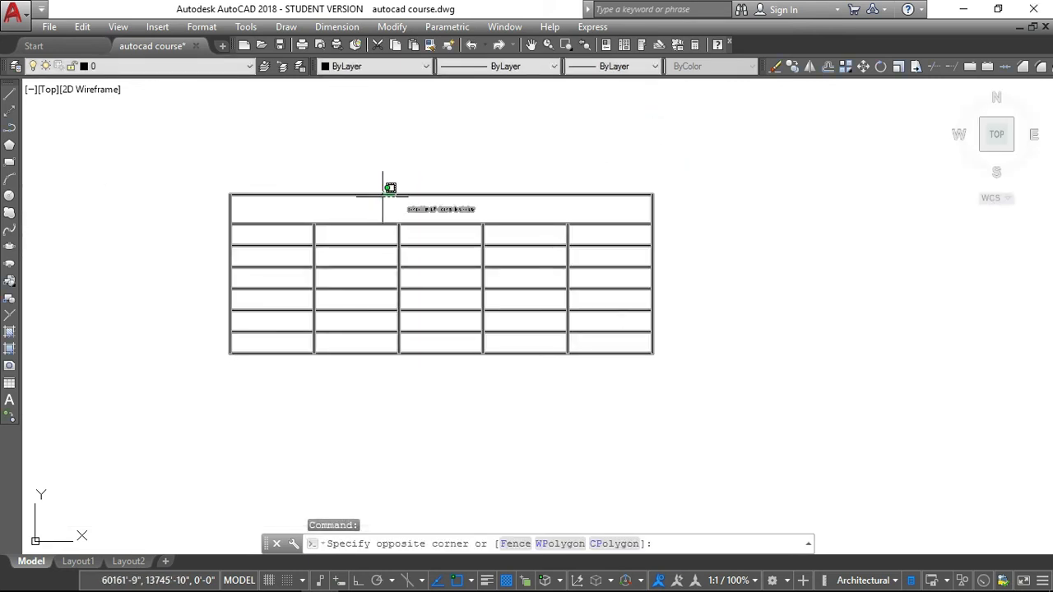
pyautogui.click(388, 198)
pyautogui.press('Escape')
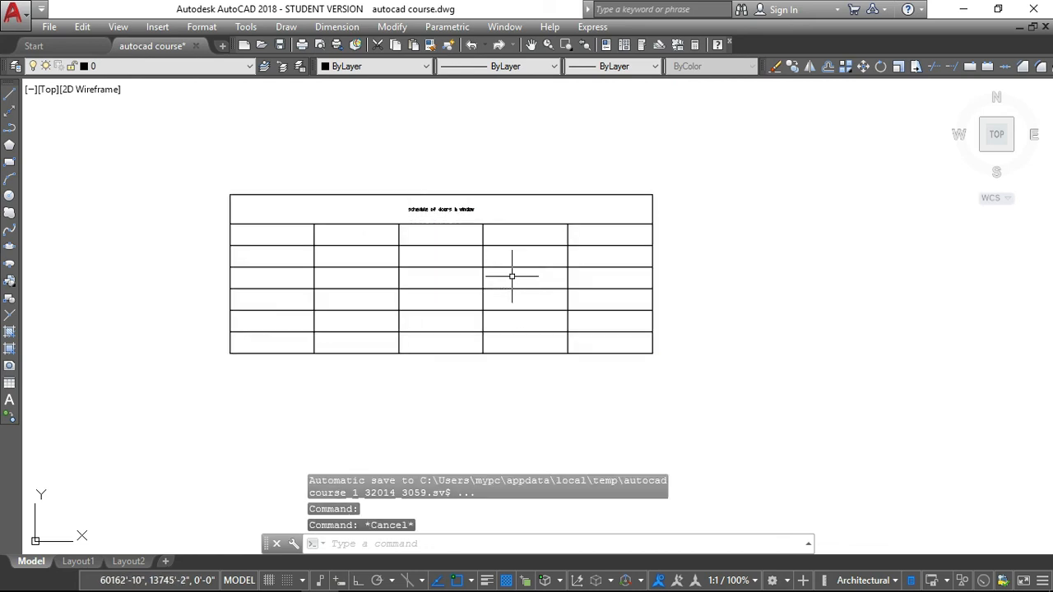
# - Set the alignment of the third column's cells in rows 2 to 7 to Middle Center and clear the selection
pyautogui.click(439, 193)
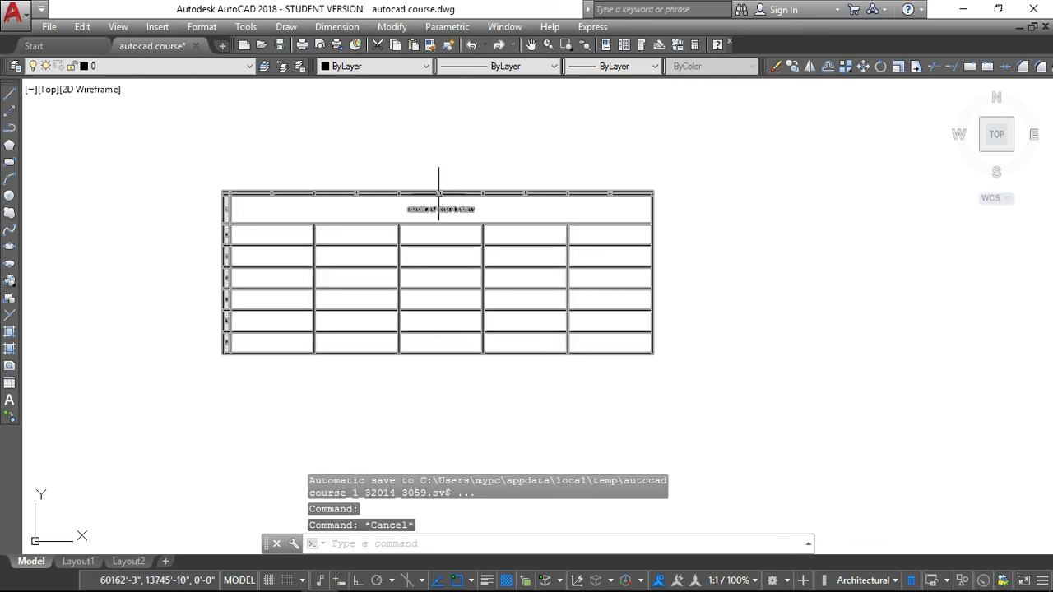
pyautogui.click(438, 193)
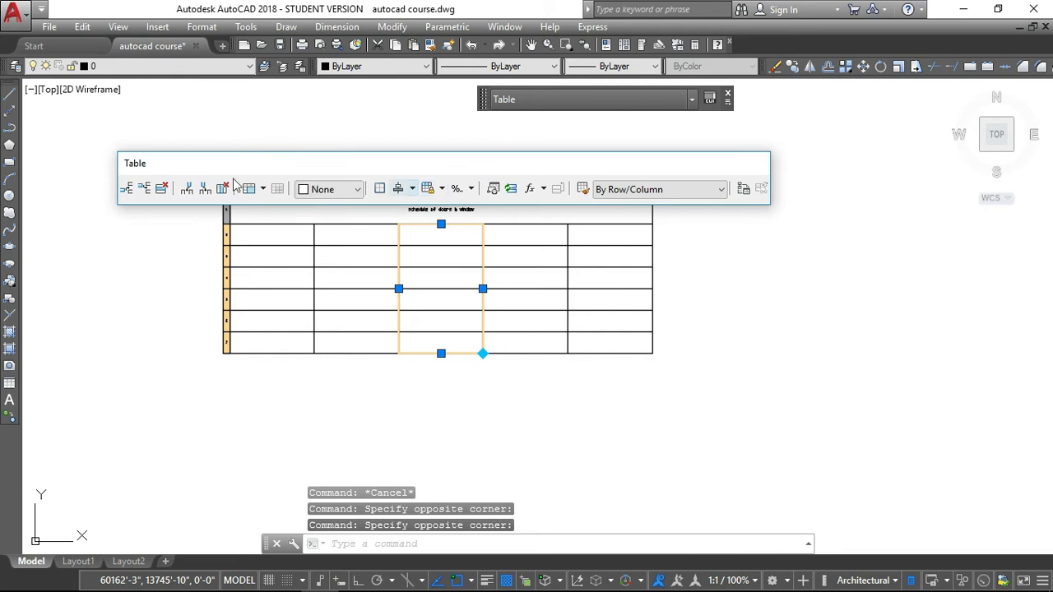
pyautogui.click(413, 189)
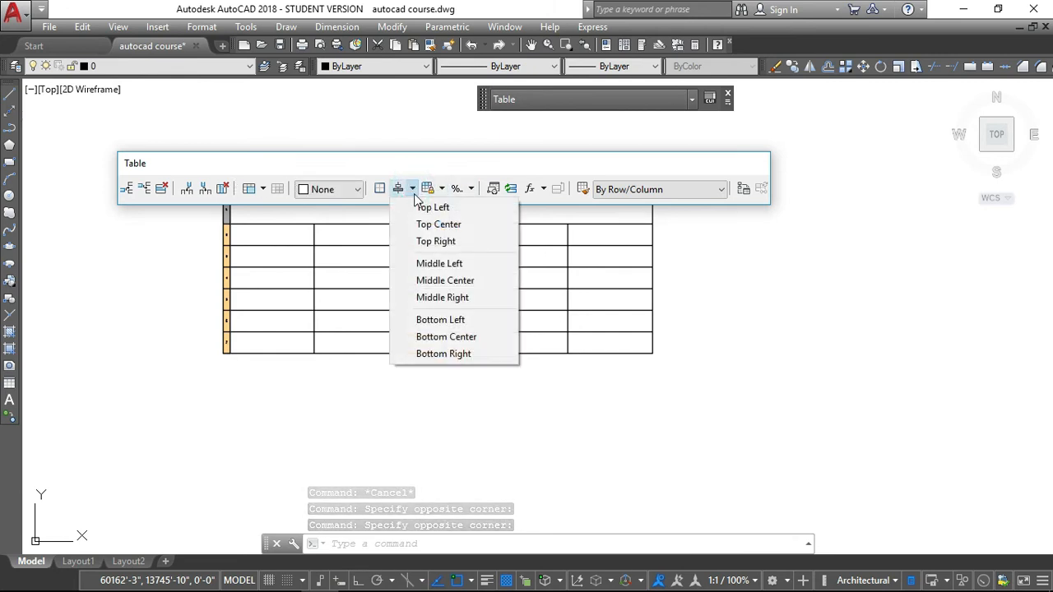
pyautogui.click(433, 283)
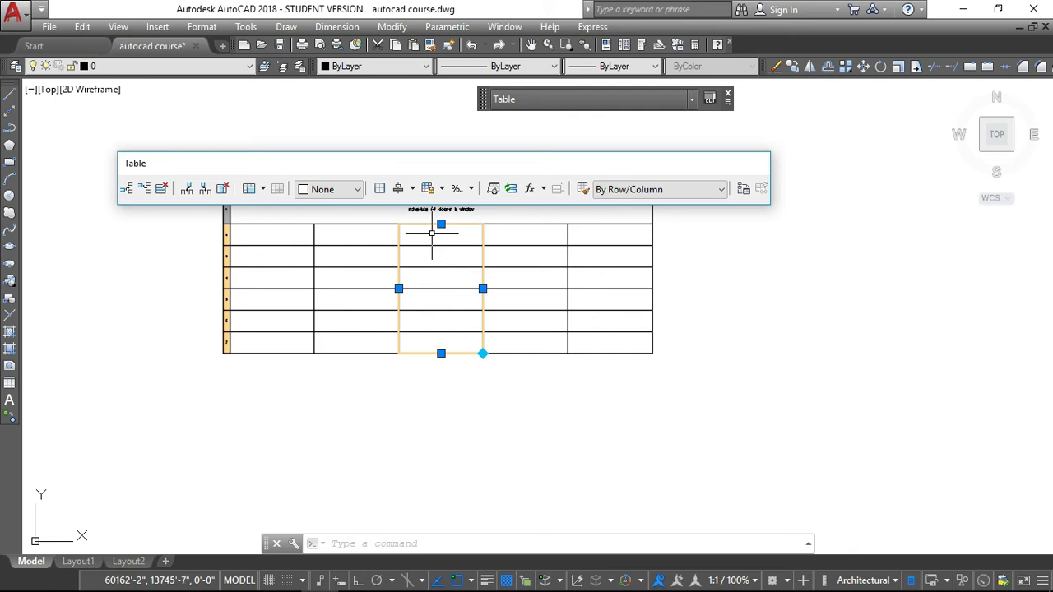
pyautogui.press('Escape')
# - Select the title cell, open its text for editing, and leave the text editor without changes
pyautogui.click(465, 208)
pyautogui.doubleClick(463, 211)
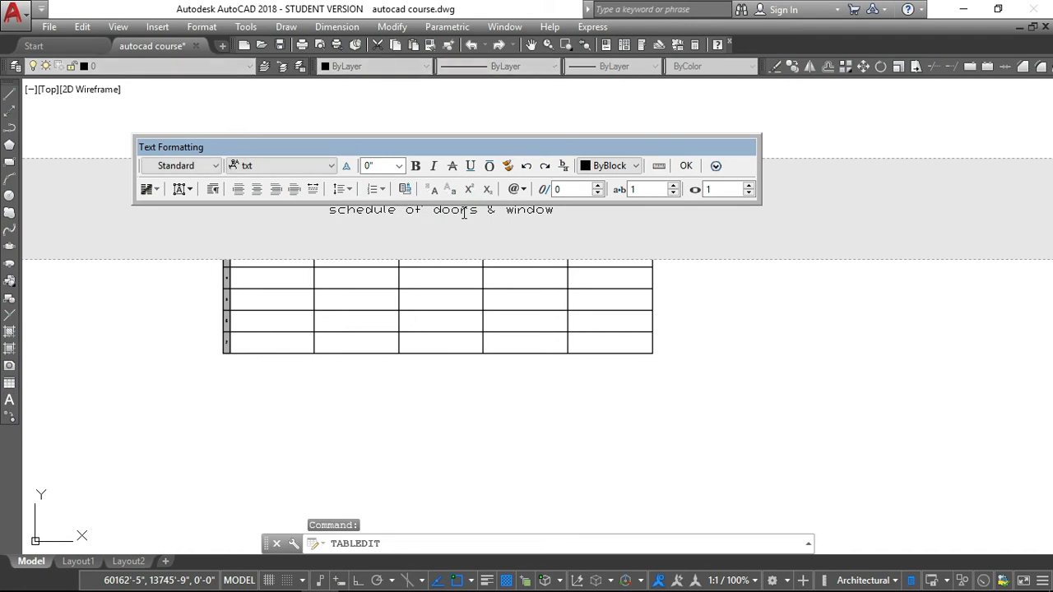
pyautogui.click(531, 230)
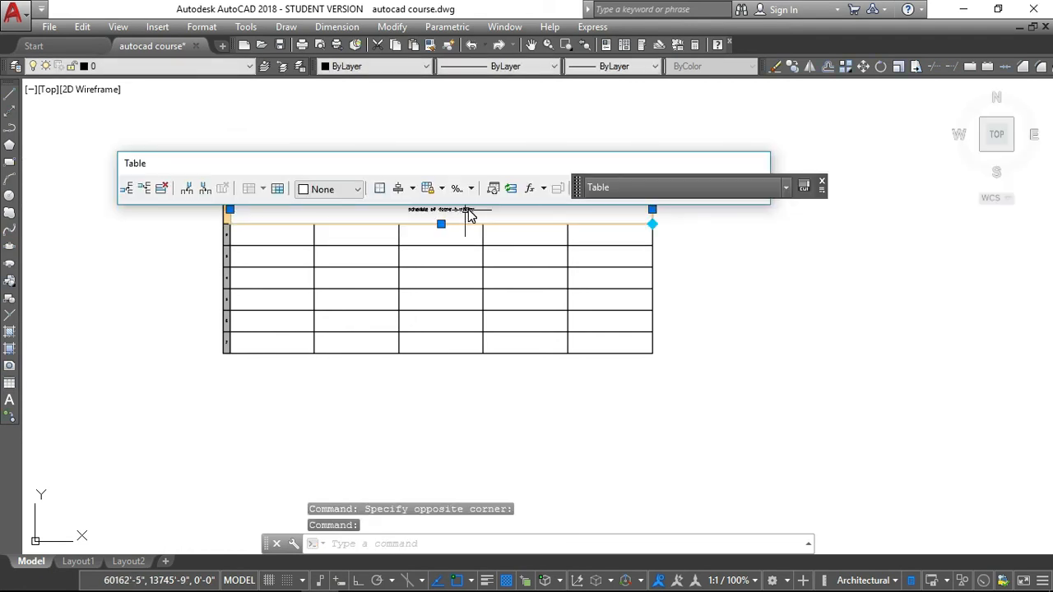
# - Set the title cell's locking to Content Locked and clear the selection
pyautogui.click(413, 189)
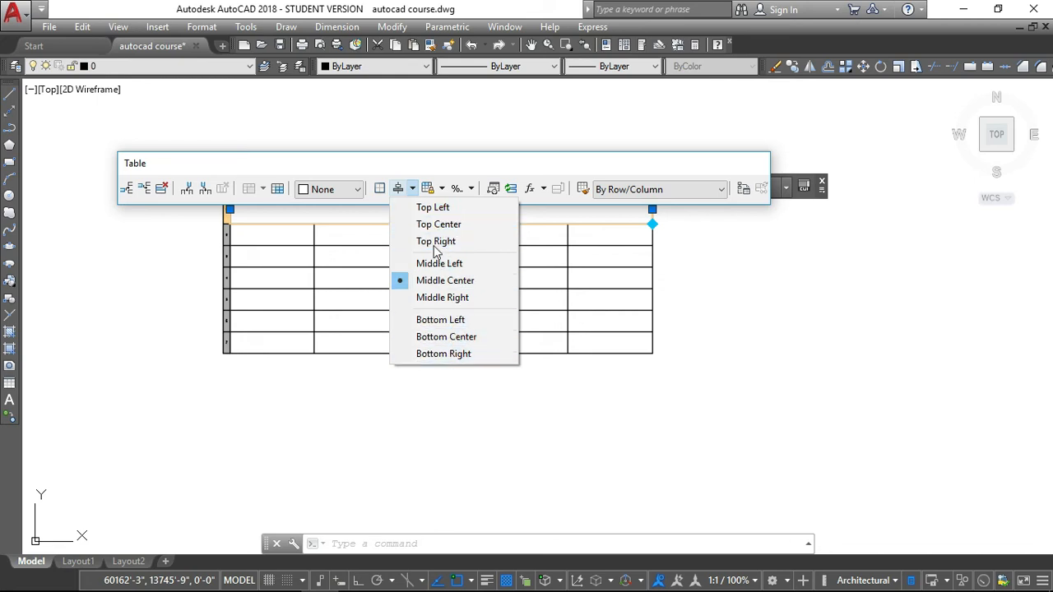
pyautogui.click(444, 189)
pyautogui.click(443, 188)
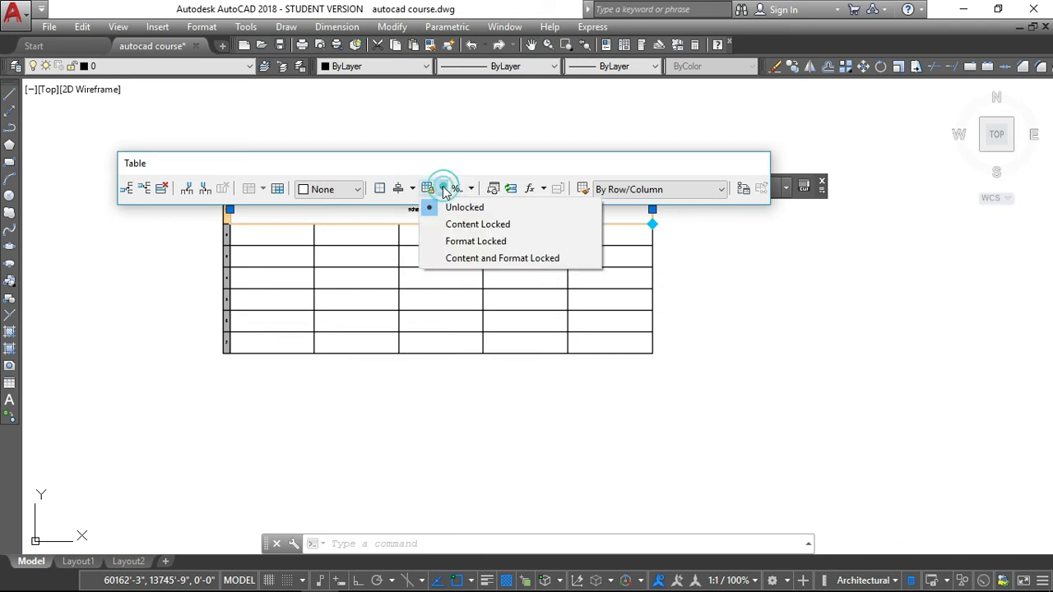
pyautogui.click(466, 230)
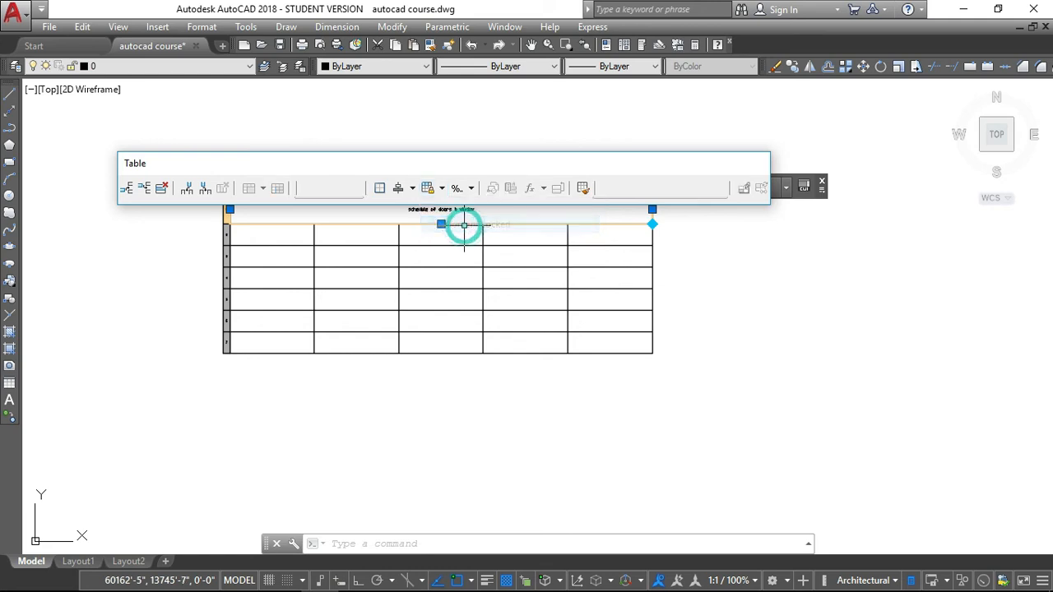
pyautogui.press('Escape')
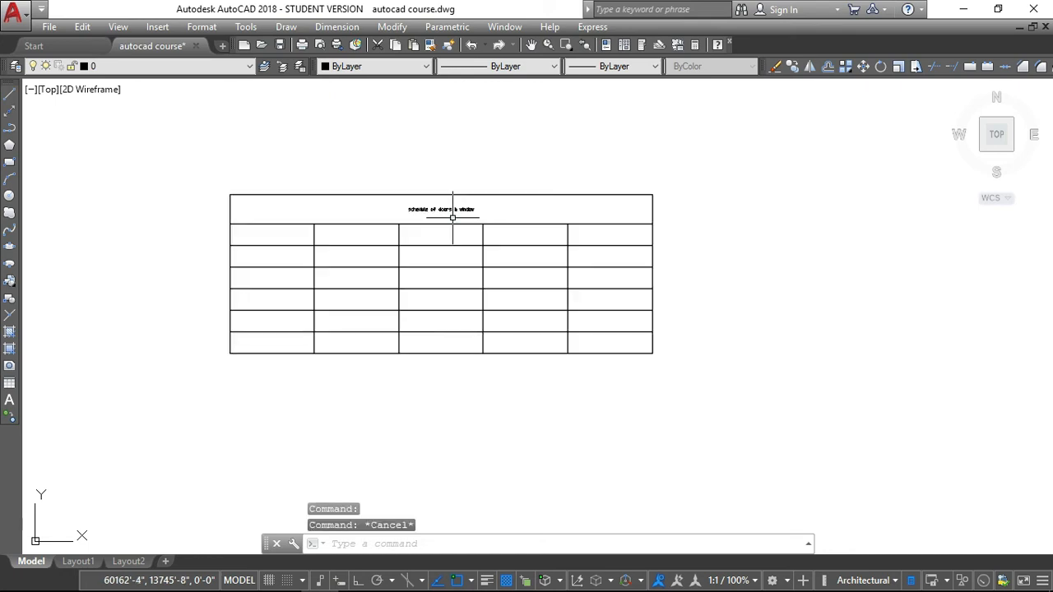
# - Try to edit the text in the content-locked title cell and check the cell's lock state
pyautogui.click(453, 216)
pyautogui.click(452, 216)
pyautogui.doubleClick(452, 215)
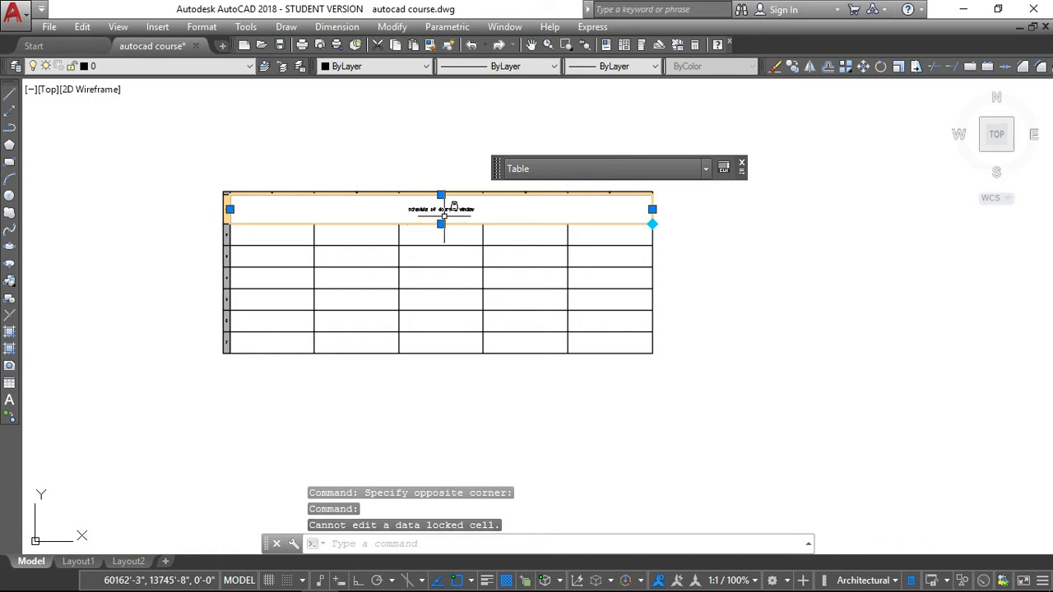
pyautogui.scroll(5, 436, 216)
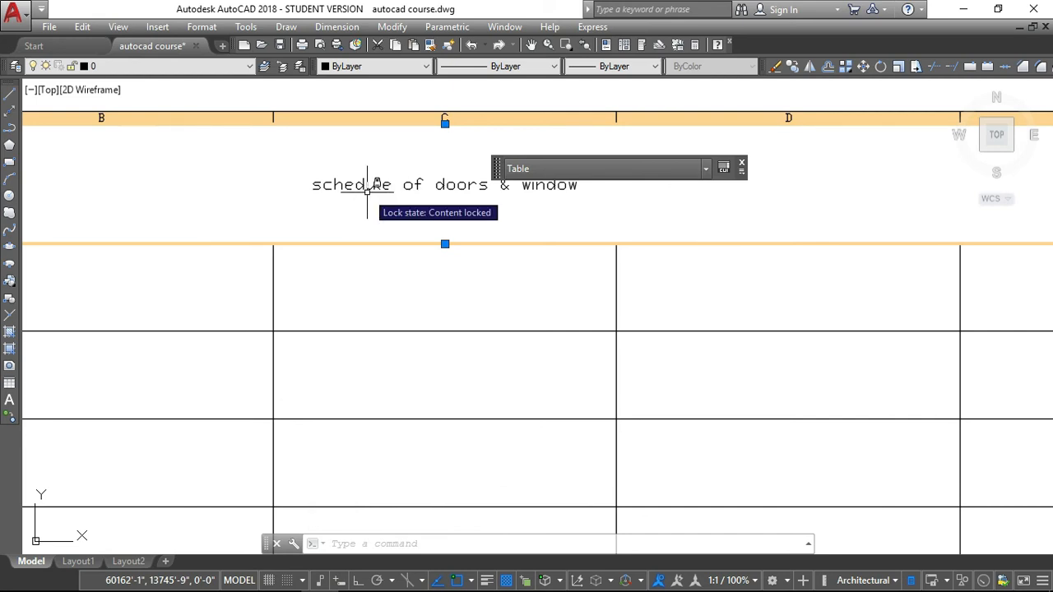
pyautogui.scroll(-5, 366, 185)
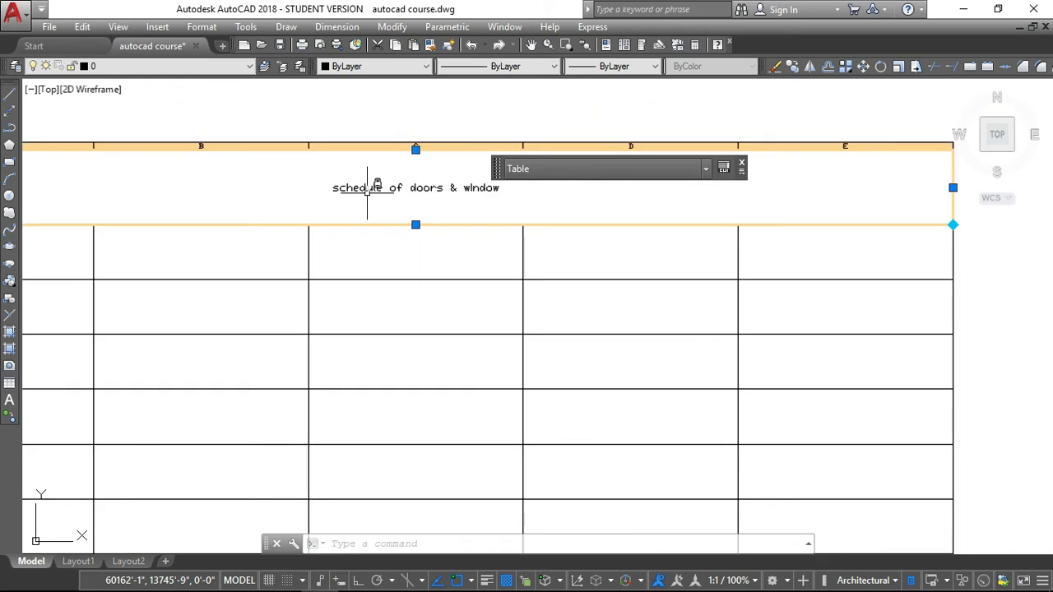
# - Cancel the accidental stretch of the title row and set the title cell's locking back to Unlocked
pyautogui.click(398, 165)
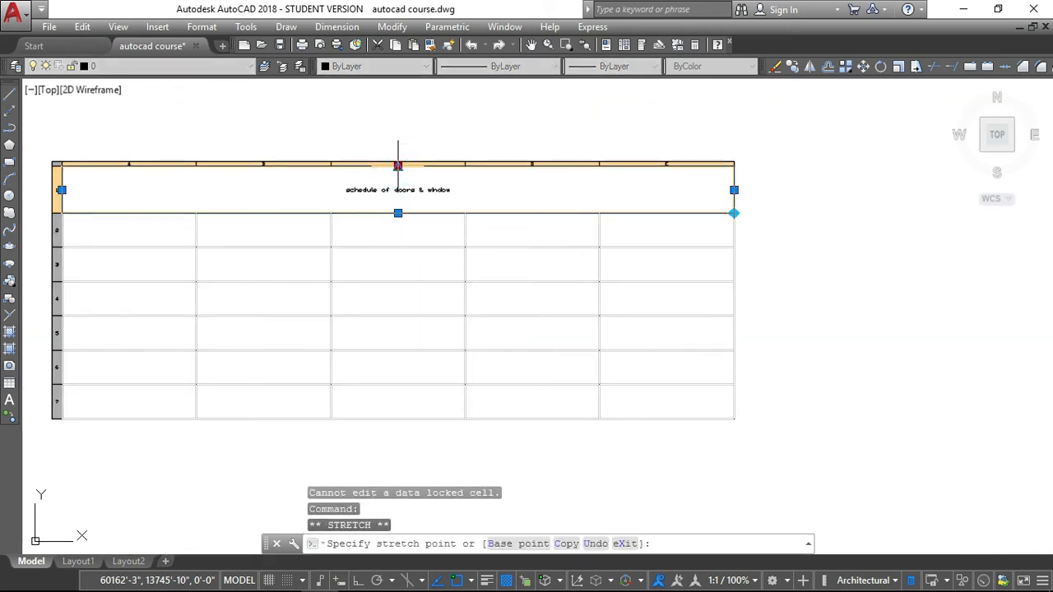
pyautogui.press('Escape')
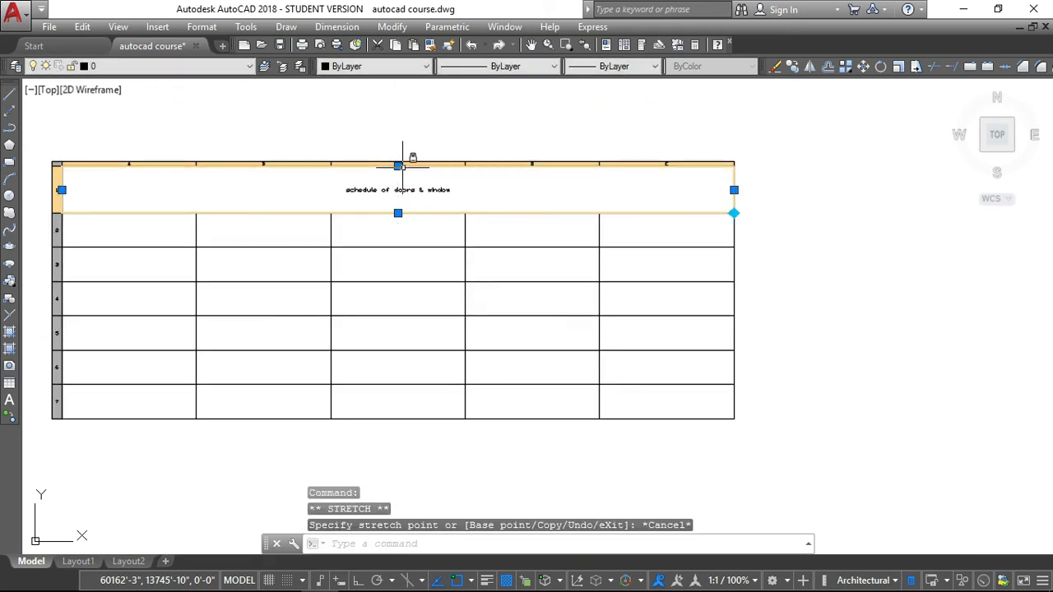
pyautogui.click(402, 167)
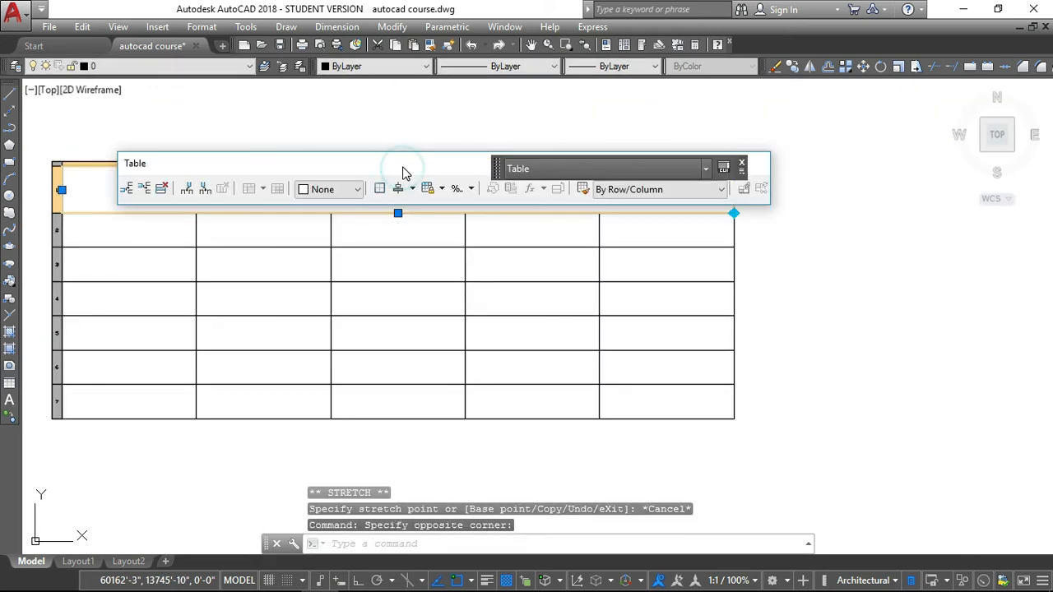
pyautogui.click(441, 190)
pyautogui.click(459, 209)
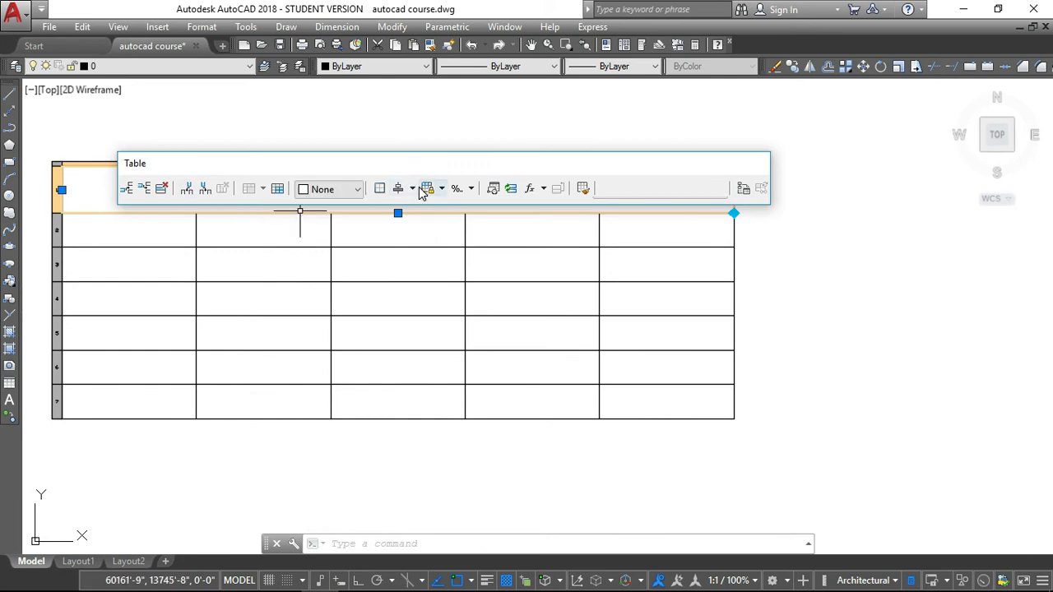
# - Review the title cell's locking and data format options without changing them
pyautogui.click(441, 189)
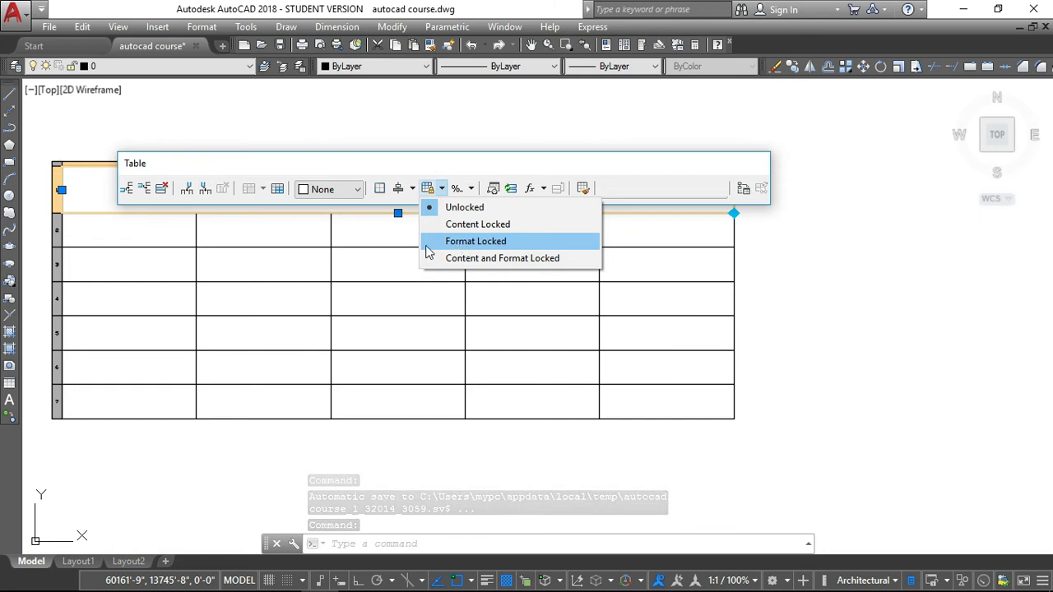
pyautogui.click(472, 190)
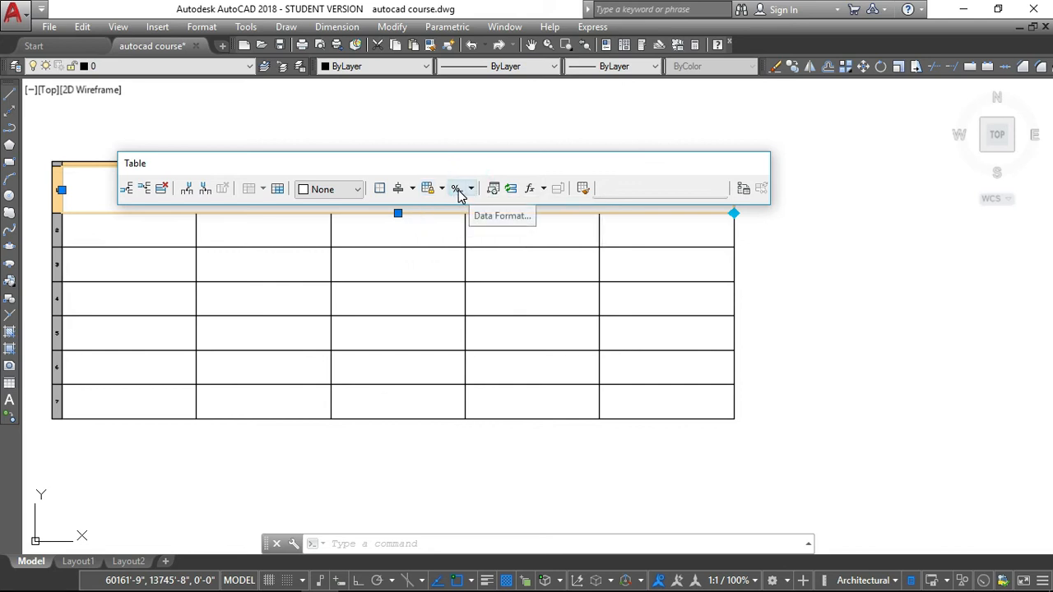
pyautogui.click(472, 190)
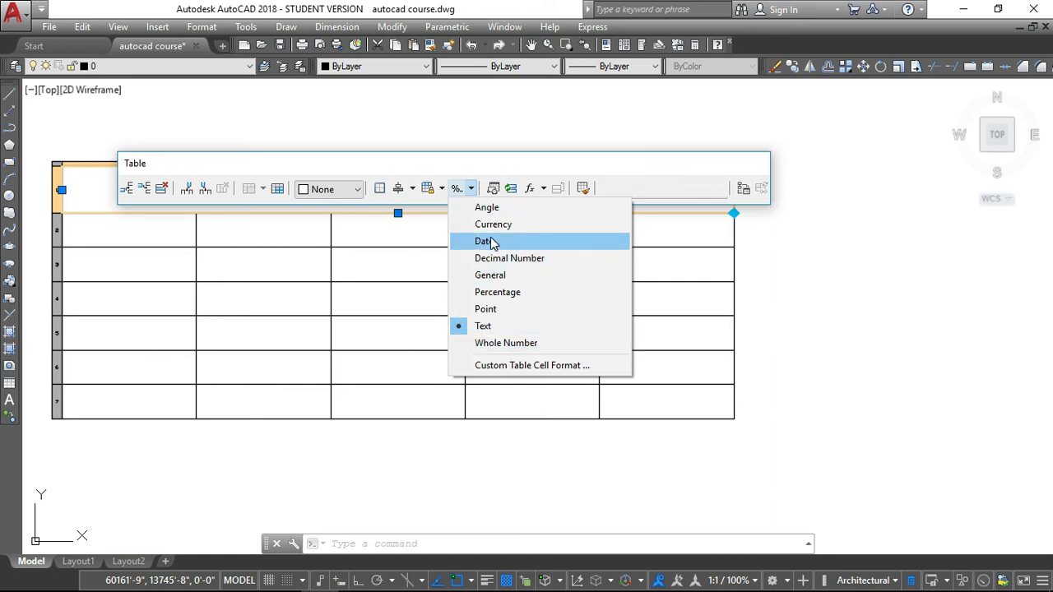
pyautogui.click(470, 192)
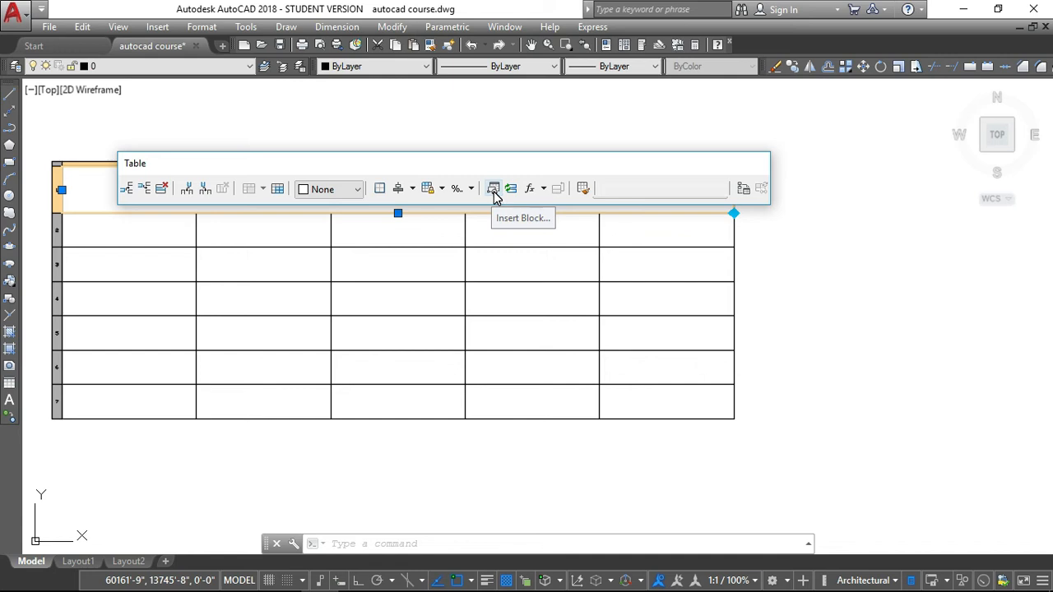
# - Insert the palm tree block A$C42F82387 into the fourth column's cell in row 2 with Middle Center alignment
pyautogui.click(503, 228)
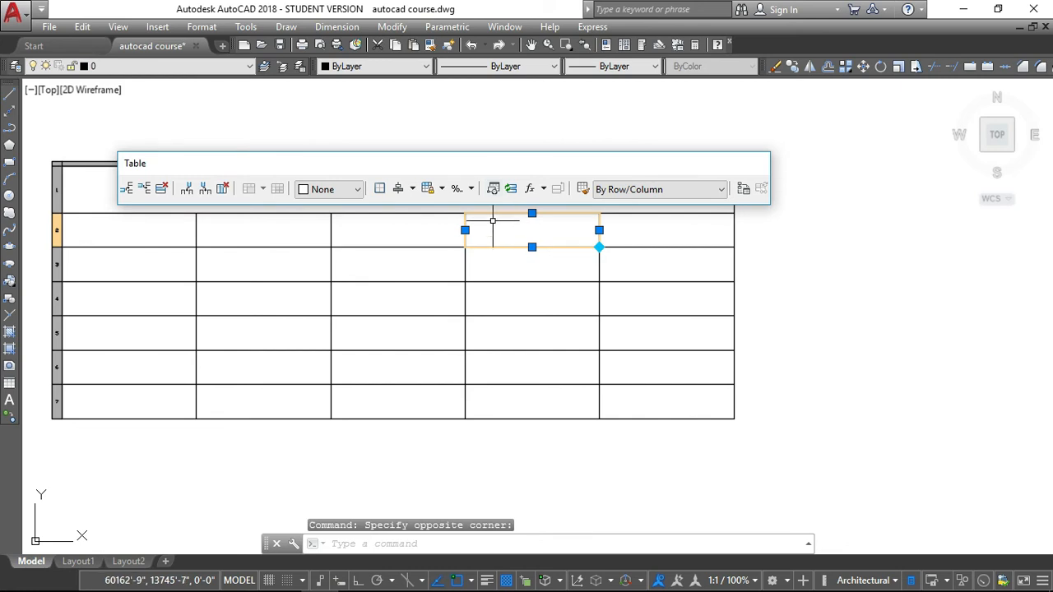
pyautogui.click(496, 190)
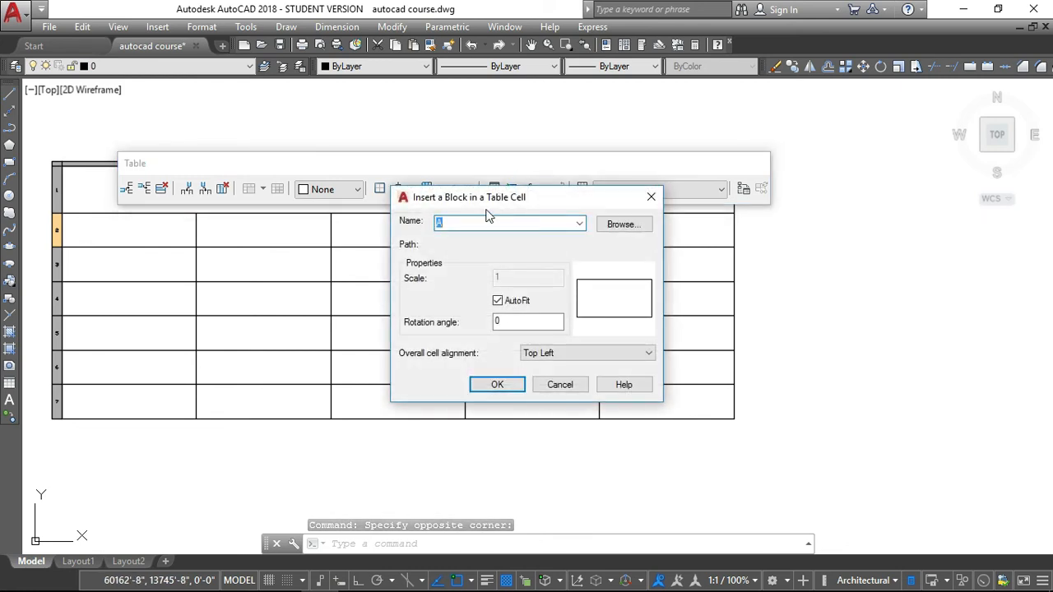
pyautogui.click(579, 223)
pyautogui.click(482, 248)
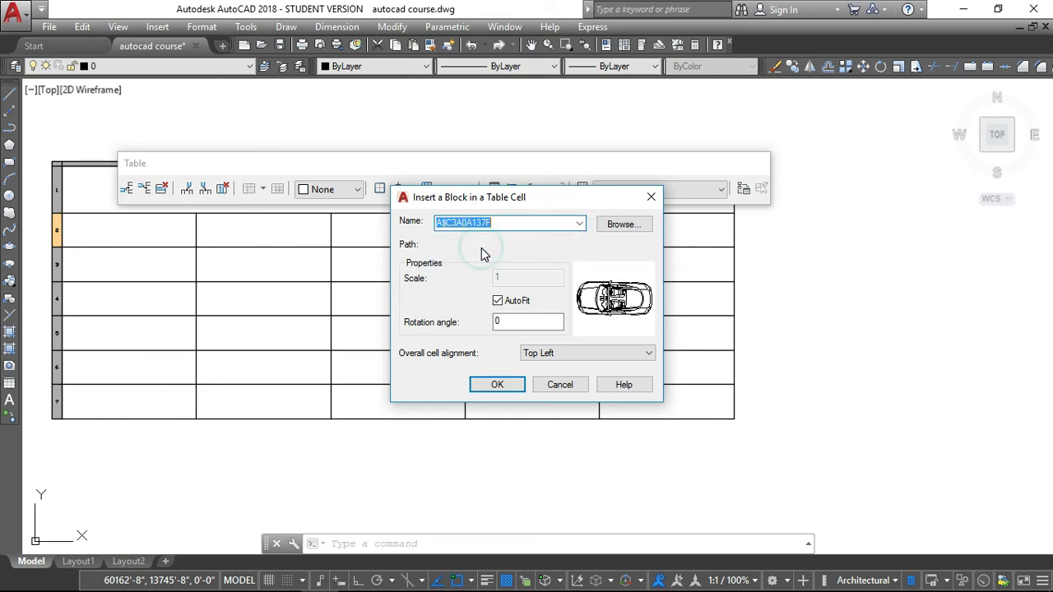
pyautogui.click(580, 223)
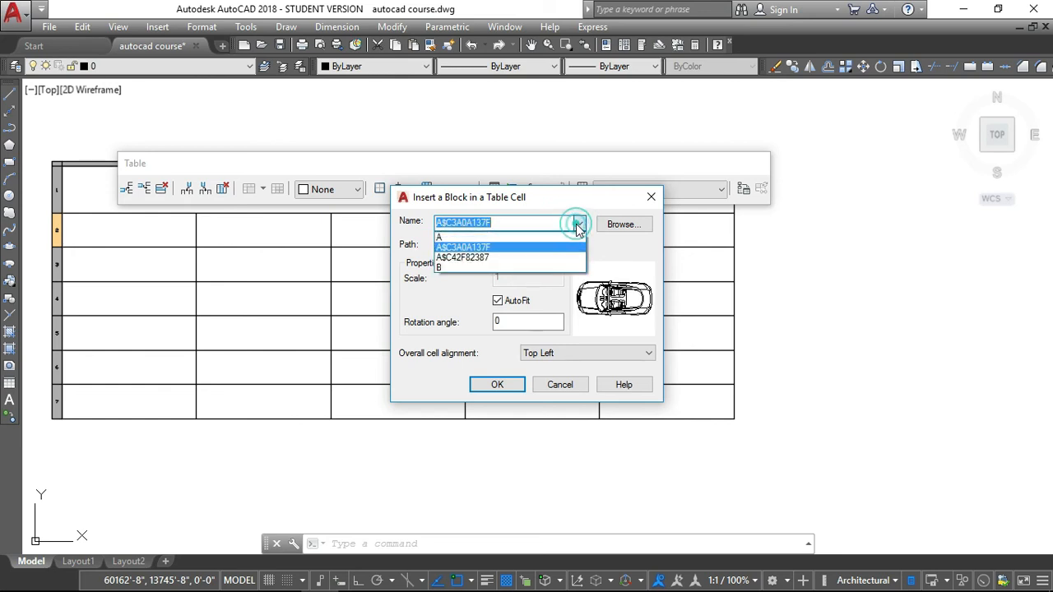
pyautogui.click(471, 258)
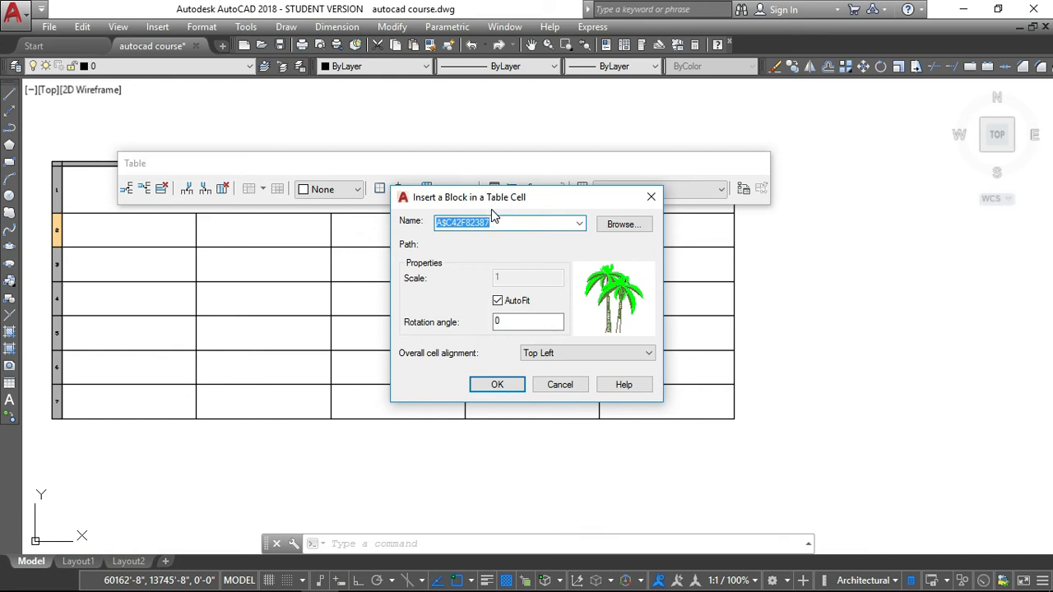
pyautogui.moveTo(549, 196); pyautogui.dragTo(498, 173)
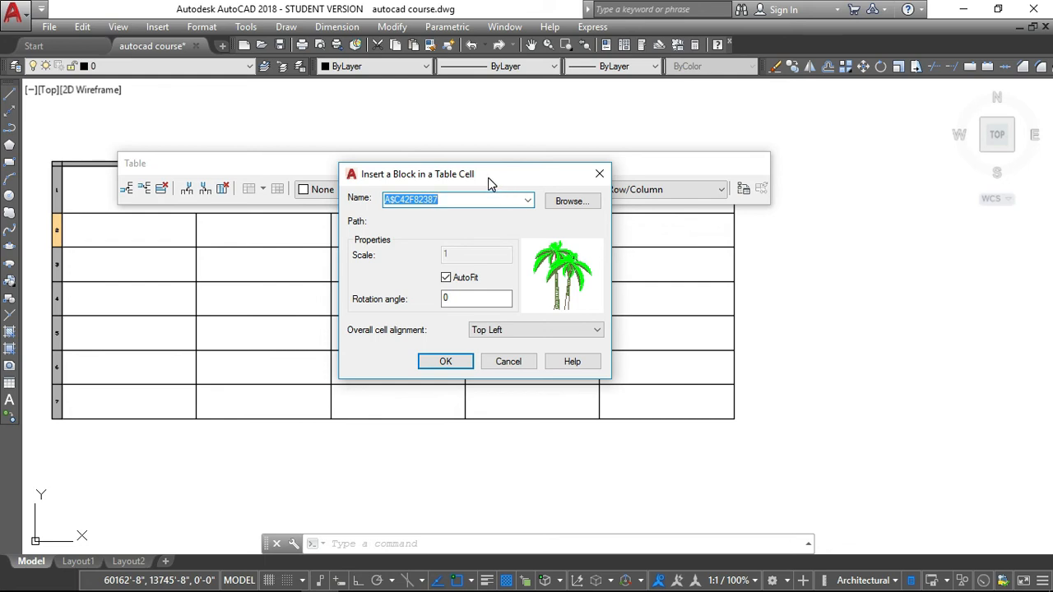
pyautogui.moveTo(480, 181); pyautogui.dragTo(474, 166)
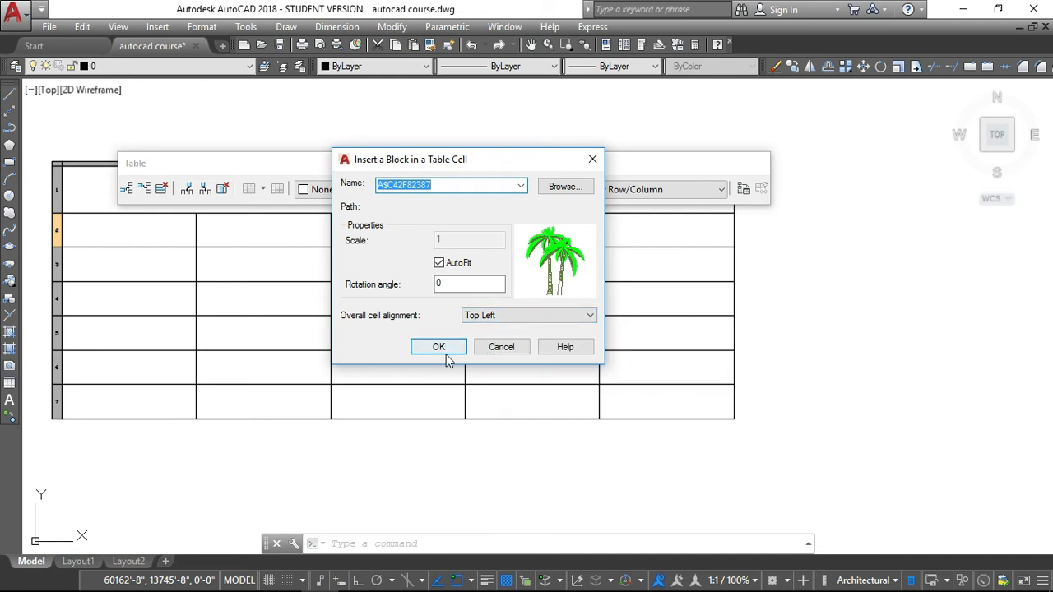
pyautogui.click(497, 317)
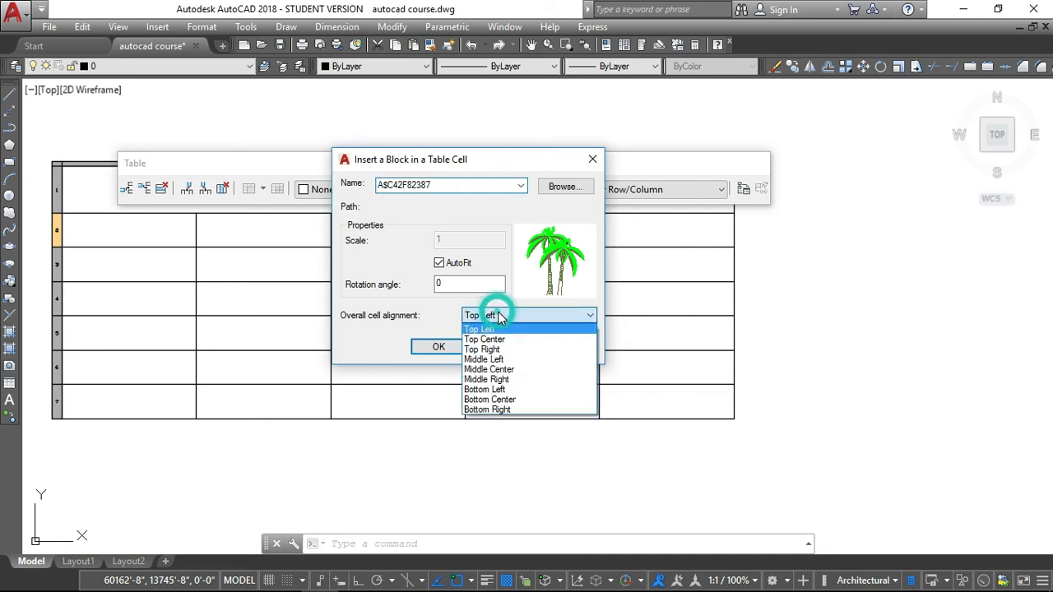
pyautogui.click(489, 366)
pyautogui.click(439, 346)
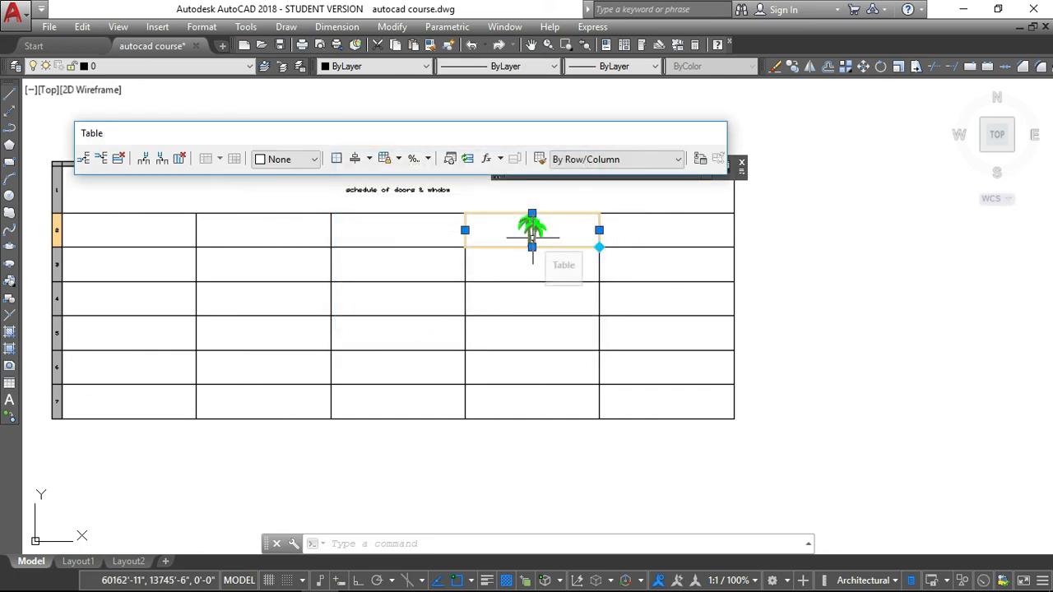
# - Inspect the palm tree block up close and delete it from the row 2 cell
pyautogui.scroll(8, 533, 234)
pyautogui.scroll(-4, 529, 235)
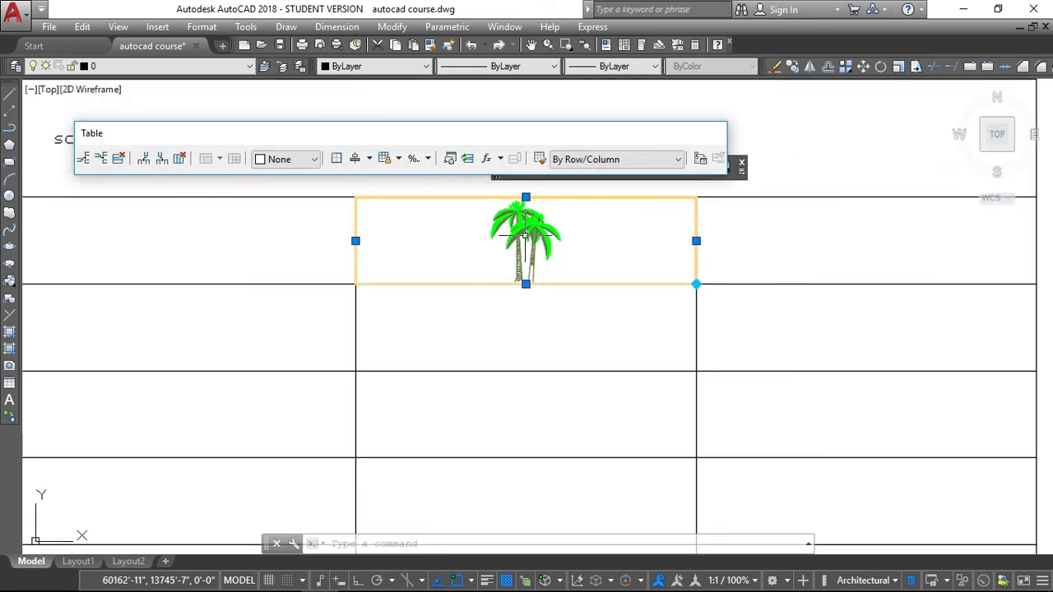
pyautogui.scroll(4, 527, 232)
pyautogui.scroll(-6, 523, 234)
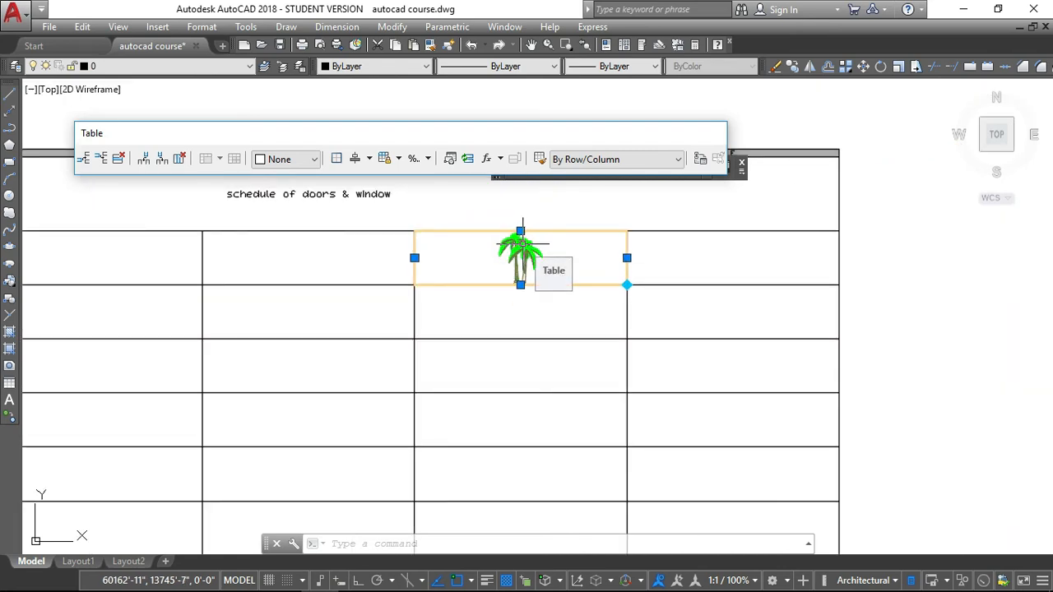
pyautogui.press('Delete')
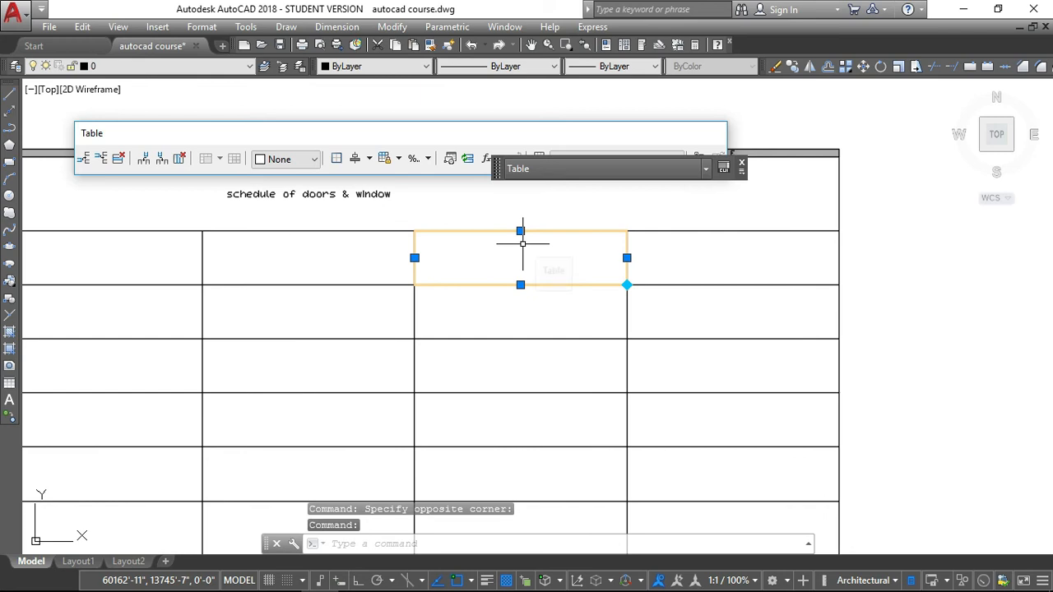
# - Select the last cell in row 2 and review its available cell styles without changing them
pyautogui.click(694, 252)
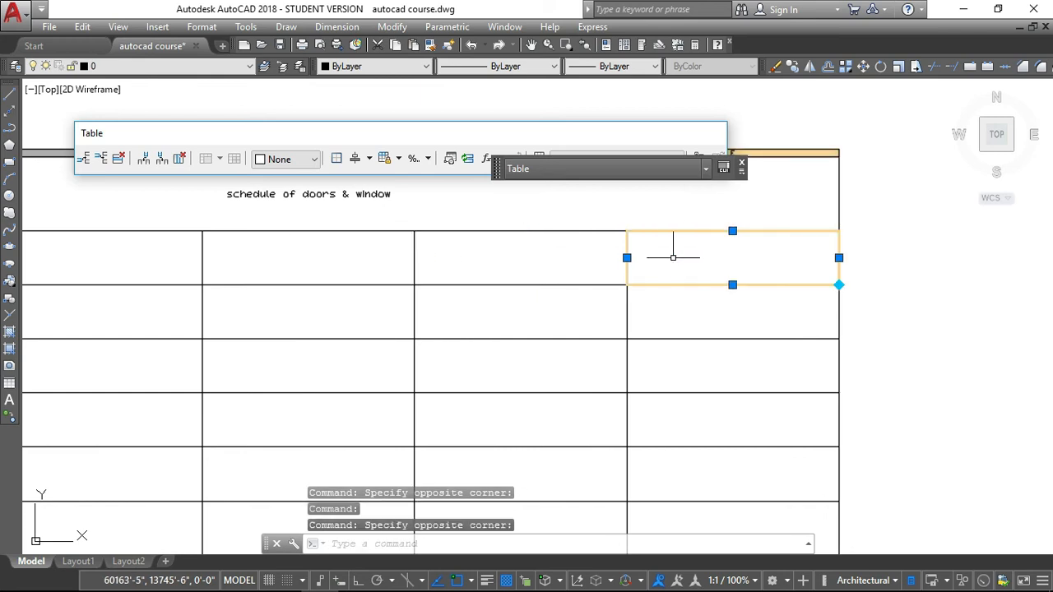
pyautogui.click(742, 166)
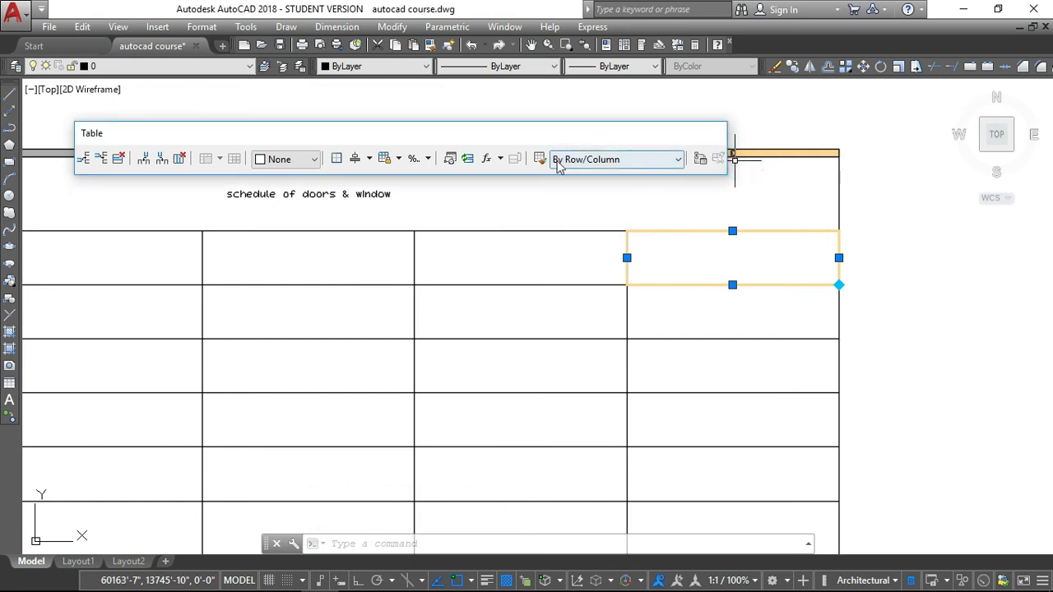
pyautogui.click(641, 161)
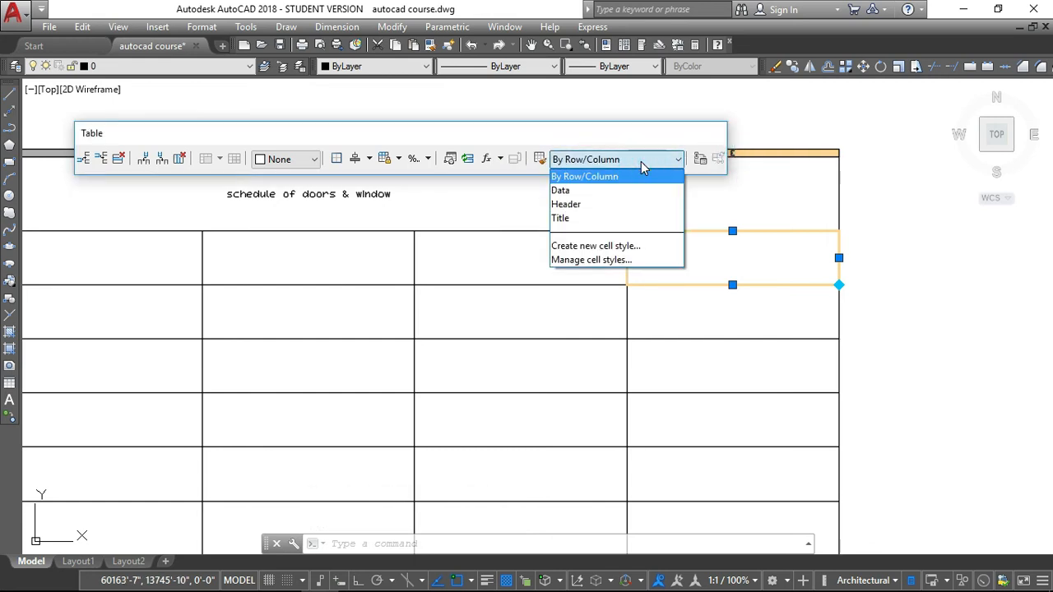
pyautogui.click(641, 161)
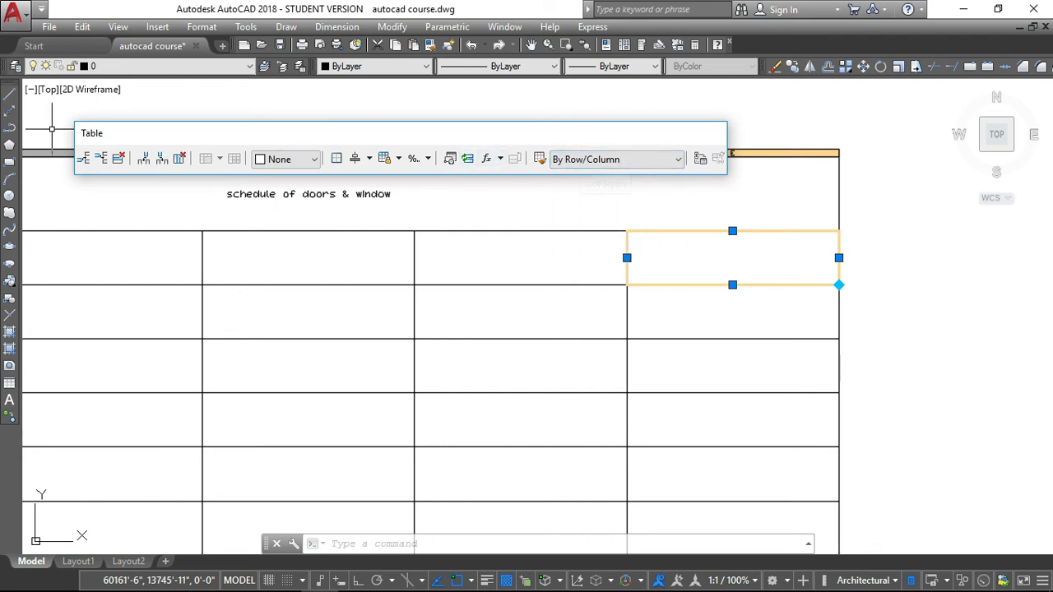
# - Examine the table with its title cell selected, and clear the selection
pyautogui.click(287, 194)
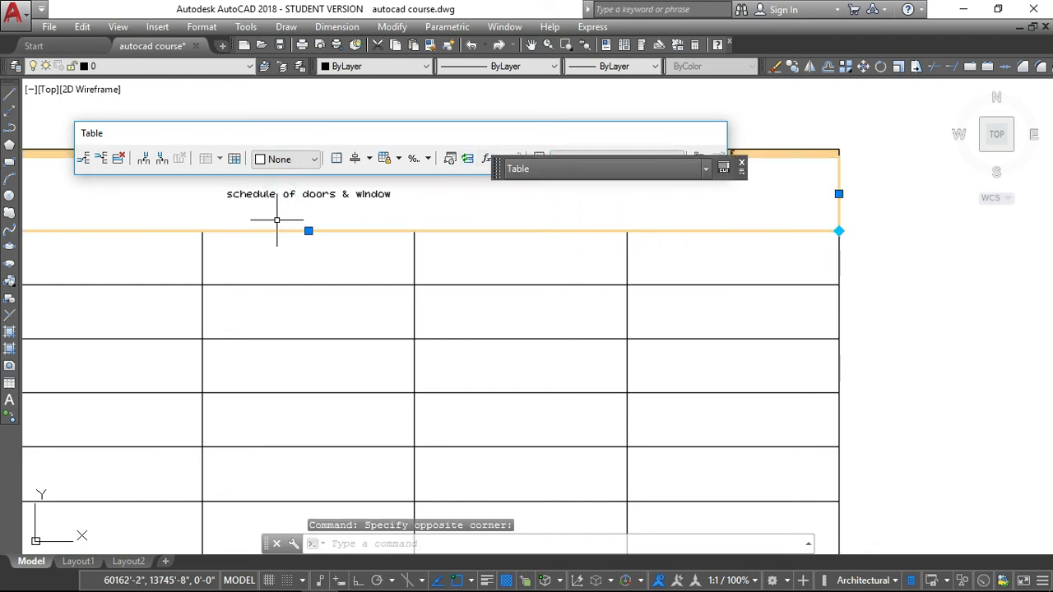
pyautogui.scroll(-3, 277, 220)
pyautogui.scroll(4, 258, 215)
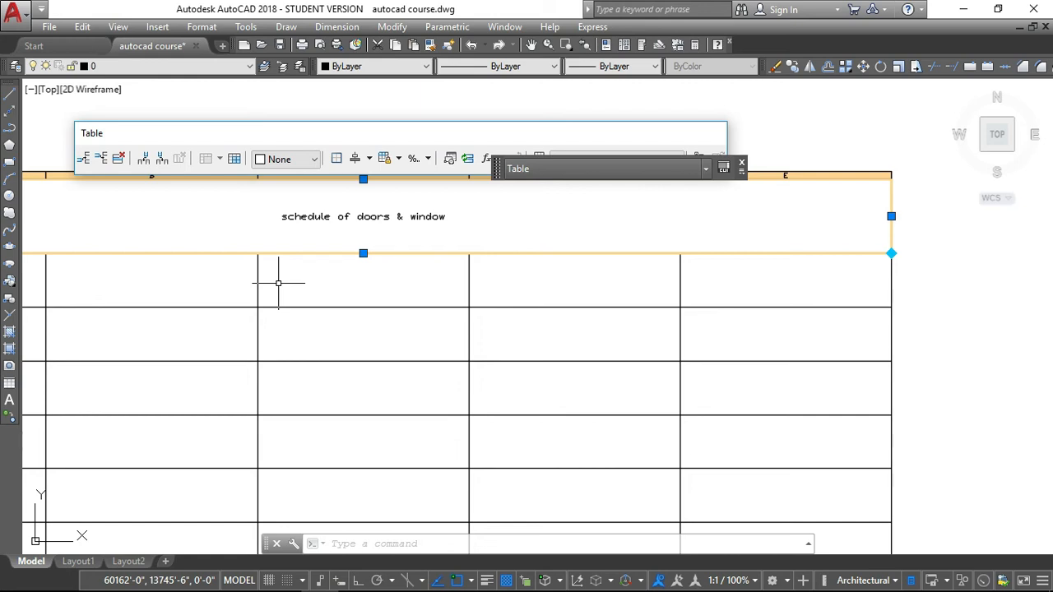
pyautogui.scroll(-4, 284, 292)
pyautogui.scroll(3, 288, 299)
pyautogui.scroll(-1, 294, 301)
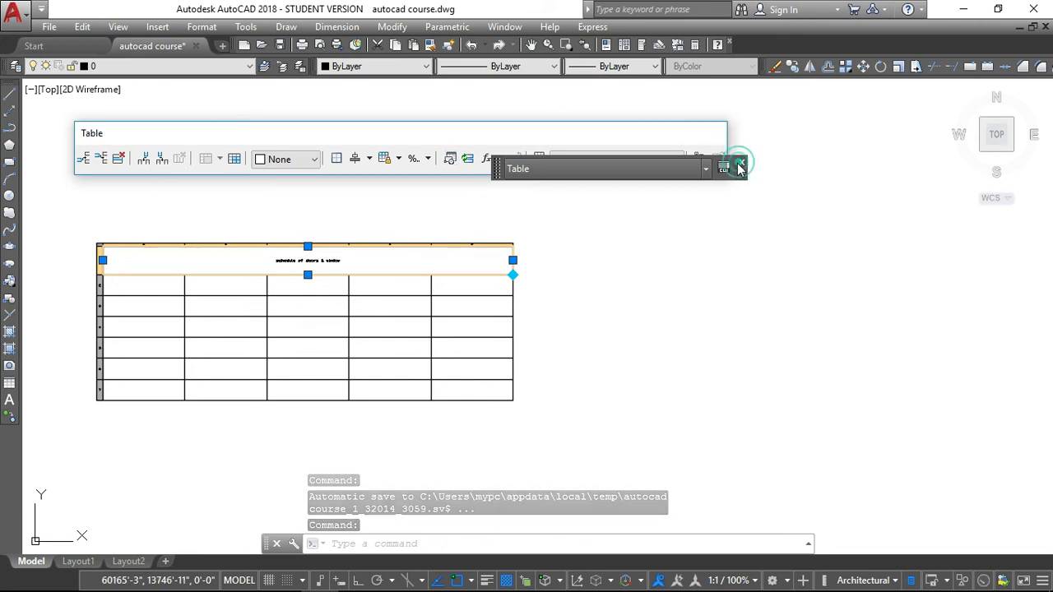
pyautogui.press('Escape')
pyautogui.scroll(5, 263, 272)
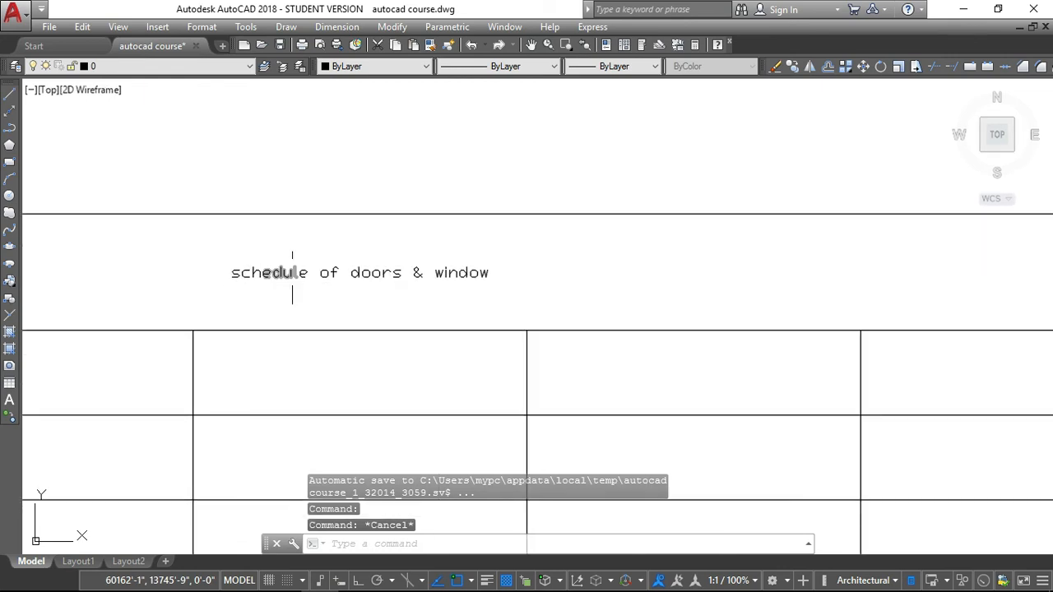
# - Enter the column heading "s.no" in the first cell of row 2 of the table
pyautogui.scroll(-2, 374, 272)
pyautogui.scroll(-3, 348, 282)
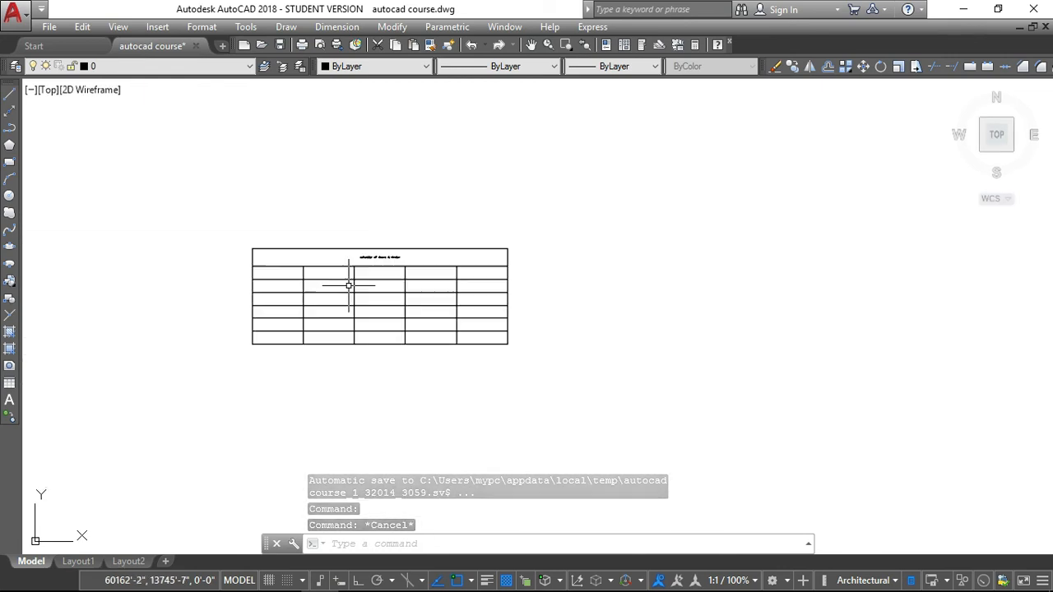
pyautogui.scroll(4, 272, 275)
pyautogui.click(268, 267)
pyautogui.click(268, 267)
pyautogui.scroll(2, 269, 267)
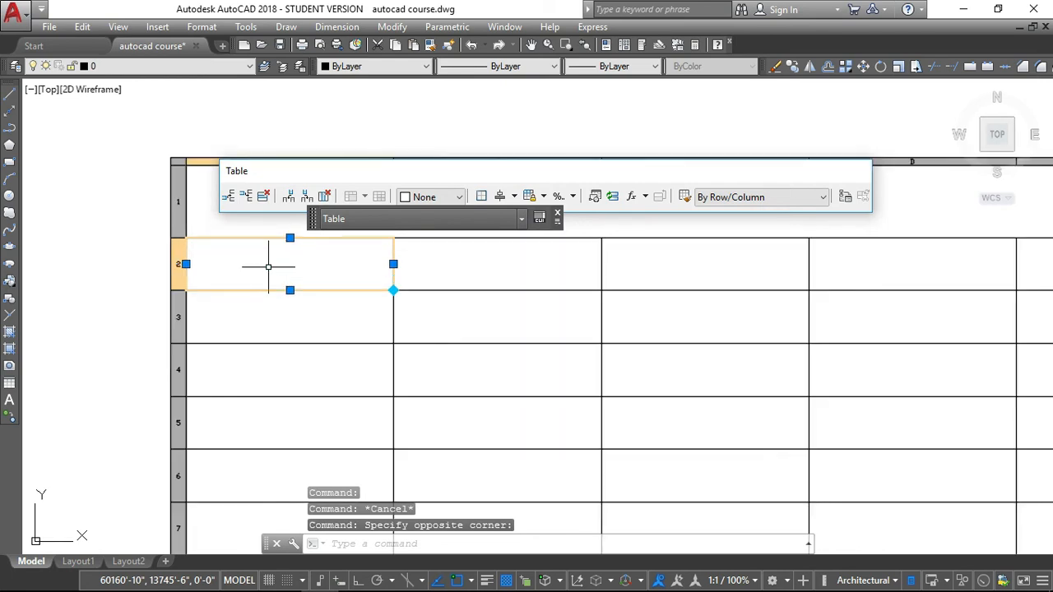
pyautogui.scroll(2, 268, 266)
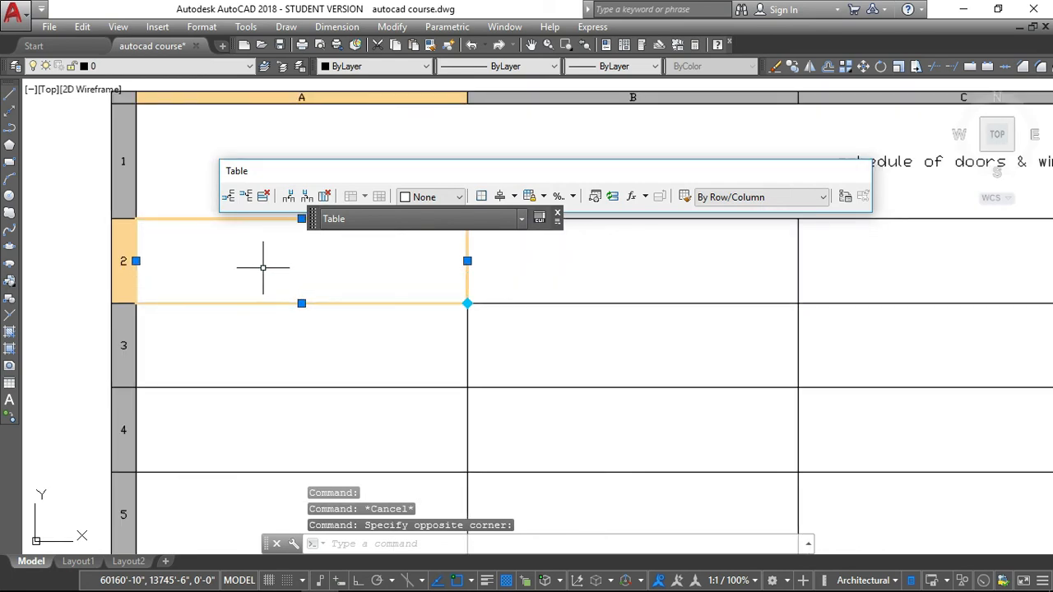
pyautogui.write('s.no')
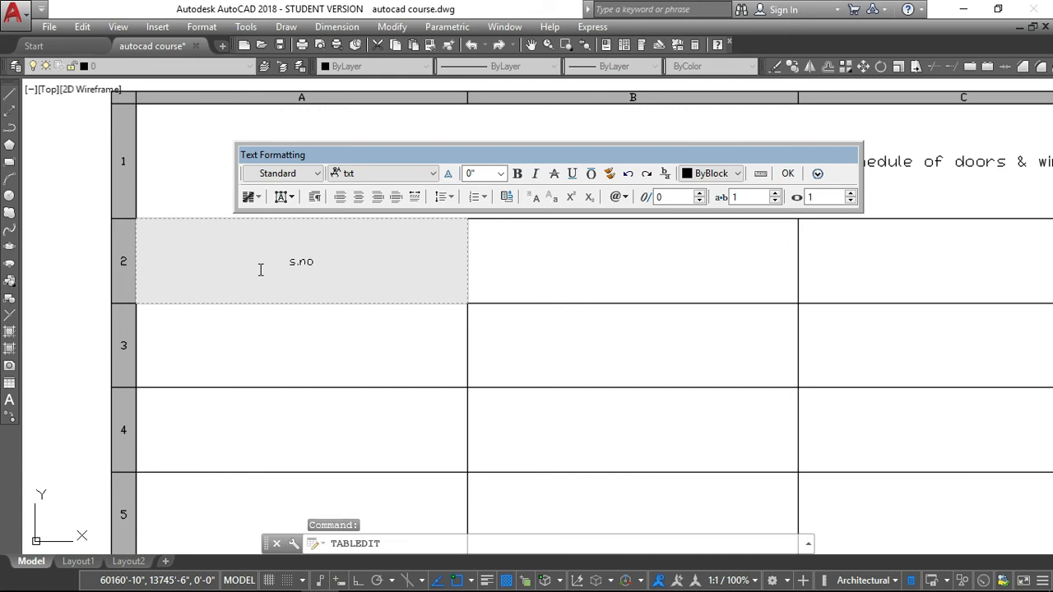
pyautogui.click(541, 240)
# - Enter the column heading "type" in the second cell of row 2
pyautogui.scroll(-3, 382, 277)
pyautogui.scroll(3, 365, 266)
pyautogui.scroll(-4, 280, 306)
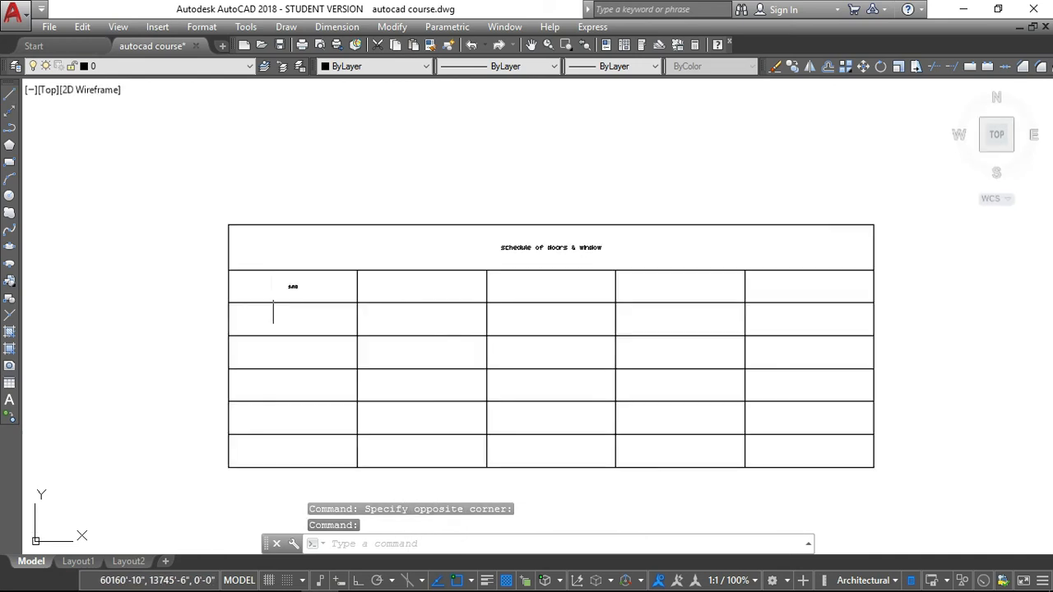
pyautogui.click(401, 287)
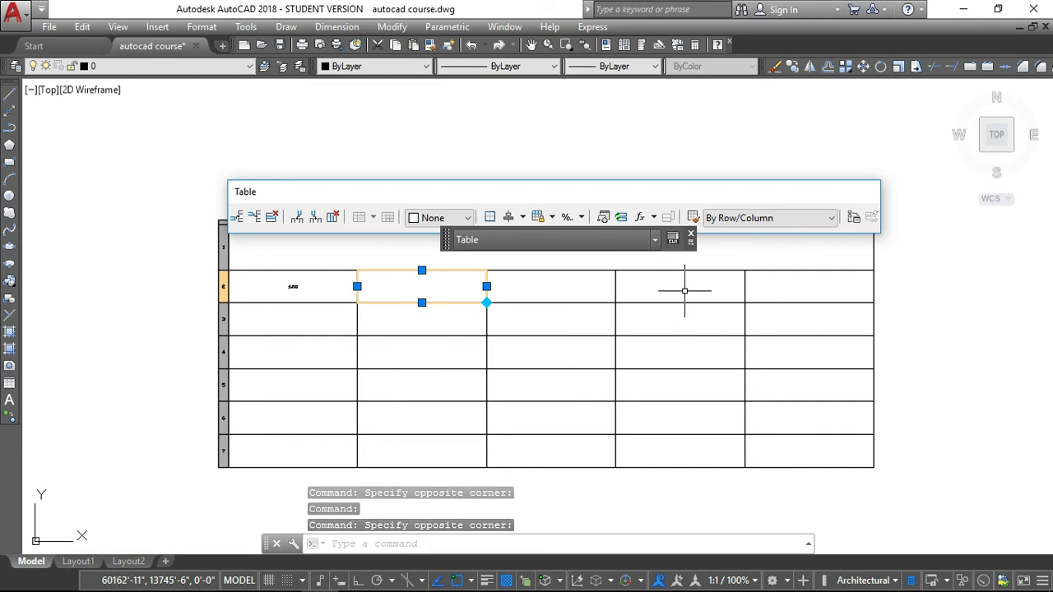
pyautogui.doubleClick(419, 284)
pyautogui.write('type')
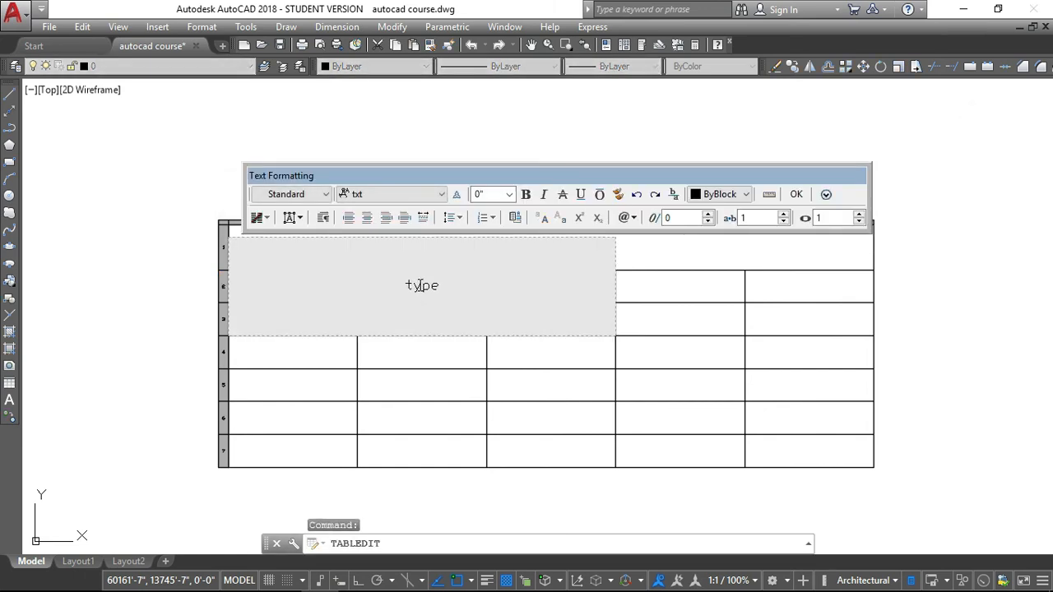
pyautogui.click(795, 194)
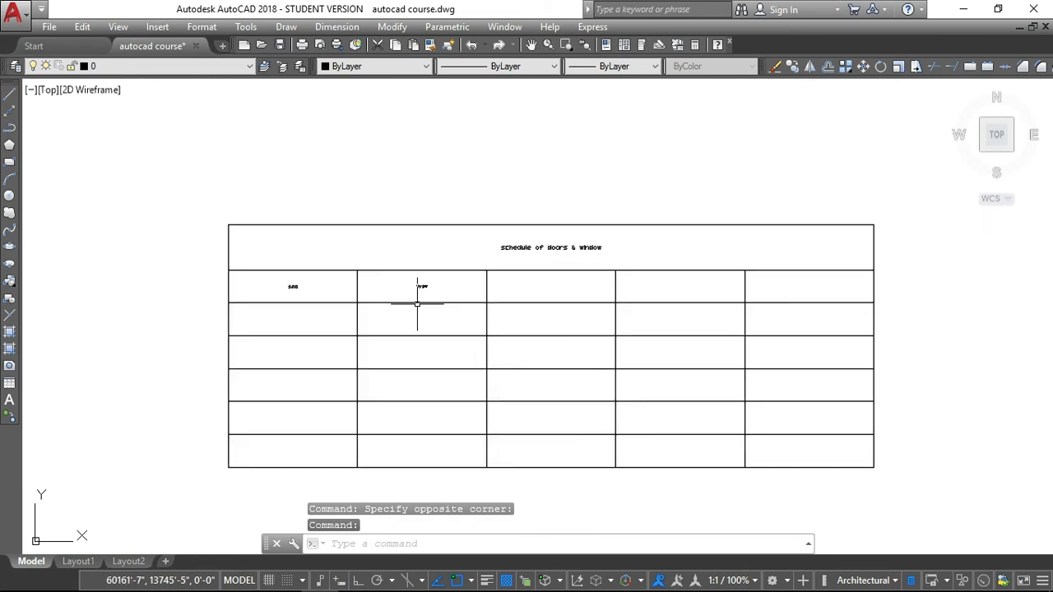
# - Enter the column heading "size" in the third cell of row 2
pyautogui.scroll(6, 421, 288)
pyautogui.scroll(-4, 407, 263)
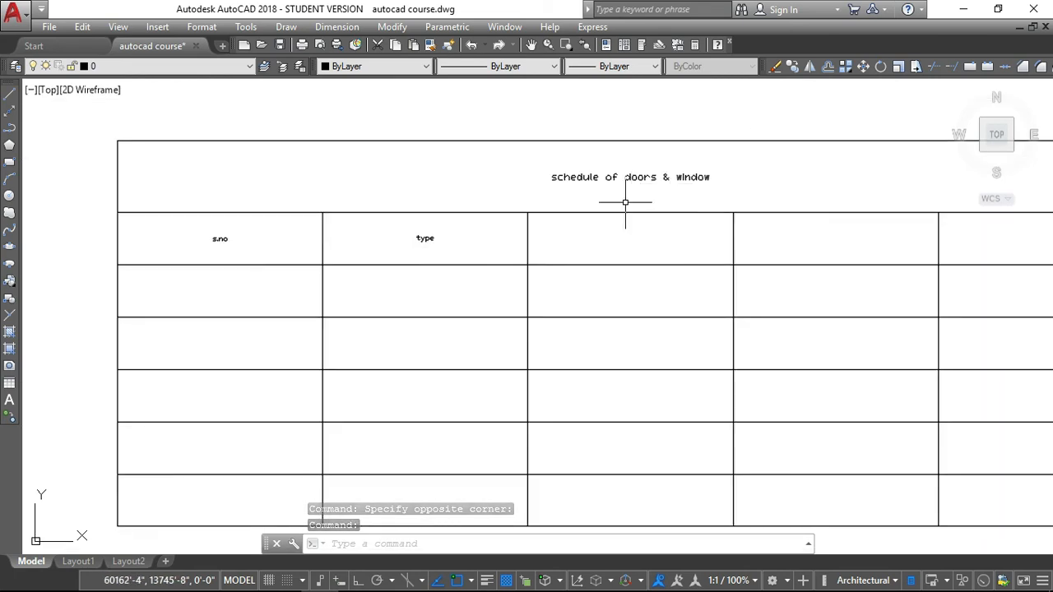
pyautogui.click(575, 230)
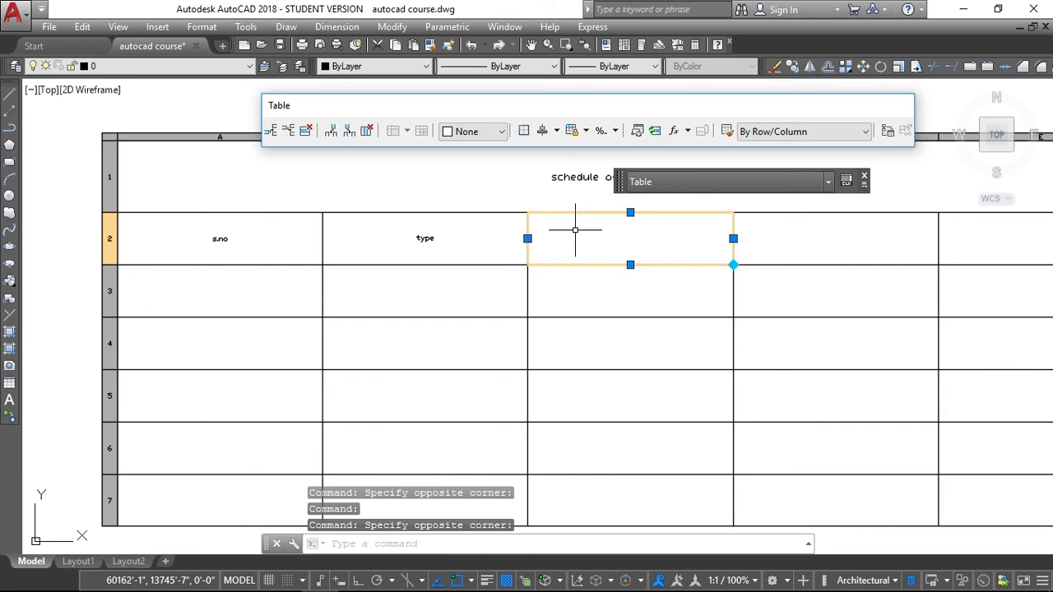
pyautogui.doubleClick(573, 230)
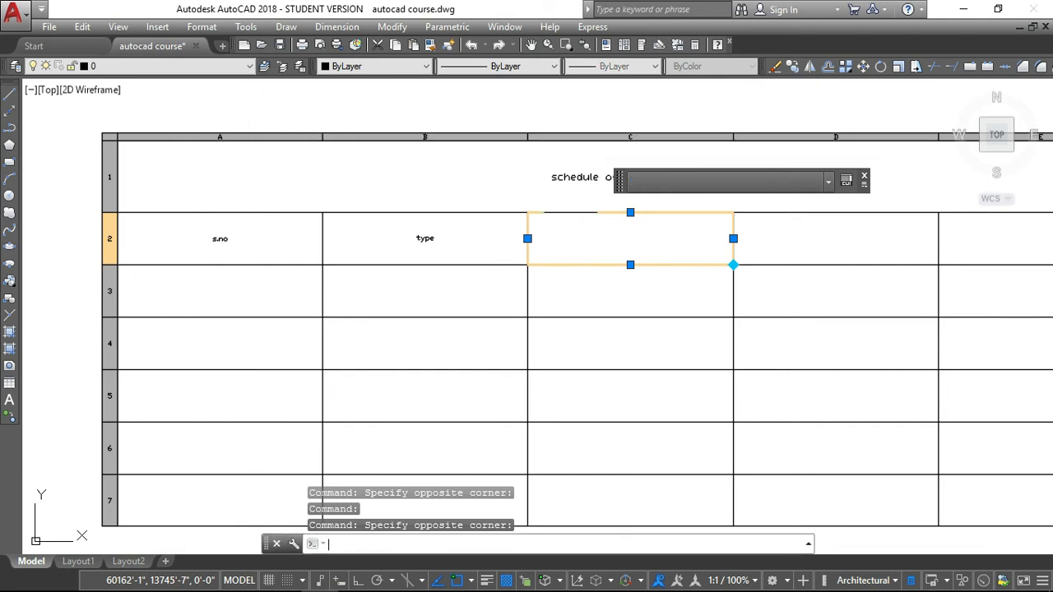
pyautogui.write('size')
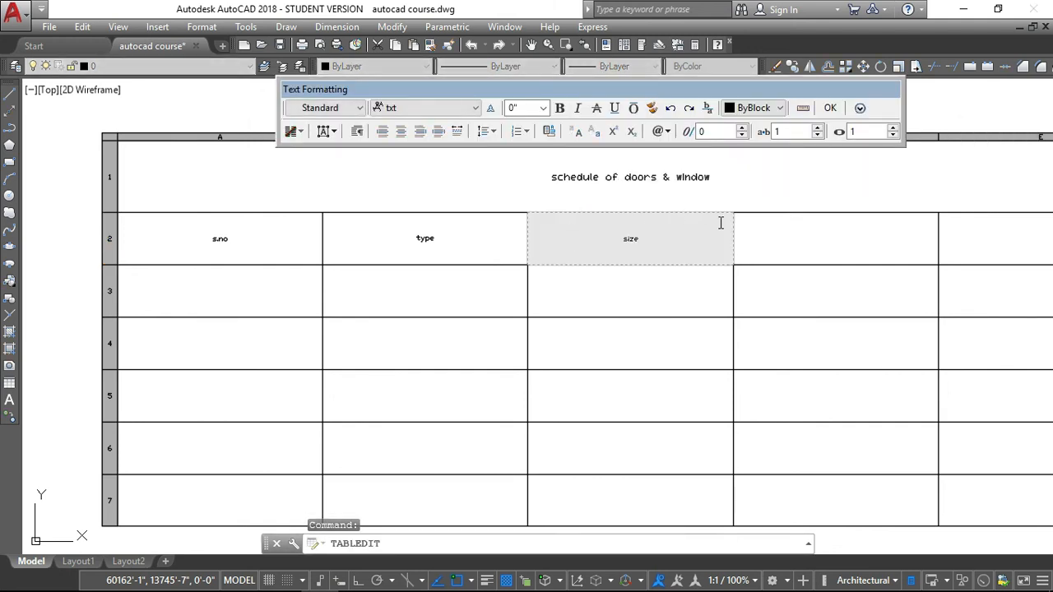
# - Enter the column heading "sill" in the fourth cell of row 2 and finish text editing
pyautogui.click(827, 241)
pyautogui.click(826, 242)
pyautogui.scroll(-5, 772, 257)
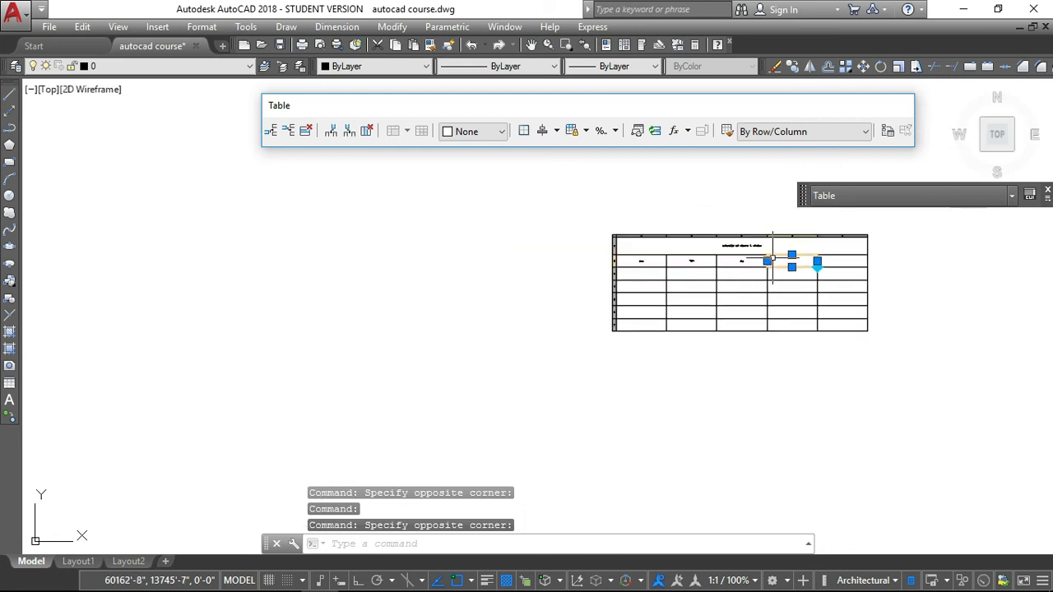
pyautogui.scroll(6, 862, 258)
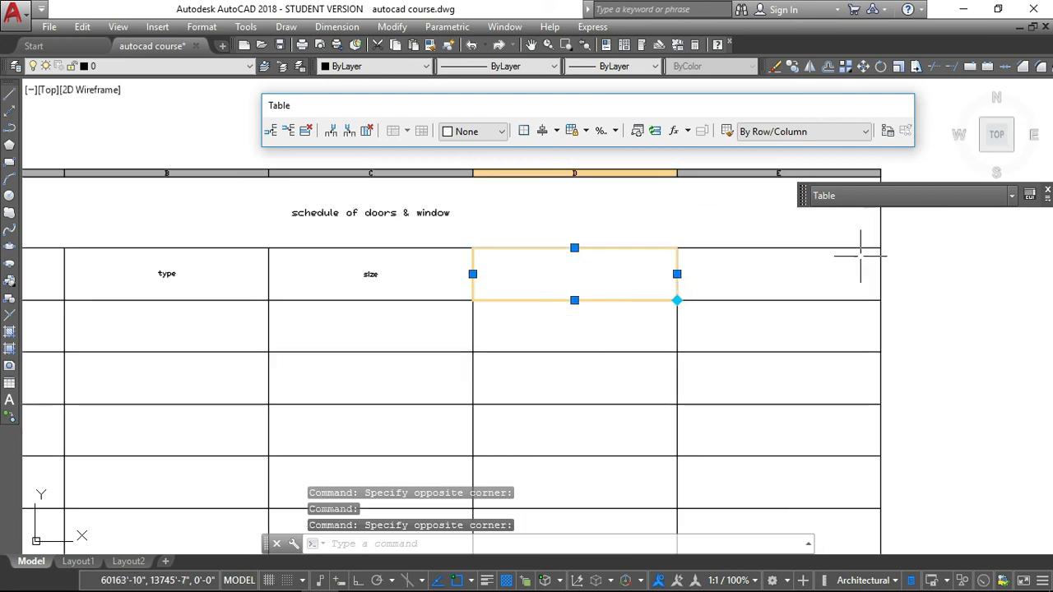
pyautogui.doubleClick(579, 261)
pyautogui.write('sill')
pyautogui.press('Return')
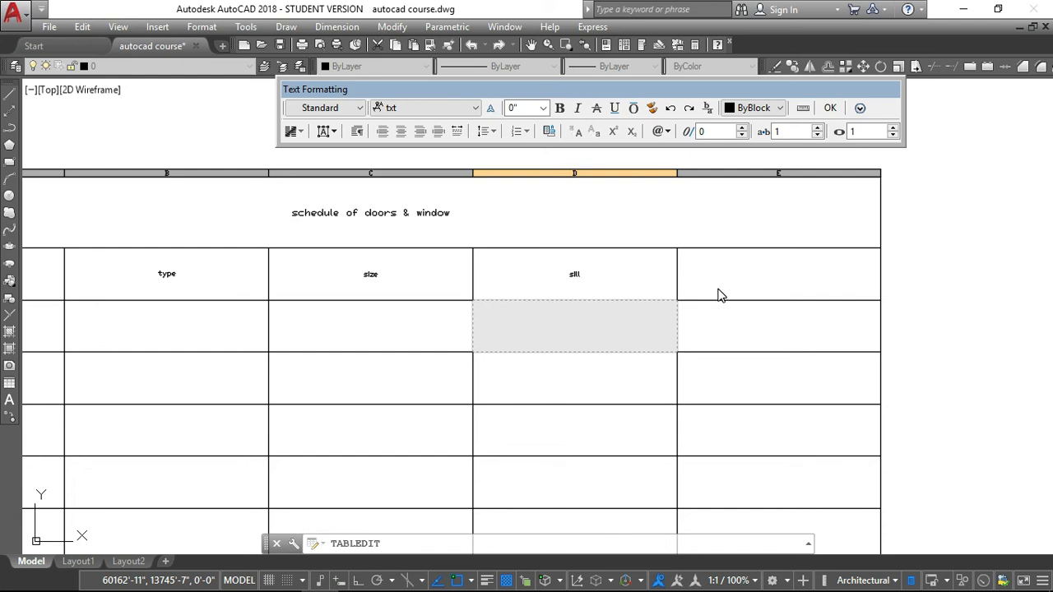
pyautogui.press('Escape')
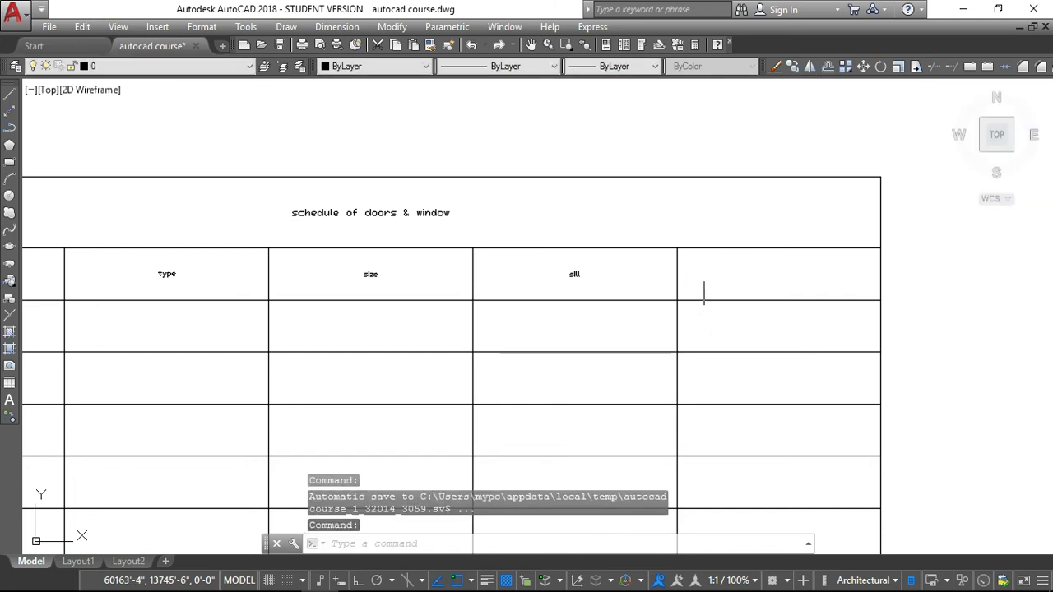
# - Enter the column heading "description" in the last cell of row 2
pyautogui.click(704, 278)
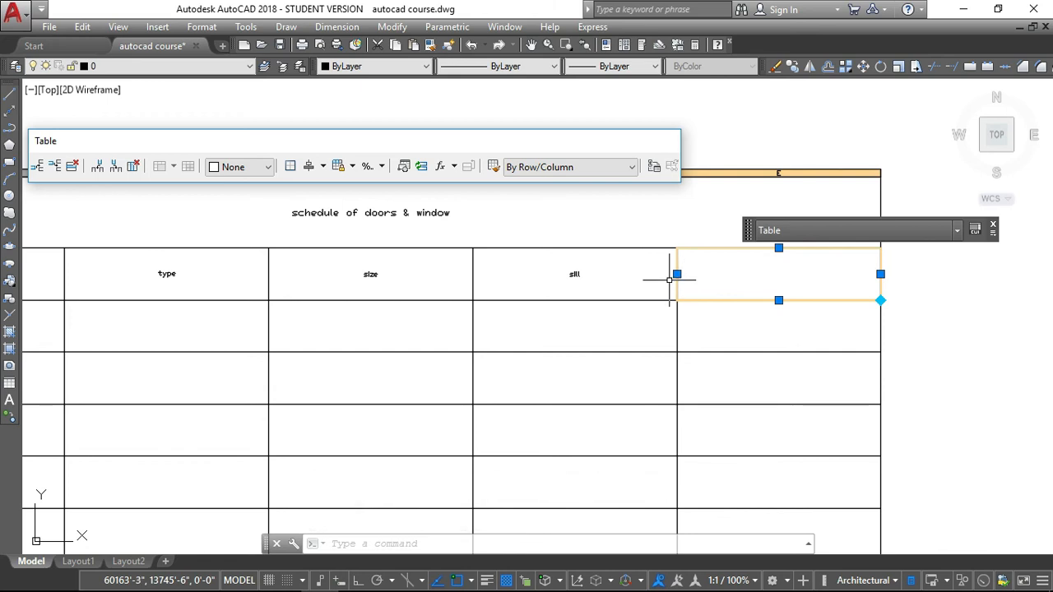
pyautogui.write('des')
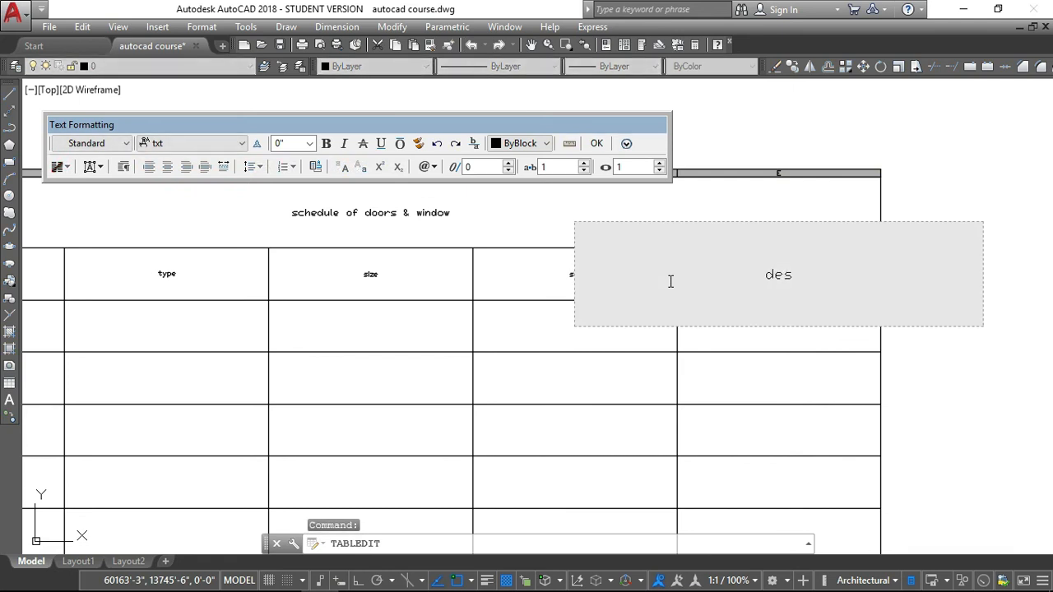
pyautogui.write('cription')
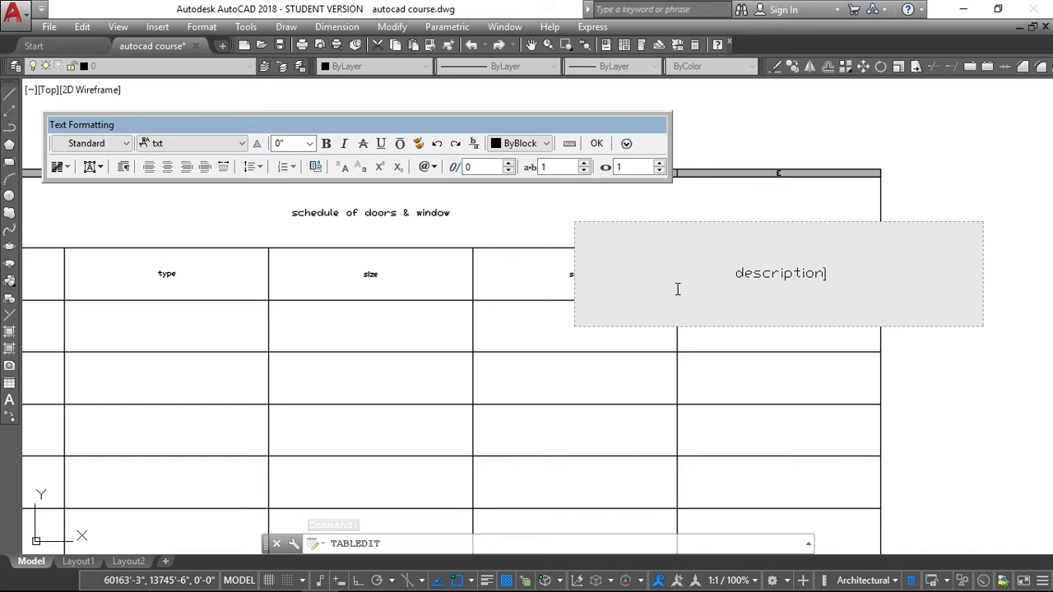
pyautogui.click(539, 336)
# - Number the first three cells under the s.no heading 1, 2 and 3
pyautogui.scroll(-2, 639, 202)
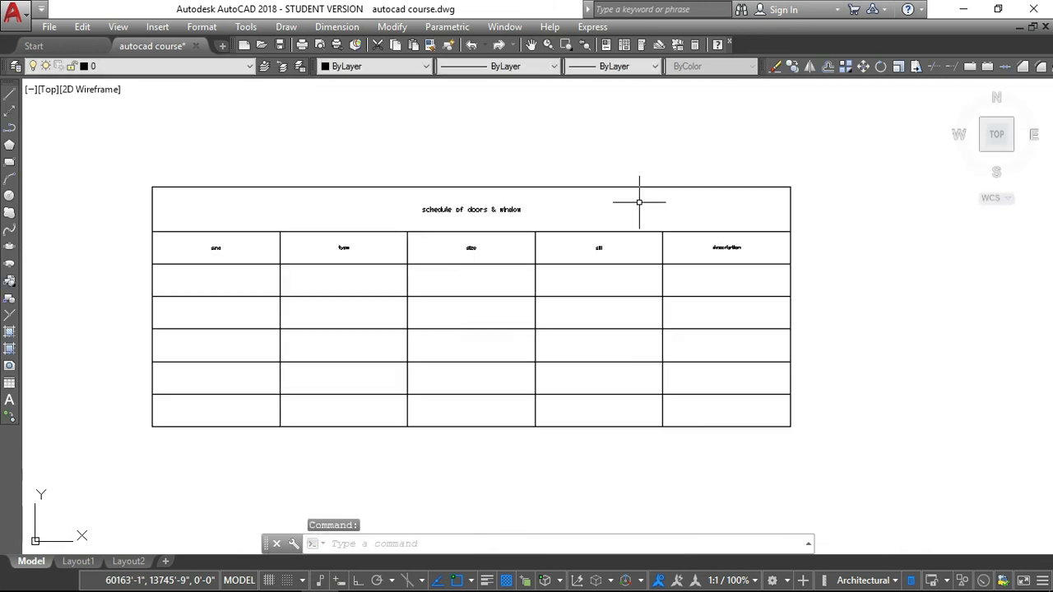
pyautogui.click(199, 279)
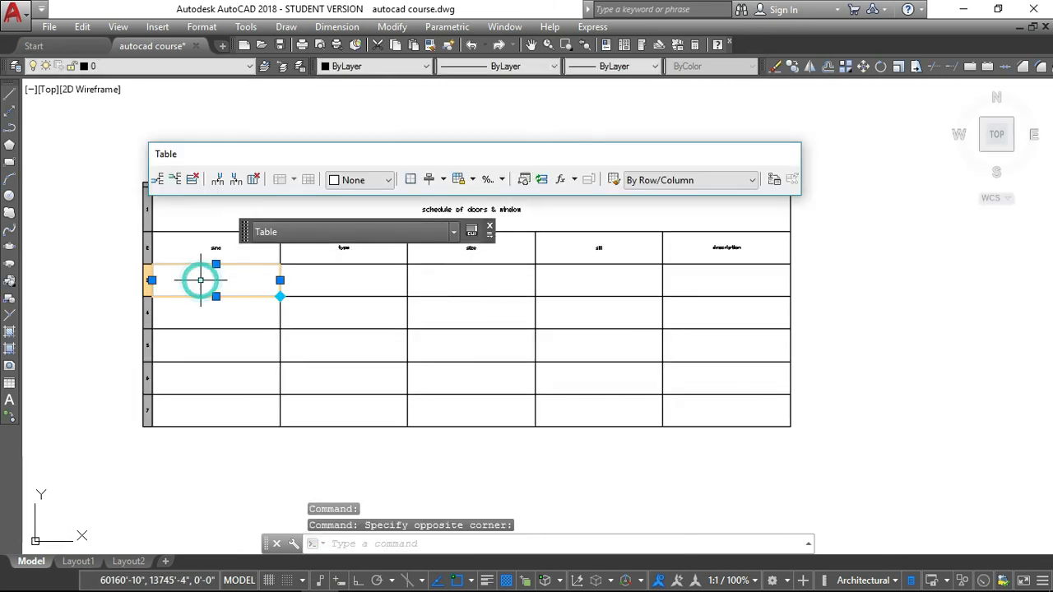
pyautogui.doubleClick(206, 281)
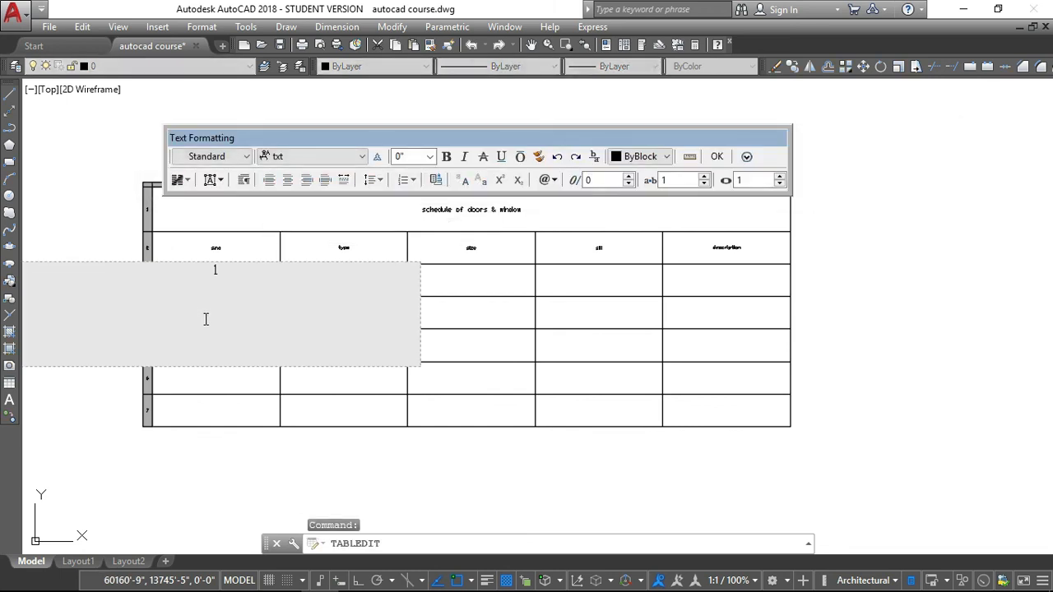
pyautogui.click(716, 158)
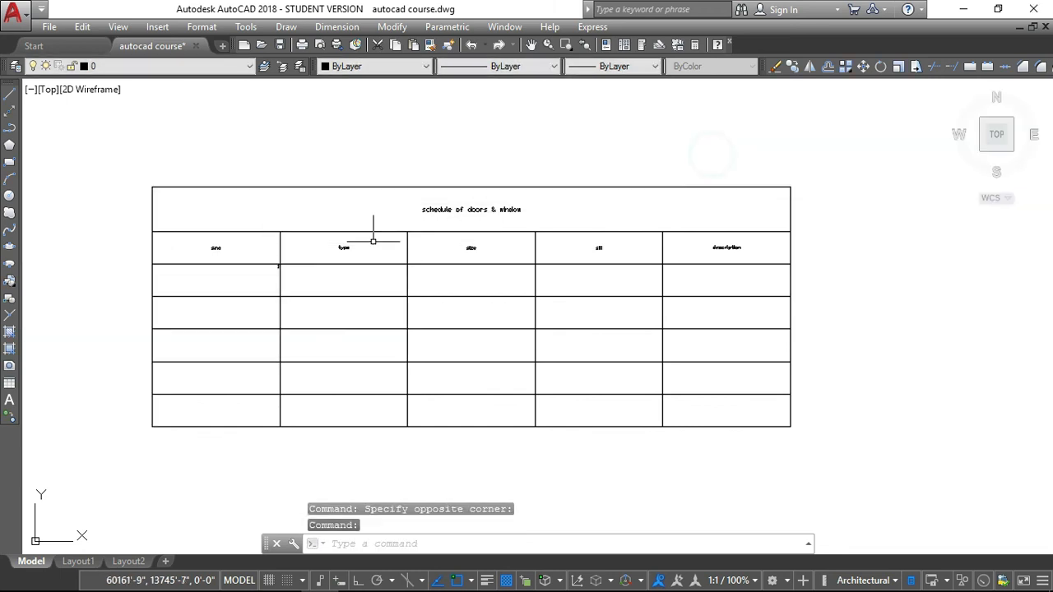
pyautogui.click(212, 323)
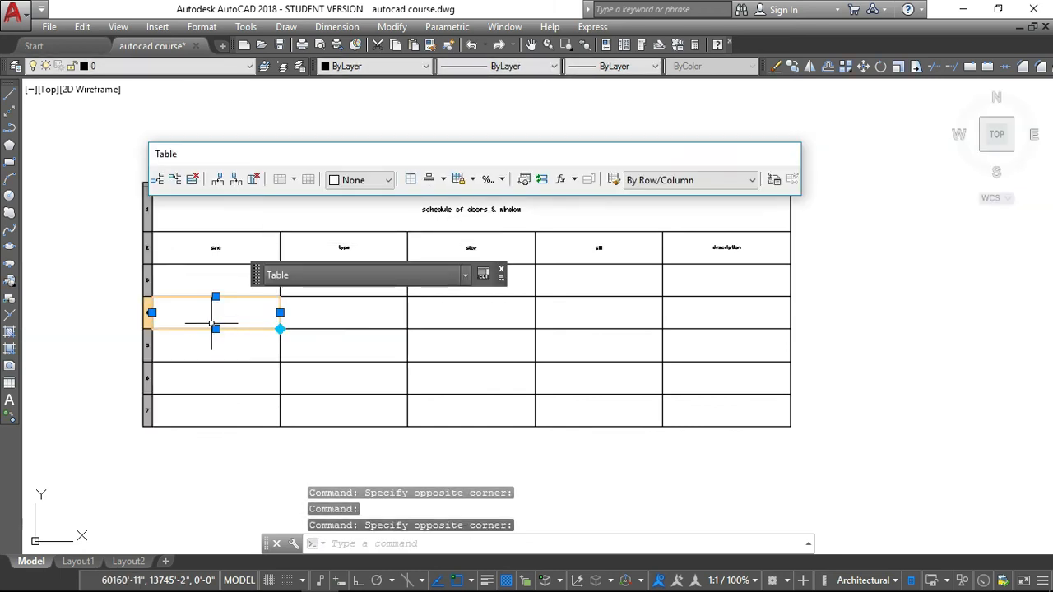
pyautogui.write('2')
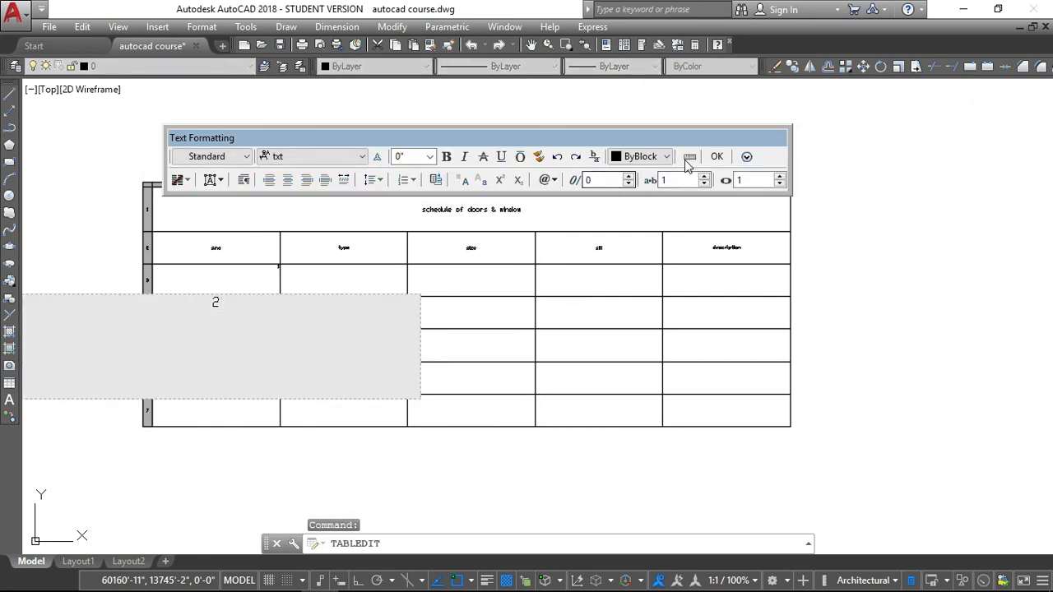
pyautogui.click(716, 157)
pyautogui.click(205, 357)
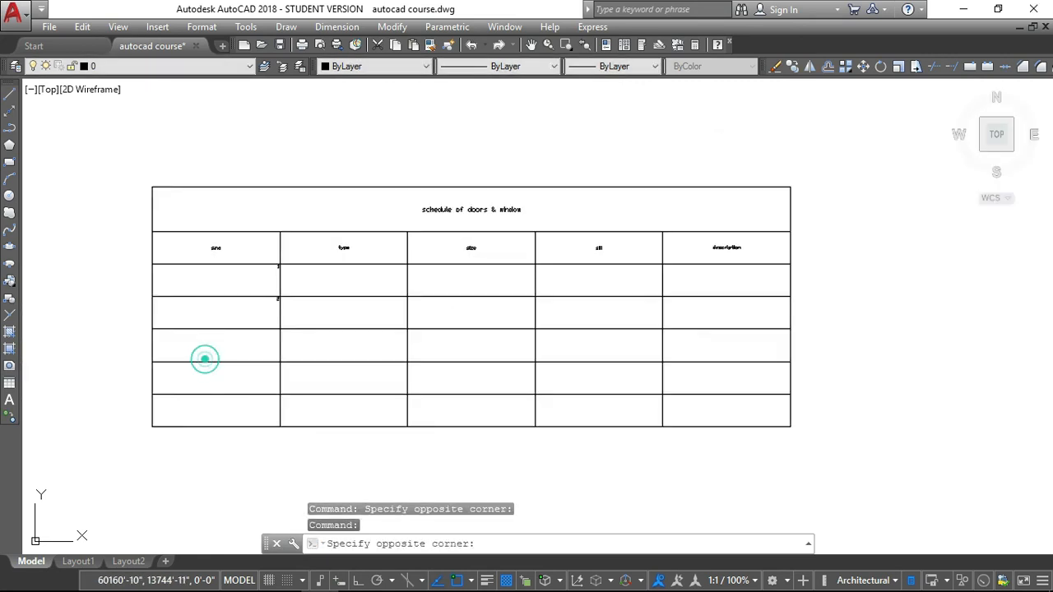
pyautogui.write('3')
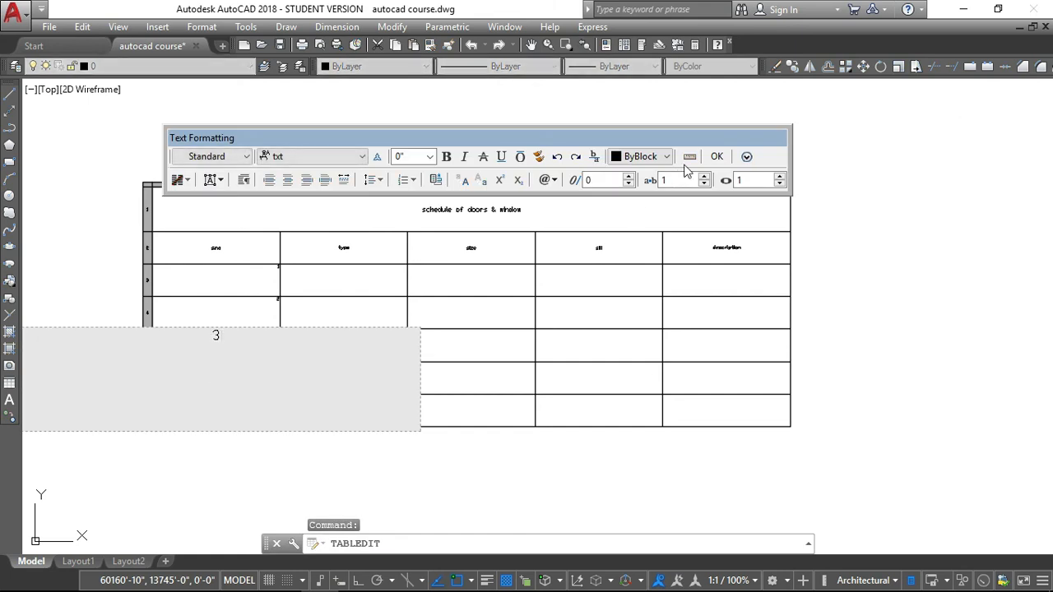
pyautogui.click(717, 156)
# - Number the last two cells of the s.no column 4 and 5
pyautogui.click(207, 389)
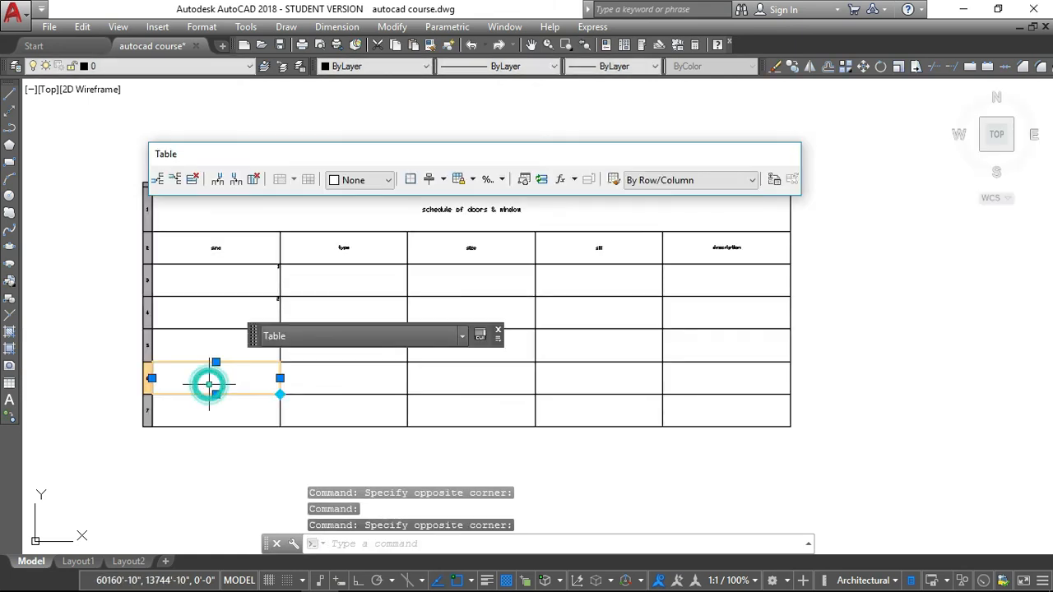
pyautogui.write('4')
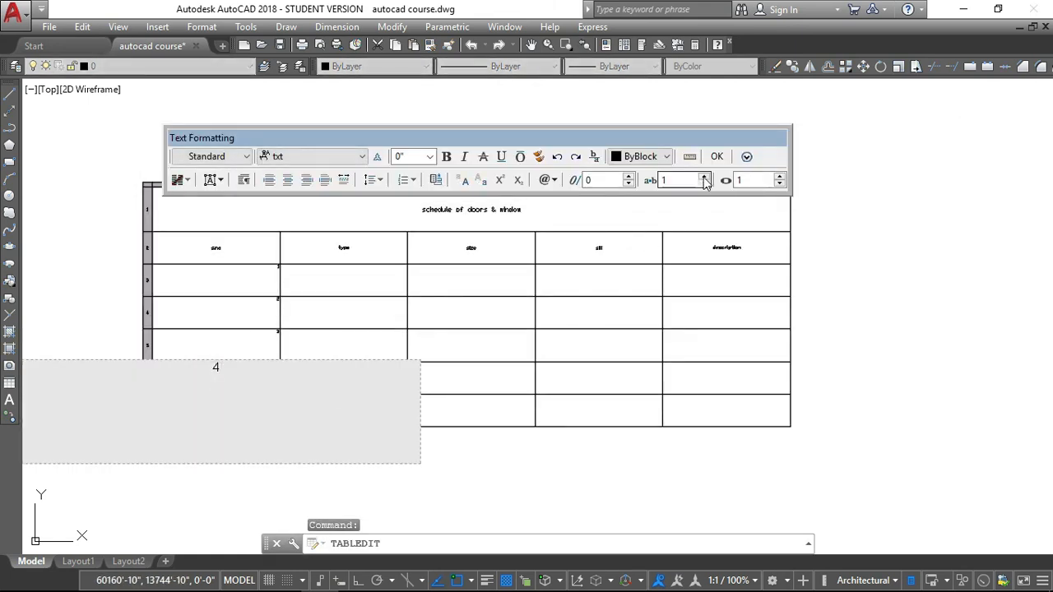
pyautogui.click(716, 156)
pyautogui.click(248, 422)
pyautogui.click(249, 421)
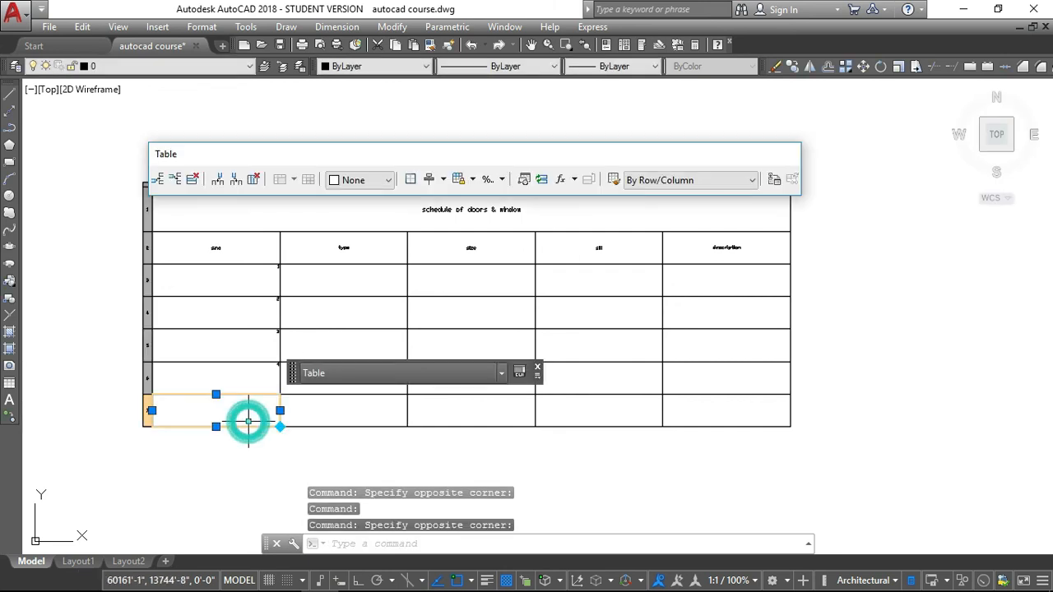
pyautogui.write('5')
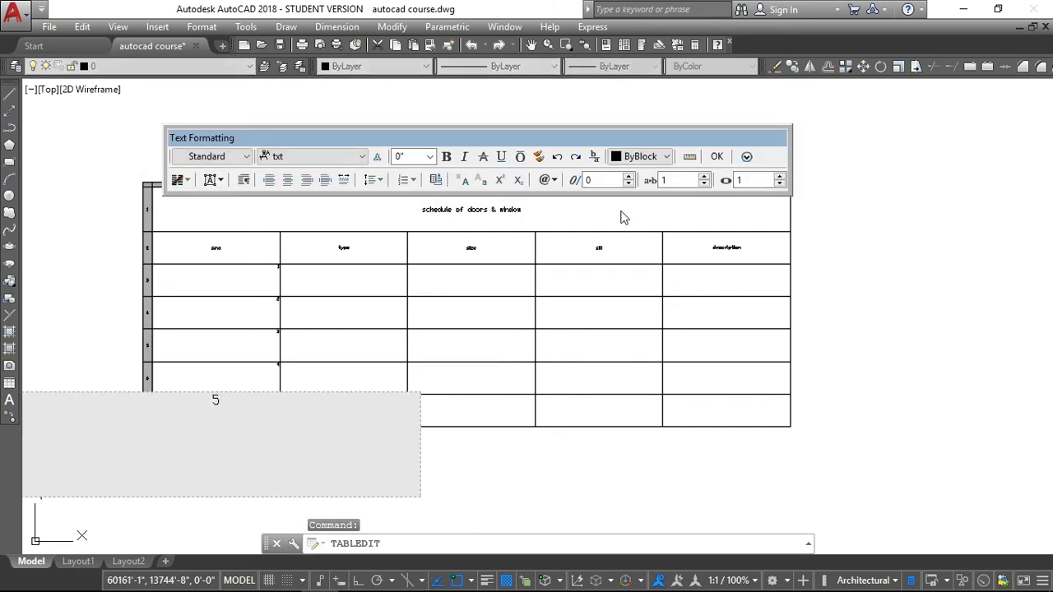
pyautogui.click(716, 156)
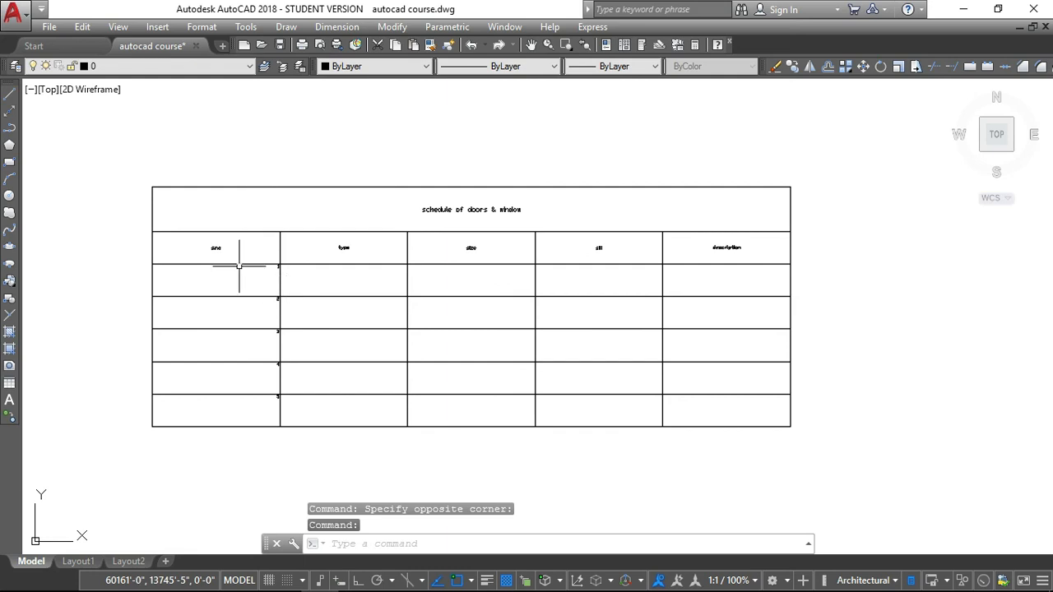
# - Set the alignment of the five numbered cells in the s.no column to Middle Center
pyautogui.click(238, 266)
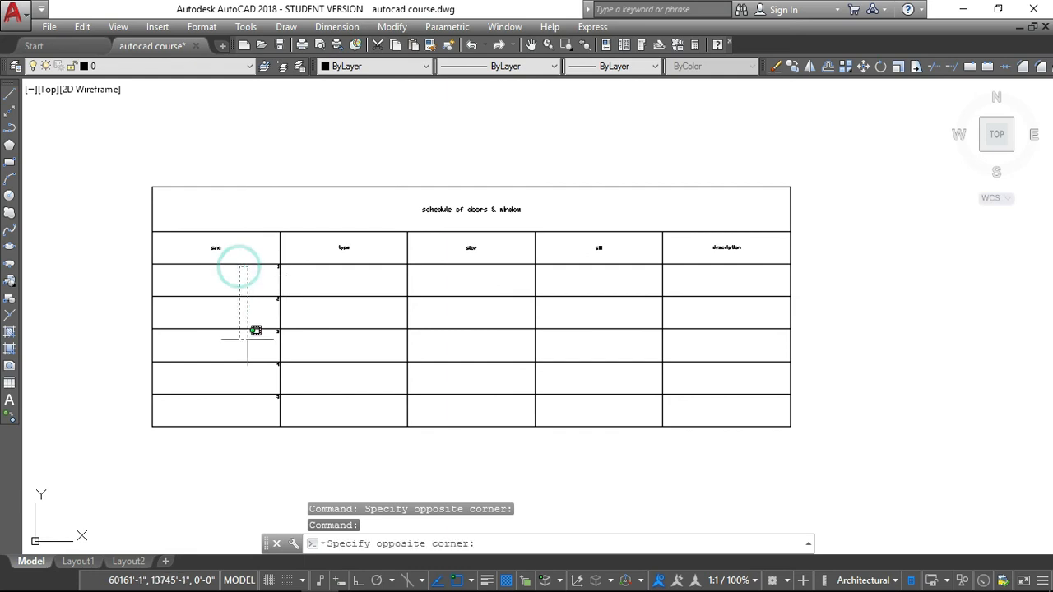
pyautogui.click(286, 417)
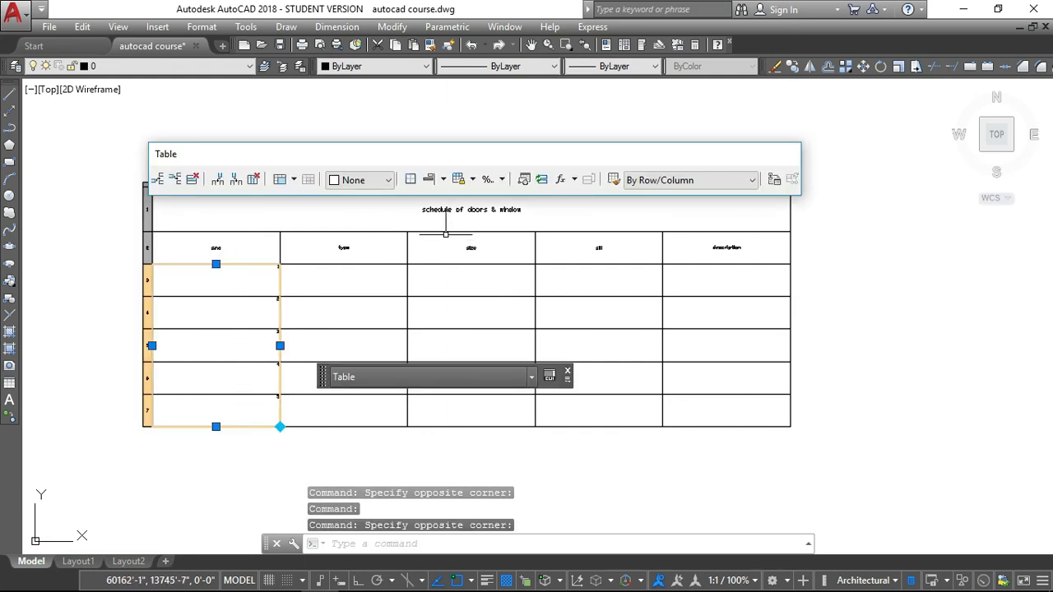
pyautogui.click(445, 180)
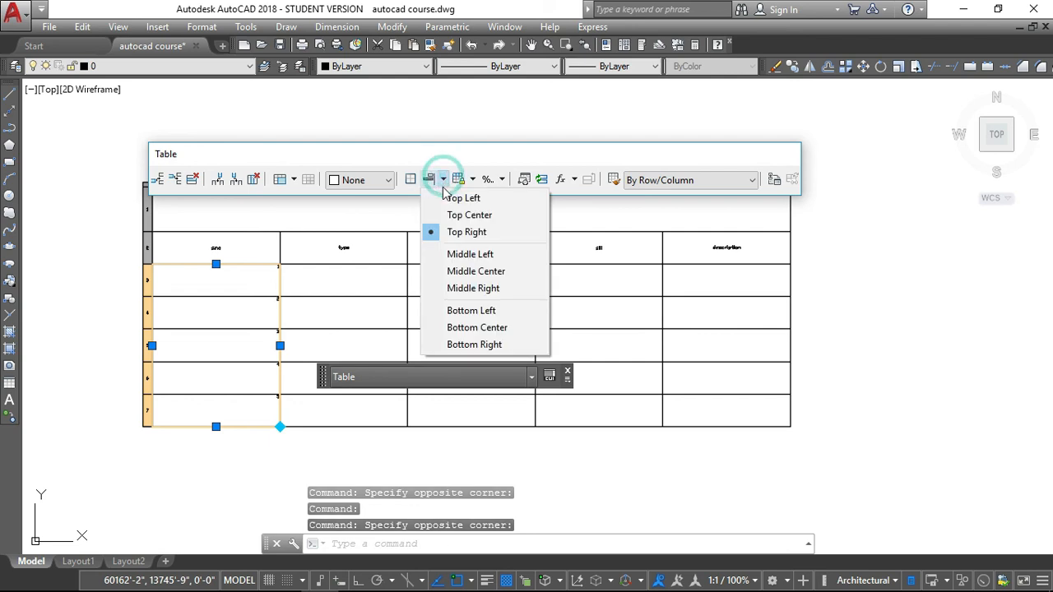
pyautogui.click(464, 274)
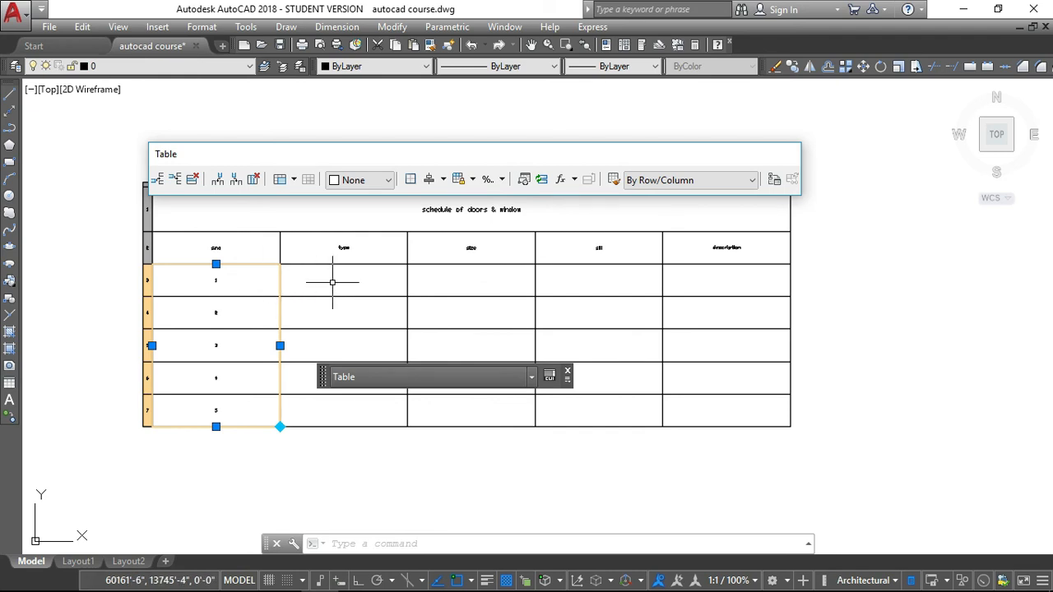
pyautogui.doubleClick(219, 280)
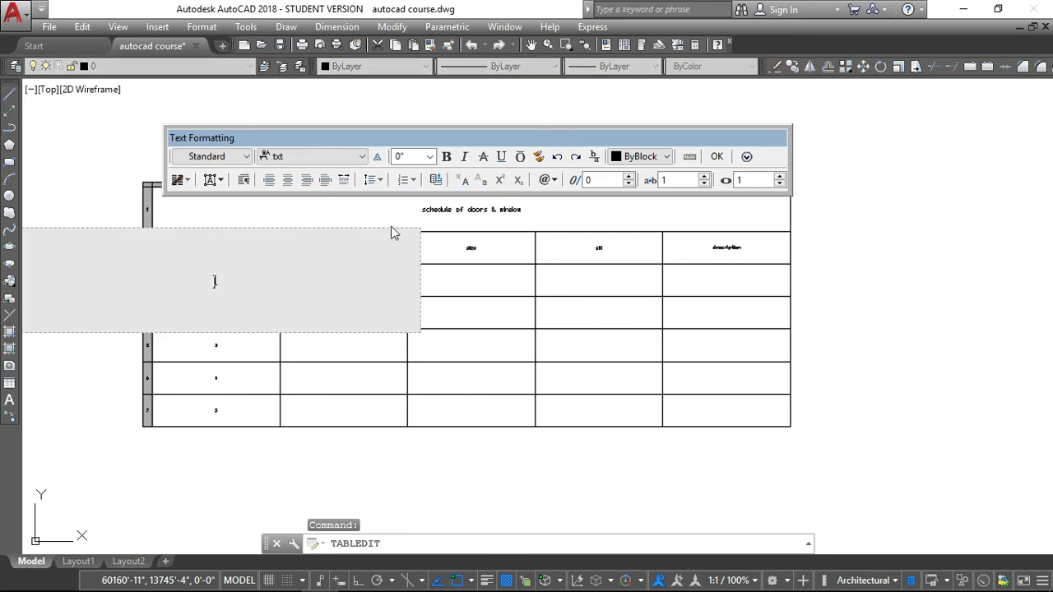
pyautogui.click(297, 292)
# - Enter D1 in the first cell under the type heading and finish text editing
pyautogui.click(337, 285)
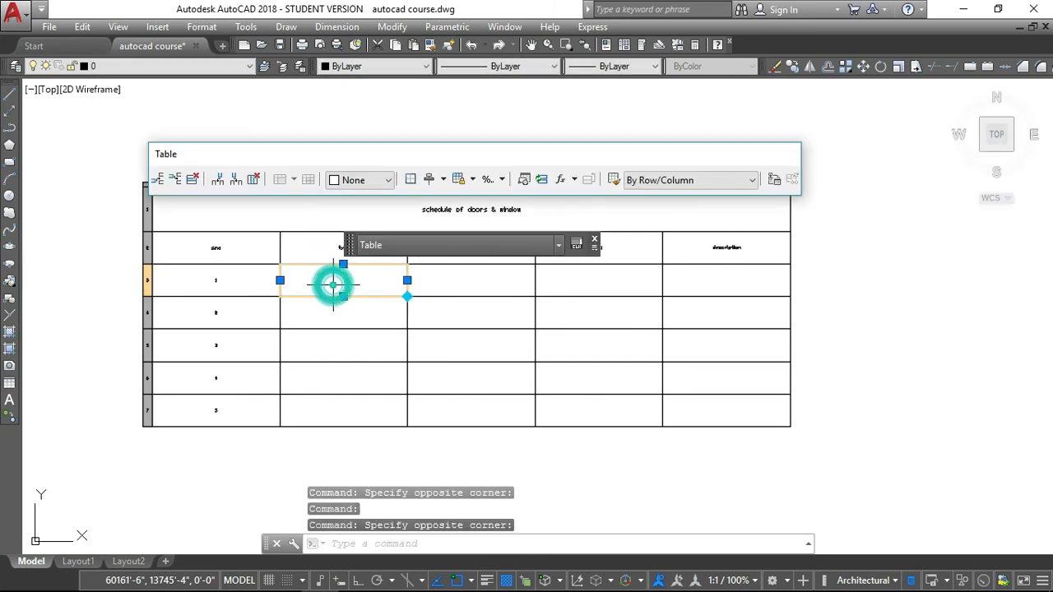
pyautogui.scroll(4, 343, 296)
pyautogui.scroll(-4, 340, 293)
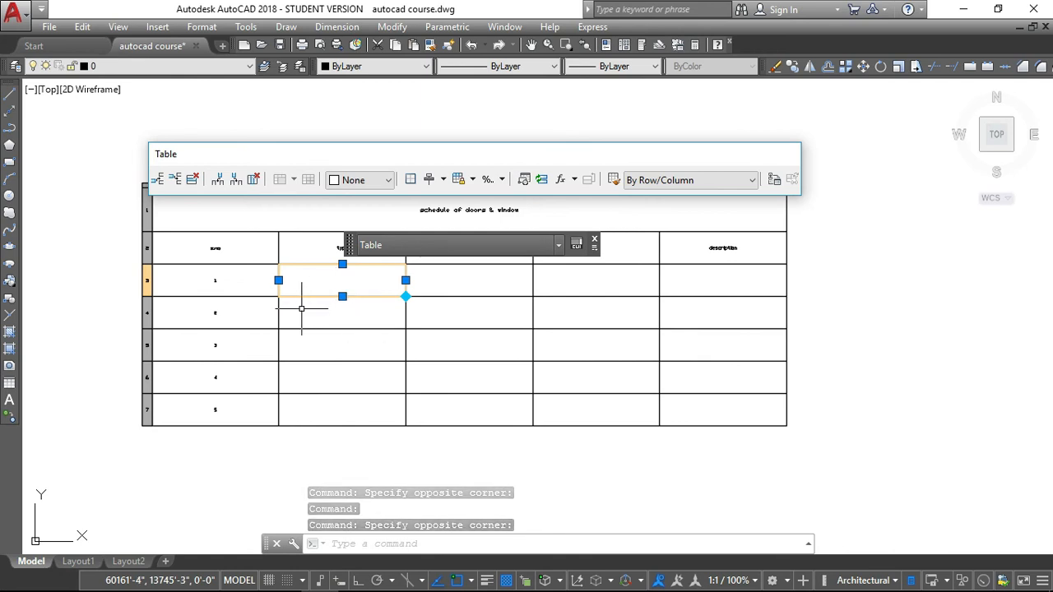
pyautogui.write('d')
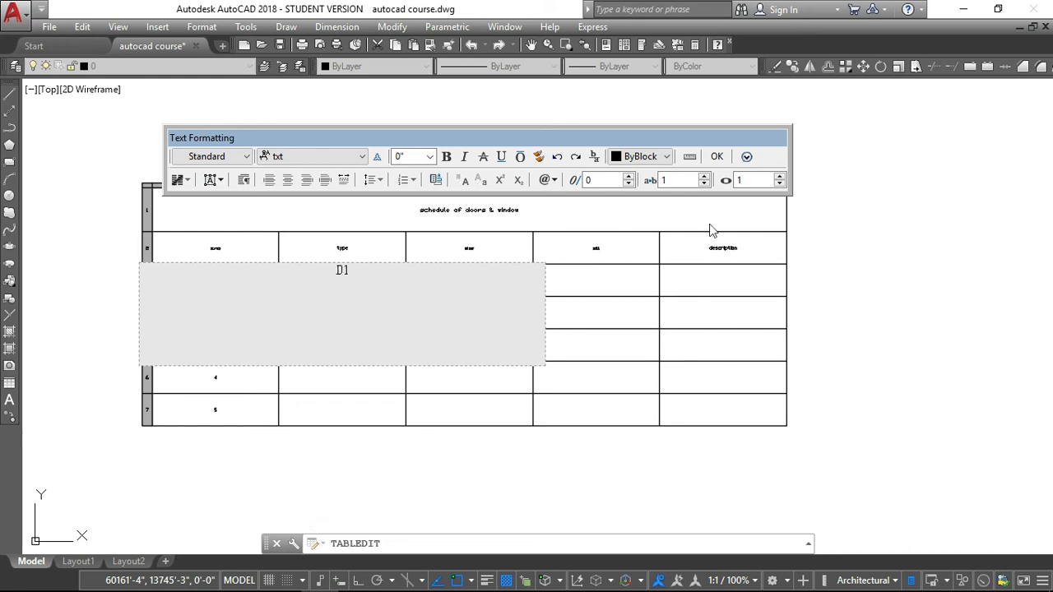
pyautogui.click(716, 157)
# - Enter D2 and D3 in the second and third cells under the type heading
pyautogui.click(340, 318)
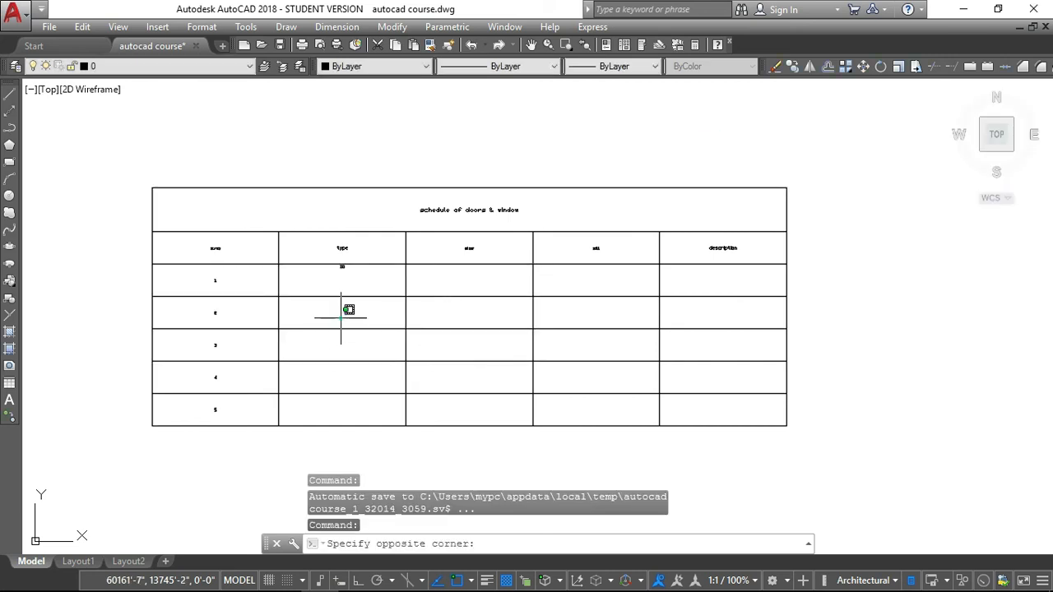
pyautogui.click(340, 317)
pyautogui.write('D')
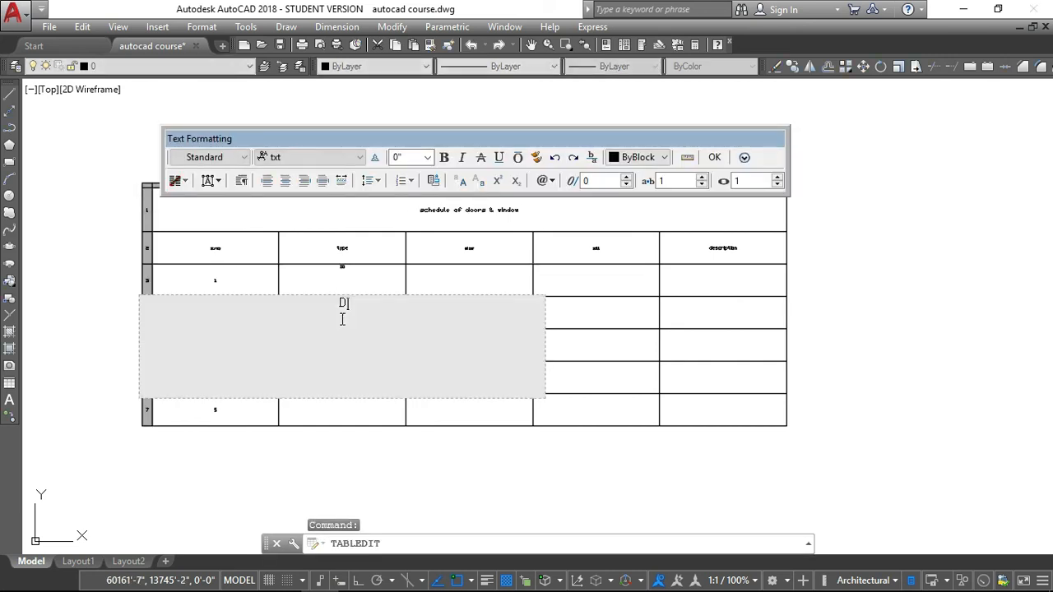
pyautogui.write('2')
pyautogui.click(714, 157)
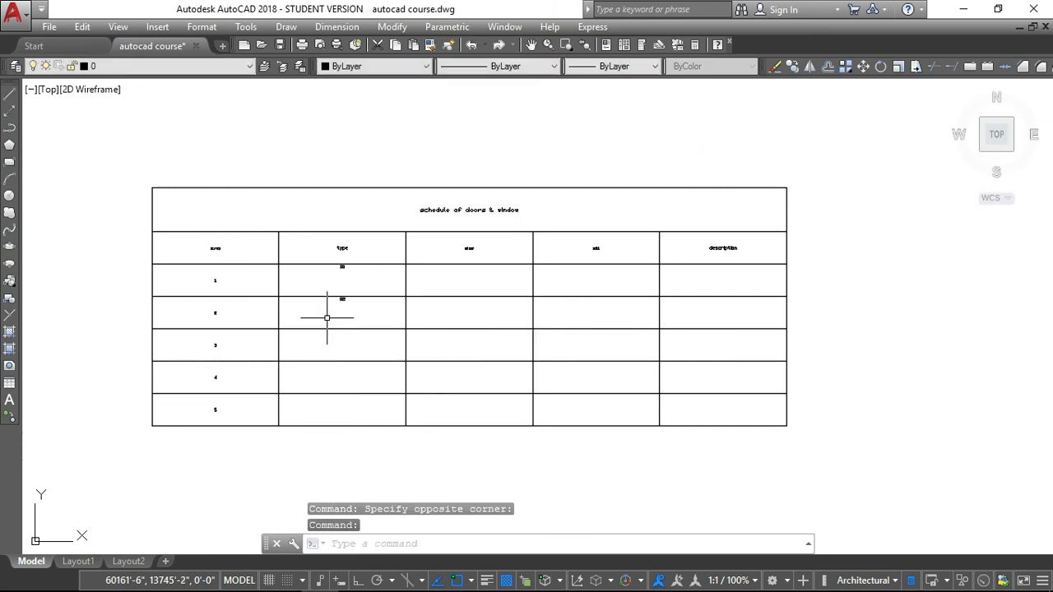
pyautogui.click(342, 333)
pyautogui.click(337, 343)
pyautogui.write('D3')
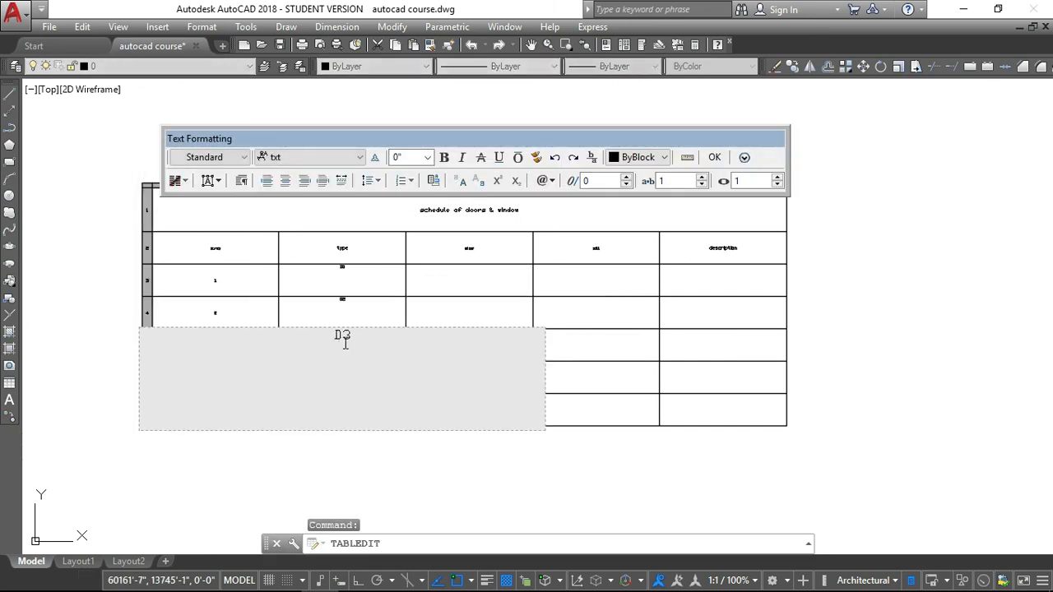
pyautogui.click(714, 157)
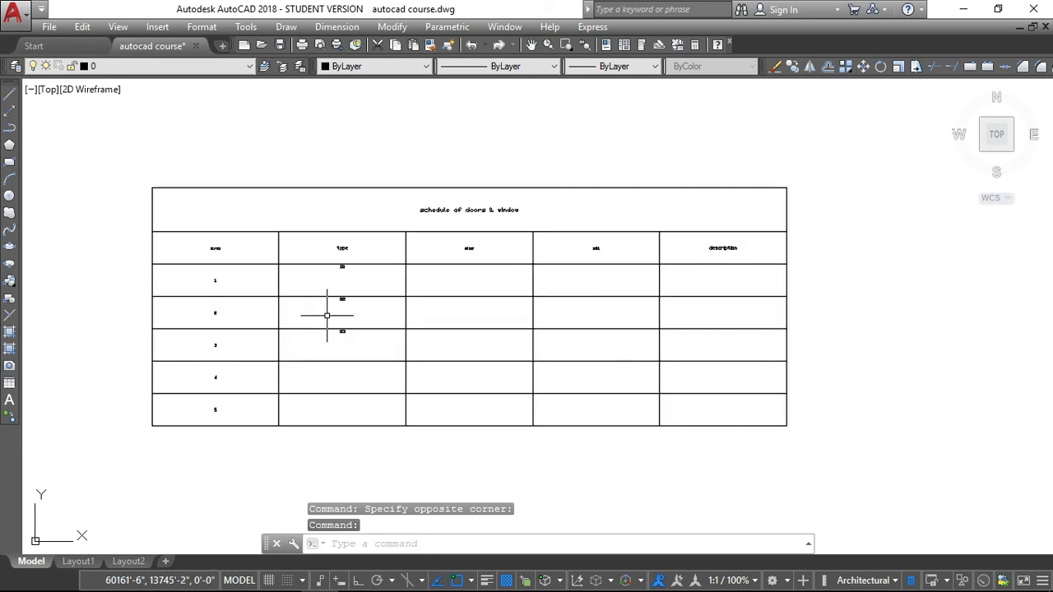
# - Enter W1 in the fourth cell under the type heading and finish text editing
pyautogui.scroll(5, 340, 270)
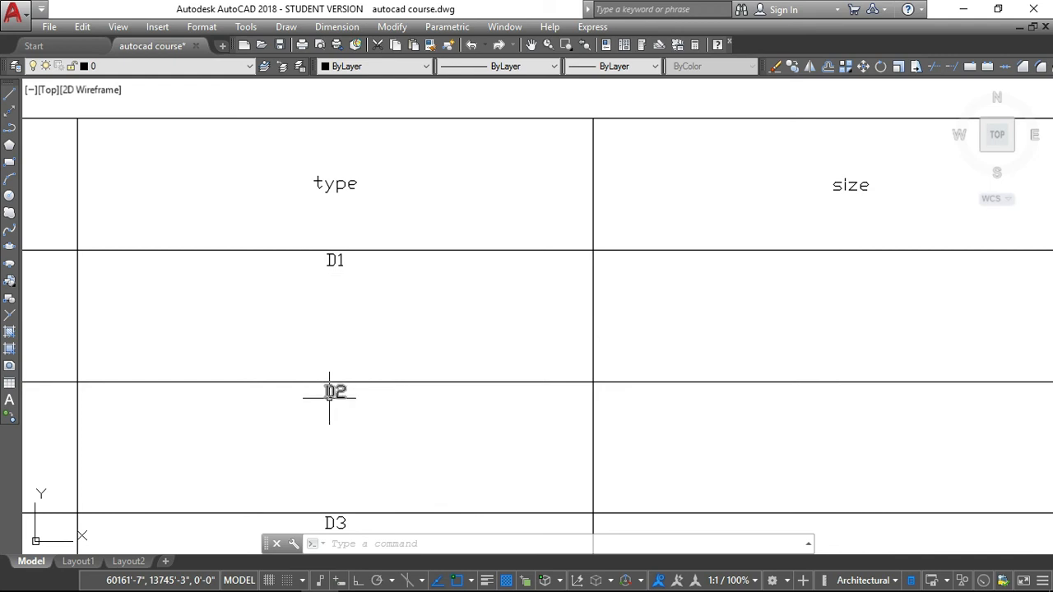
pyautogui.scroll(-5, 321, 387)
pyautogui.scroll(-5, 324, 418)
pyautogui.scroll(8, 324, 417)
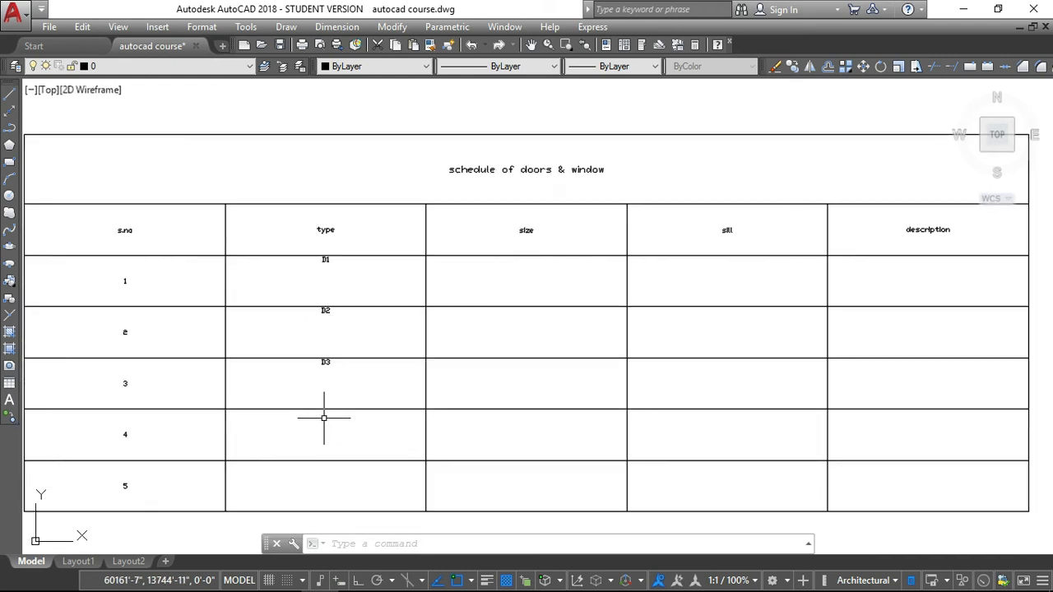
pyautogui.scroll(-5, 322, 417)
pyautogui.scroll(5, 328, 434)
pyautogui.click(322, 364)
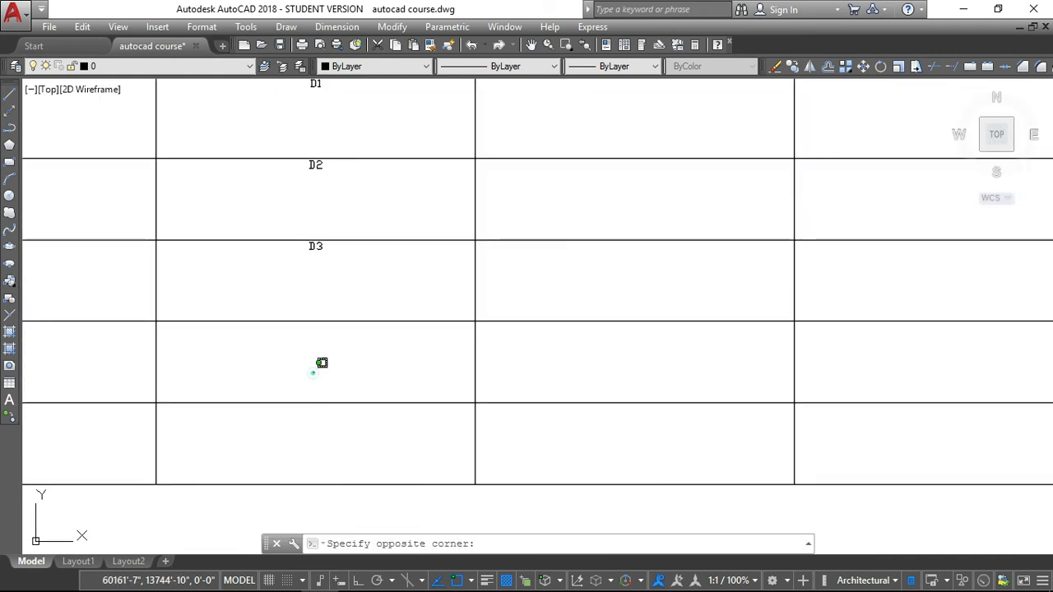
pyautogui.doubleClick(313, 369)
pyautogui.write('W1')
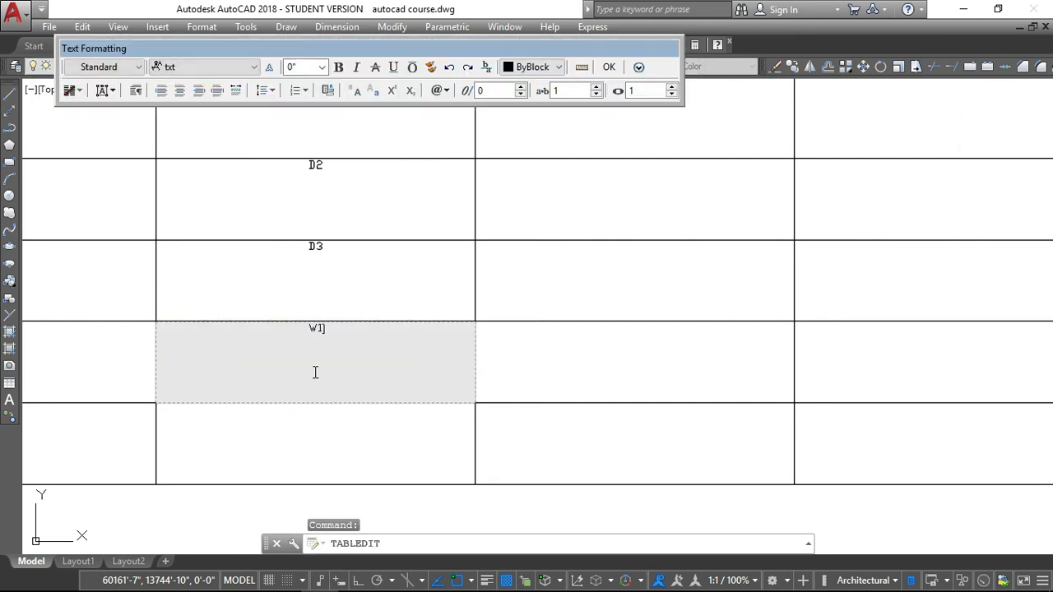
pyautogui.click(609, 66)
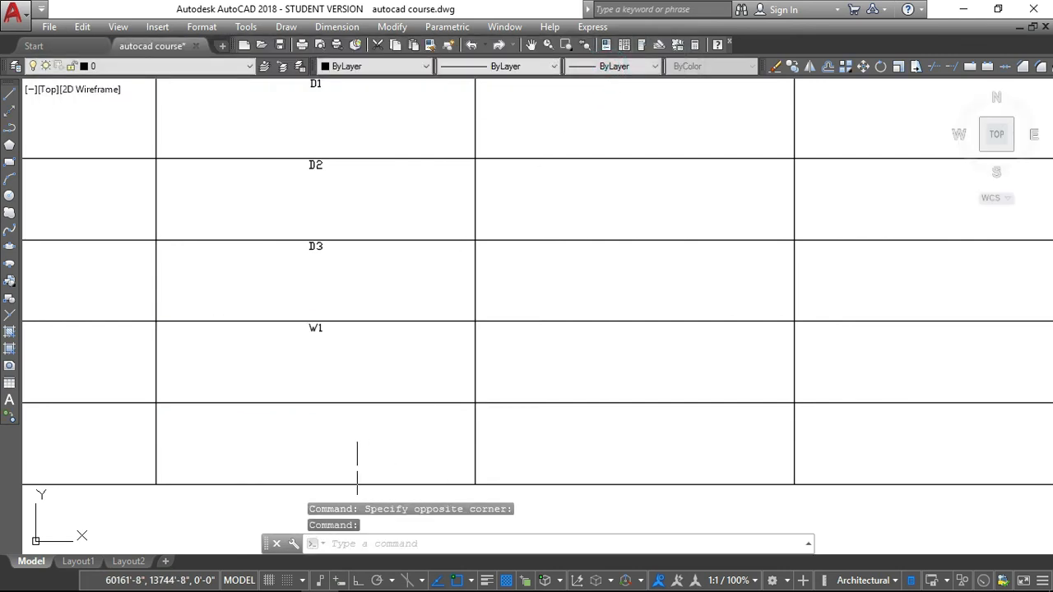
# - Enter W2 in the last cell under the type heading and finish text editing
pyautogui.click(349, 468)
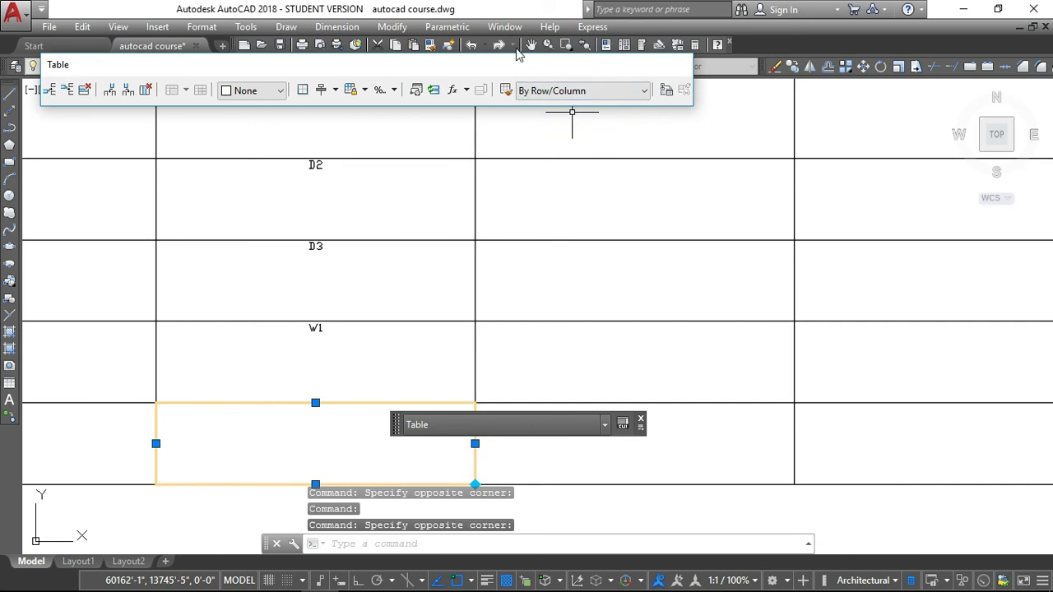
pyautogui.scroll(-4, 436, 191)
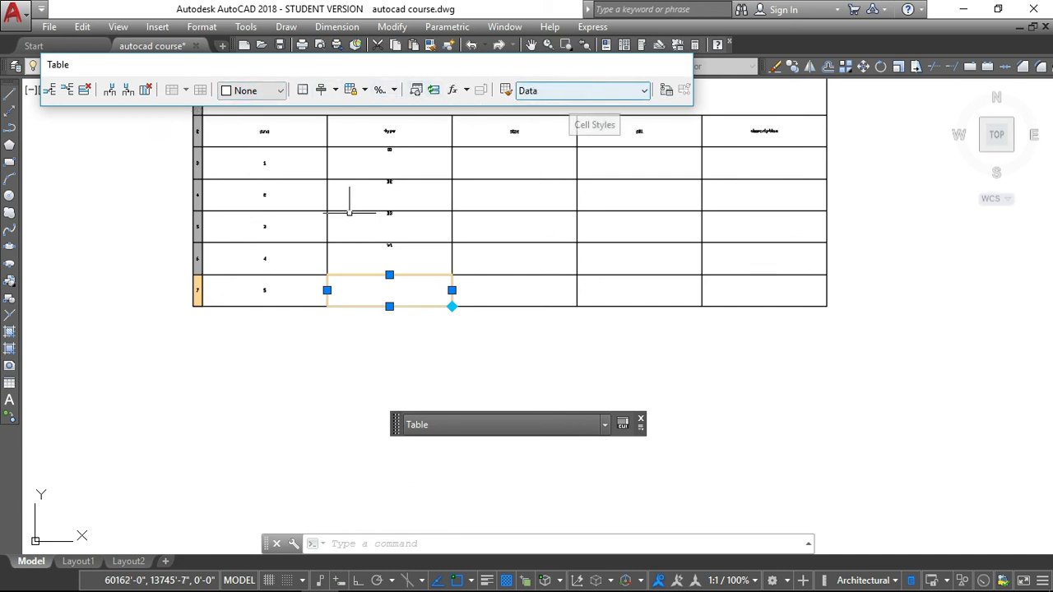
pyautogui.doubleClick(384, 288)
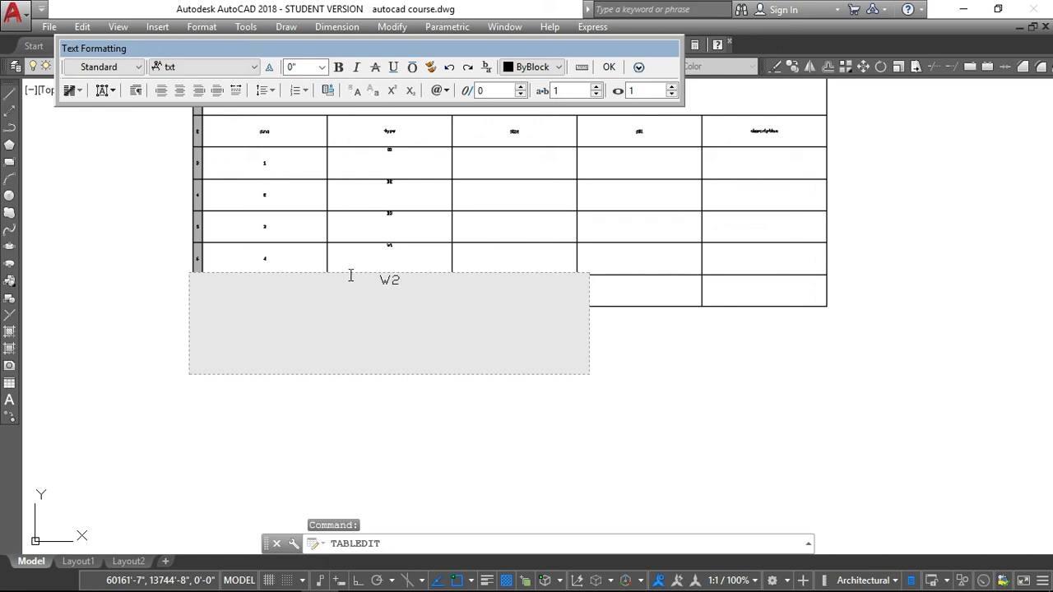
pyautogui.click(609, 66)
pyautogui.scroll(-4, 305, 329)
pyautogui.scroll(2, 344, 243)
pyautogui.scroll(2, 348, 243)
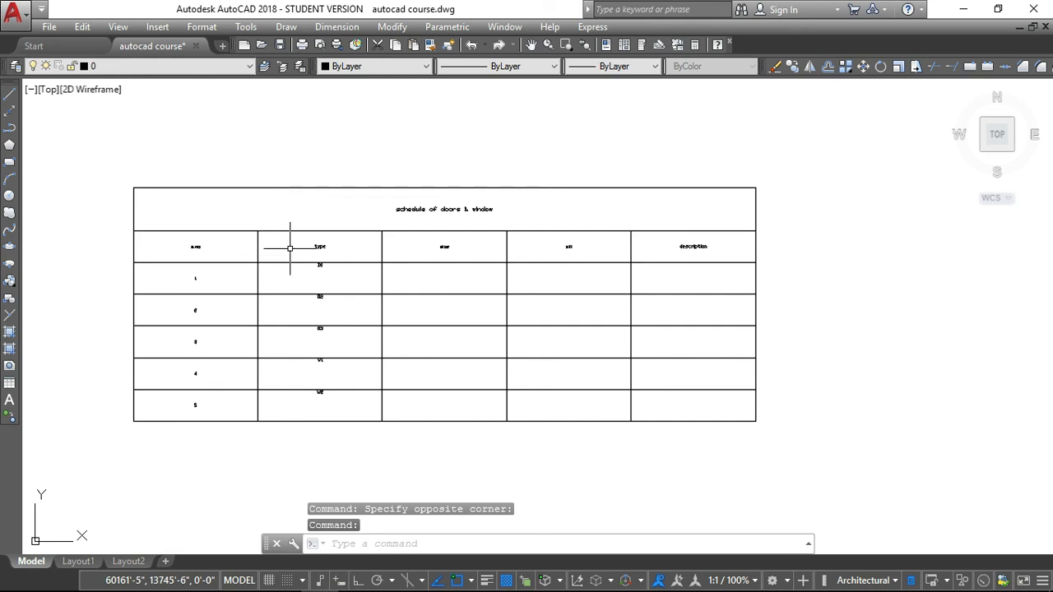
pyautogui.click(291, 245)
pyautogui.click(293, 263)
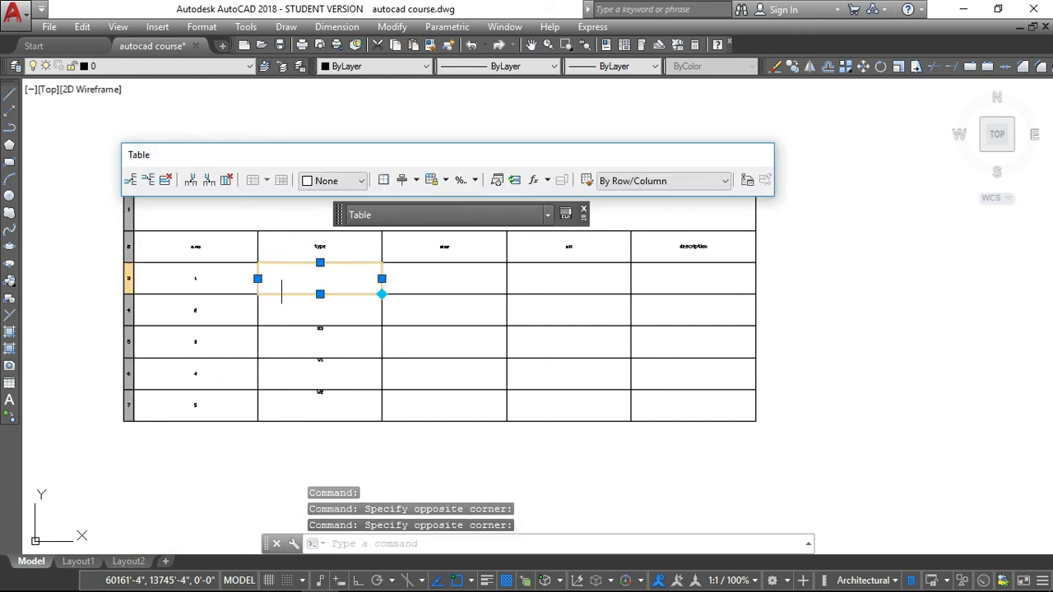
pyautogui.click(312, 238)
pyautogui.click(314, 243)
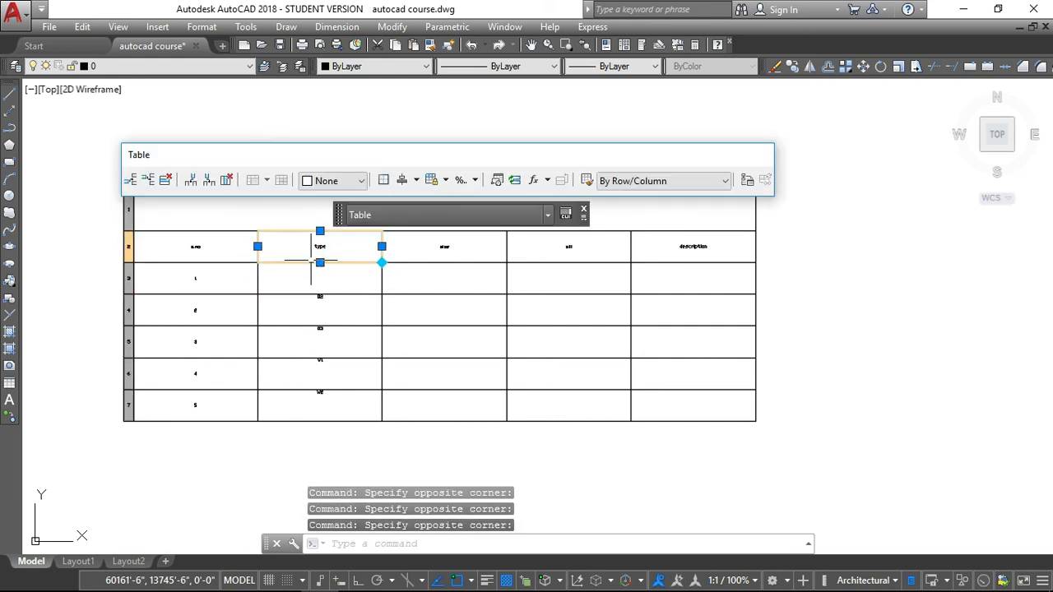
pyautogui.hotkey('ctrl', 'z')
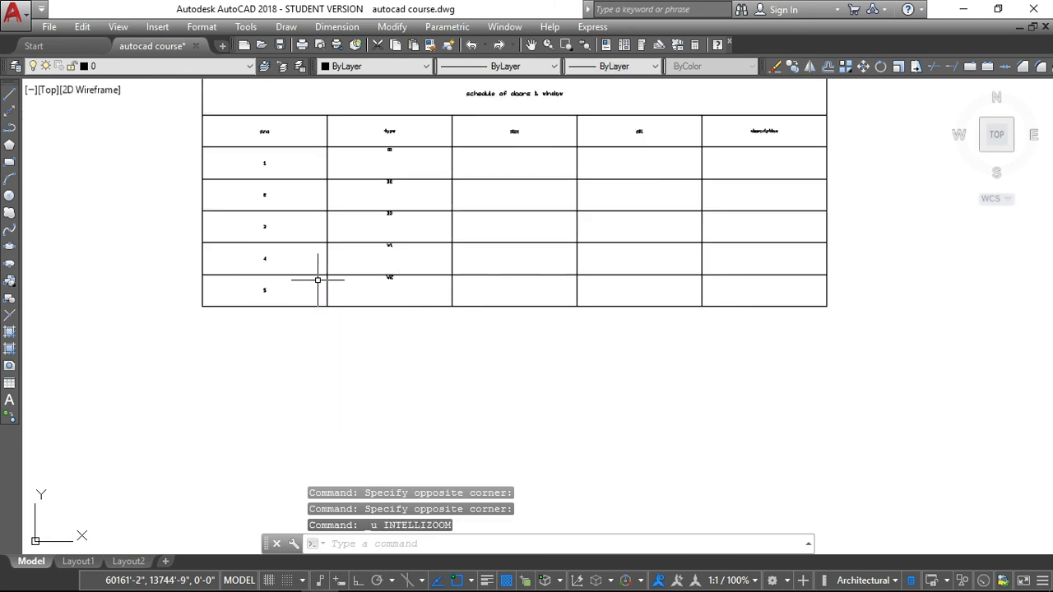
# - Set the alignment of the type column cells D1 to W2 to Middle Center
pyautogui.scroll(2, 369, 192)
pyautogui.scroll(-1, 387, 140)
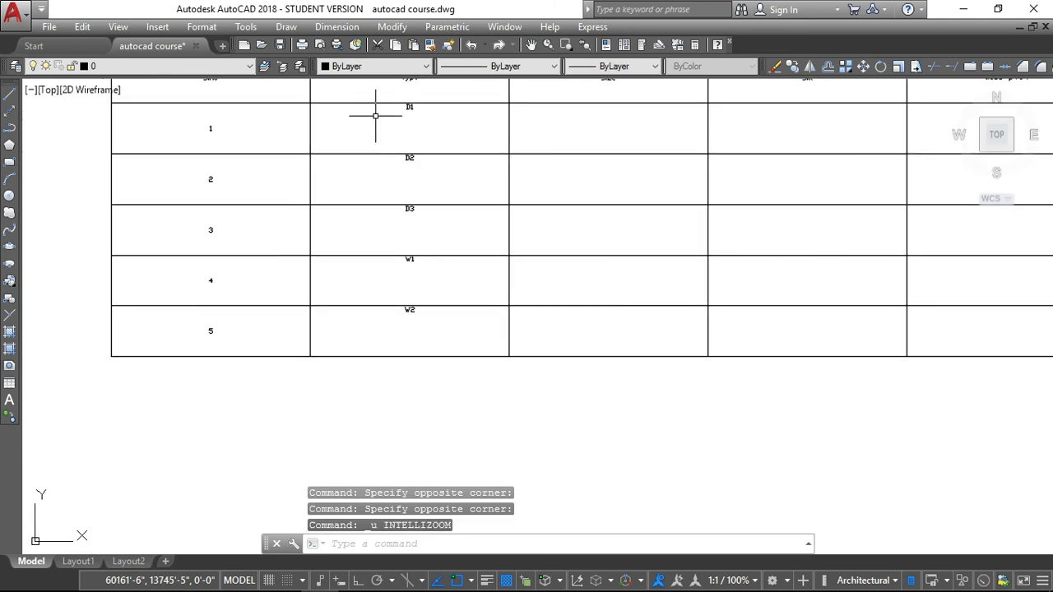
pyautogui.click(370, 112)
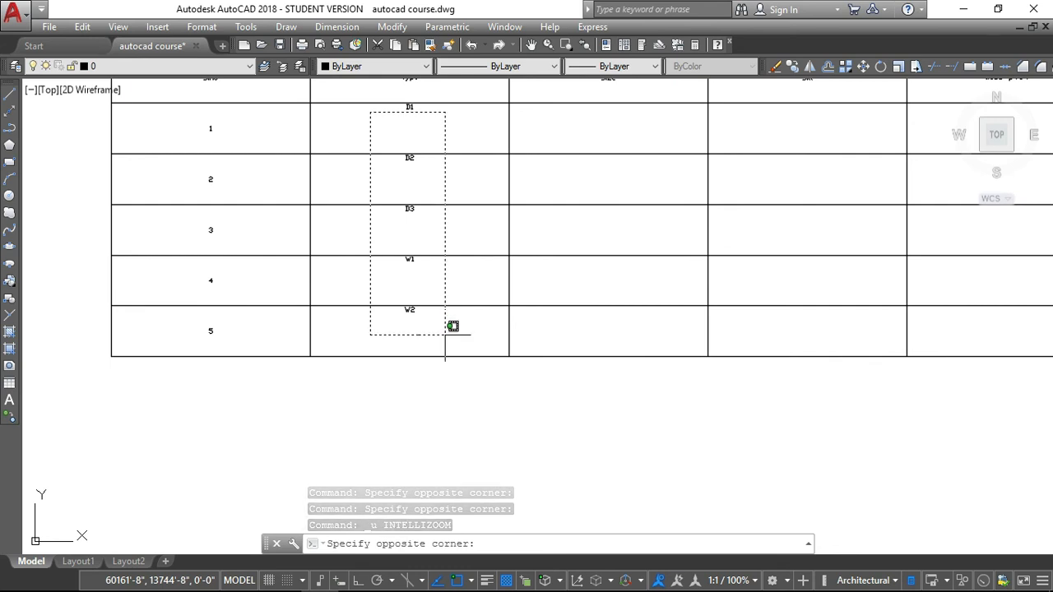
pyautogui.click(445, 335)
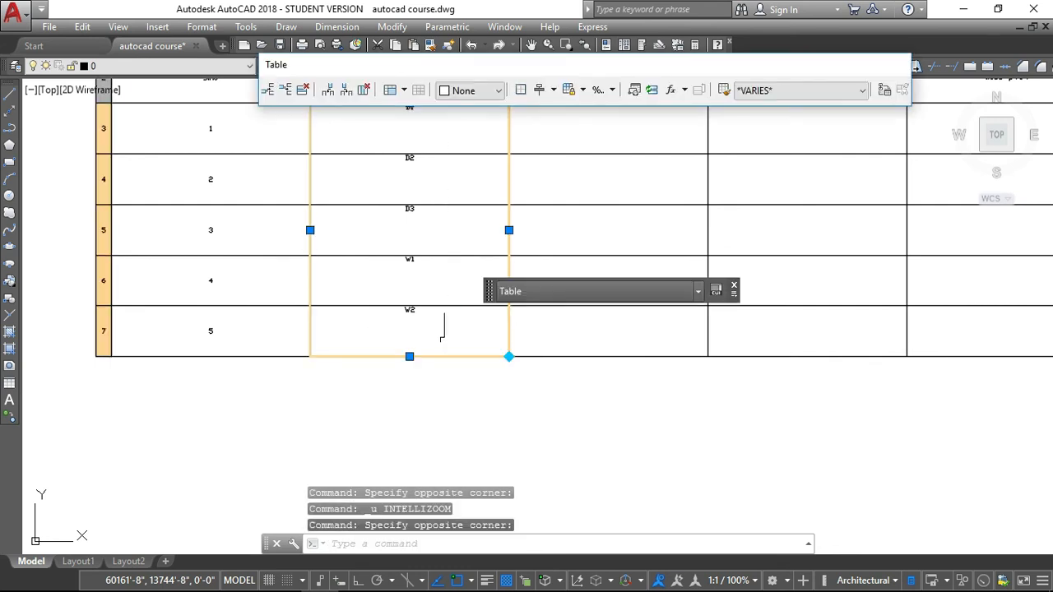
pyautogui.click(555, 93)
pyautogui.click(572, 182)
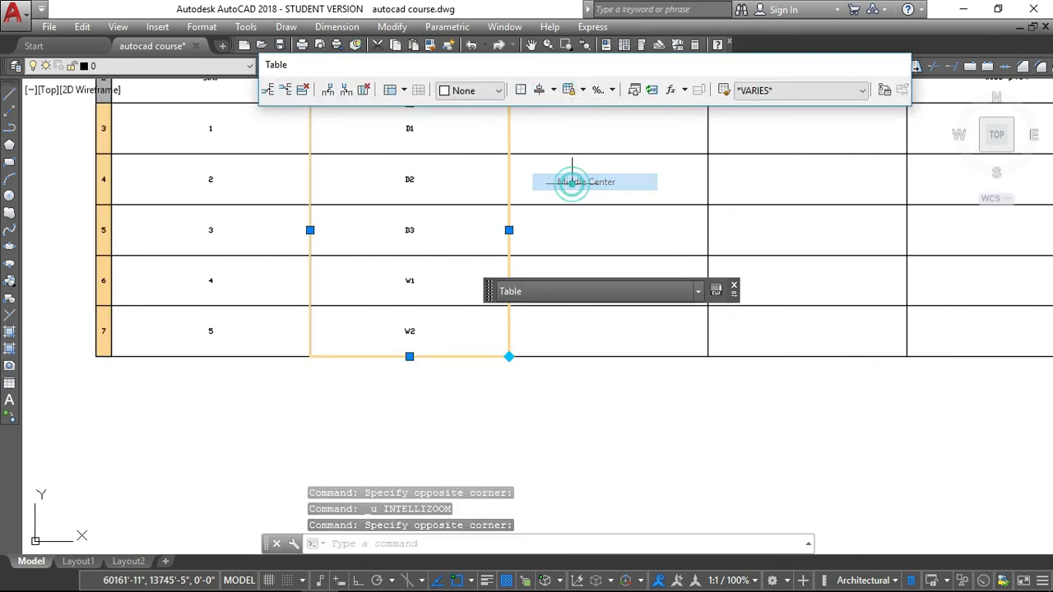
# - Enter the size 5'X7' in the first cell under the size heading
pyautogui.scroll(-4, 571, 183)
pyautogui.scroll(4, 513, 204)
pyautogui.scroll(-4, 520, 198)
pyautogui.scroll(4, 514, 202)
pyautogui.click(481, 195)
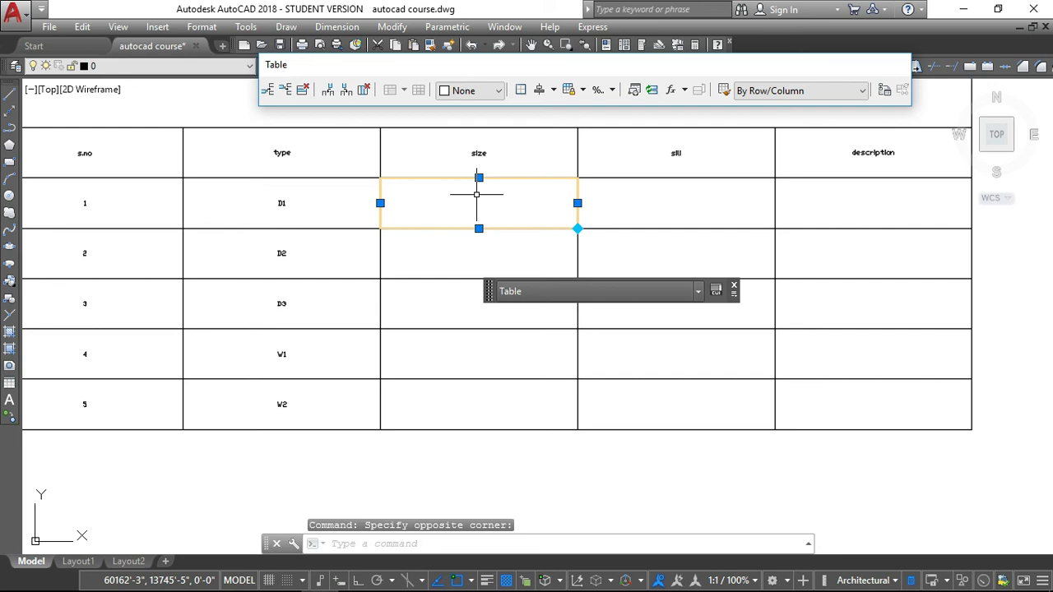
pyautogui.write('5')
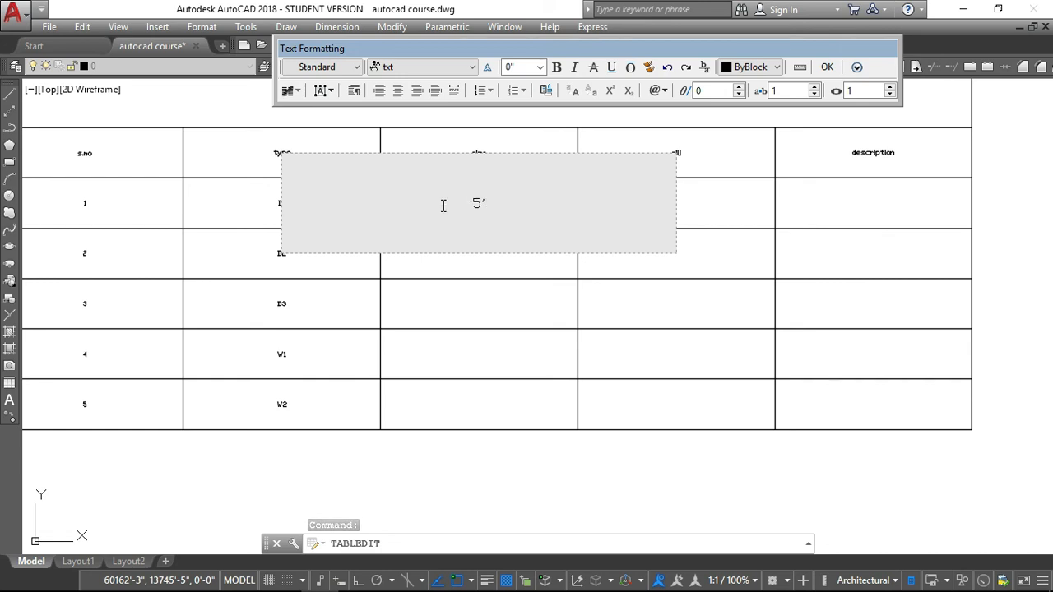
pyautogui.write("'X7'")
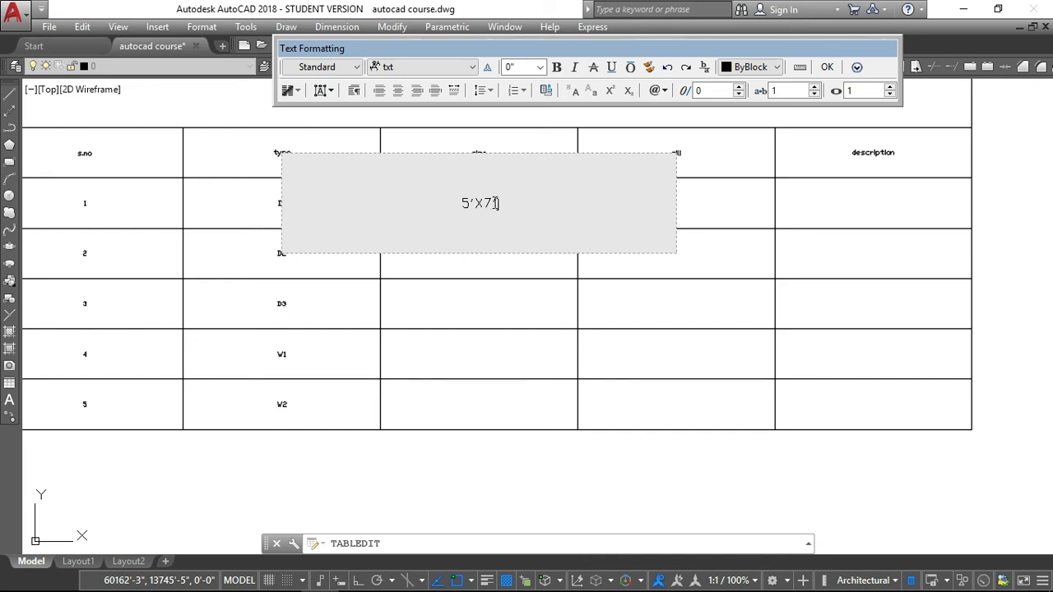
# - Copy the whole 5'X7' text from the first size cell and finish text editing
pyautogui.moveTo(498, 205); pyautogui.dragTo(452, 202)
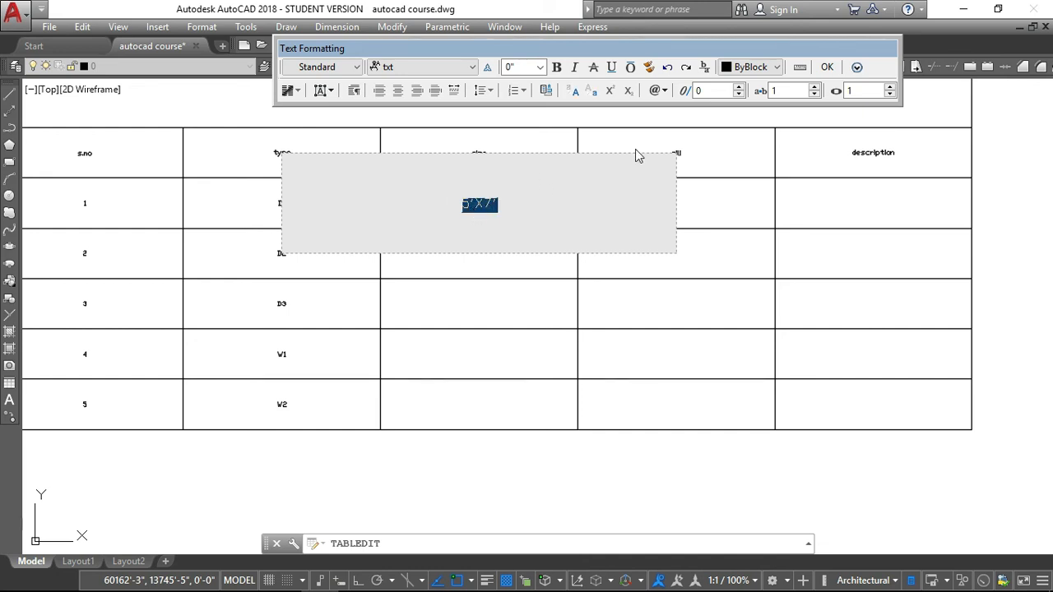
pyautogui.rightClick(473, 216)
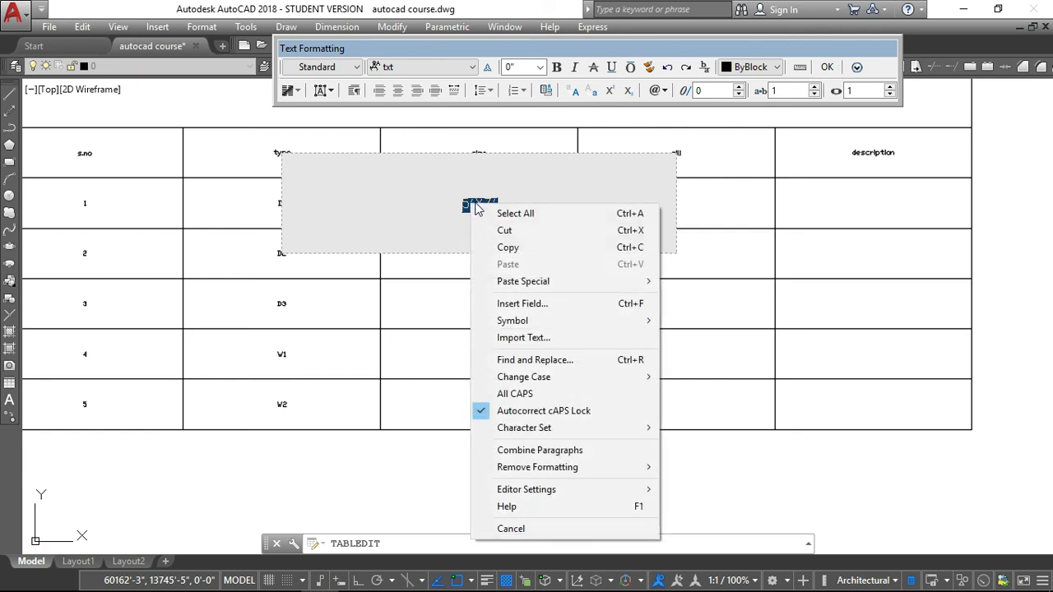
pyautogui.click(496, 242)
pyautogui.click(833, 68)
# - Paste the copied 5'X7' size into the size cells of the D2 and D3 rows
pyautogui.click(486, 243)
pyautogui.rightClick(483, 251)
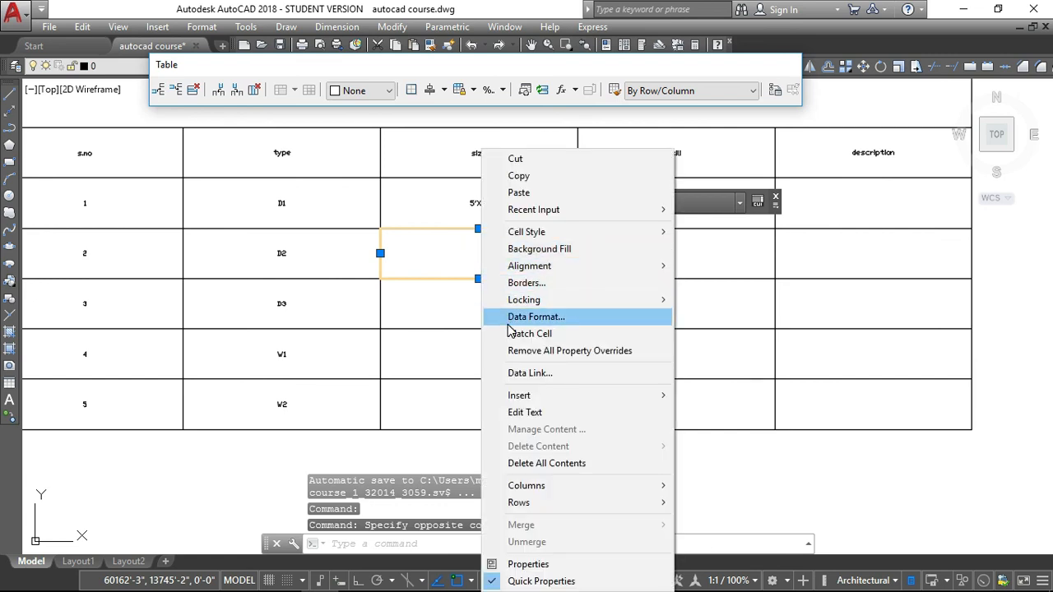
pyautogui.click(520, 192)
pyautogui.scroll(-2, 458, 247)
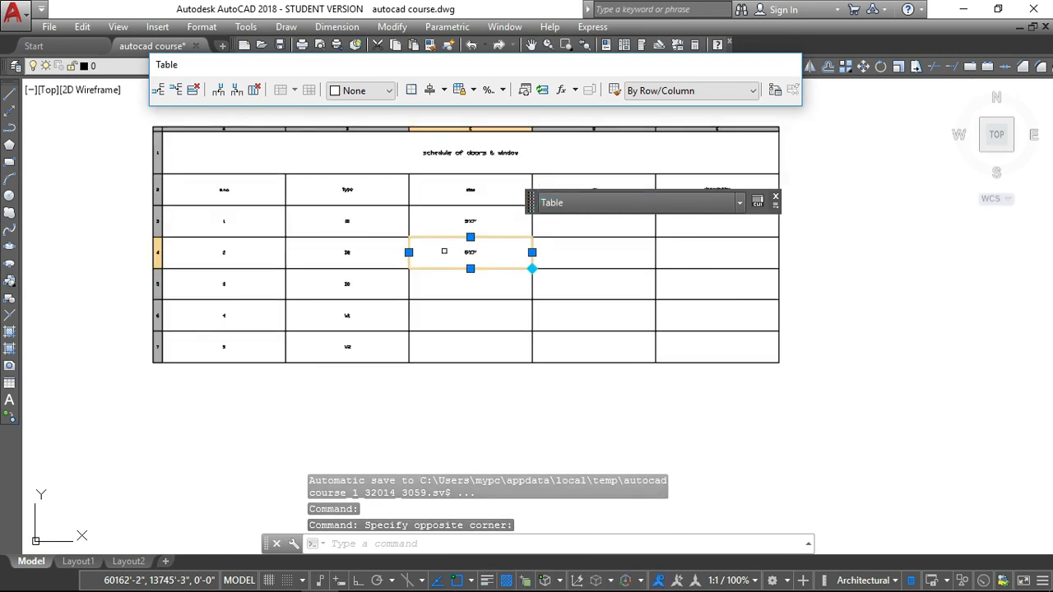
pyautogui.scroll(3, 361, 283)
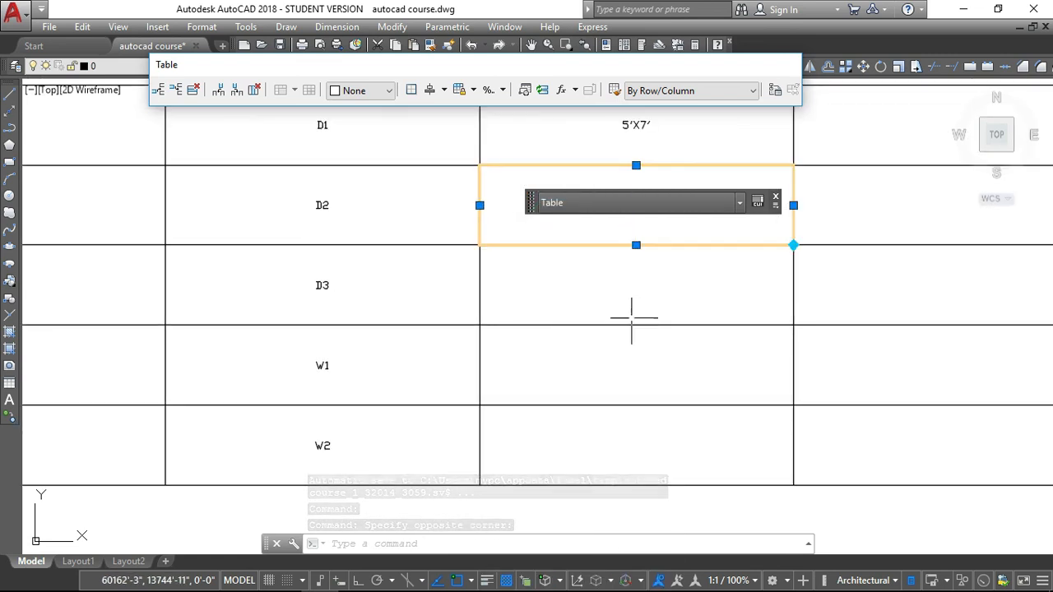
pyautogui.click(613, 292)
pyautogui.rightClick(617, 292)
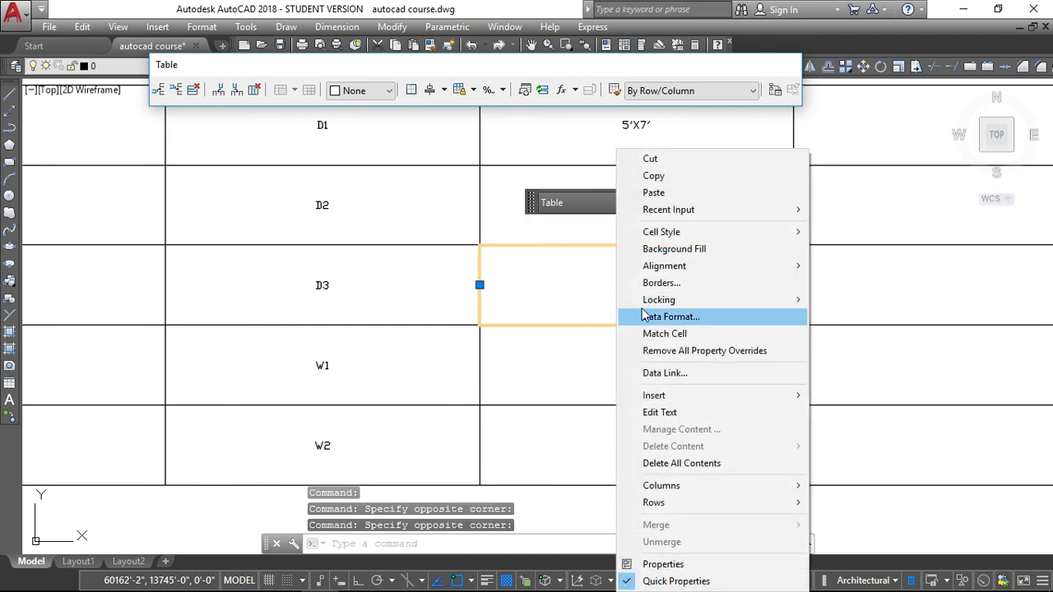
pyautogui.click(654, 190)
# - Enter the size 7'X6' in the size cell of the W1 row and finish text editing
pyautogui.scroll(-2, 447, 355)
pyautogui.scroll(-3, 447, 356)
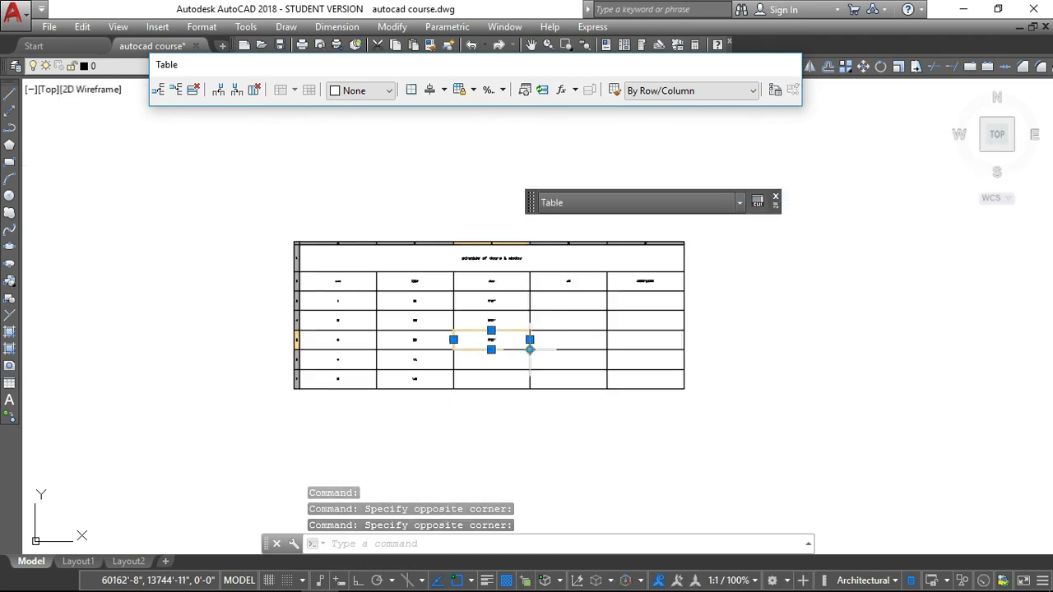
pyautogui.scroll(3, 448, 330)
pyautogui.scroll(-2, 448, 312)
pyautogui.scroll(3, 444, 354)
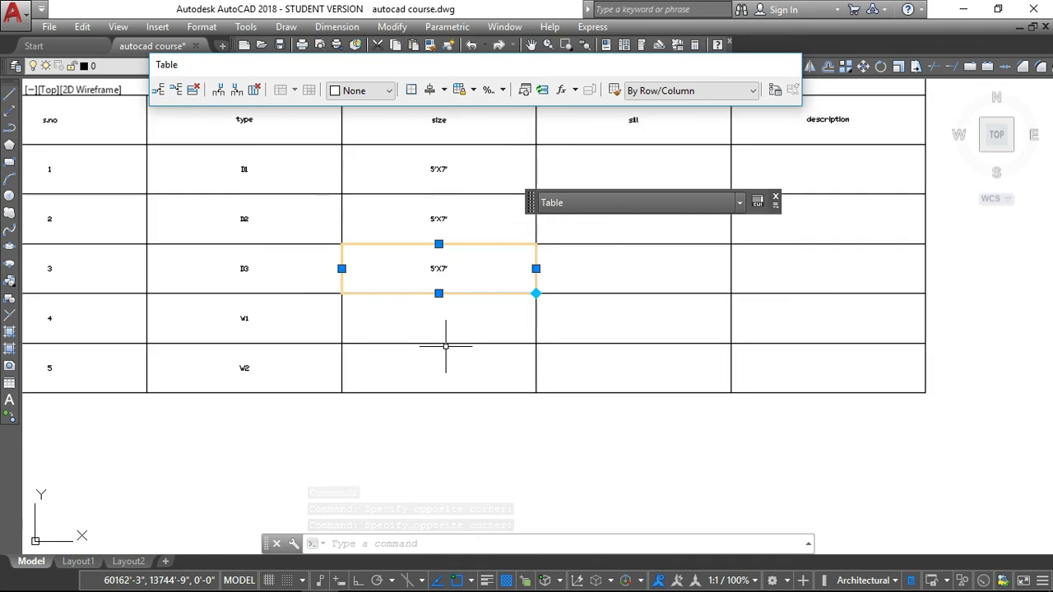
pyautogui.scroll(2, 445, 346)
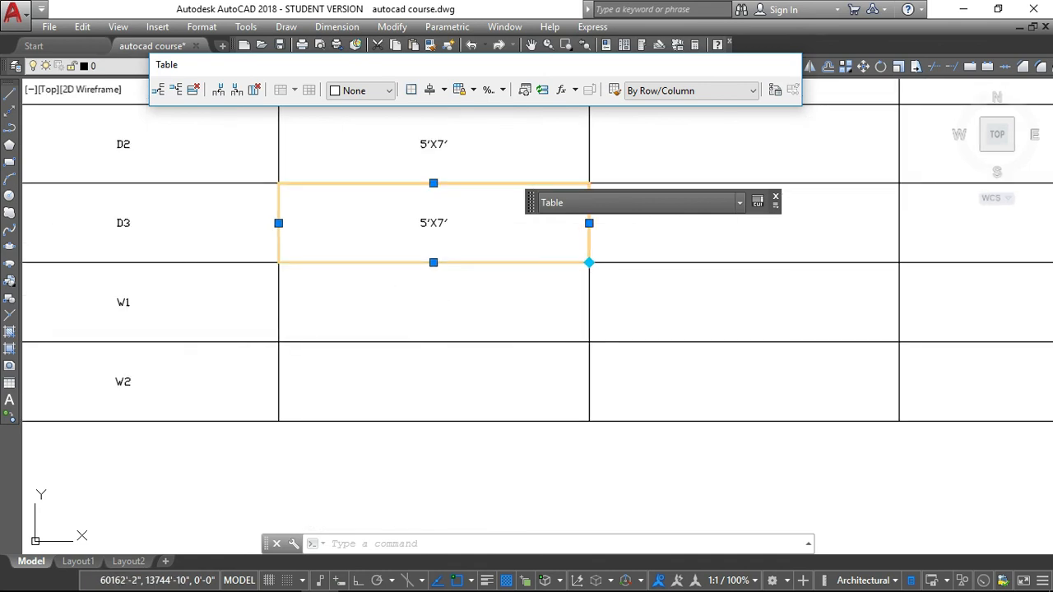
pyautogui.click(441, 305)
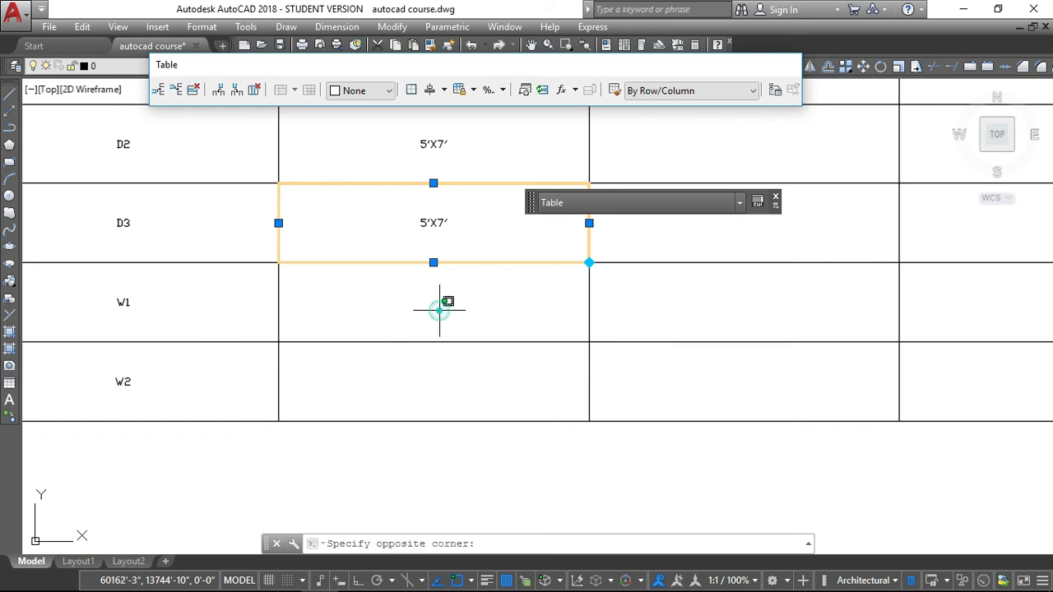
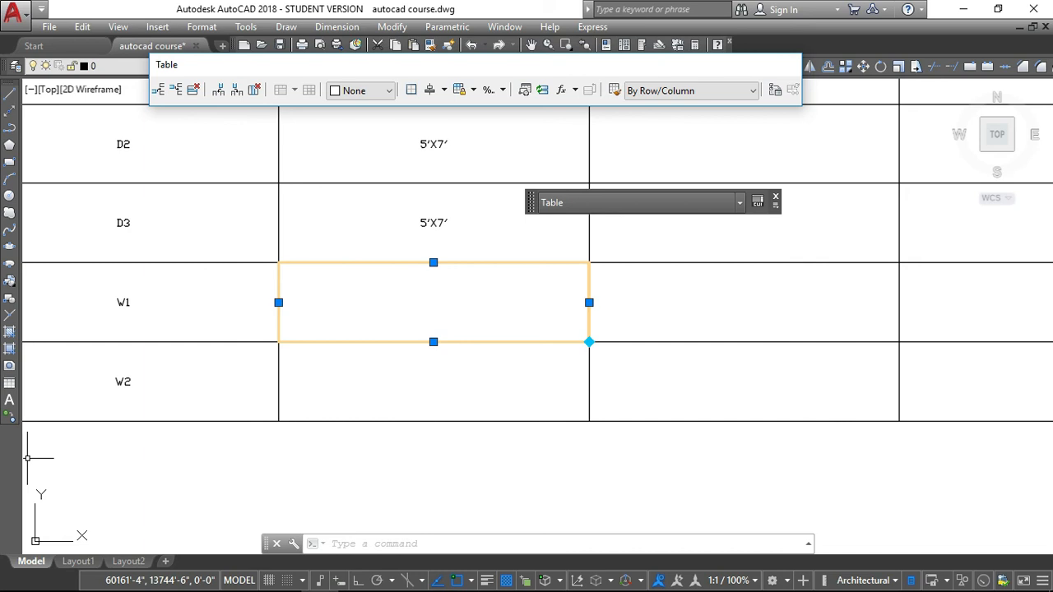
pyautogui.write('7')
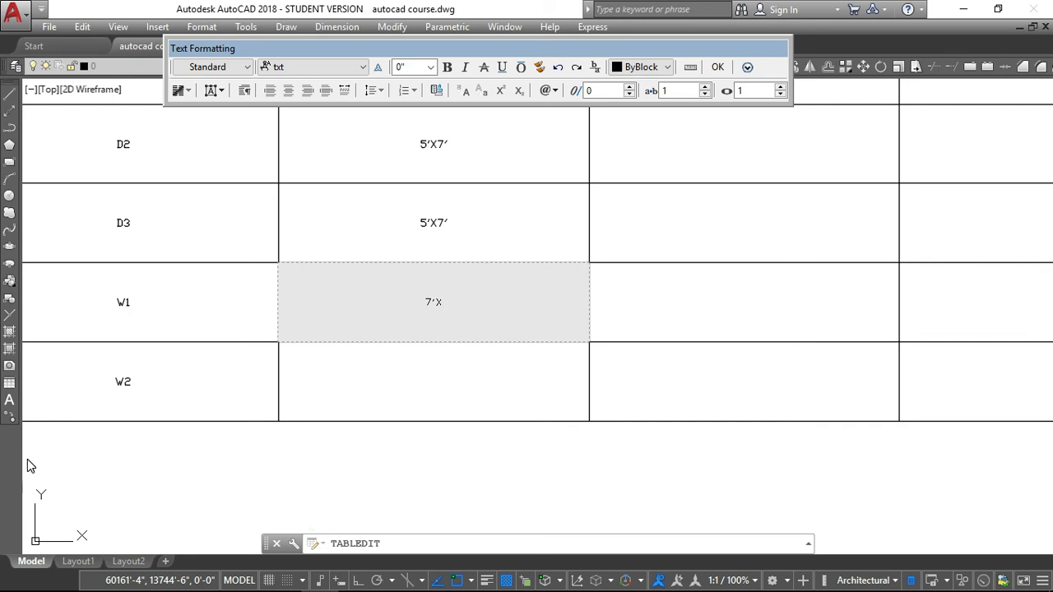
pyautogui.write("'X6")
pyautogui.click(718, 68)
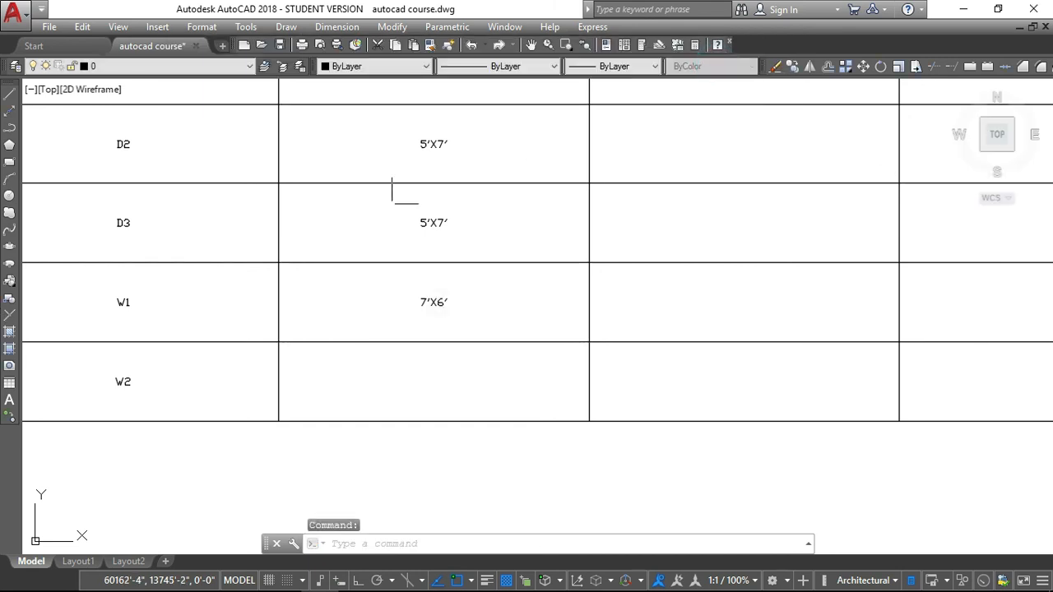
# - Copy the 7'X6' size cell of the W1 row
pyautogui.rightClick(432, 301)
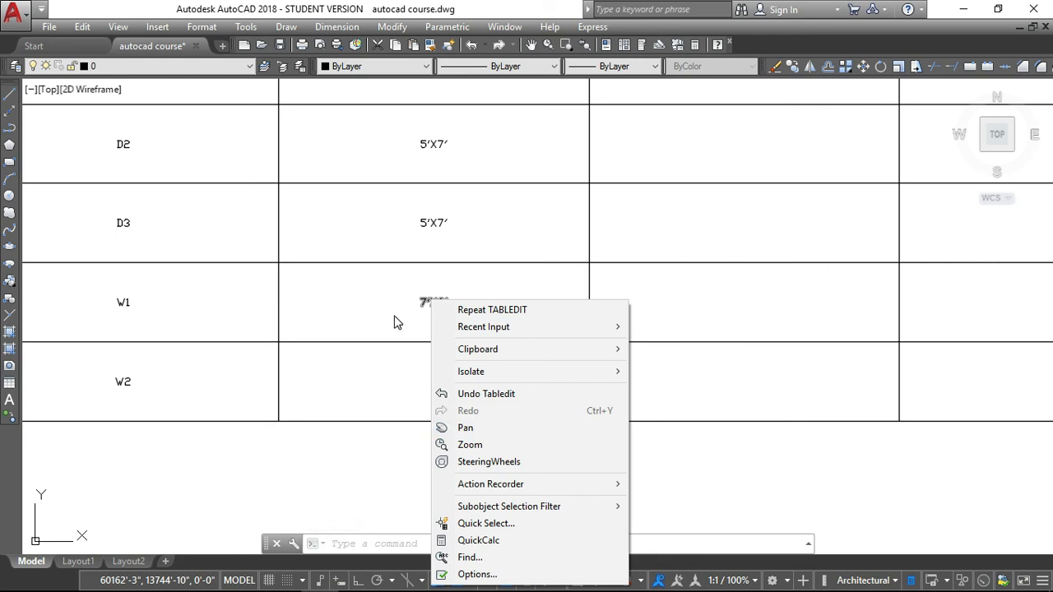
pyautogui.click(404, 299)
pyautogui.click(456, 307)
pyautogui.rightClick(434, 304)
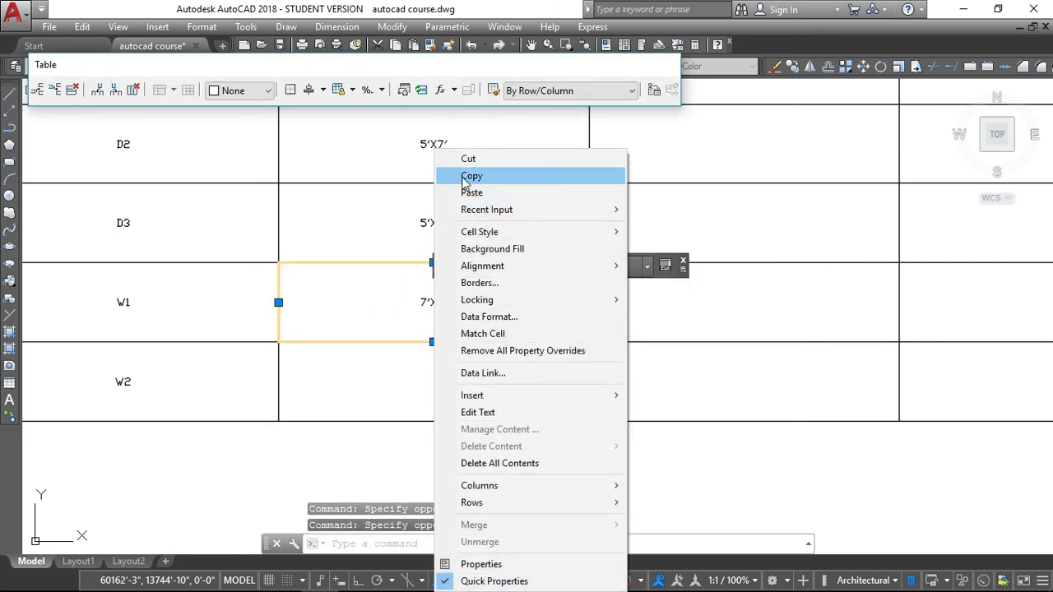
pyautogui.click(466, 180)
# - Paste the copied cell into the size cell of the W2 row
pyautogui.rightClick(418, 384)
pyautogui.click(408, 380)
pyautogui.doubleClick(406, 380)
pyautogui.rightClick(408, 382)
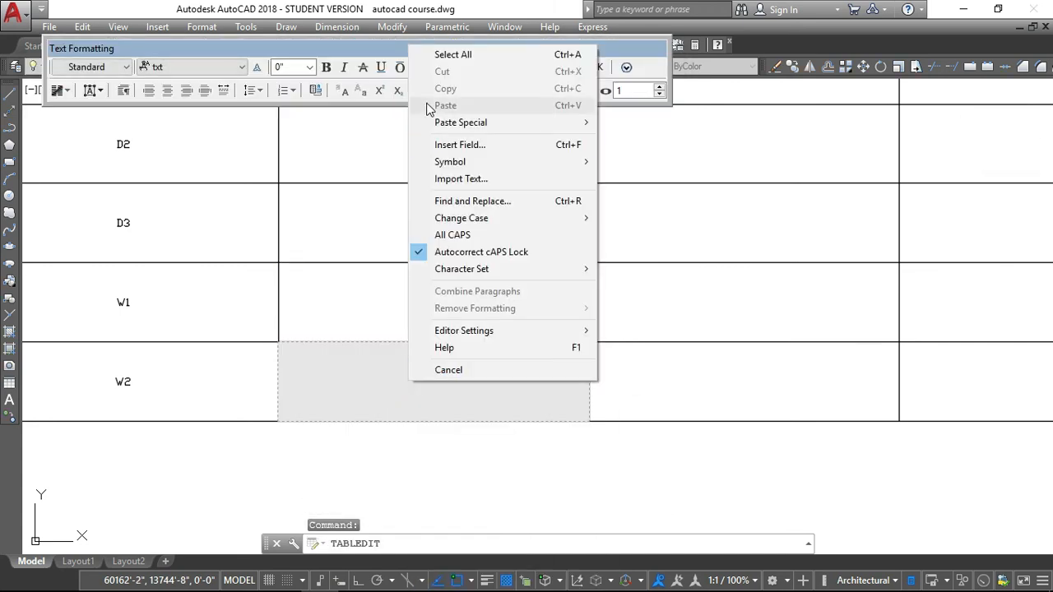
pyautogui.click(390, 354)
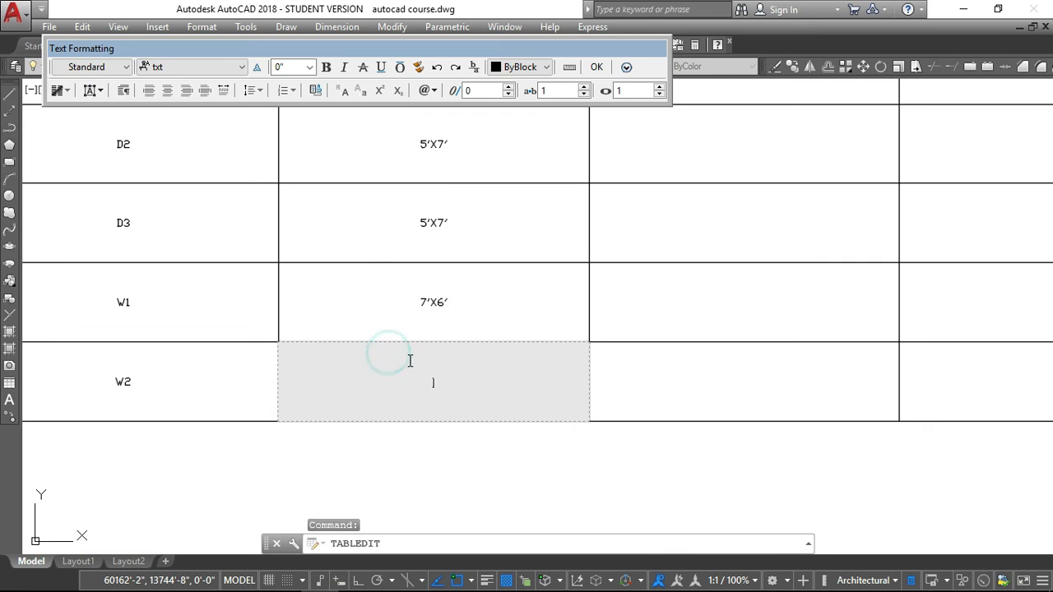
pyautogui.click(438, 371)
pyautogui.rightClick(436, 367)
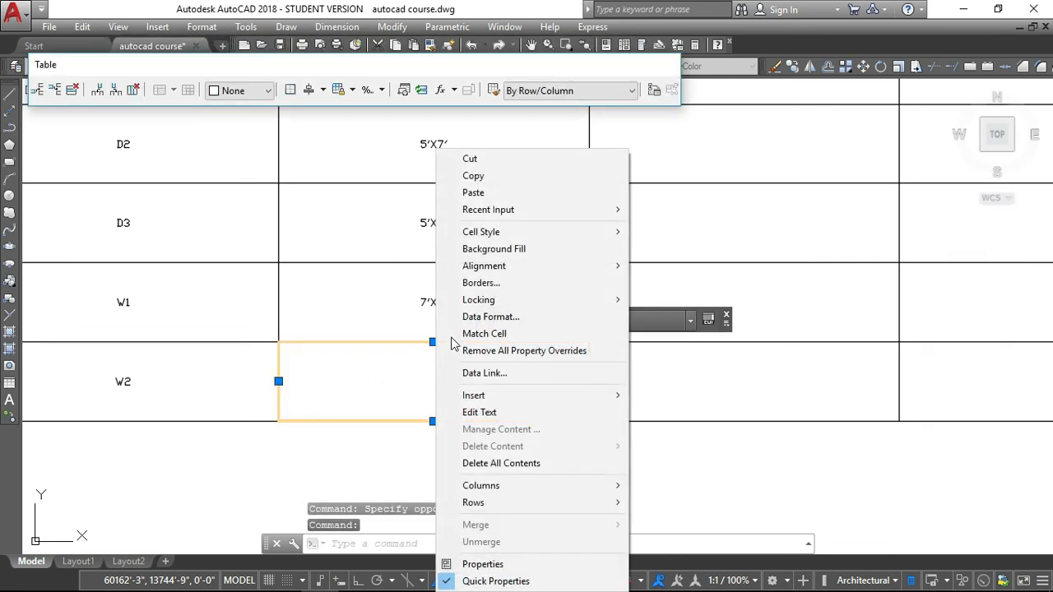
pyautogui.click(458, 194)
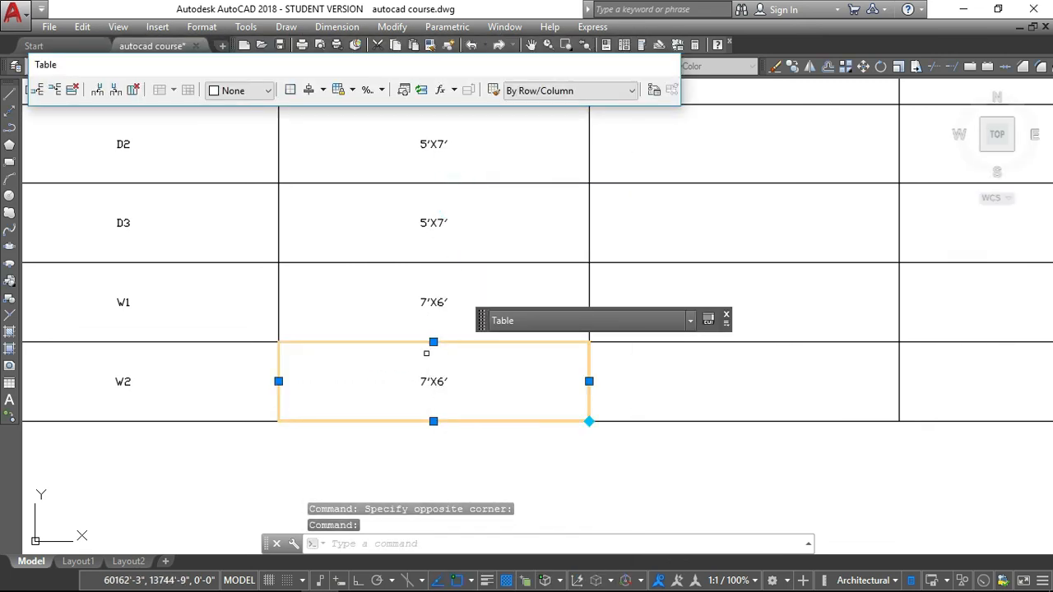
# - Enter 0'-0" in the first cell under the sill heading, in the D1 row, and finish text editing
pyautogui.scroll(-5, 426, 353)
pyautogui.scroll(3, 501, 259)
pyautogui.scroll(-1, 486, 255)
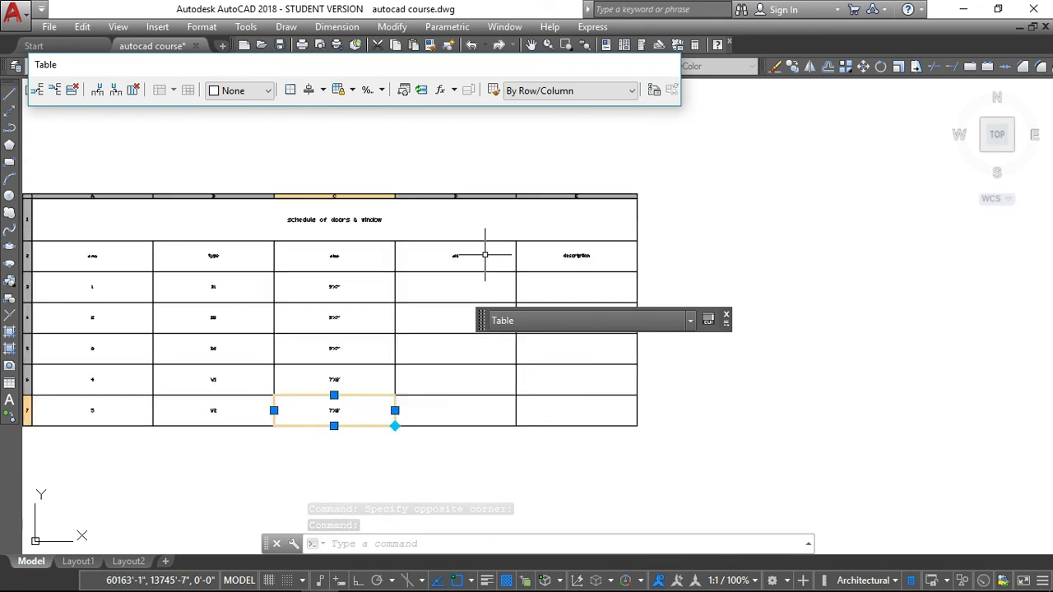
pyautogui.scroll(2, 431, 288)
pyautogui.click(458, 285)
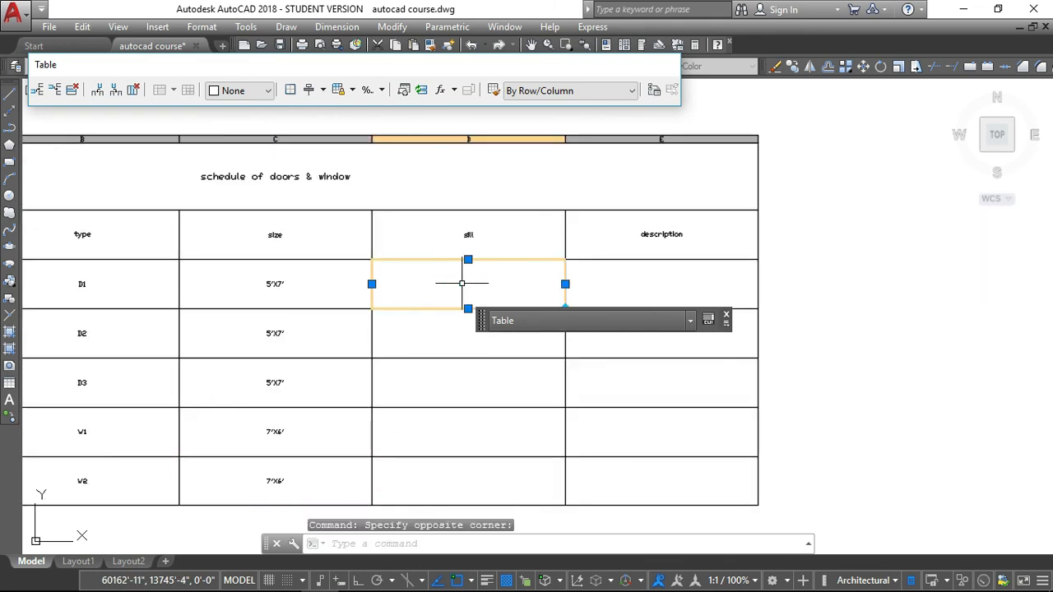
pyautogui.scroll(3, 463, 283)
pyautogui.scroll(-2, 462, 286)
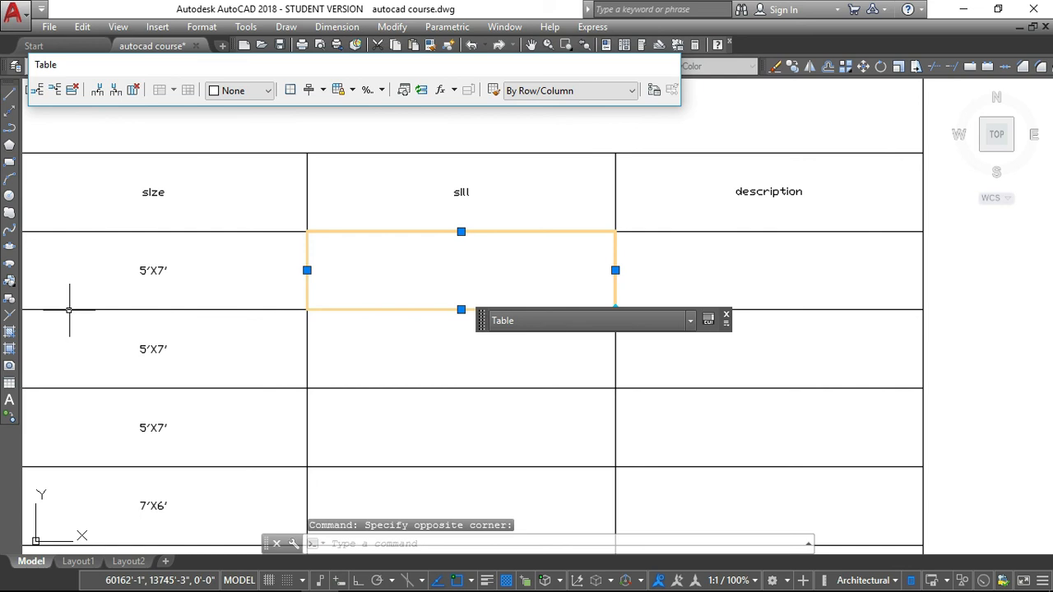
pyautogui.scroll(-8, 90, 300)
pyautogui.scroll(3, 117, 298)
pyautogui.scroll(-5, 227, 268)
pyautogui.scroll(7, 174, 271)
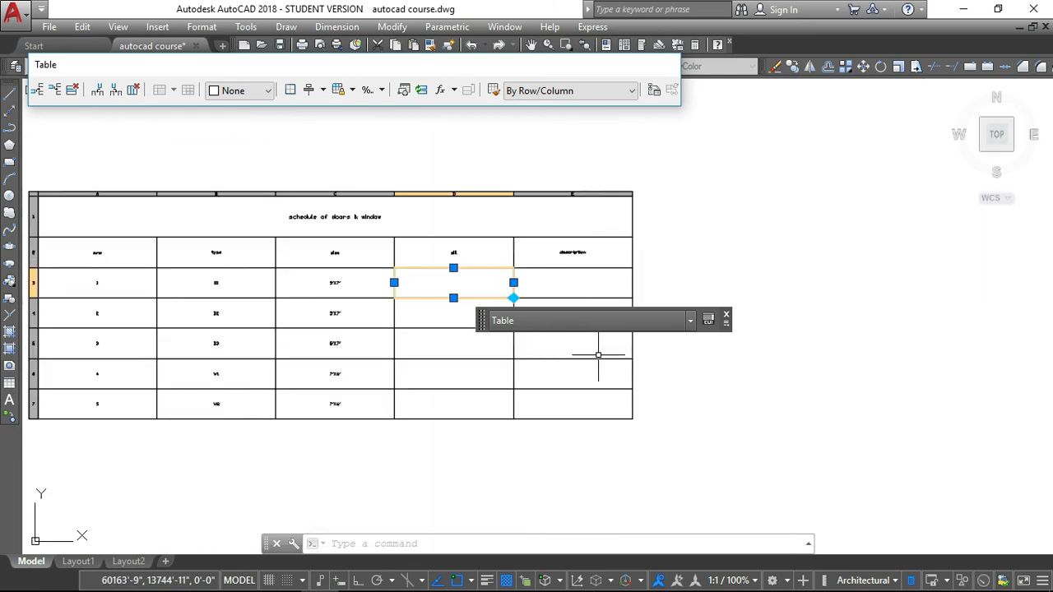
pyautogui.scroll(3, 484, 293)
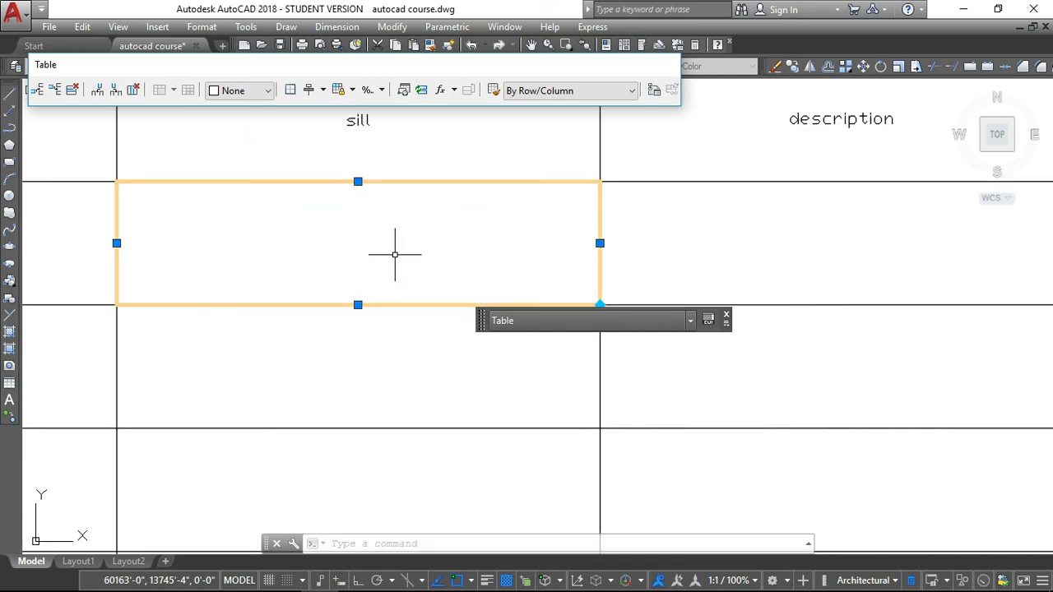
pyautogui.write("0'")
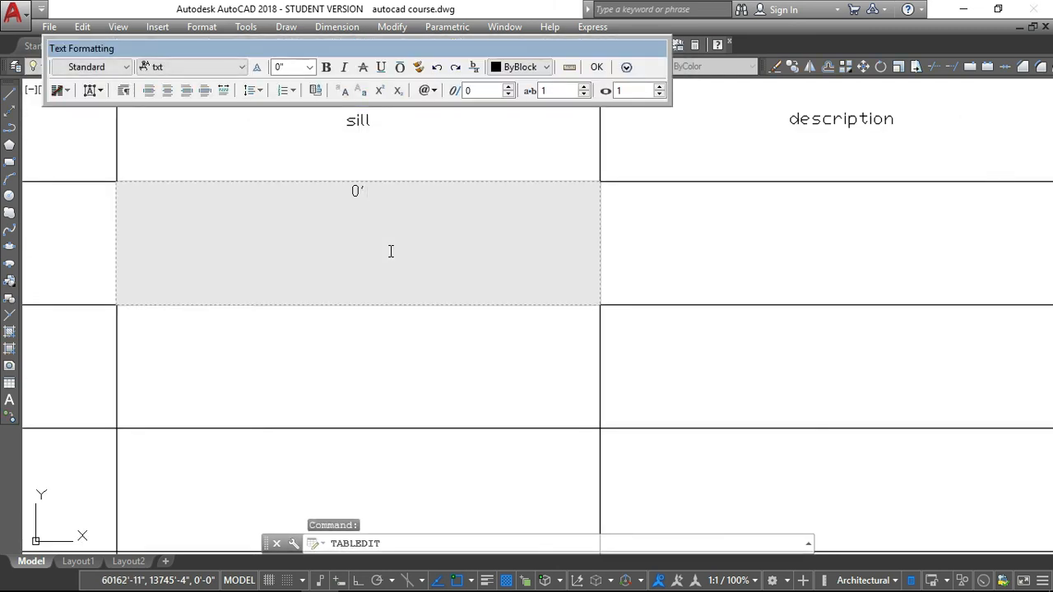
pyautogui.write('-')
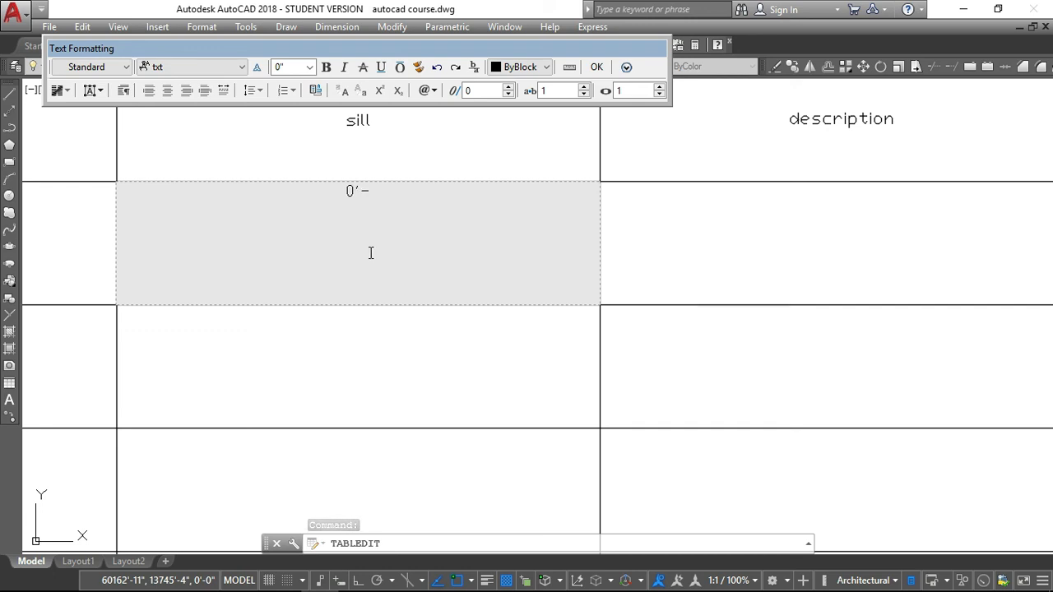
pyautogui.scroll(-3, 371, 252)
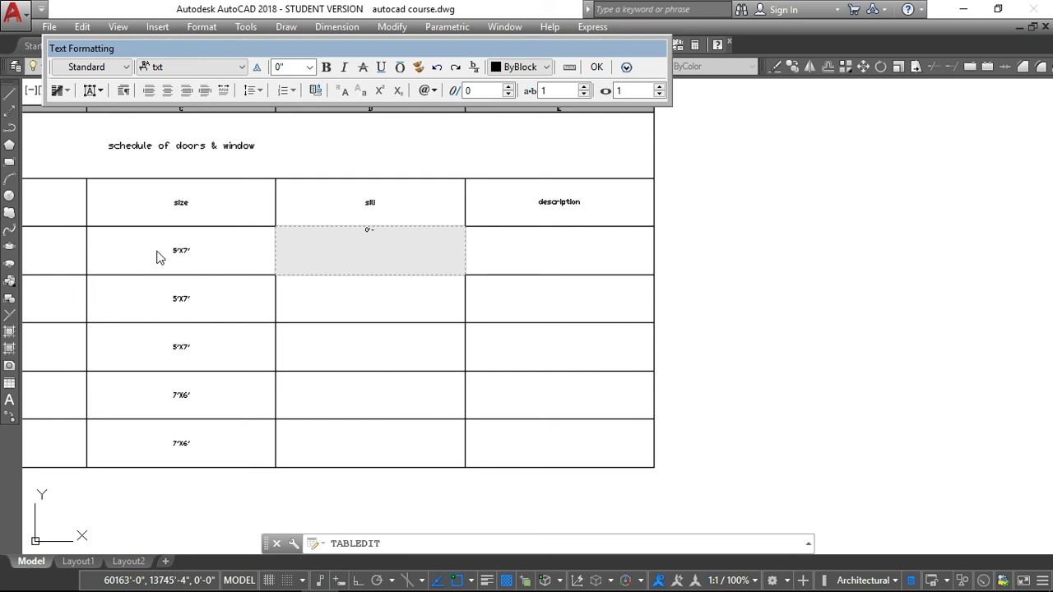
pyautogui.scroll(4, 347, 228)
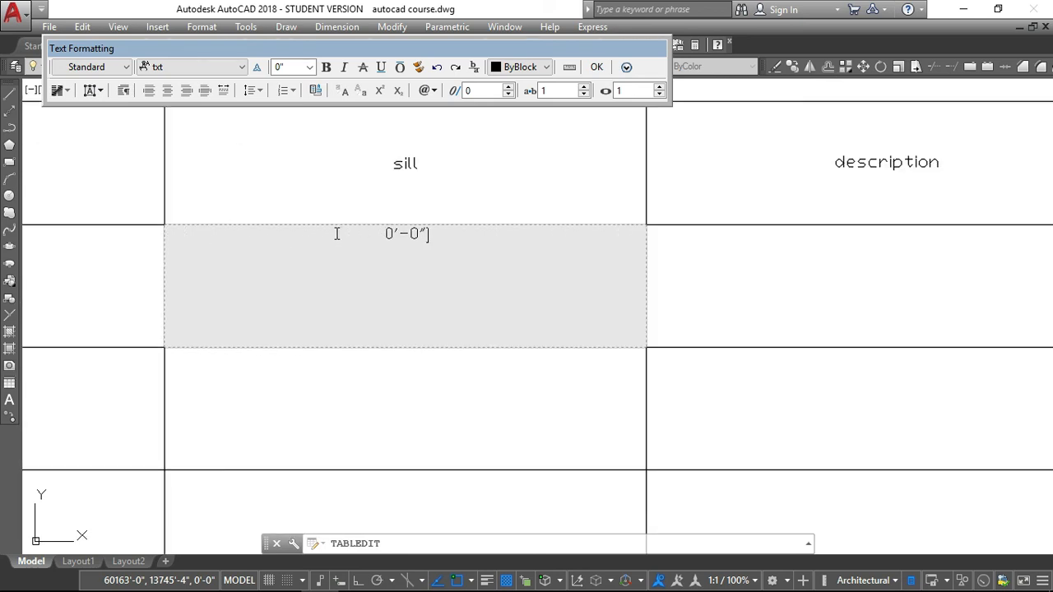
pyautogui.scroll(-3, 283, 312)
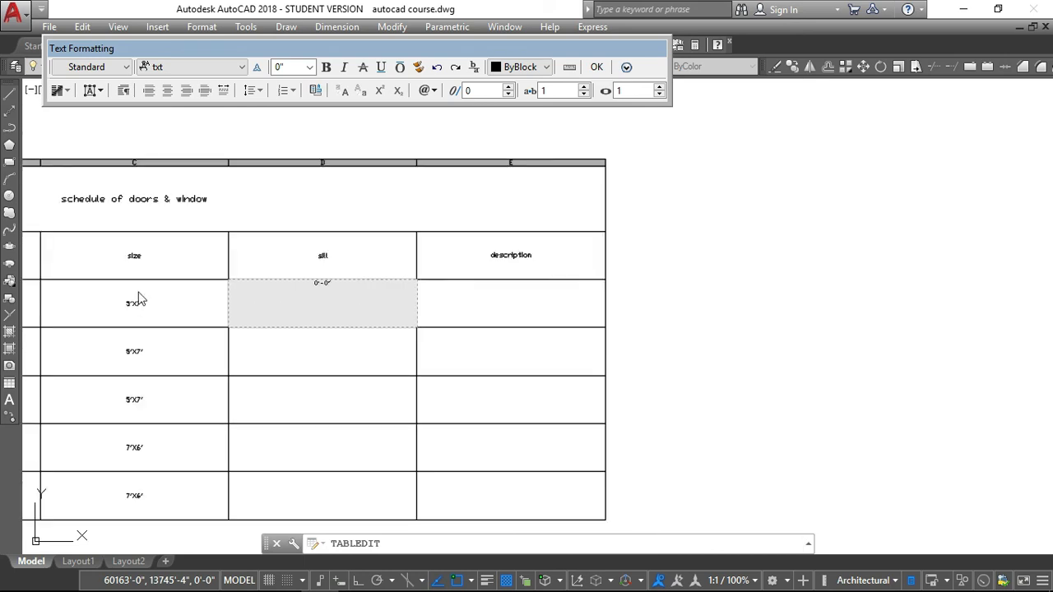
pyautogui.scroll(5, 117, 320)
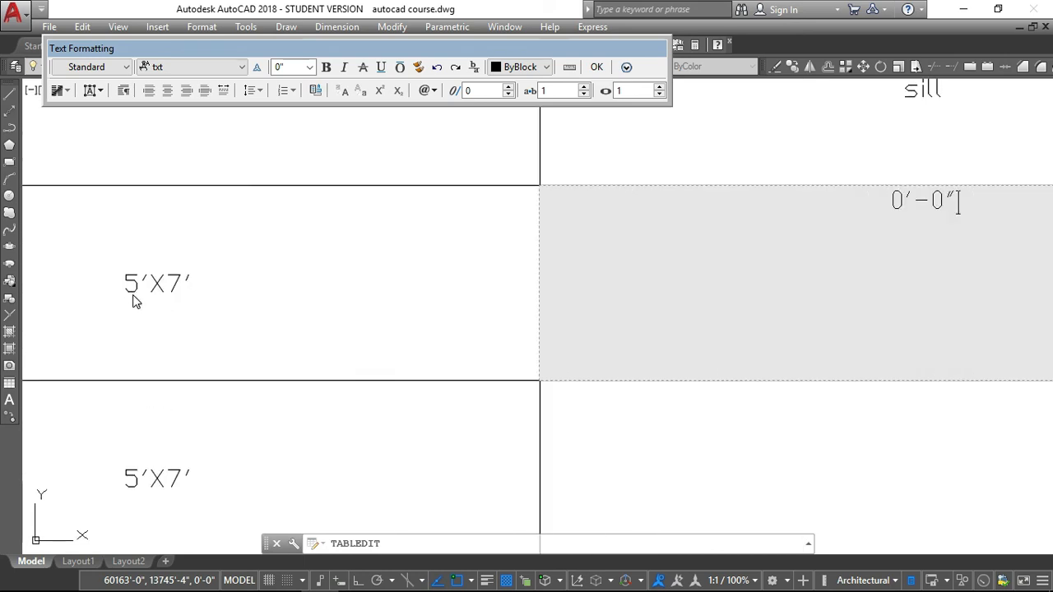
pyautogui.scroll(-5, 134, 297)
pyautogui.scroll(5, 134, 304)
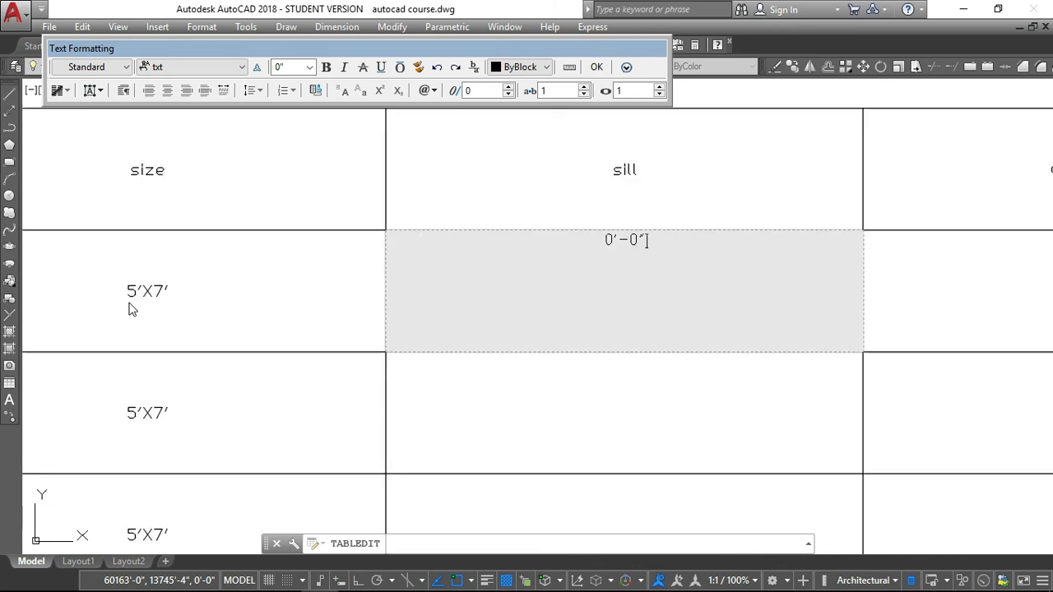
pyautogui.scroll(-5, 131, 307)
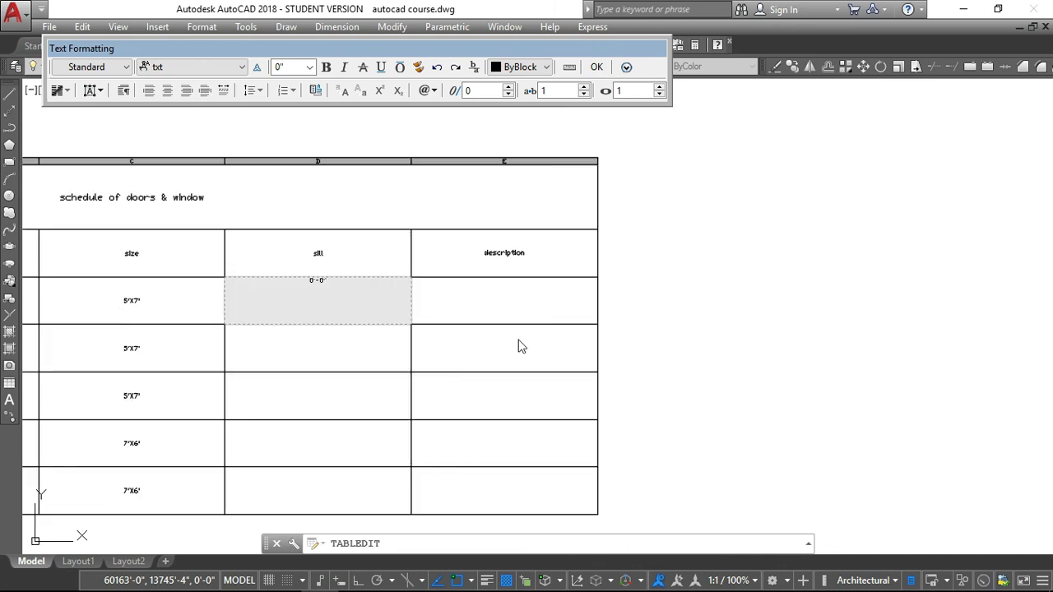
pyautogui.click(362, 349)
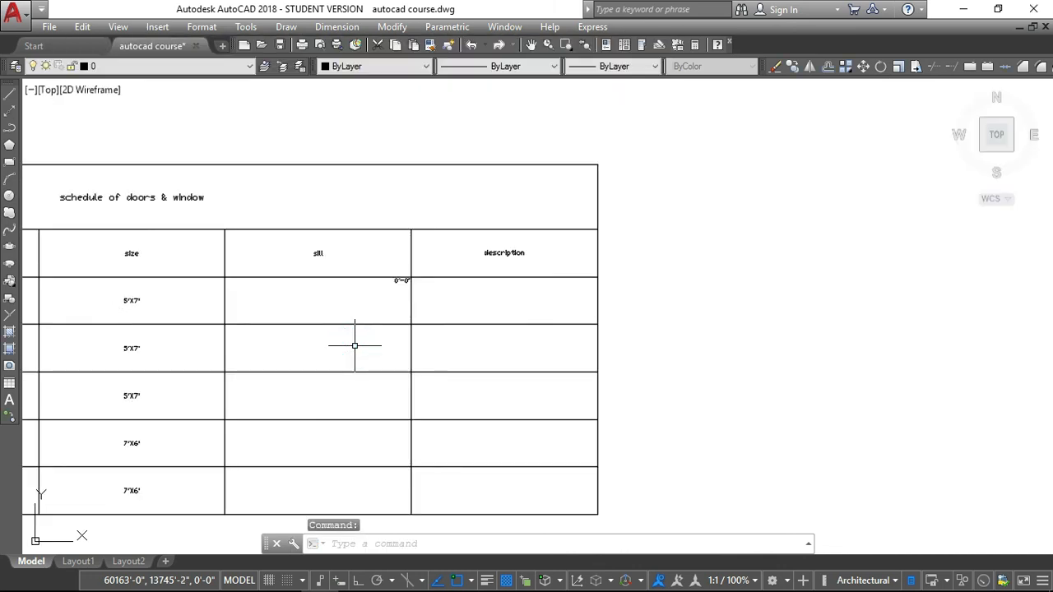
# - Enter 0'-0" in the sill cell of the D2 row and finish text editing
pyautogui.click(355, 345)
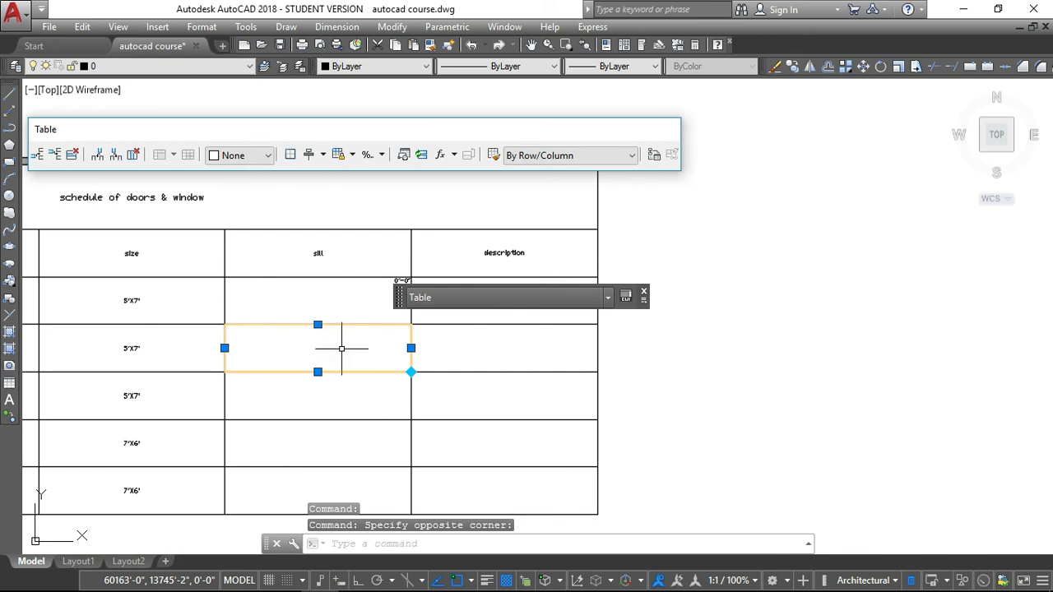
pyautogui.write('0')
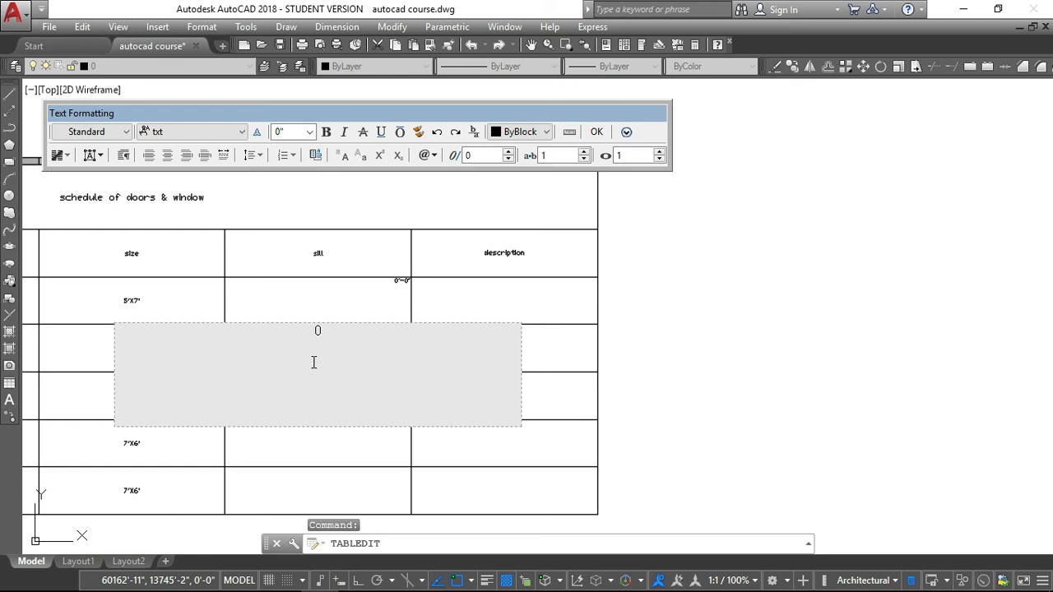
pyautogui.write('-0"')
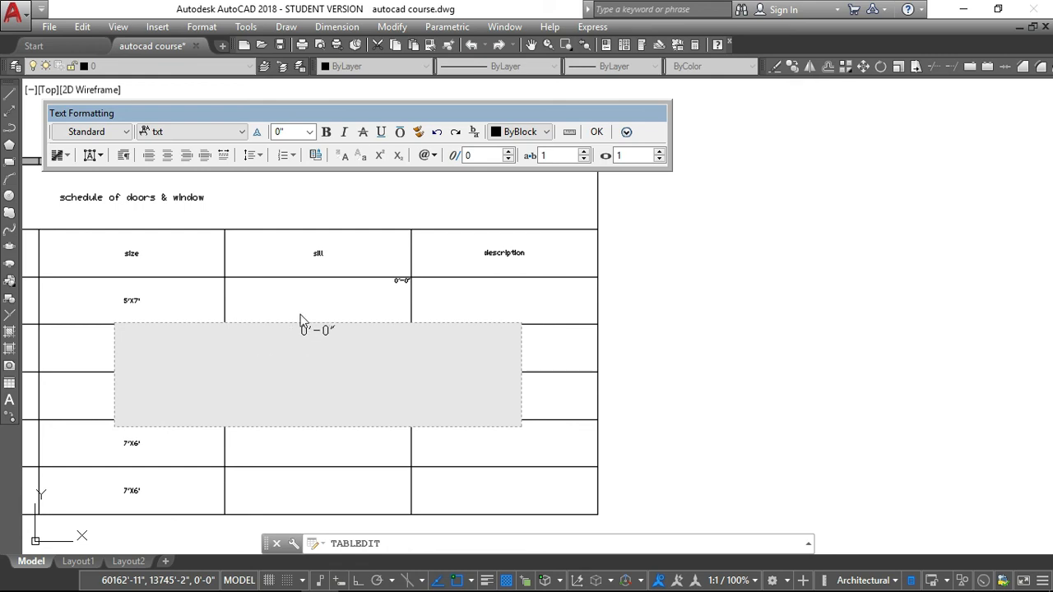
pyautogui.click(306, 301)
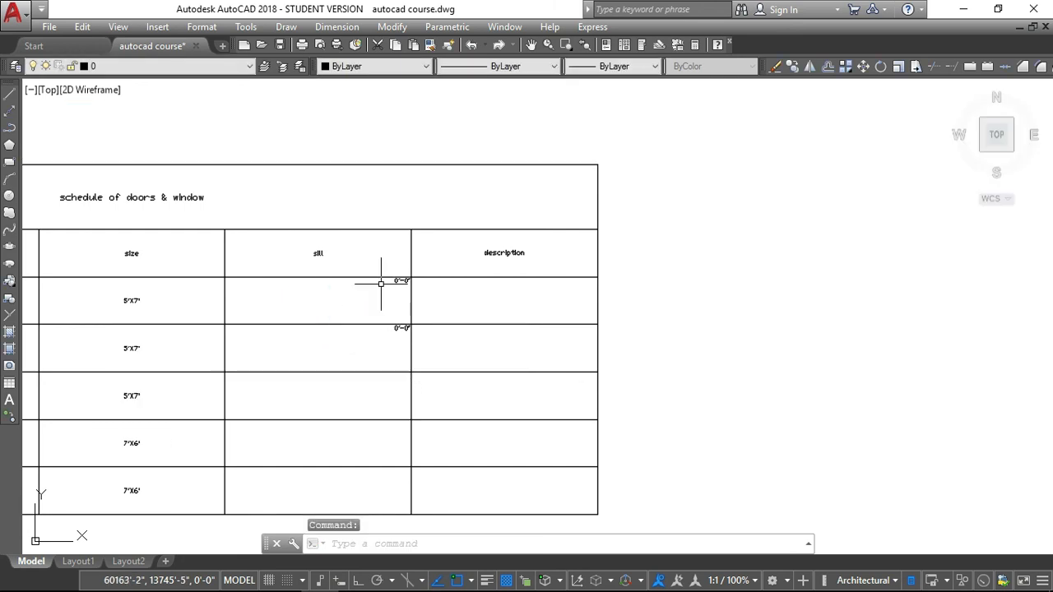
pyautogui.press('Return')
pyautogui.scroll(2, 322, 400)
pyautogui.scroll(-2, 329, 381)
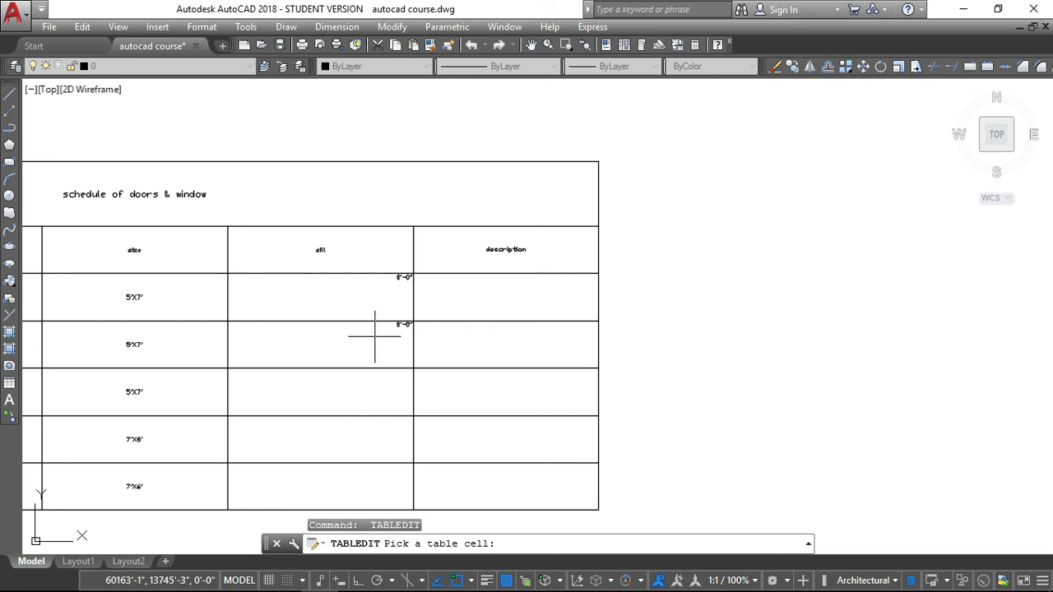
pyautogui.scroll(4, 379, 333)
pyautogui.click(413, 320)
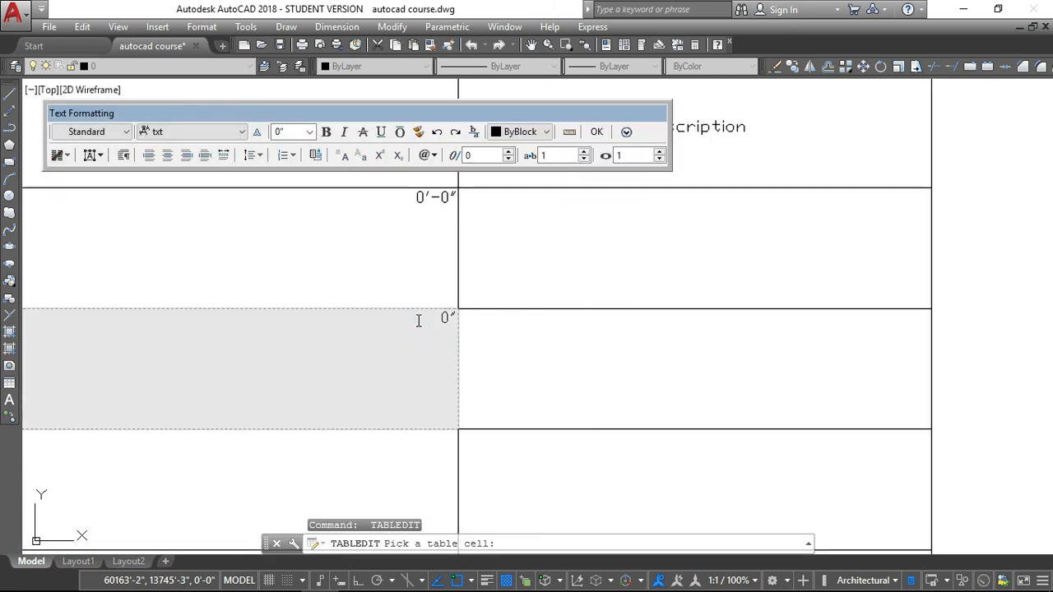
pyautogui.doubleClick(441, 318)
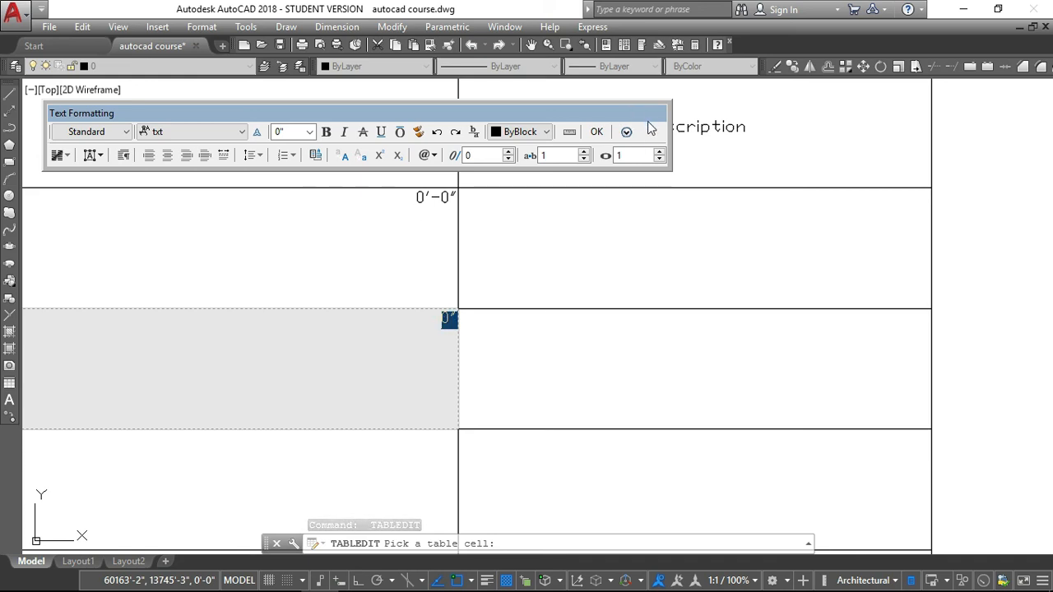
pyautogui.press('Escape')
# - Copy the 0'-0" sill cell of the D2 row and paste it into the sill cell of the D3 row
pyautogui.moveTo(412, 322); pyautogui.dragTo(454, 318)
pyautogui.rightClick(440, 318)
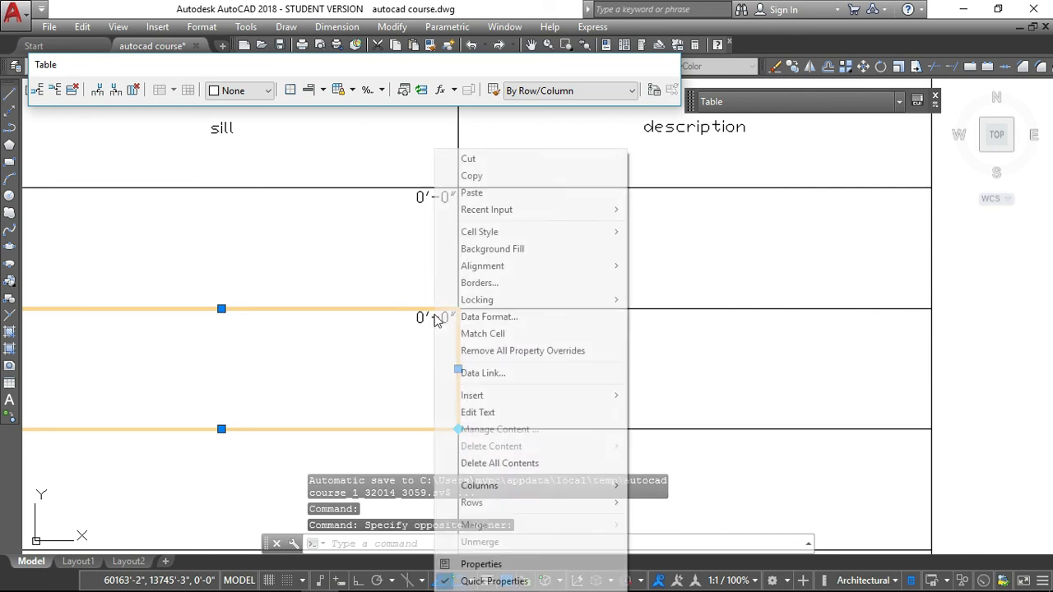
pyautogui.click(483, 175)
pyautogui.scroll(-6, 384, 214)
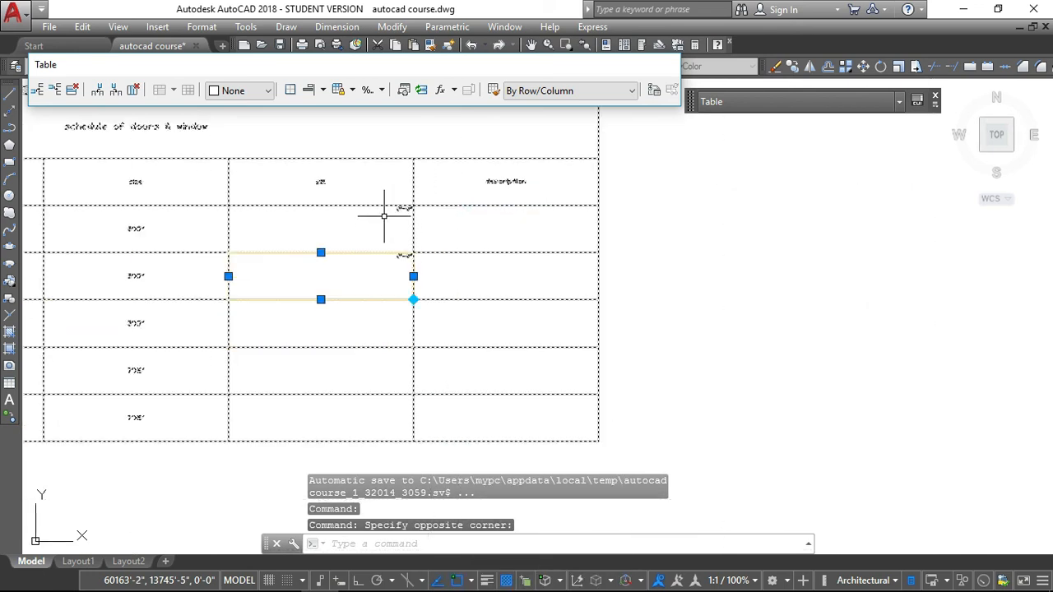
pyautogui.click(361, 284)
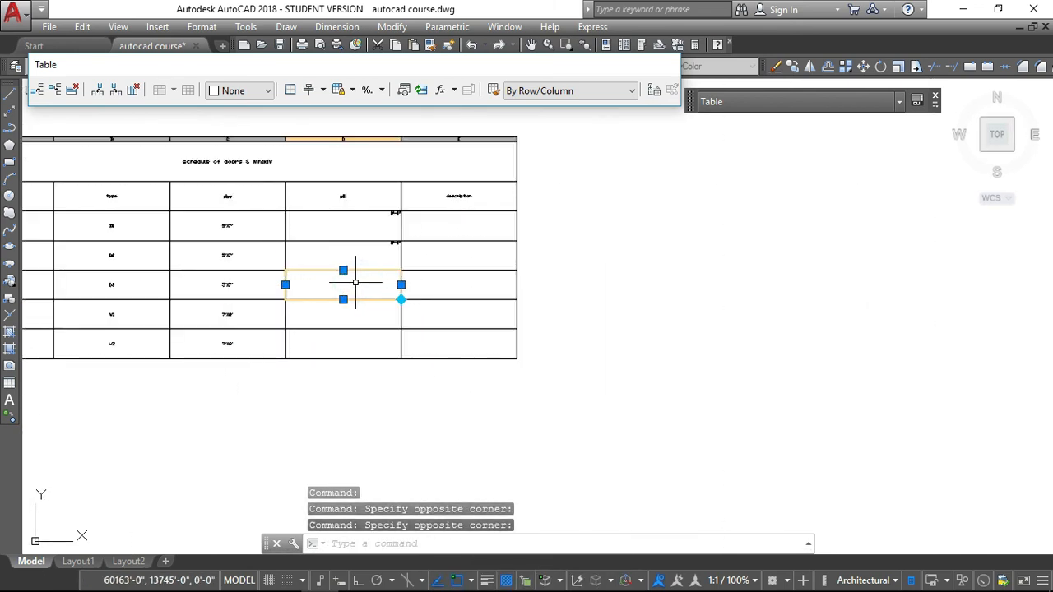
pyautogui.rightClick(357, 283)
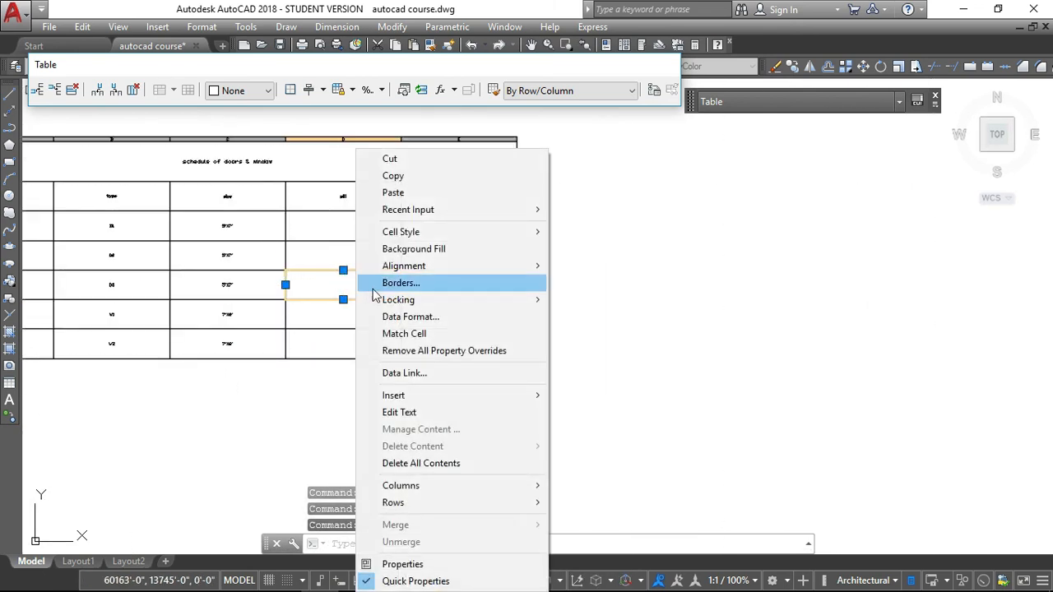
pyautogui.click(394, 200)
pyautogui.scroll(4, 341, 335)
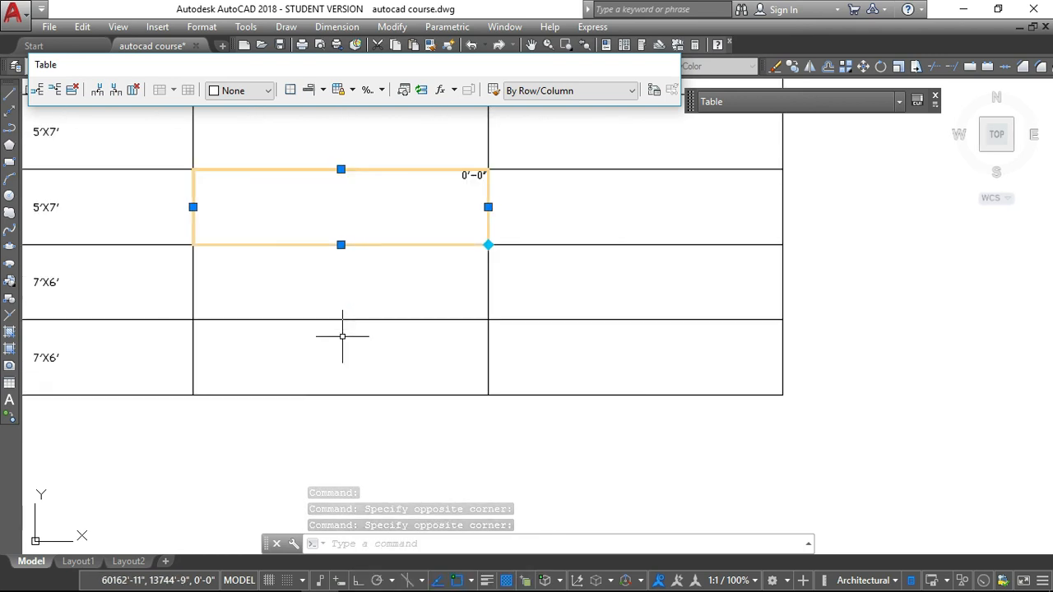
# - Enter 1' in the sill cells of the W1 and W2 rows and finish text editing
pyautogui.scroll(-4, 398, 301)
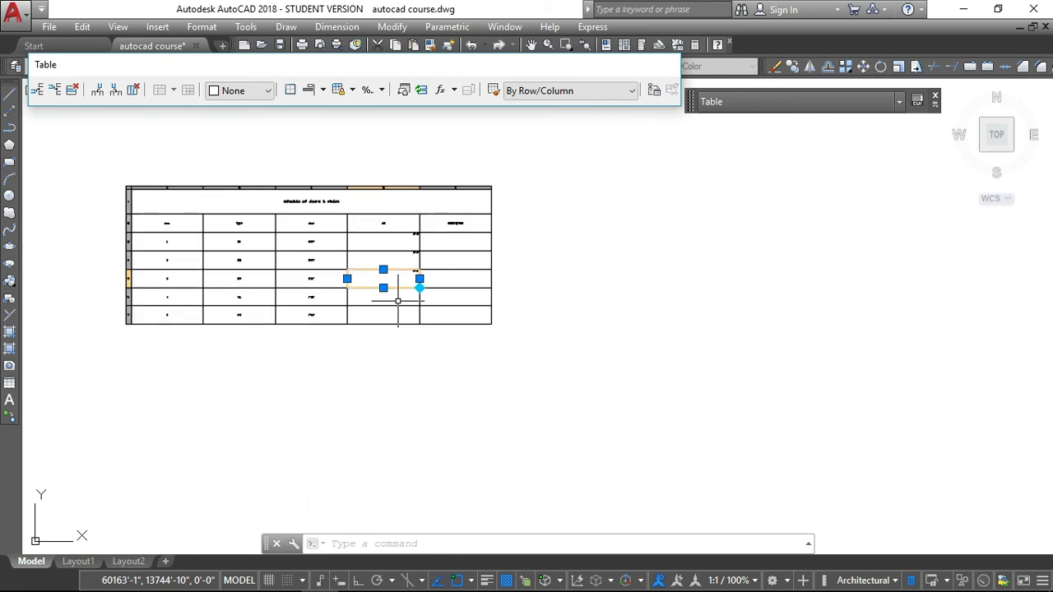
pyautogui.scroll(2, 398, 301)
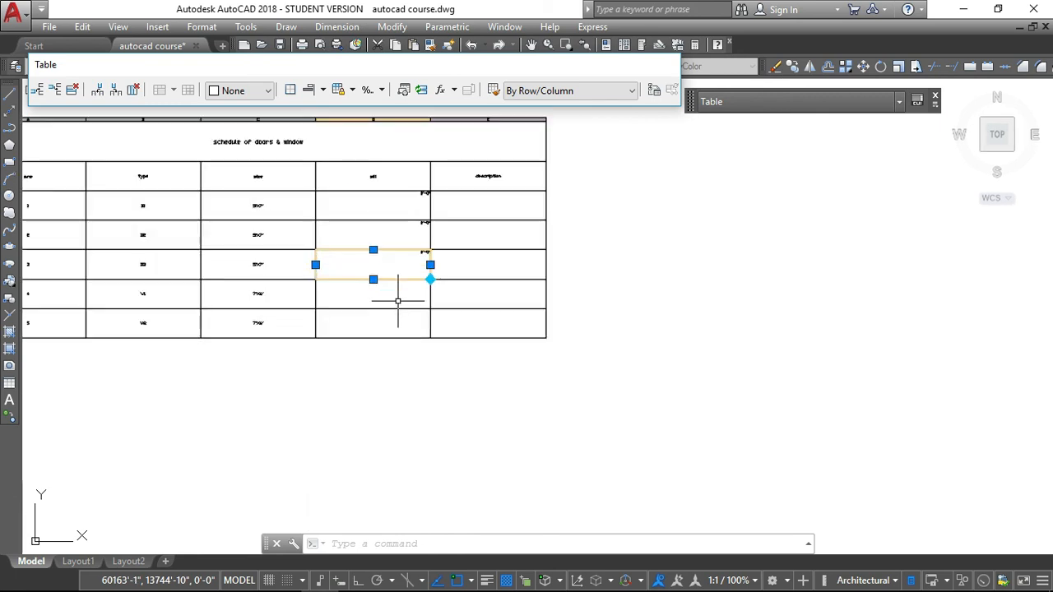
pyautogui.click(387, 295)
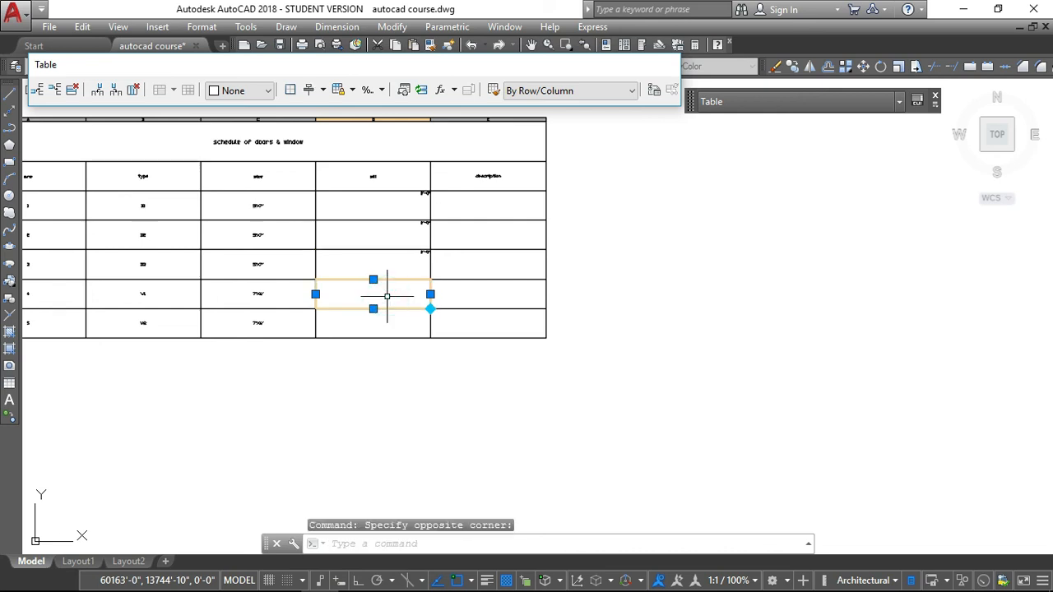
pyautogui.write("1'")
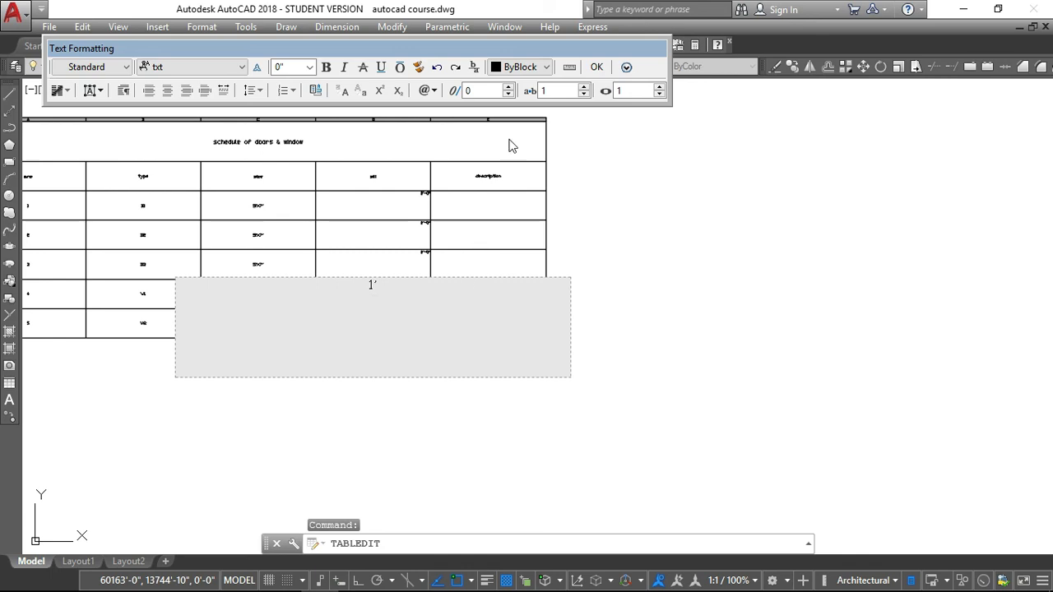
pyautogui.click(595, 66)
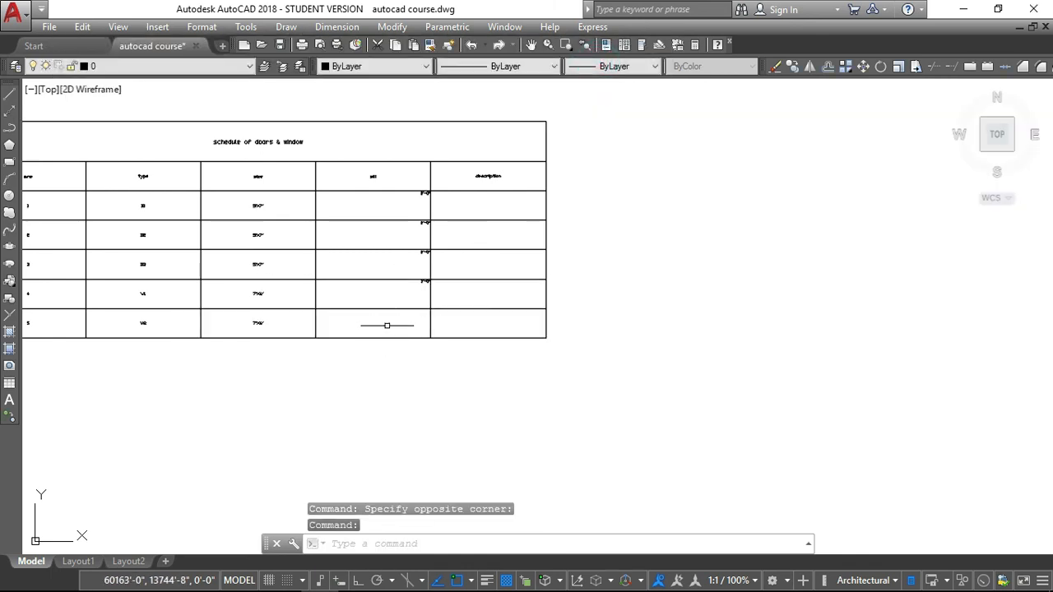
pyautogui.click(387, 323)
pyautogui.write('1')
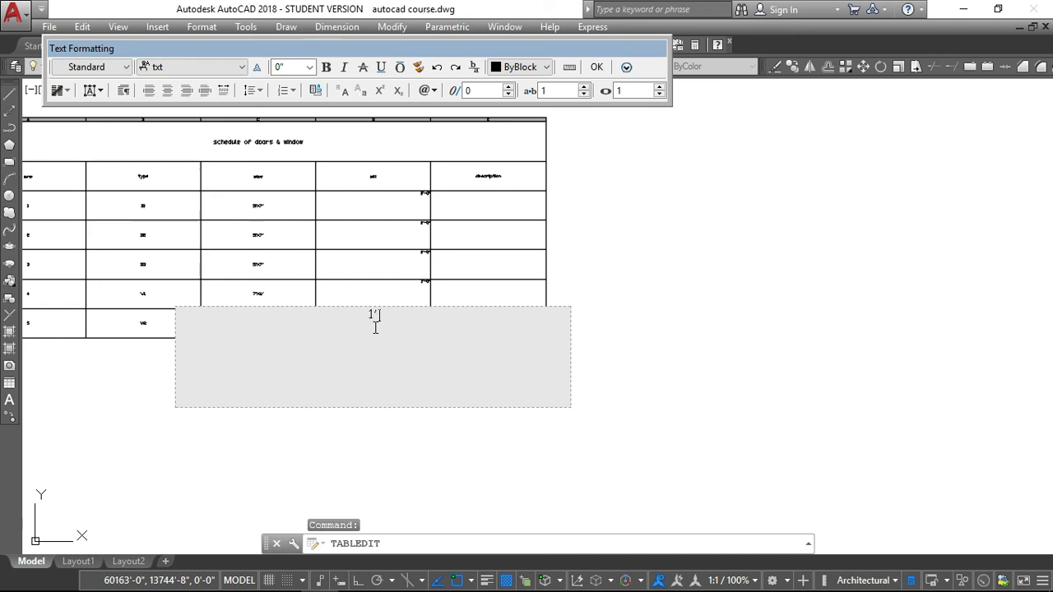
pyautogui.write("'")
pyautogui.click(375, 328)
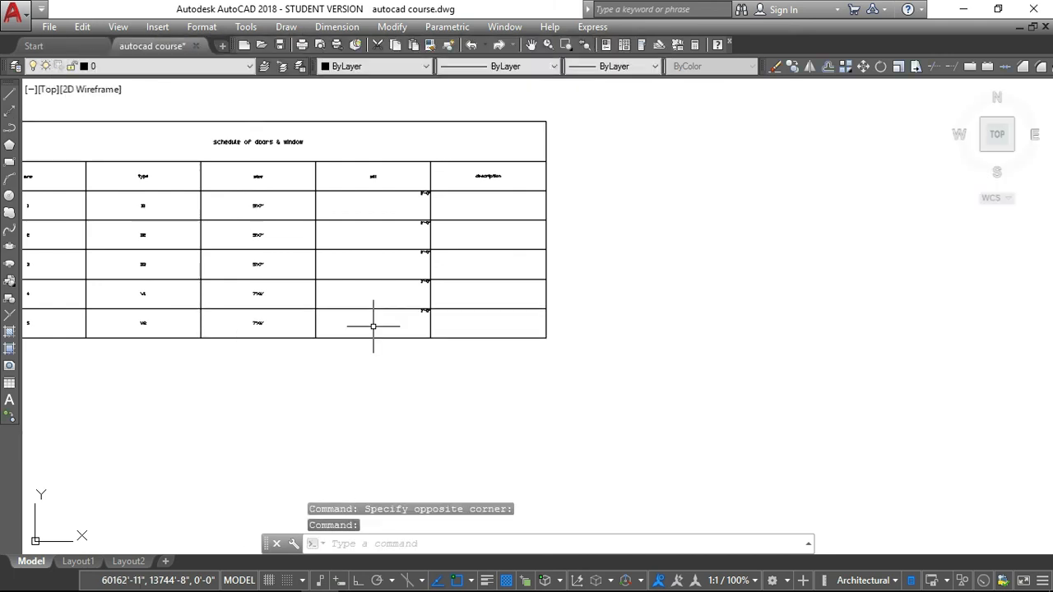
# - Set the alignment of all five sill value cells, from the D1 row to the W2 row, to Middle Center
pyautogui.scroll(4, 442, 323)
pyautogui.scroll(2, 443, 323)
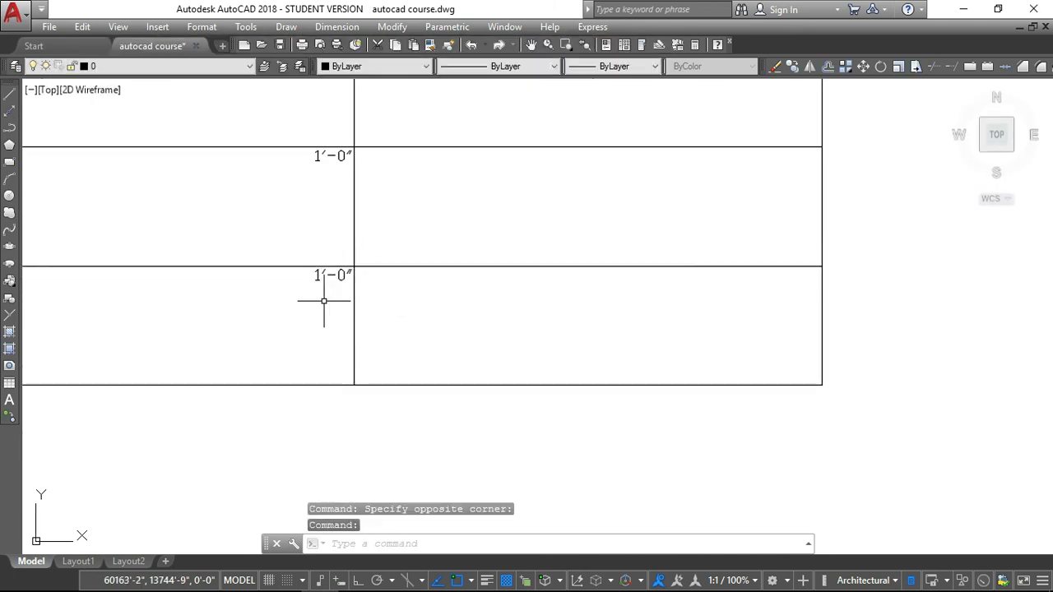
pyautogui.scroll(-4, 324, 301)
pyautogui.scroll(-2, 287, 148)
pyautogui.click(285, 150)
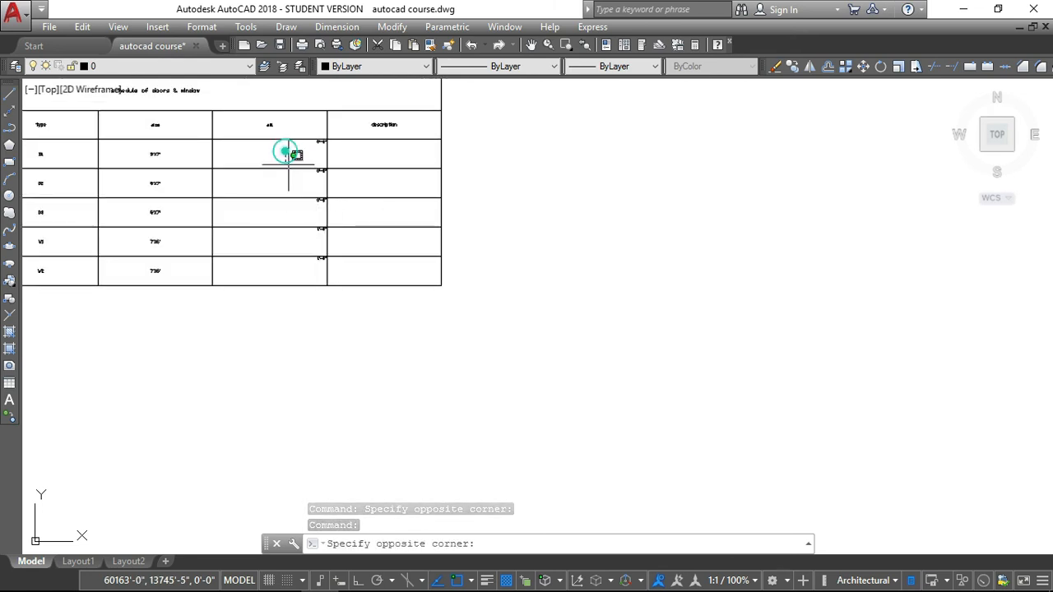
pyautogui.click(320, 272)
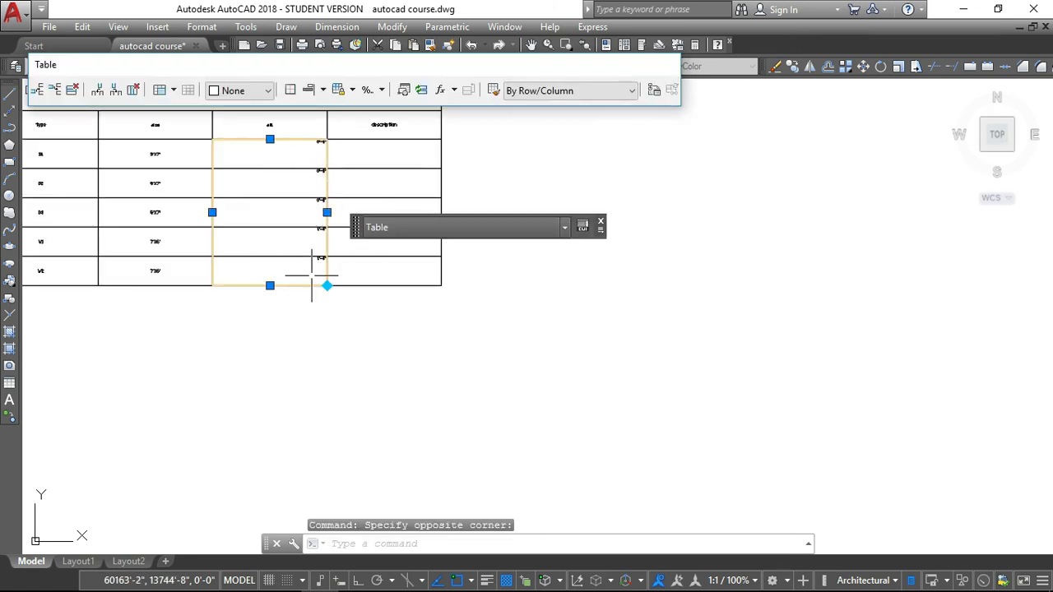
pyautogui.click(324, 91)
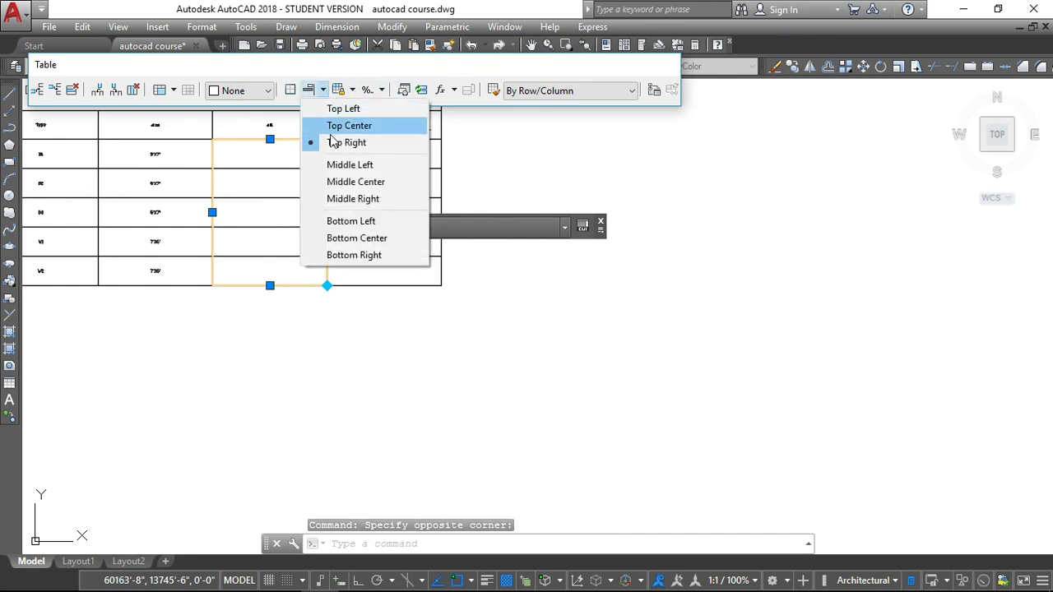
pyautogui.click(347, 182)
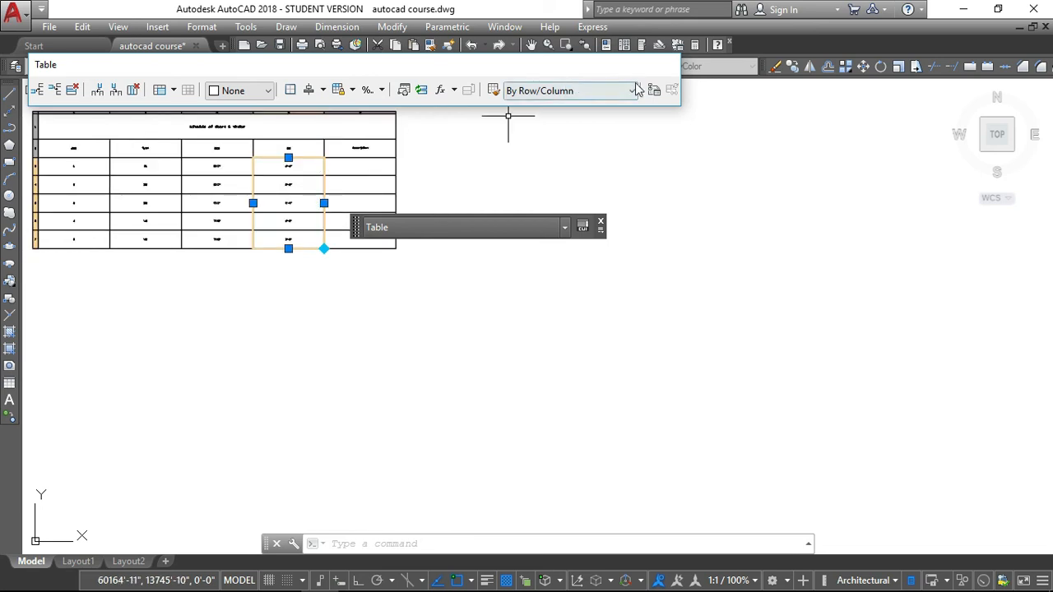
# - Enter PANEL DOOR in the description cell of the D1 row and finish text editing
pyautogui.click(352, 166)
pyautogui.scroll(4, 353, 169)
pyautogui.scroll(-4, 365, 176)
pyautogui.scroll(4, 355, 185)
pyautogui.scroll(2, 337, 168)
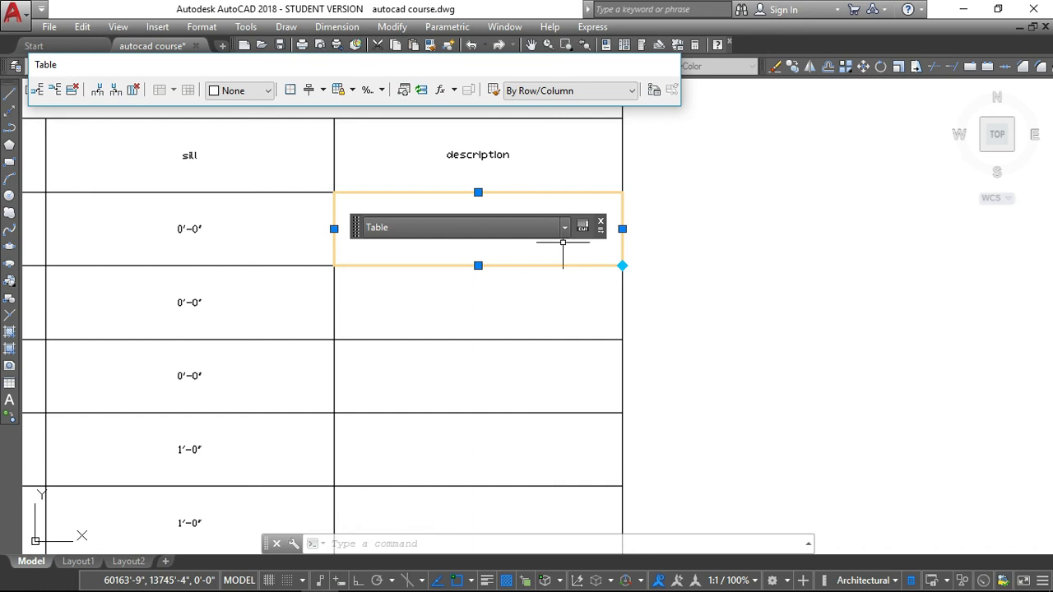
pyautogui.write('P')
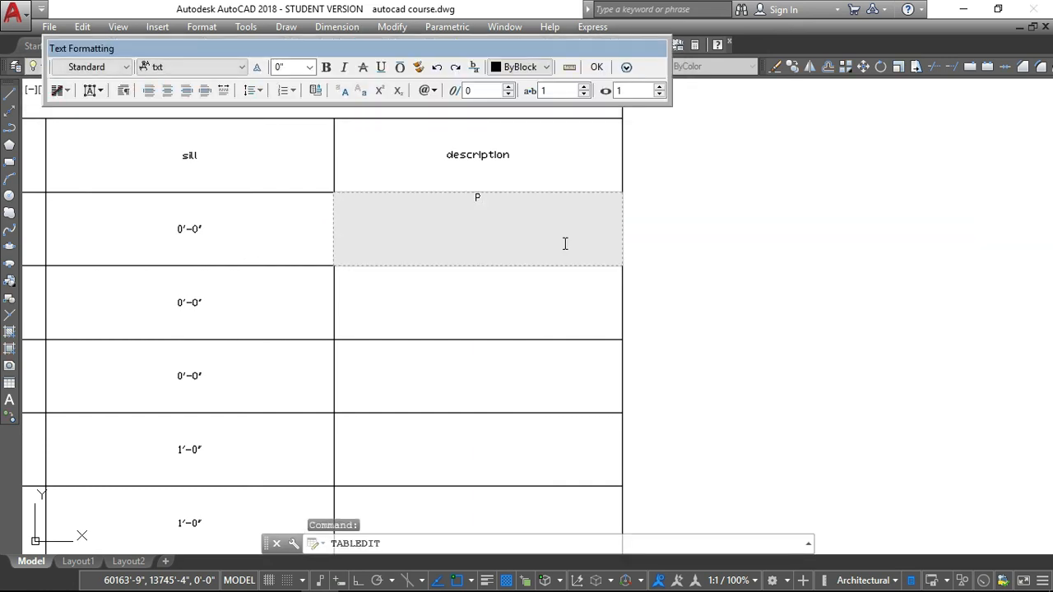
pyautogui.write('ANEL')
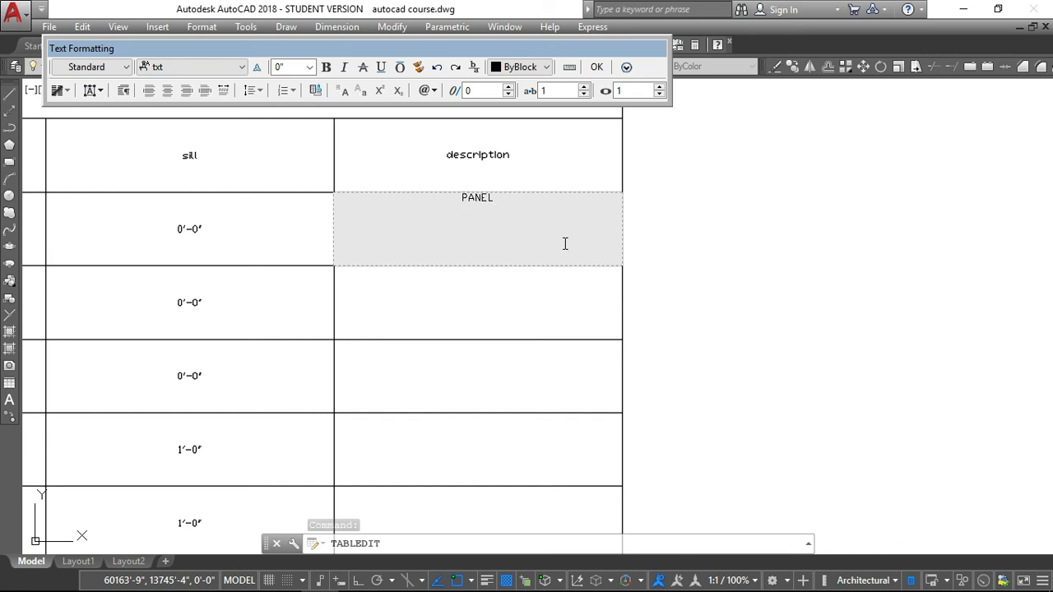
pyautogui.write(' DOOR')
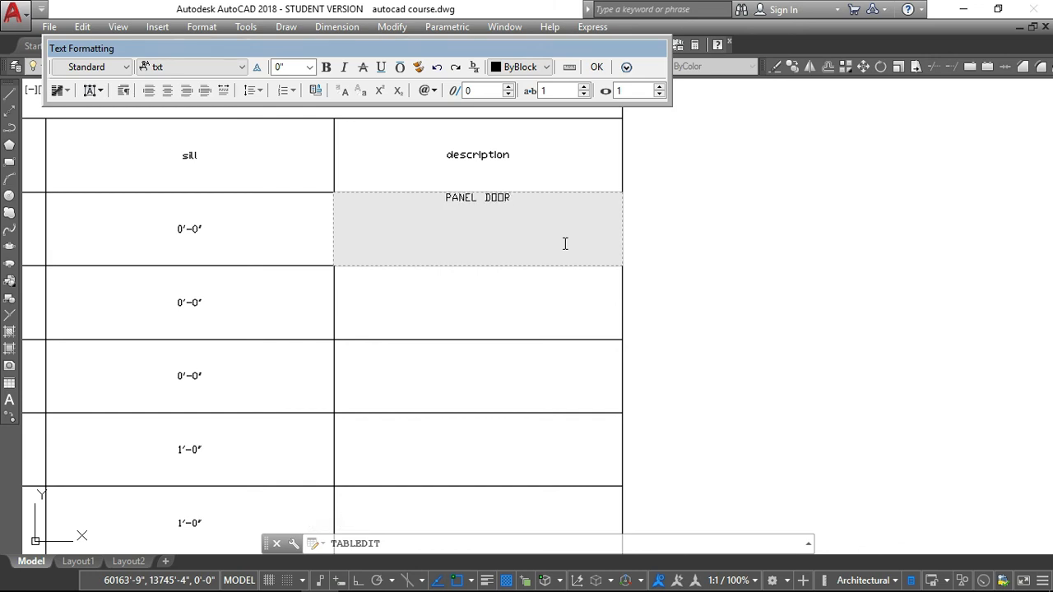
pyautogui.click(498, 314)
# - Enter STEEL DOOR in the description cell of the D2 row and finish text editing
pyautogui.click(499, 315)
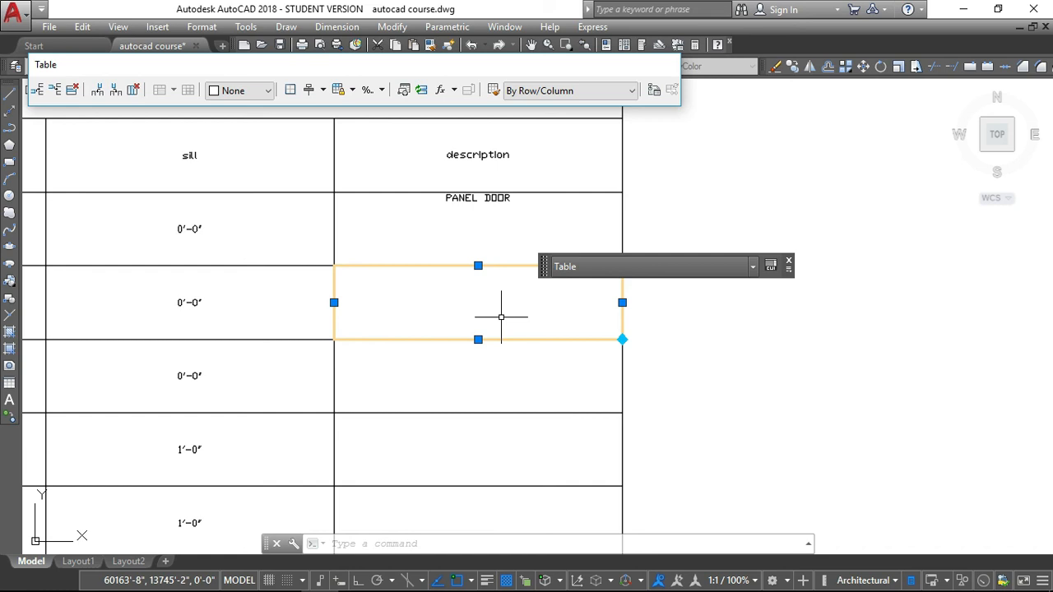
pyautogui.doubleClick(501, 317)
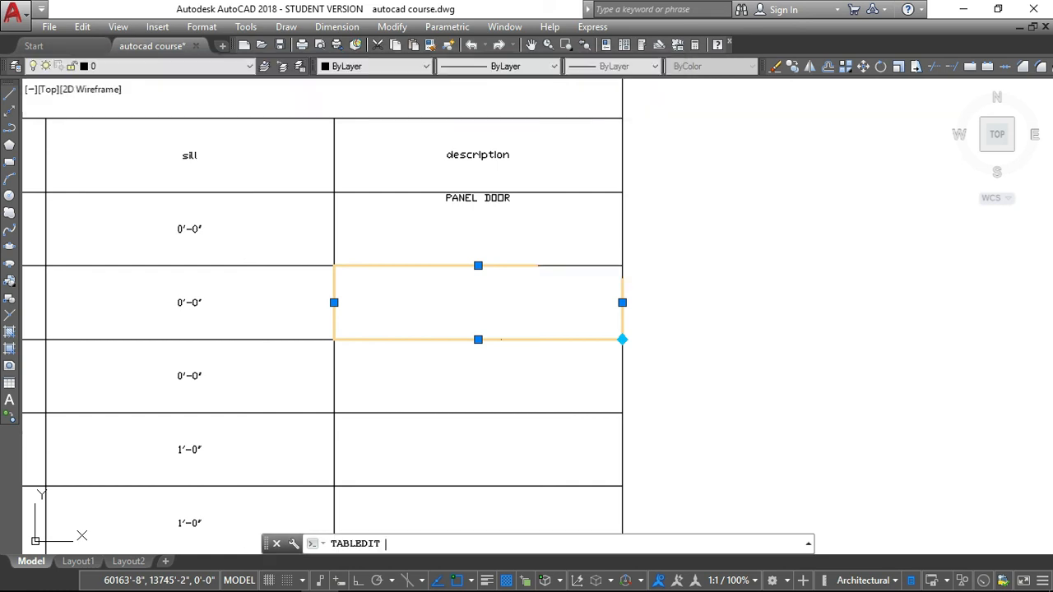
pyautogui.write('STEEL')
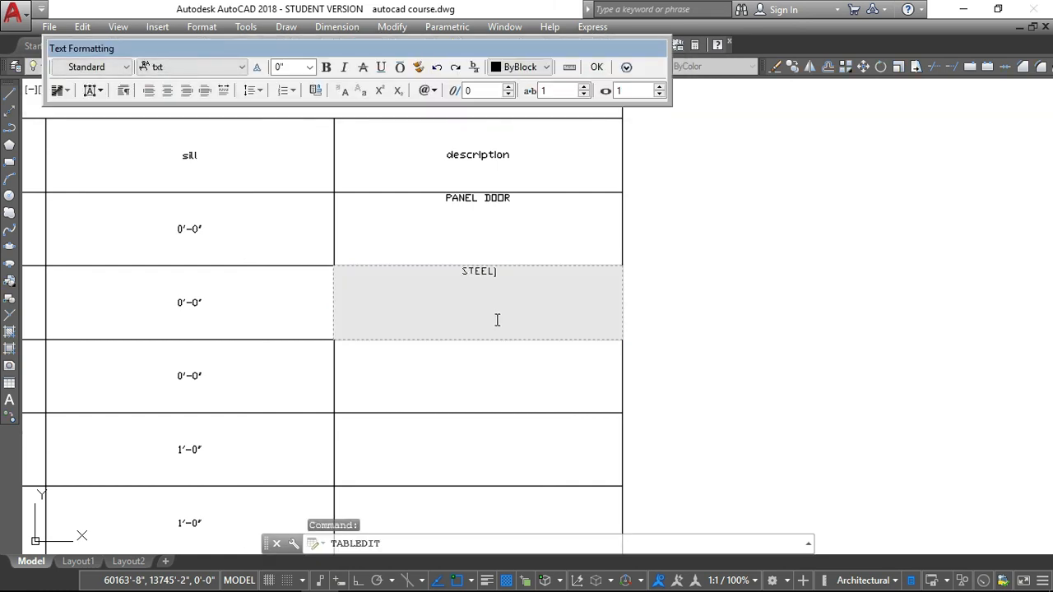
pyautogui.write(' DOOR')
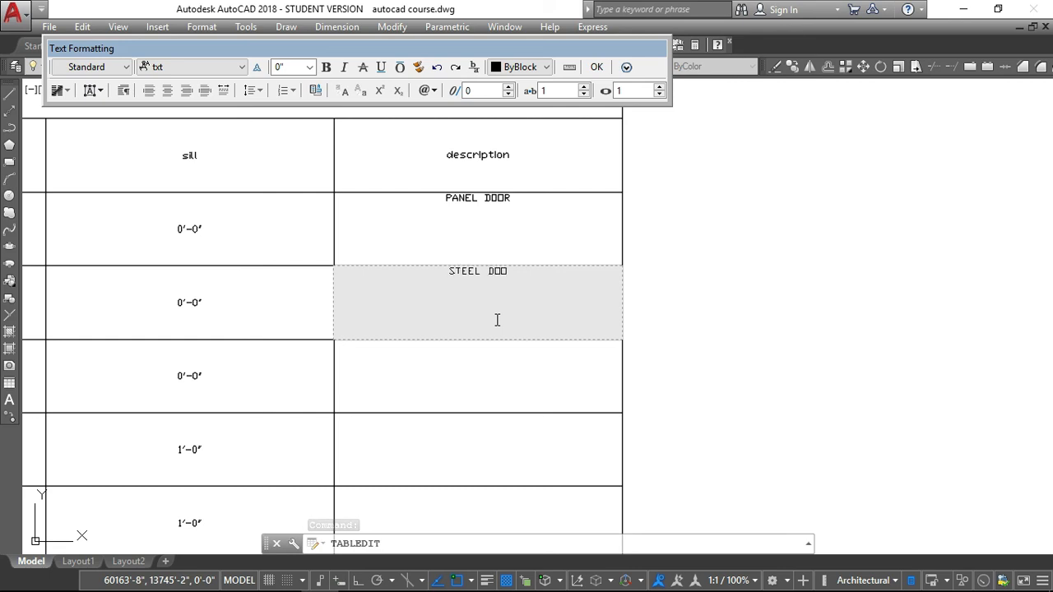
pyautogui.click(481, 364)
# - Enter ALU DOOR in the description cell of the D3 row and finish text editing
pyautogui.click(482, 366)
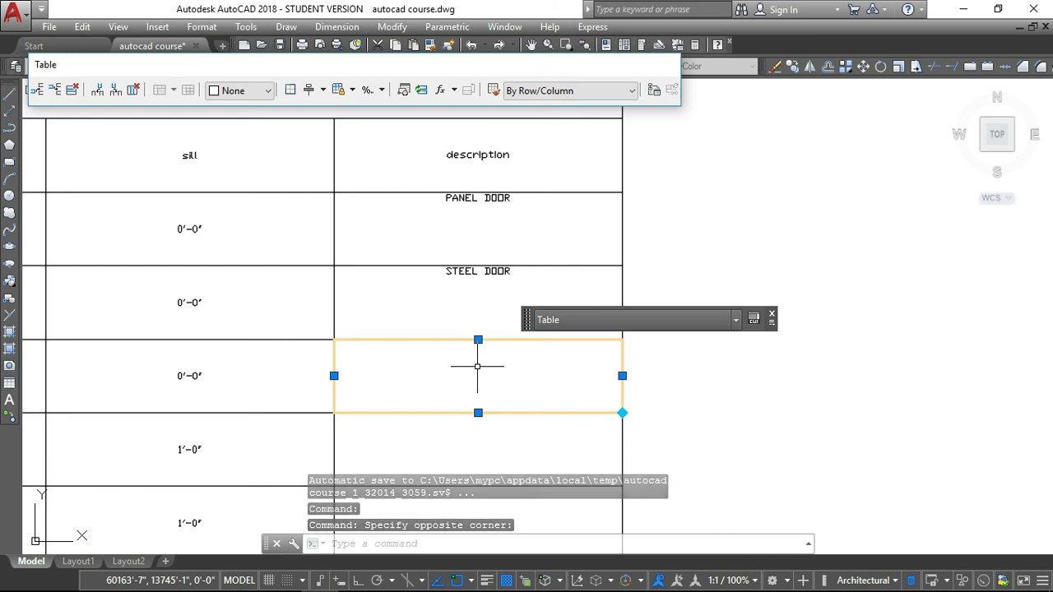
pyautogui.write('ALU D')
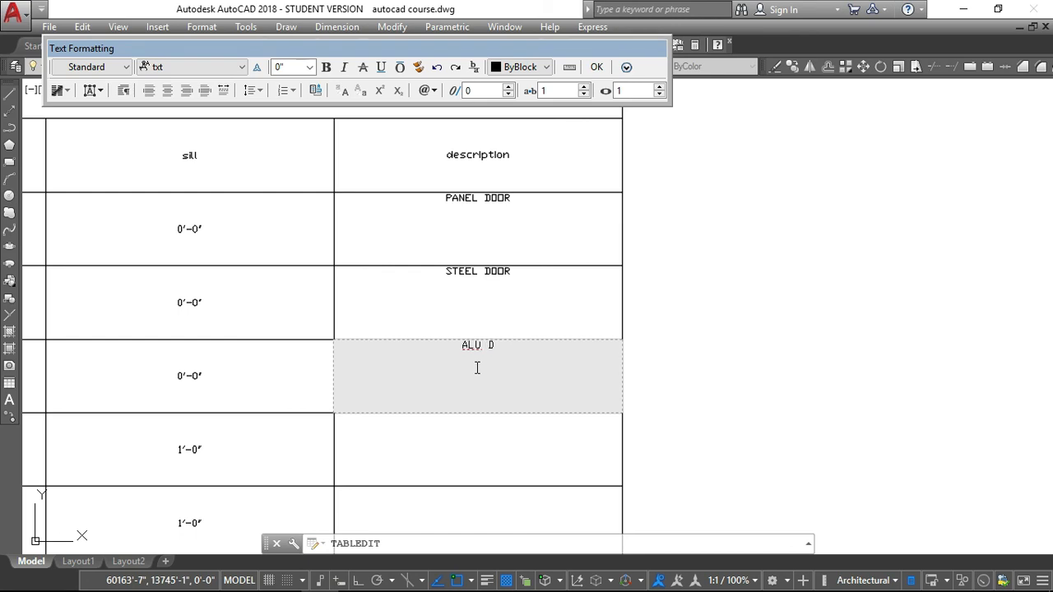
pyautogui.scroll(-5, 474, 378)
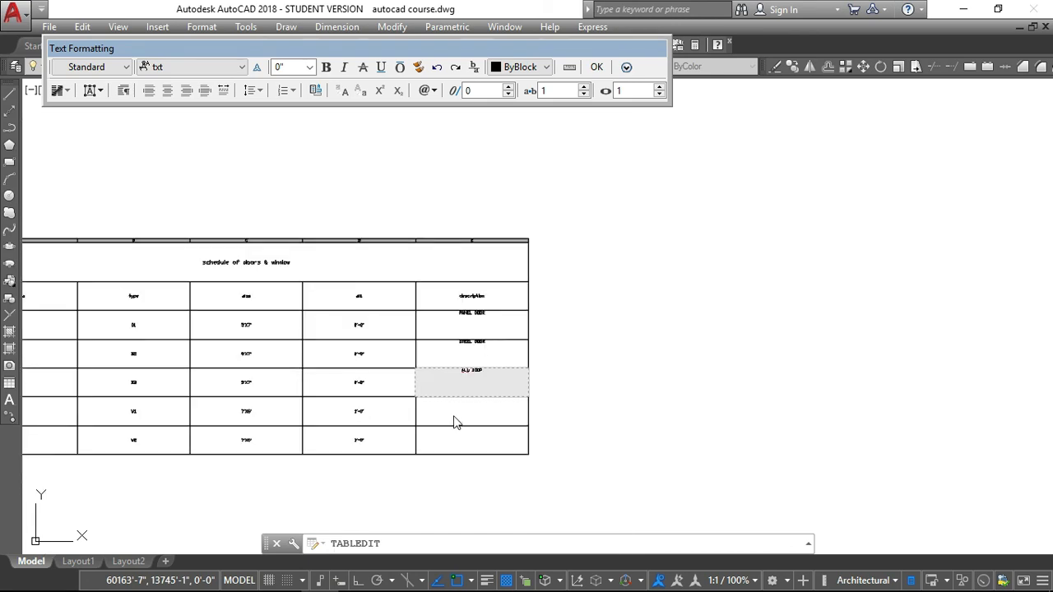
pyautogui.click(449, 416)
# - Enter ALU in the description cells of the W1 and W2 rows
pyautogui.click(443, 409)
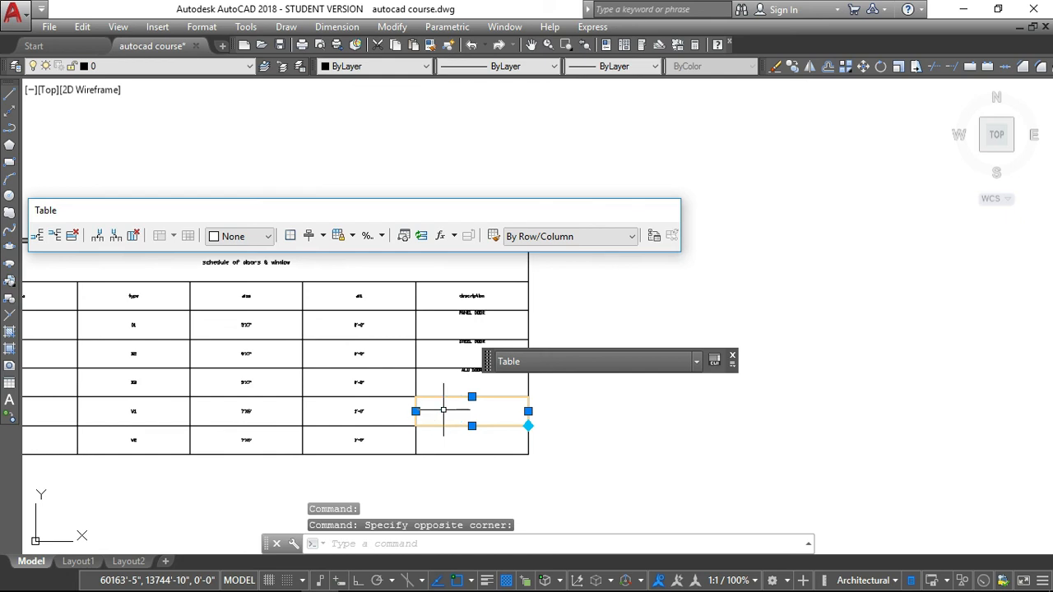
pyautogui.write('ALU')
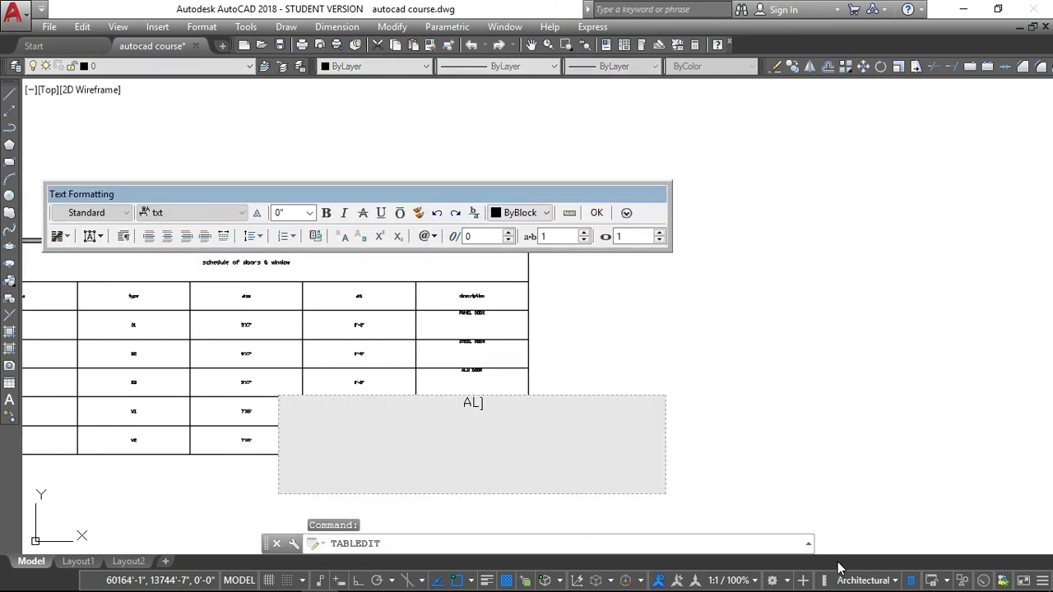
pyautogui.click(596, 216)
pyautogui.click(468, 447)
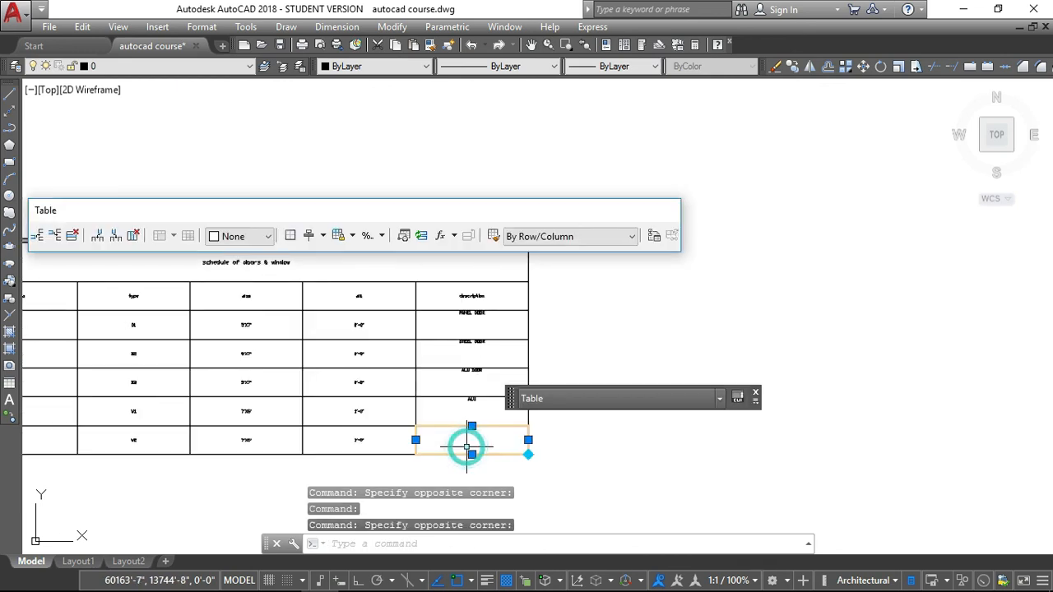
pyautogui.write('ALU')
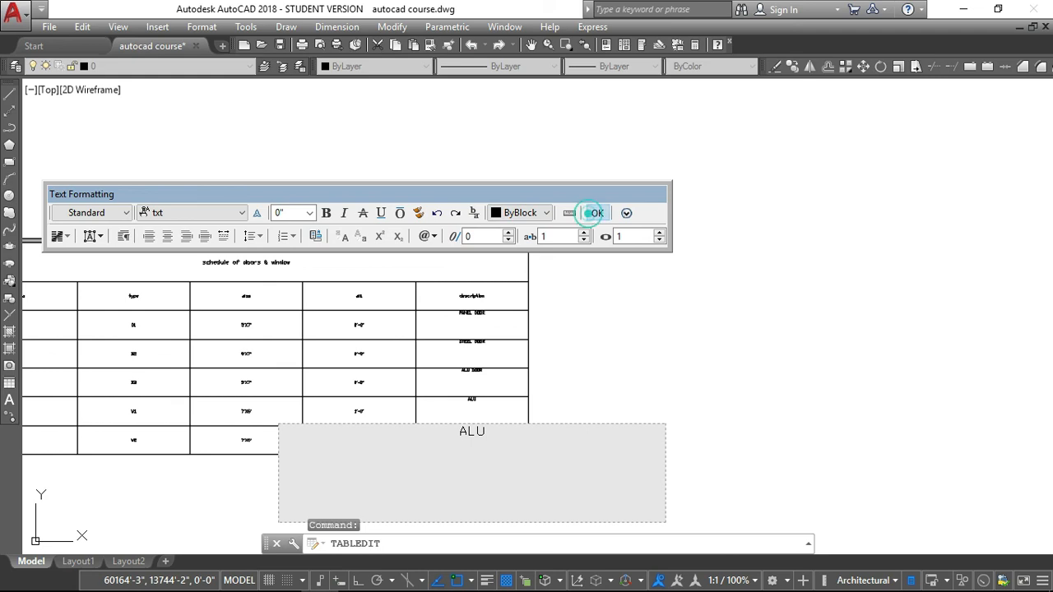
# - Finish the text editing and set the description cells from the header through the W1 row to Middle Center alignment
pyautogui.click(597, 212)
pyautogui.scroll(-3, 506, 306)
pyautogui.scroll(6, 477, 341)
pyautogui.scroll(-3, 472, 351)
pyautogui.scroll(4, 466, 189)
pyautogui.click(442, 245)
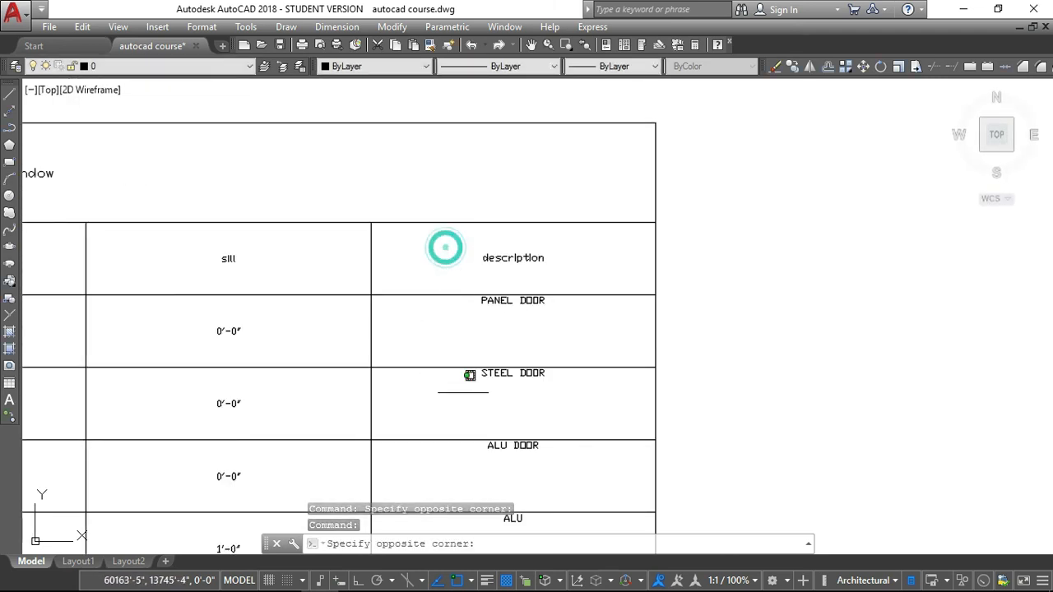
pyautogui.click(581, 502)
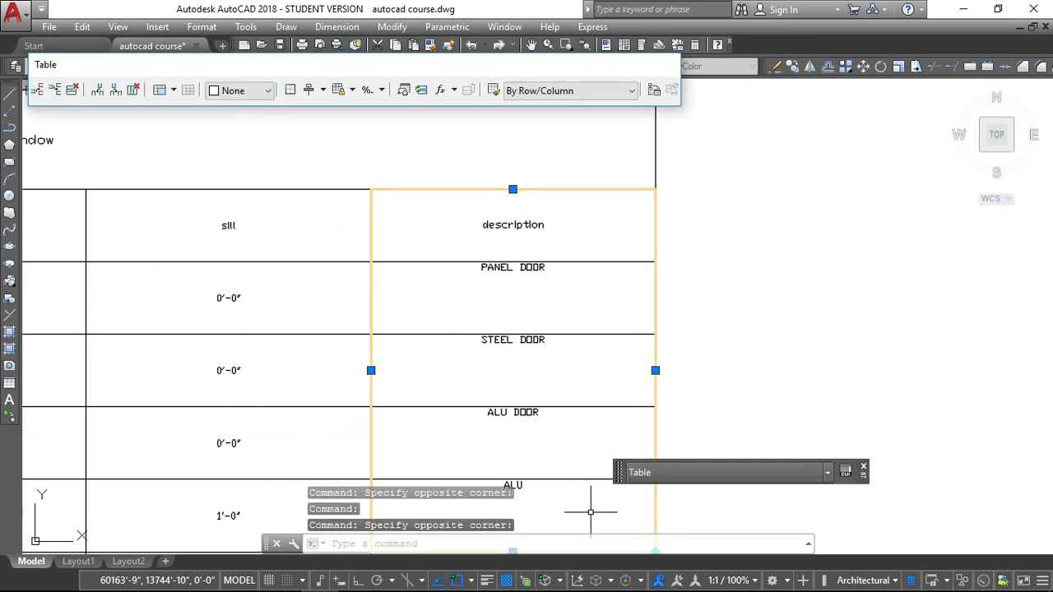
pyautogui.click(324, 91)
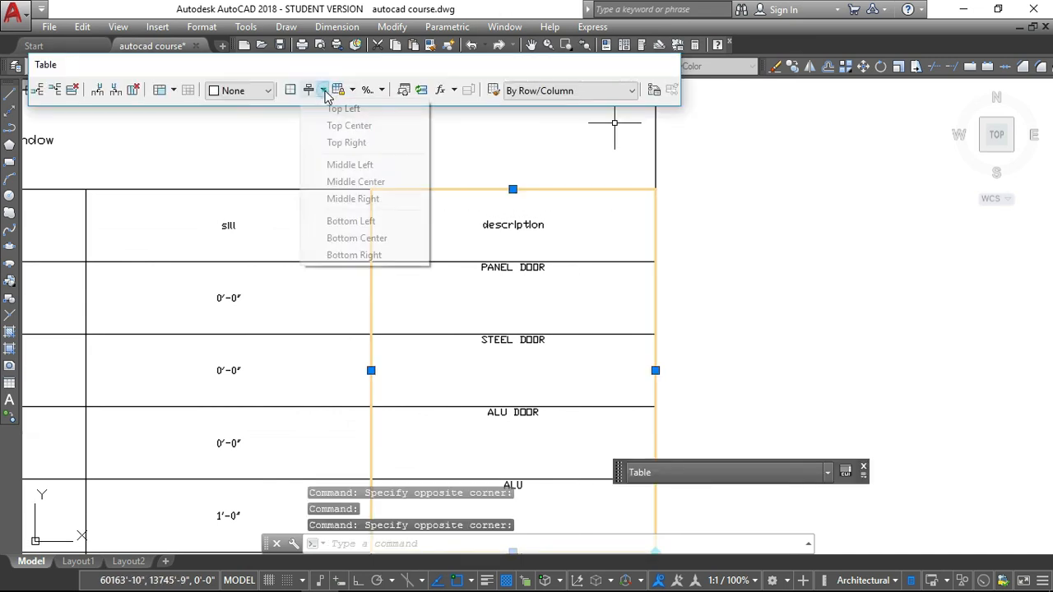
pyautogui.click(352, 179)
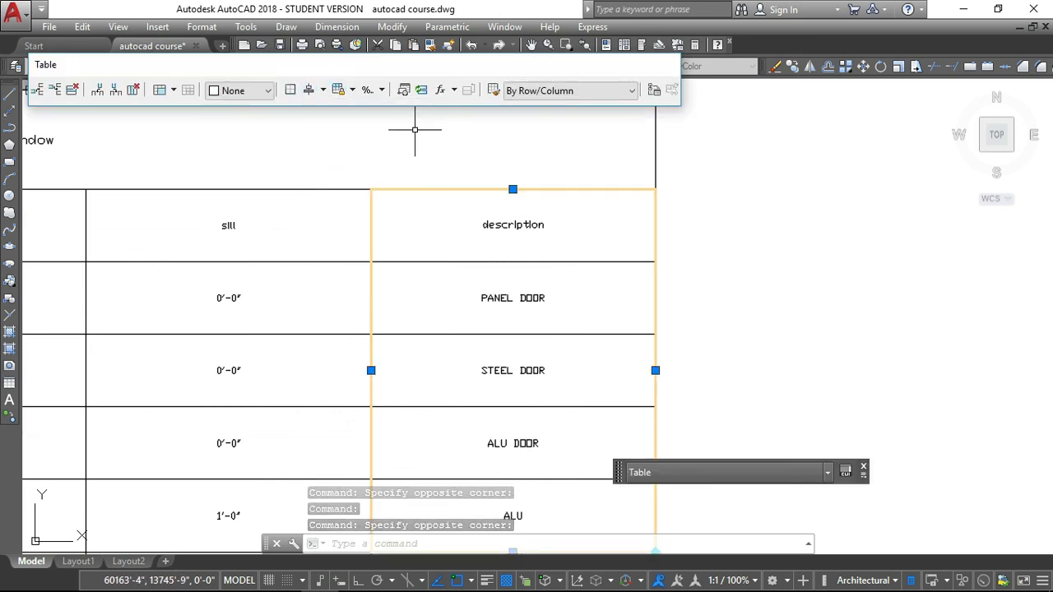
# - Examine the whole schedule of doors and windows, including its title, column headers, row entries and description alignment
pyautogui.scroll(-5, 250, 344)
pyautogui.scroll(2, 43, 351)
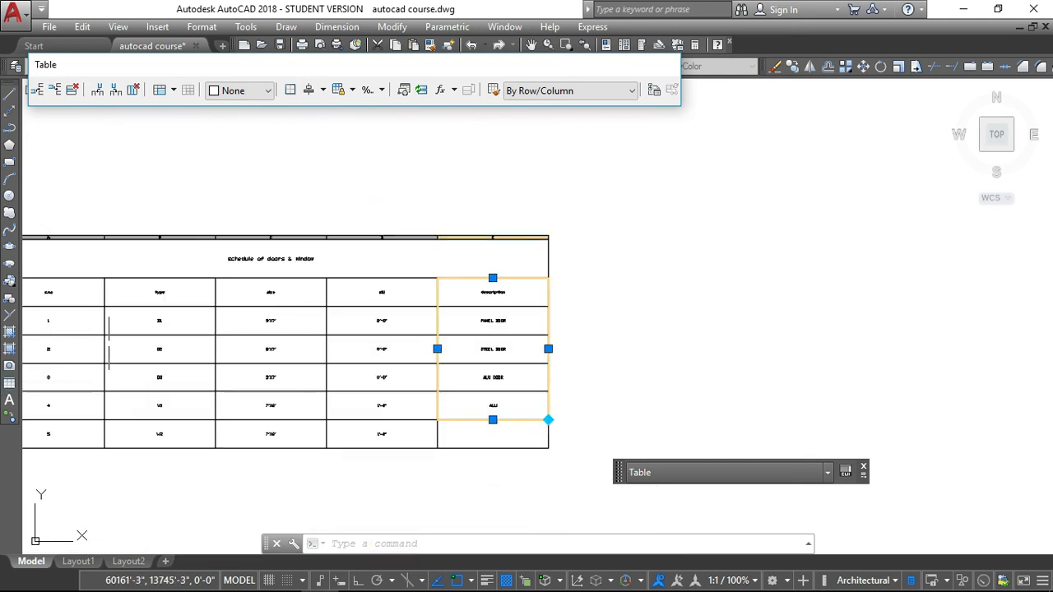
pyautogui.scroll(-3, 77, 337)
pyautogui.scroll(2, 28, 359)
pyautogui.scroll(4, 142, 344)
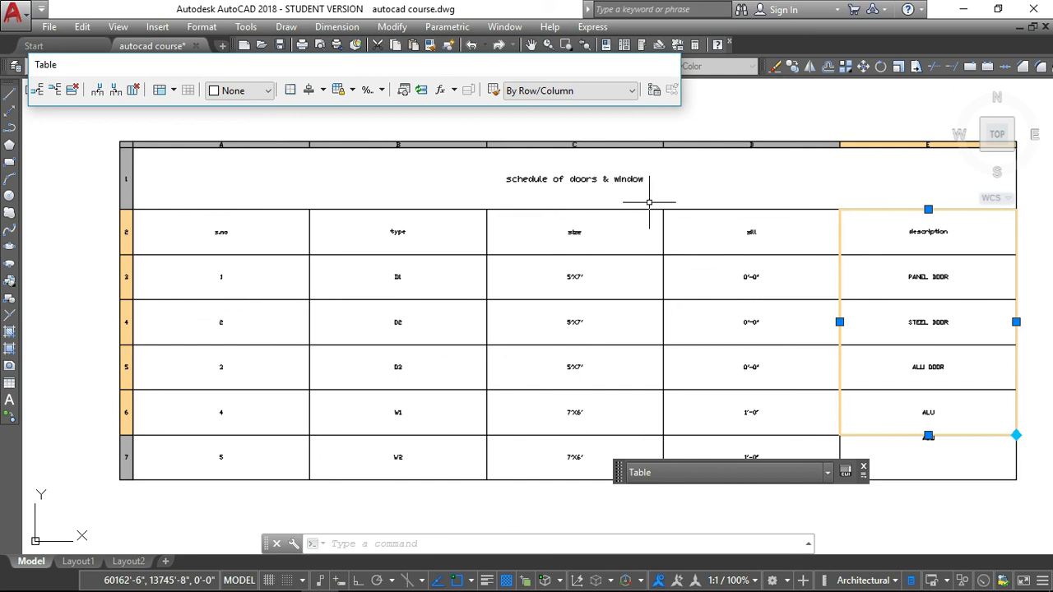
pyautogui.scroll(2, 619, 189)
pyautogui.scroll(-2, 618, 185)
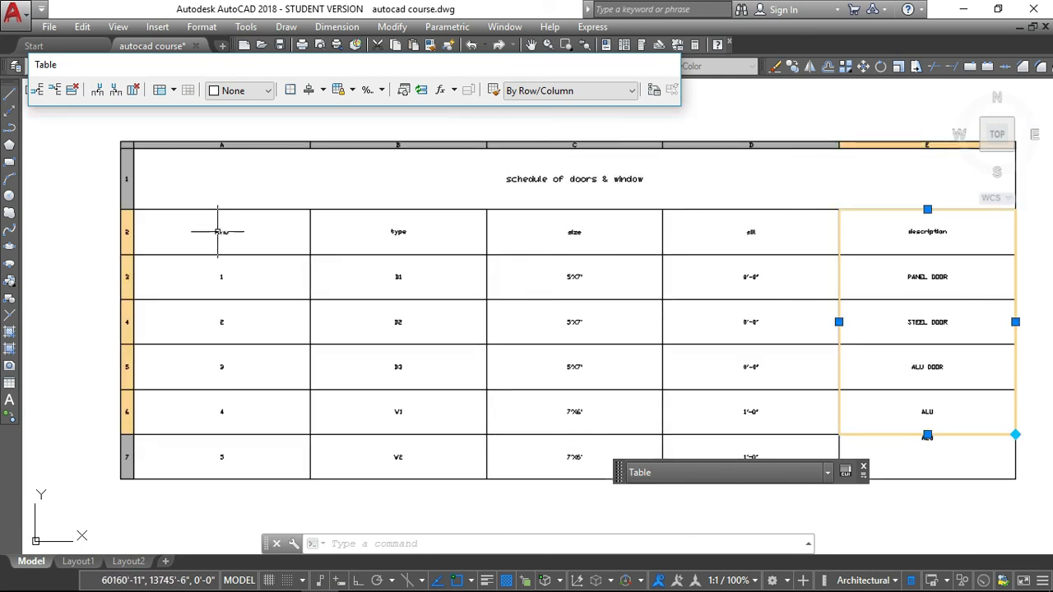
pyautogui.scroll(-2, 576, 283)
pyautogui.scroll(2, 577, 285)
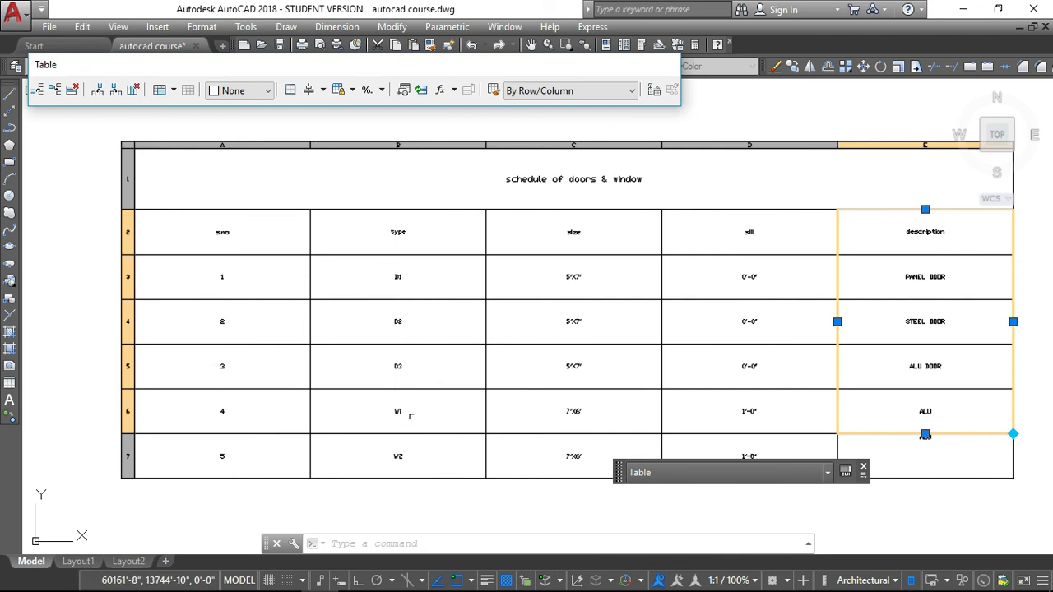
pyautogui.scroll(2, 404, 400)
pyautogui.scroll(-4, 364, 364)
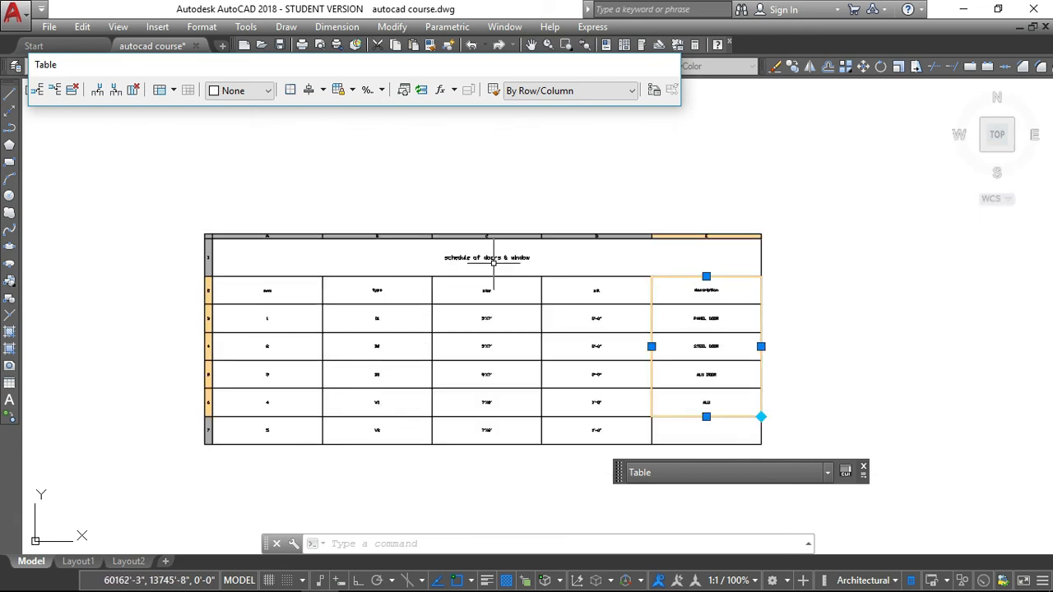
pyautogui.scroll(2, 476, 261)
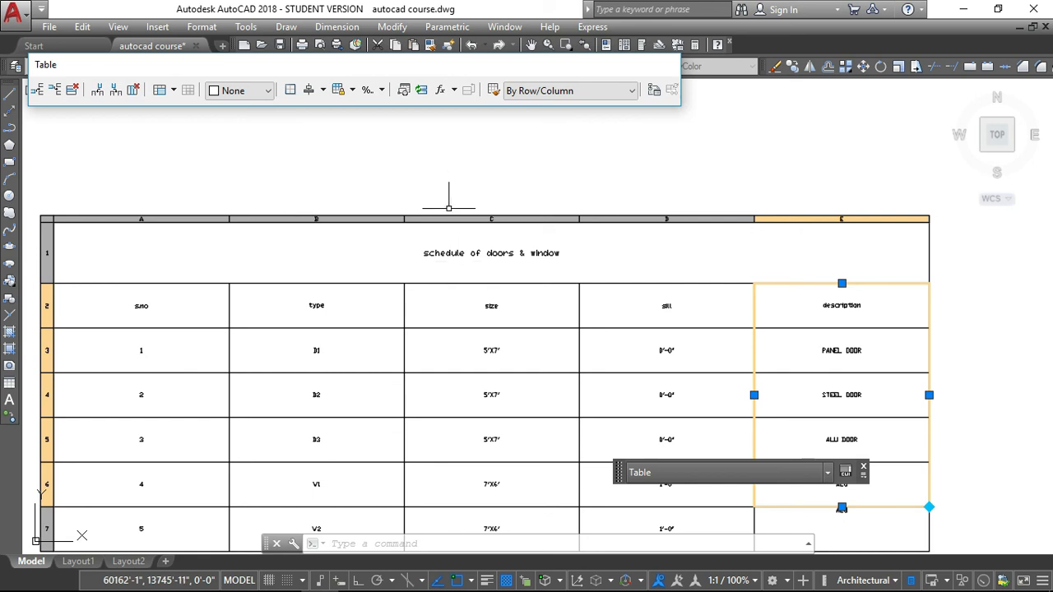
pyautogui.scroll(-1, 450, 220)
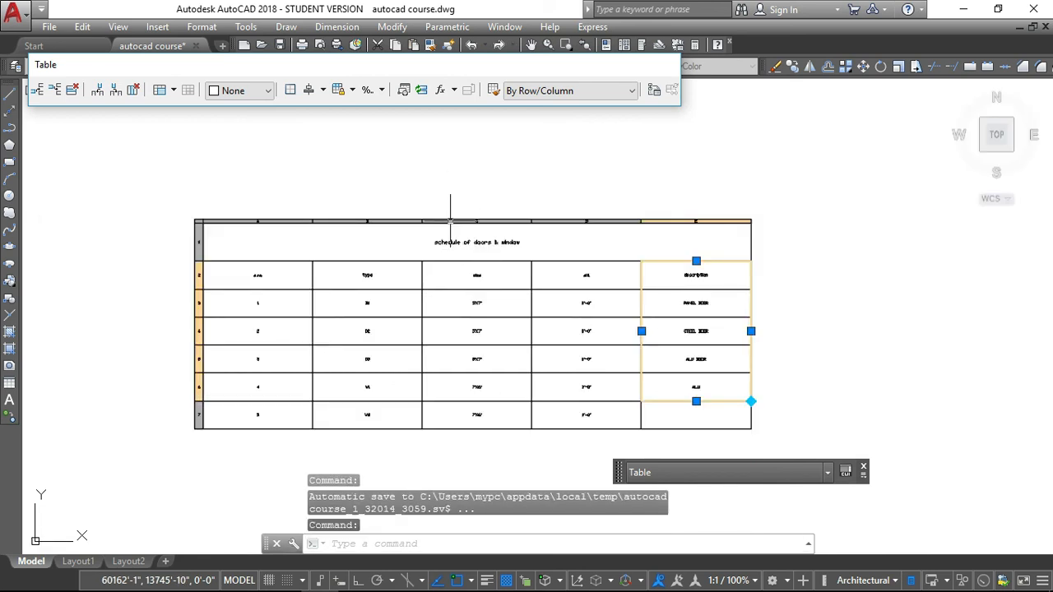